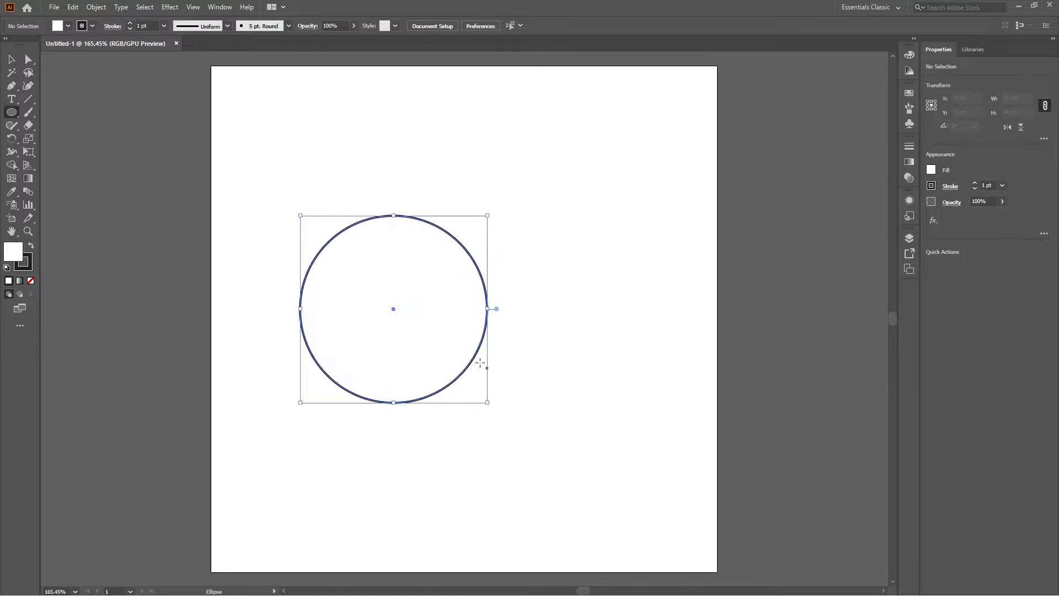
Draw a square about 5.13 cm wide with the Rectangle tool, overlapping the lower part of the circle
{"action": "left_click_drag", "start_coordinate": [11, 112], "coordinate": [78, 113]}
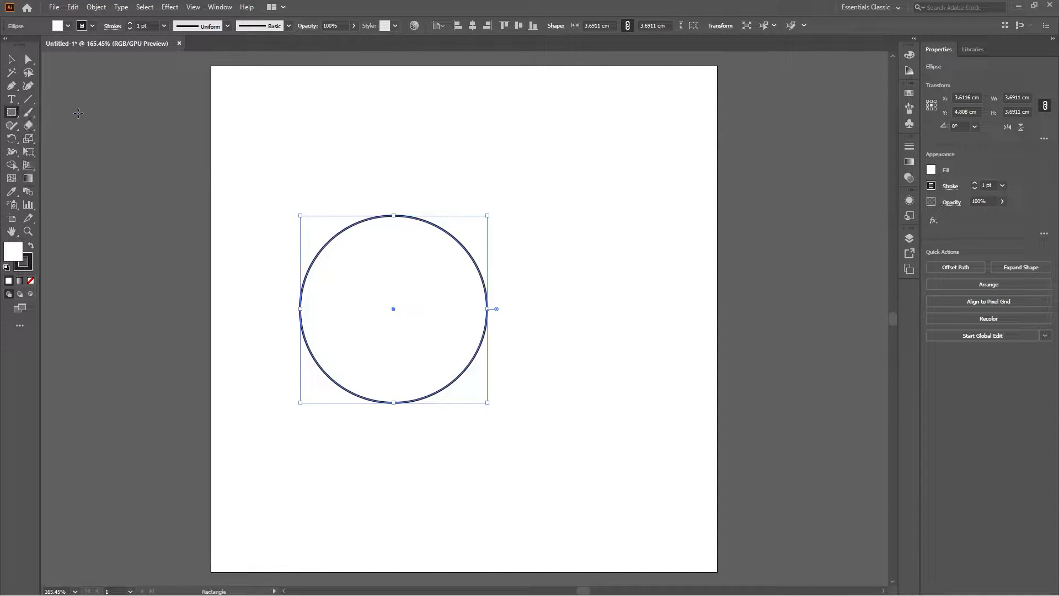
{"action": "left_click", "coordinate": [546, 226], "text": "ctrl"}
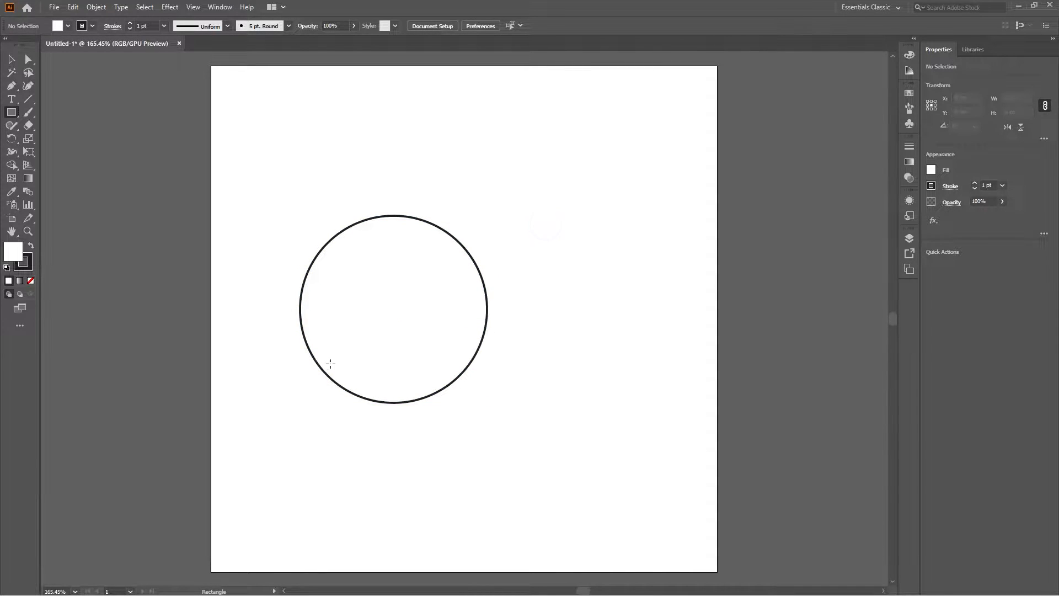
{"action": "left_click_drag", "start_coordinate": [258, 364], "coordinate": [517, 585]}
{"action": "scroll", "coordinate": [286, 194], "scroll_direction": "down", "scroll_amount": 4}
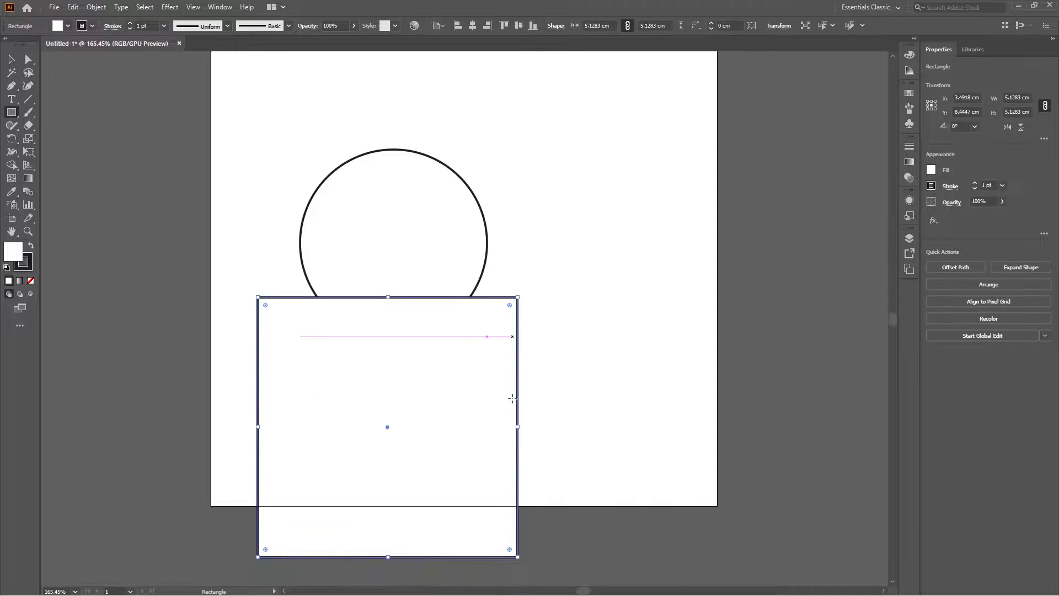
Select the circle and the square and centre both horizontally on the artboard
{"action": "left_click", "coordinate": [11, 59]}
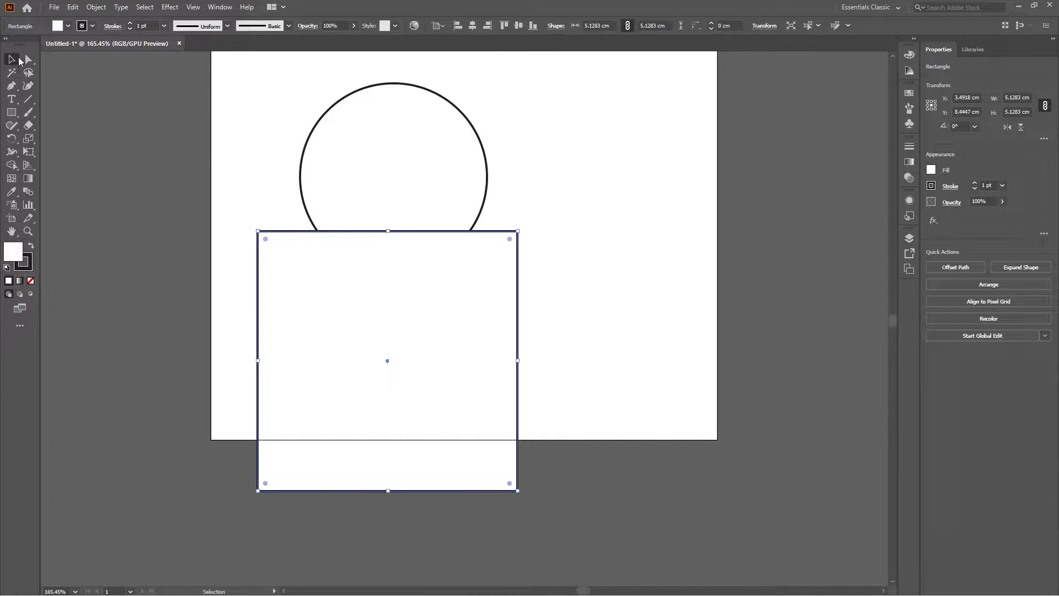
{"action": "left_click_drag", "start_coordinate": [229, 147], "coordinate": [581, 326]}
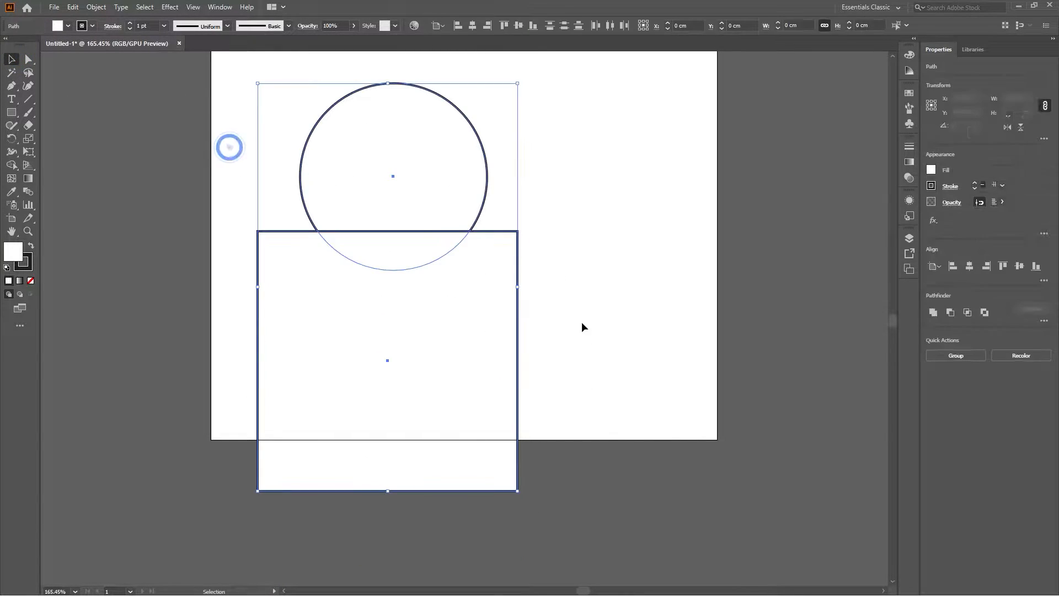
{"action": "left_click", "coordinate": [479, 25]}
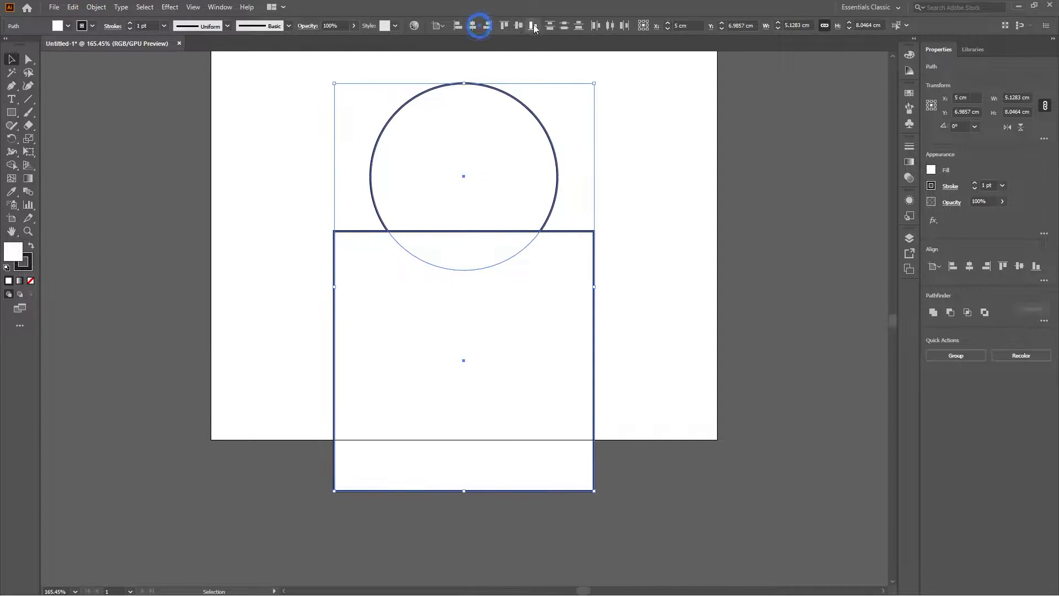
{"action": "scroll", "coordinate": [631, 194], "scroll_direction": "up", "scroll_amount": 2}
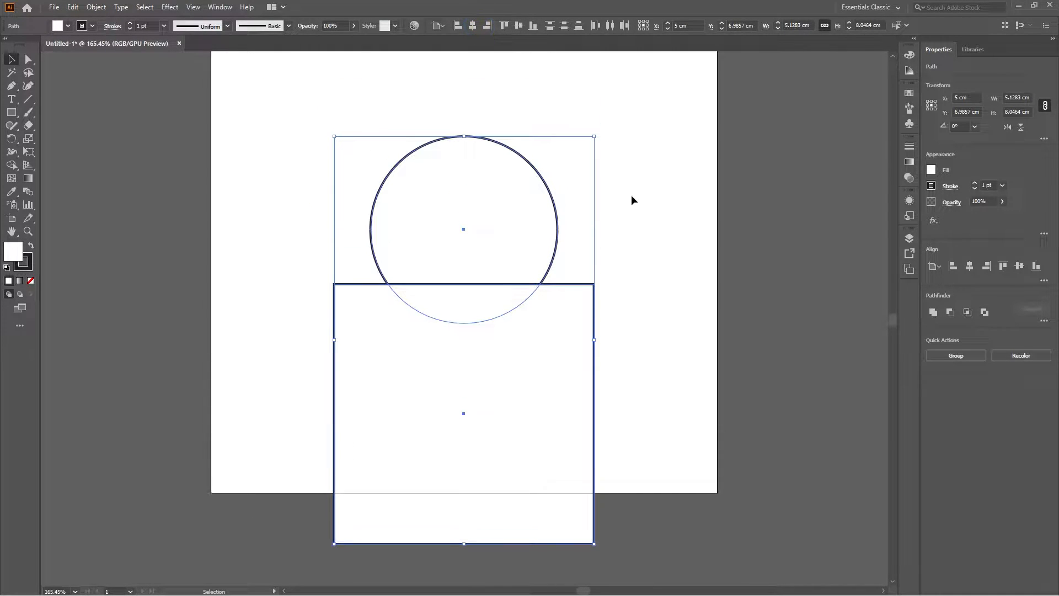
Merge the overlapping circle and square into one shape with the Shape Builder tool
{"action": "left_click", "coordinate": [11, 164]}
{"action": "left_click_drag", "start_coordinate": [478, 230], "coordinate": [491, 430]}
{"action": "key", "text": "v"}
Move the merged shape off the artboard into the empty canvas to its right and deselect it
{"action": "key", "text": "ctrl+minus"}
{"action": "key", "text": "ctrl+minus"}
{"action": "key", "text": "ctrl+minus"}
{"action": "key", "text": "ctrl+minus"}
{"action": "key", "text": "ctrl+minus"}
{"action": "key", "text": "ctrl+minus"}
{"action": "left_click_drag", "start_coordinate": [440, 293], "coordinate": [595, 282]}
{"action": "scroll", "coordinate": [617, 226], "scroll_direction": "up", "scroll_amount": 5}
{"action": "scroll", "coordinate": [571, 333], "scroll_direction": "down", "scroll_amount": 4}
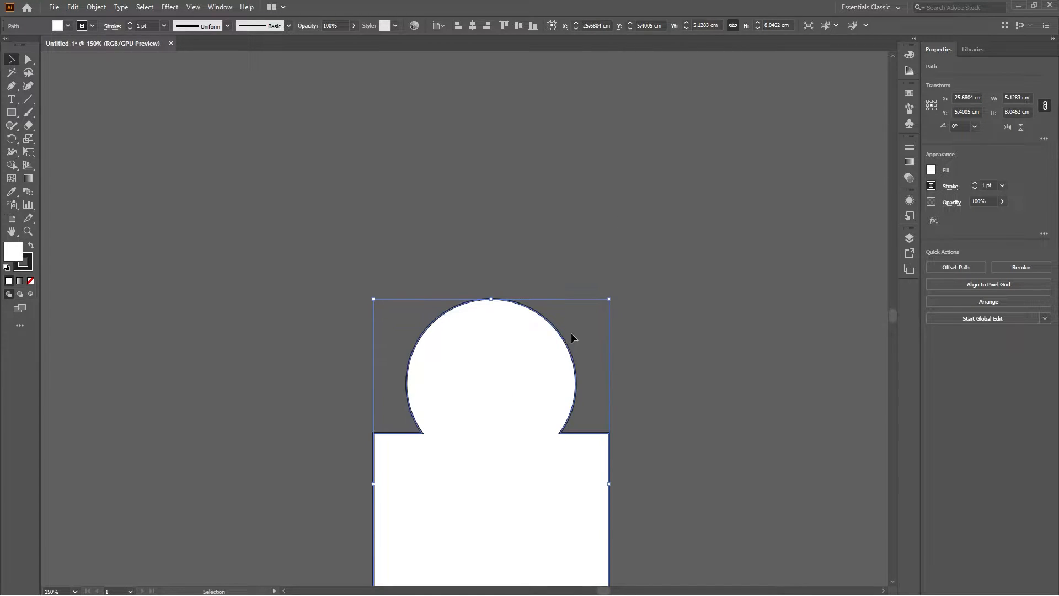
{"action": "scroll", "coordinate": [574, 323], "scroll_direction": "down", "scroll_amount": 3}
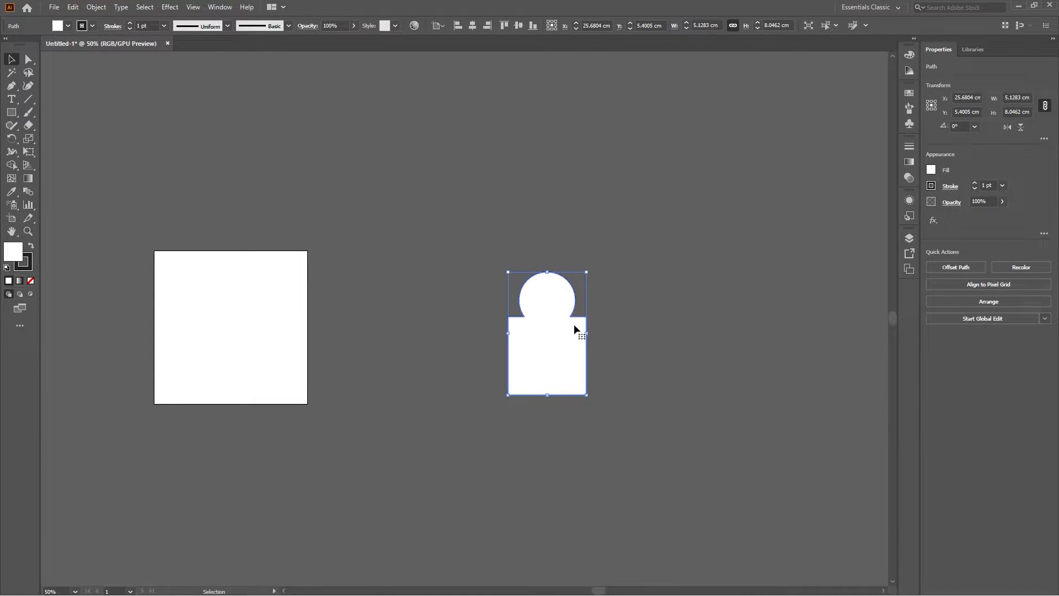
{"action": "left_click", "coordinate": [649, 325]}
{"action": "scroll", "coordinate": [548, 320], "scroll_direction": "up", "scroll_amount": 2}
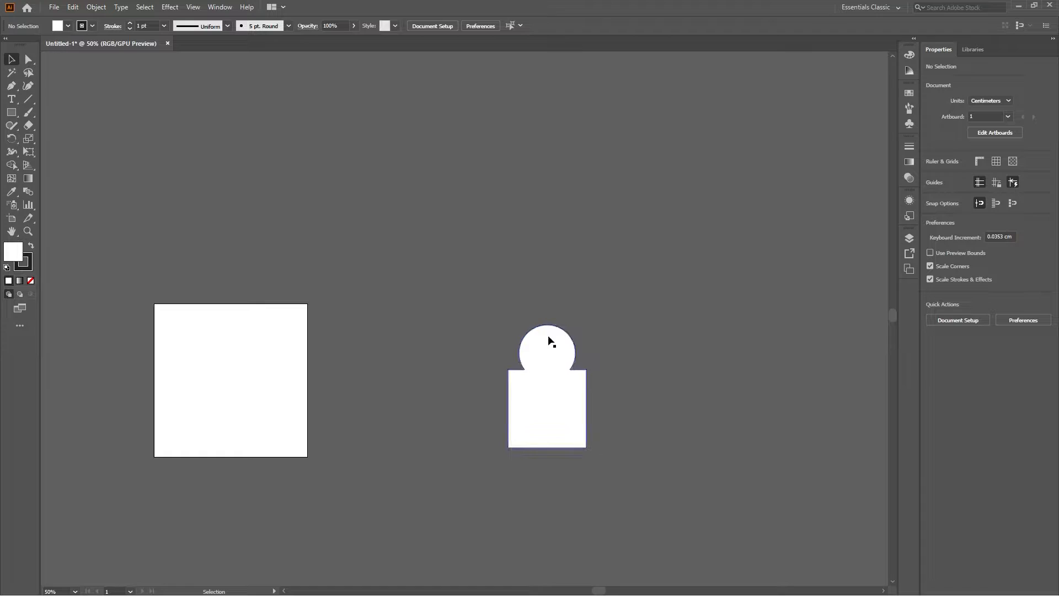
Examine the merged shape's outline at extreme magnification along the top of its round part, and its whole silhouette
{"action": "left_click", "coordinate": [550, 341]}
{"action": "scroll", "coordinate": [551, 336], "scroll_direction": "up", "scroll_amount": 8}
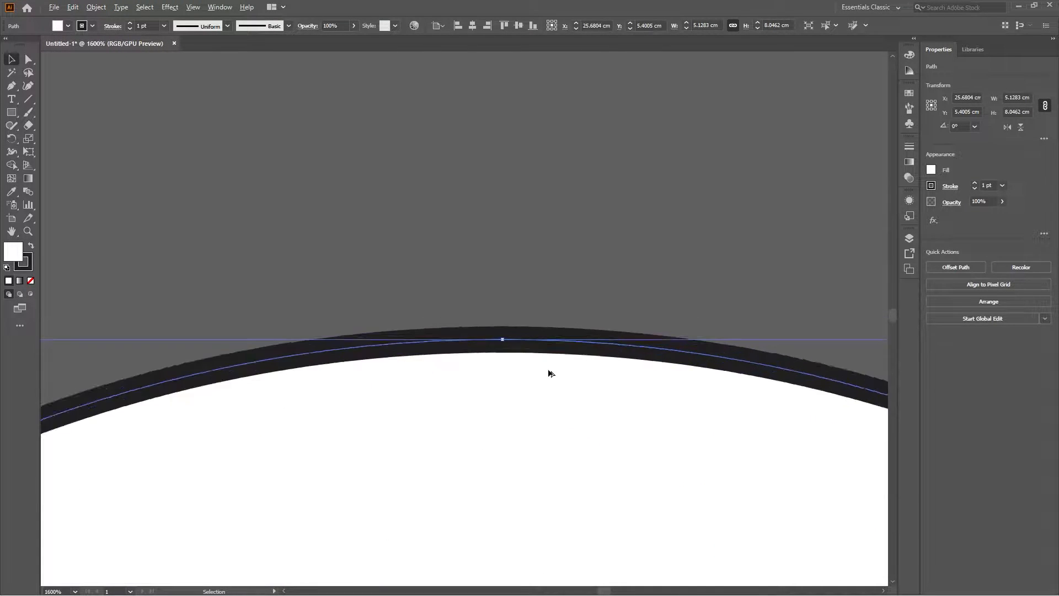
{"action": "scroll", "coordinate": [550, 374], "scroll_direction": "up", "scroll_amount": 8}
{"action": "scroll", "coordinate": [450, 337], "scroll_direction": "up", "scroll_amount": 1}
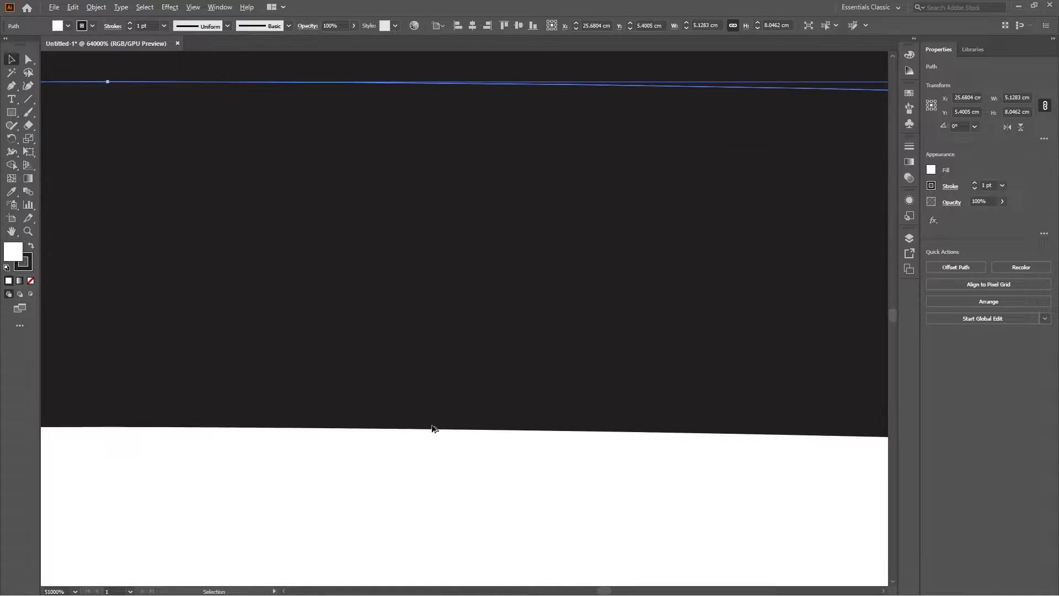
{"action": "scroll", "coordinate": [433, 429], "scroll_direction": "down", "scroll_amount": 8}
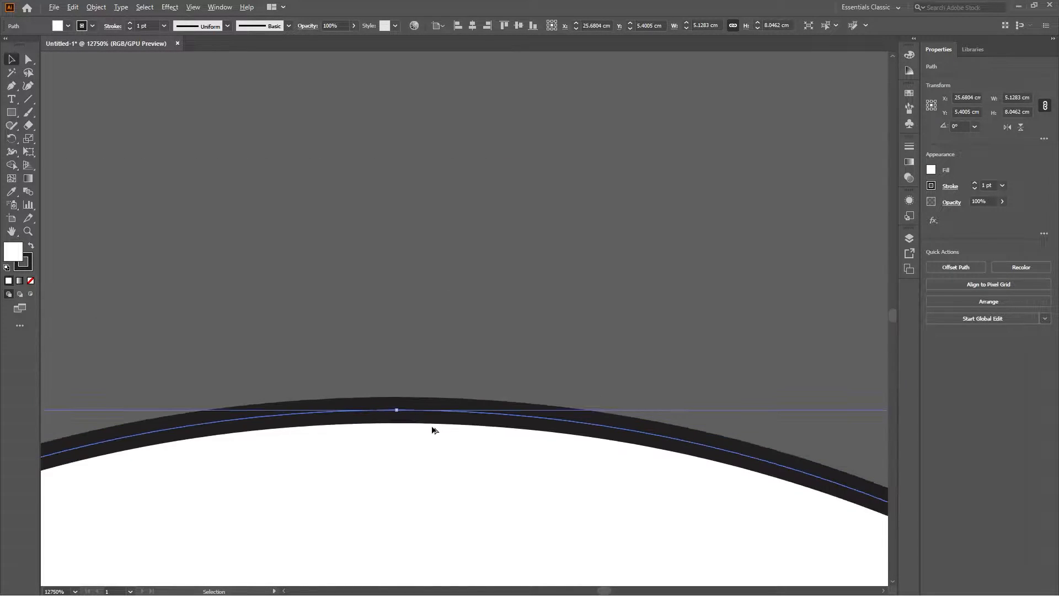
{"action": "scroll", "coordinate": [432, 427], "scroll_direction": "down", "scroll_amount": 2}
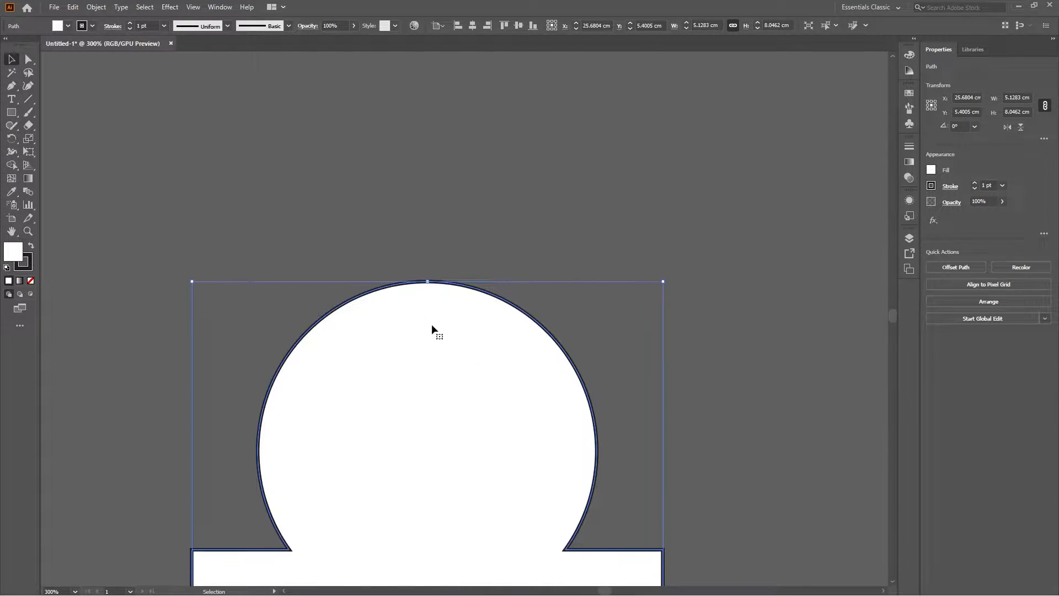
{"action": "scroll", "coordinate": [431, 320], "scroll_direction": "down", "scroll_amount": 3}
{"action": "scroll", "coordinate": [433, 348], "scroll_direction": "down", "scroll_amount": 2}
{"action": "scroll", "coordinate": [433, 353], "scroll_direction": "down", "scroll_amount": 3}
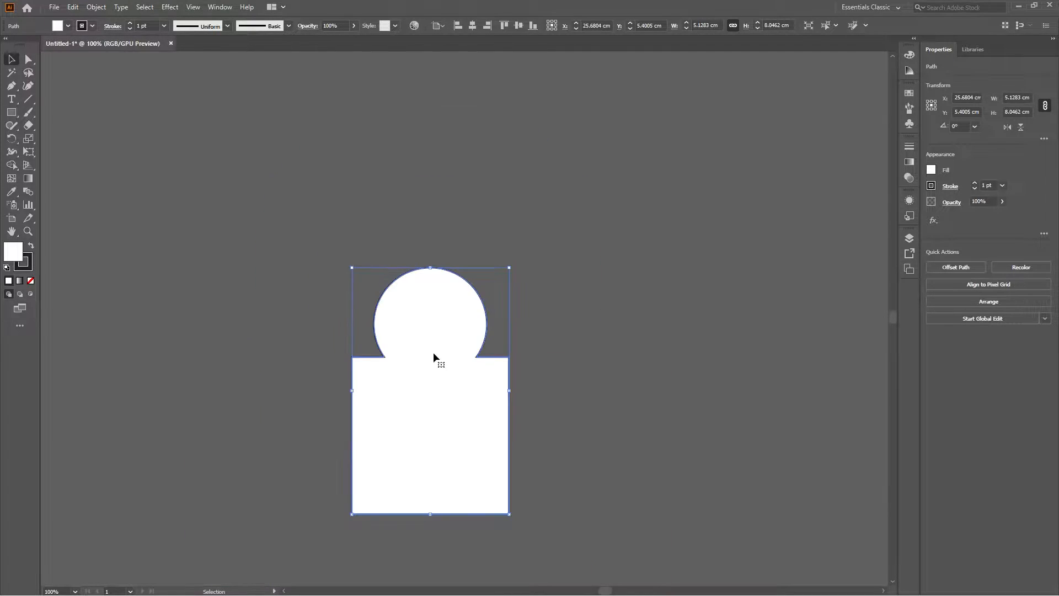
{"action": "left_click_drag", "start_coordinate": [439, 448], "coordinate": [448, 360]}
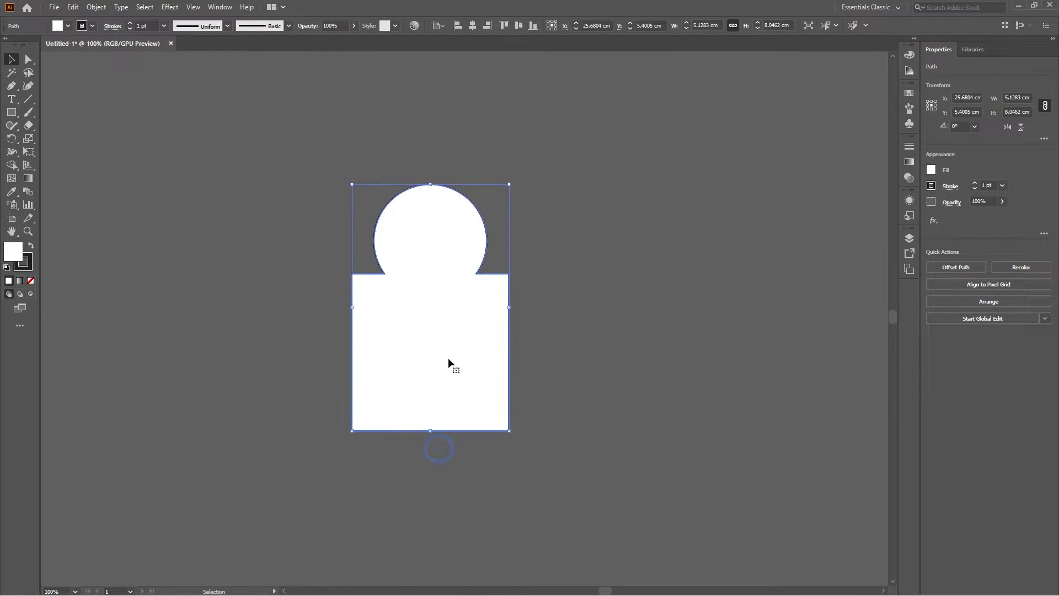
{"action": "left_click", "coordinate": [585, 285]}
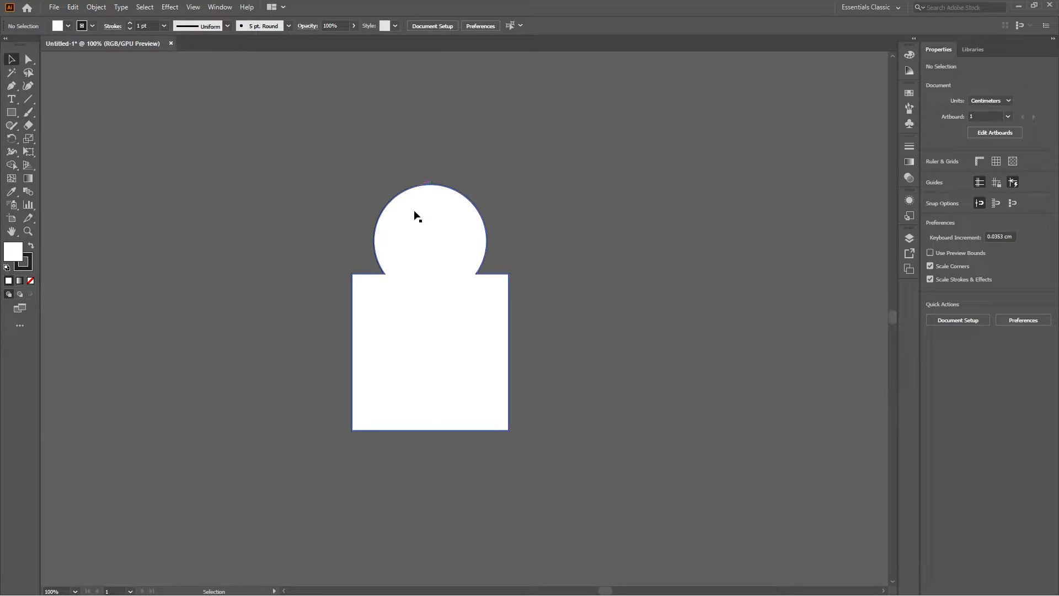
{"action": "scroll", "coordinate": [393, 265], "scroll_direction": "up", "scroll_amount": 2}
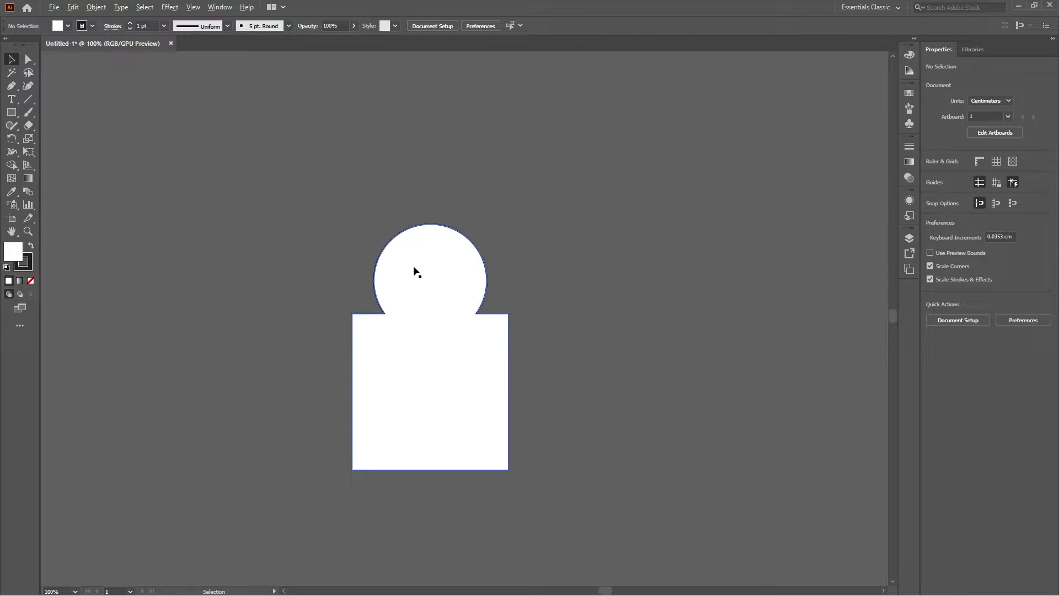
{"action": "scroll", "coordinate": [414, 271], "scroll_direction": "up", "scroll_amount": 2}
{"action": "scroll", "coordinate": [415, 272], "scroll_direction": "down", "scroll_amount": 5}
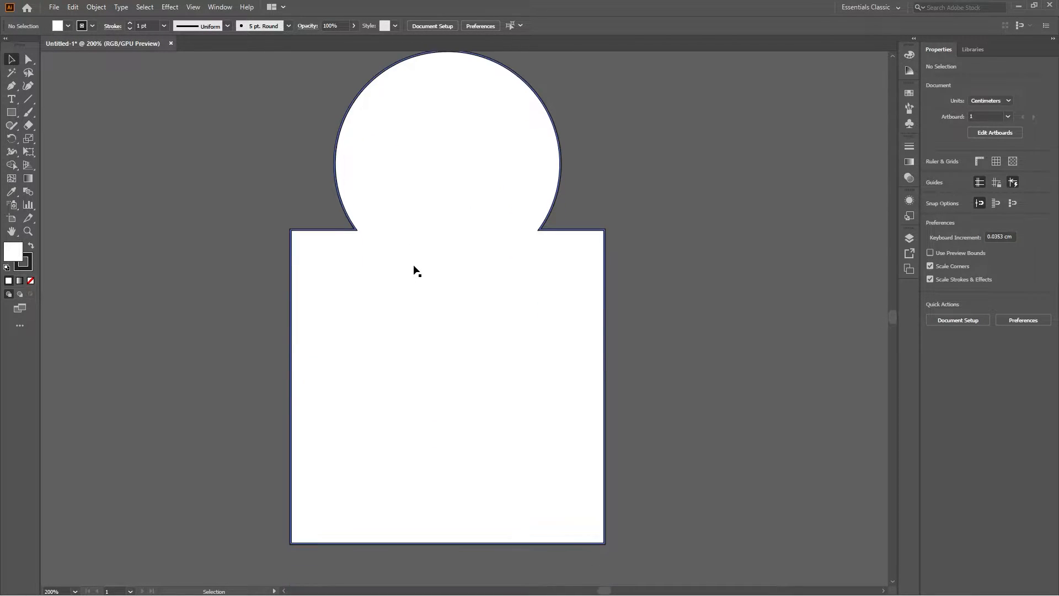
{"action": "scroll", "coordinate": [415, 272], "scroll_direction": "up", "scroll_amount": 1}
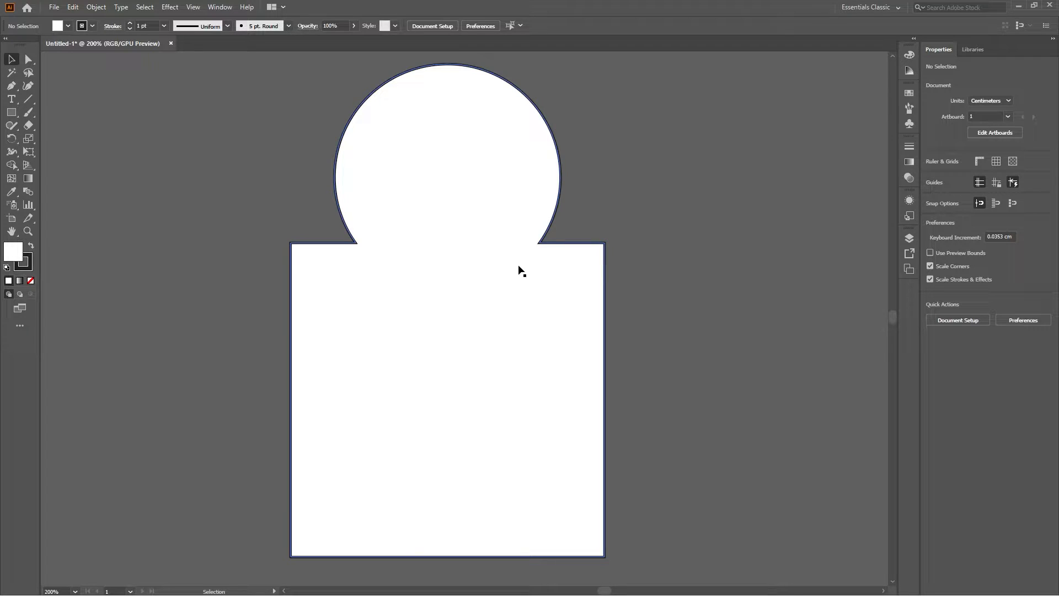
Draw a separate square about 7.78 cm wide on the empty canvas to the right of the merged shape and deselect it
{"action": "scroll", "coordinate": [519, 265], "scroll_direction": "down", "scroll_amount": 3}
{"action": "left_click_drag", "start_coordinate": [612, 245], "coordinate": [367, 208]}
{"action": "key", "text": "m"}
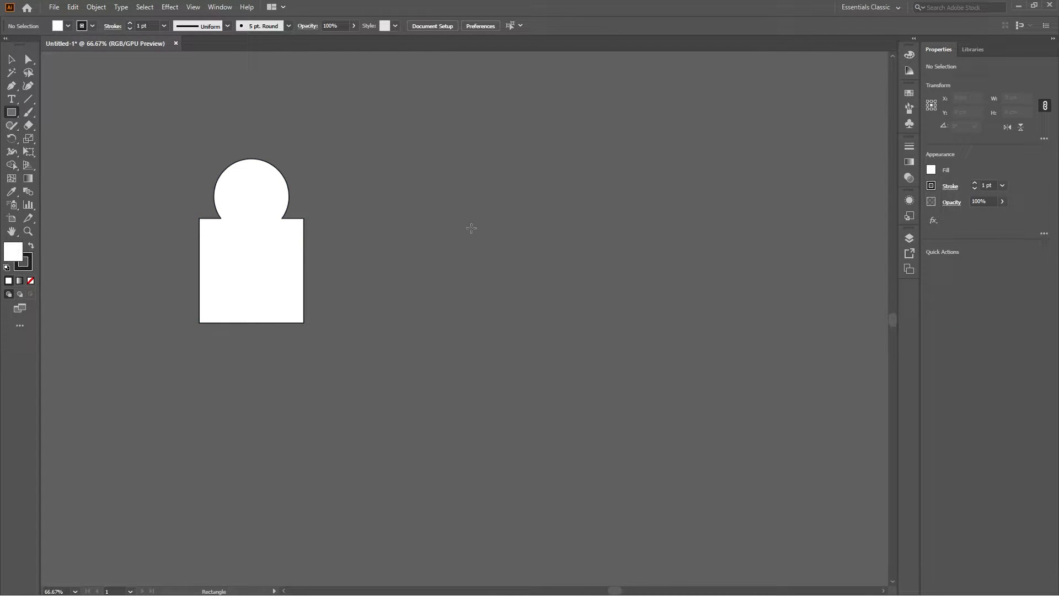
{"action": "left_click_drag", "start_coordinate": [425, 214], "coordinate": [584, 325]}
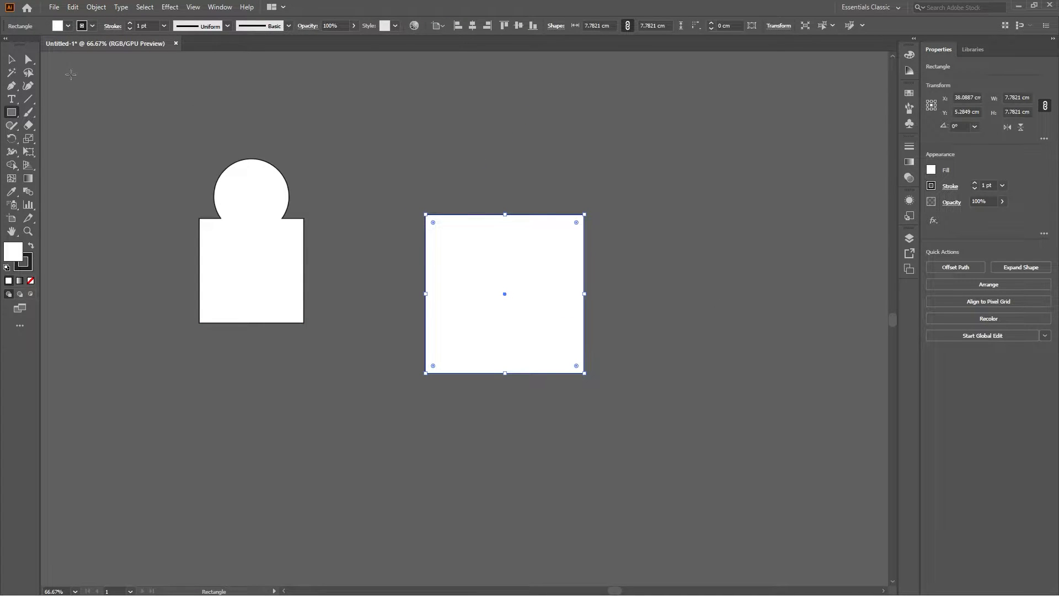
{"action": "left_click", "coordinate": [11, 59]}
{"action": "left_click", "coordinate": [521, 170]}
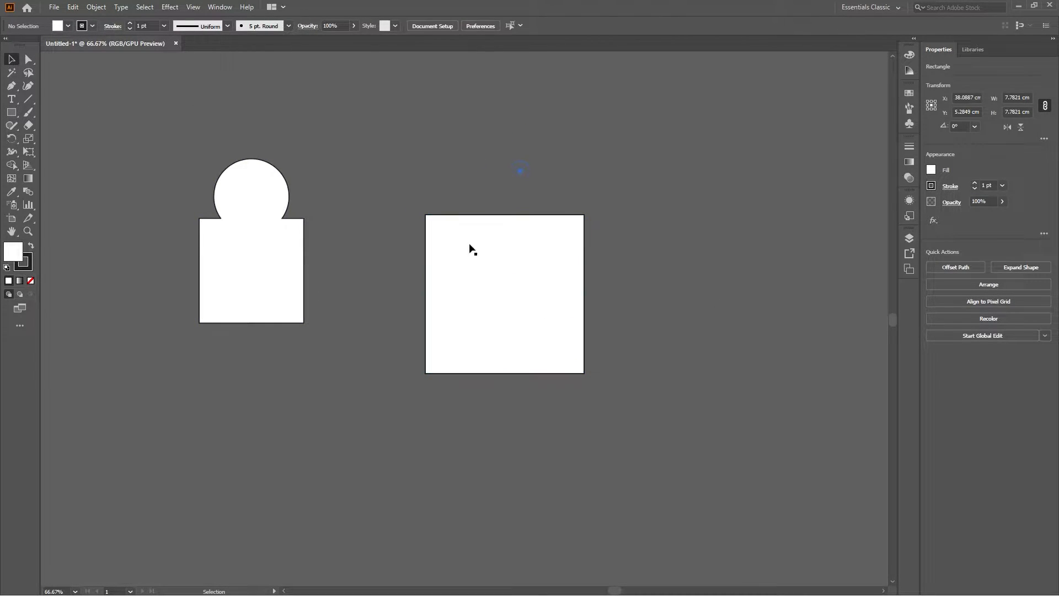
Round all four corners of the large square to a radius of about 1.13 cm with its live corner widgets
{"action": "scroll", "coordinate": [469, 276], "scroll_direction": "up", "scroll_amount": 2}
{"action": "left_click", "coordinate": [569, 258]}
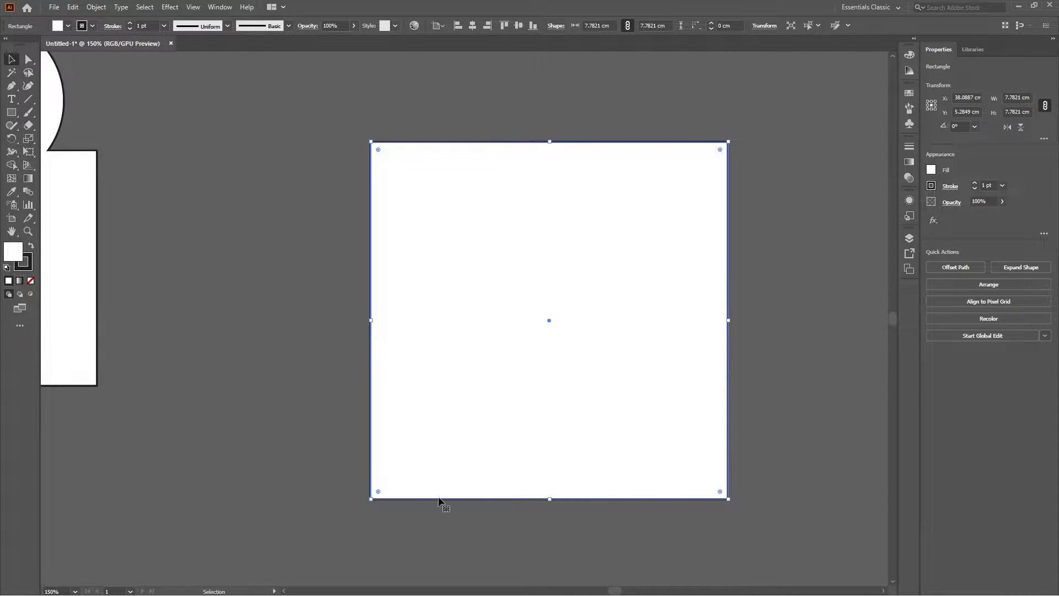
{"action": "scroll", "coordinate": [378, 157], "scroll_direction": "up", "scroll_amount": 3}
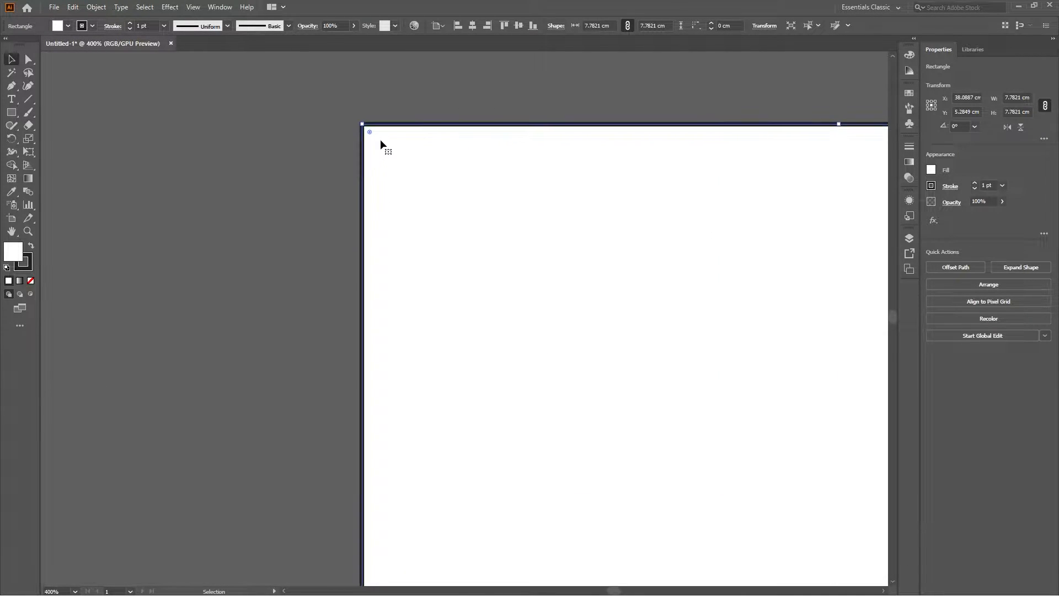
{"action": "left_click_drag", "start_coordinate": [369, 132], "coordinate": [499, 263]}
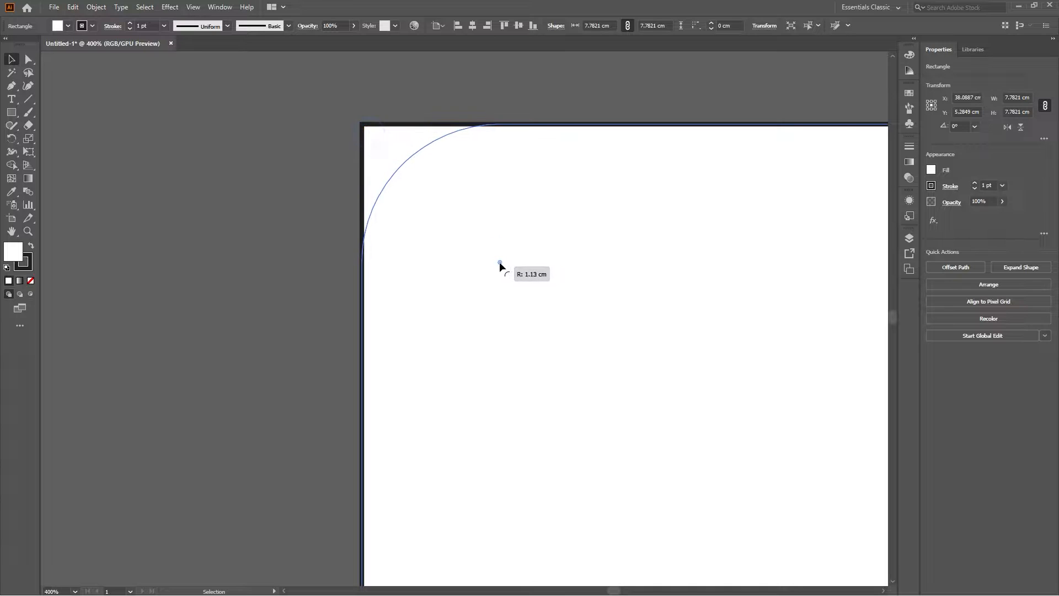
{"action": "scroll", "coordinate": [499, 262], "scroll_direction": "down", "scroll_amount": 6}
{"action": "scroll", "coordinate": [549, 354], "scroll_direction": "up", "scroll_amount": 3}
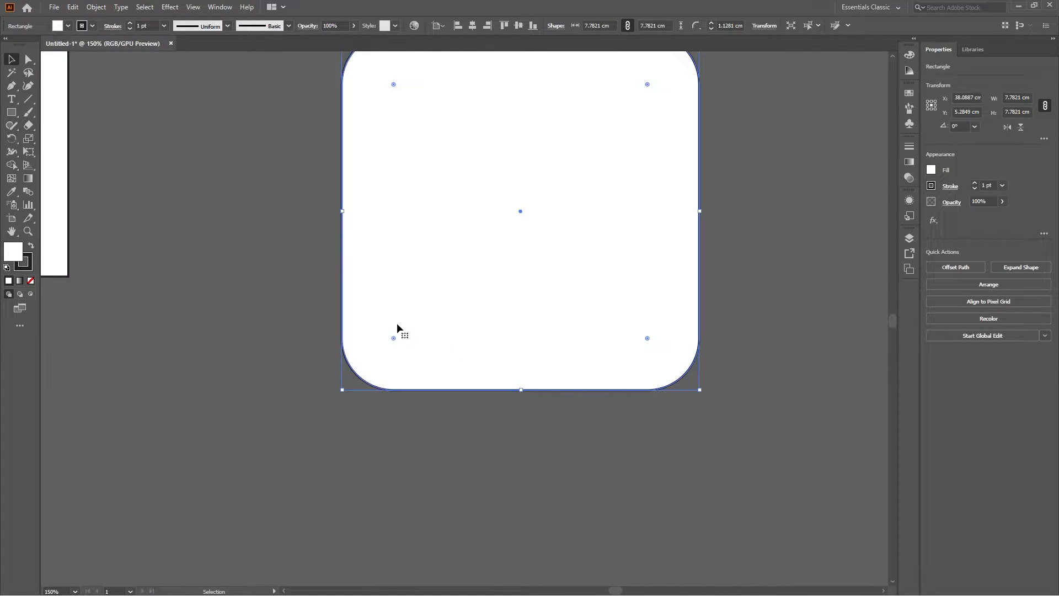
Try a corner radius of about 2.64 cm on all four corners, and undo both corner roundings
{"action": "left_click_drag", "start_coordinate": [394, 338], "coordinate": [470, 274]}
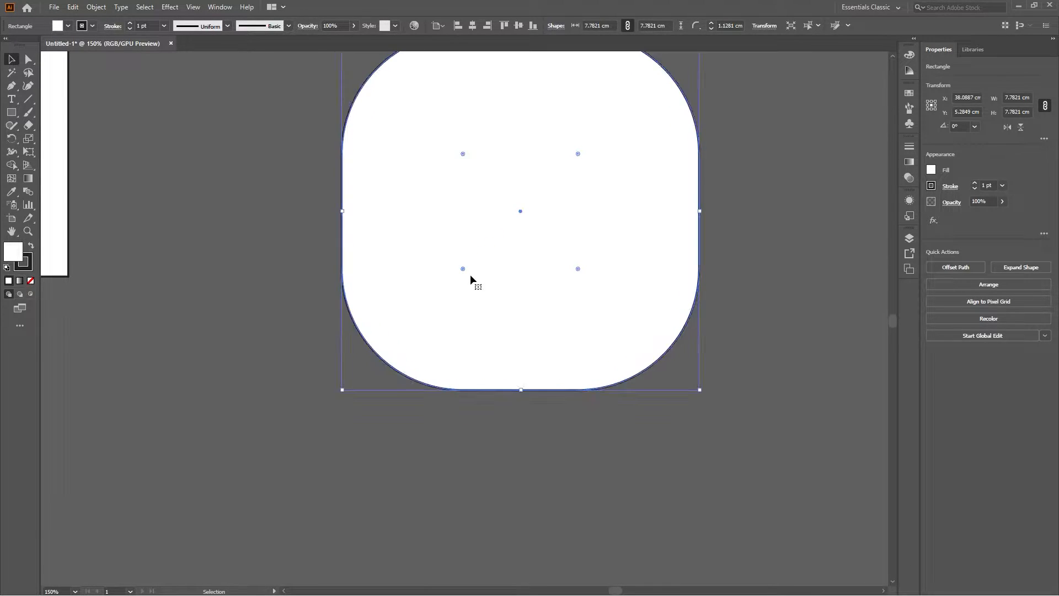
{"action": "scroll", "coordinate": [485, 265], "scroll_direction": "up", "scroll_amount": 2}
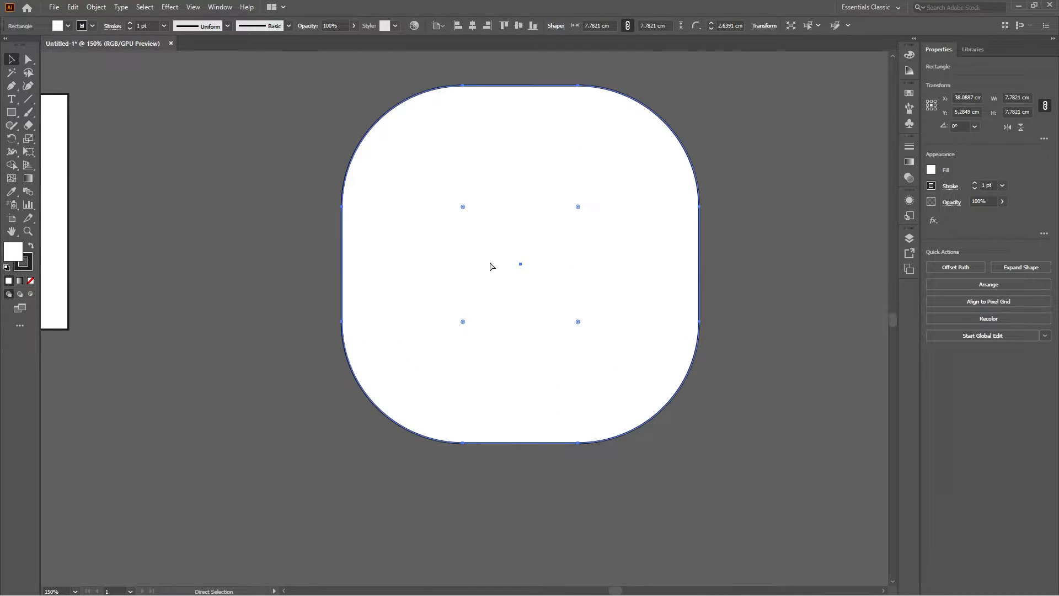
{"action": "key", "text": "ctrl+z"}
{"action": "key", "text": "ctrl+z"}
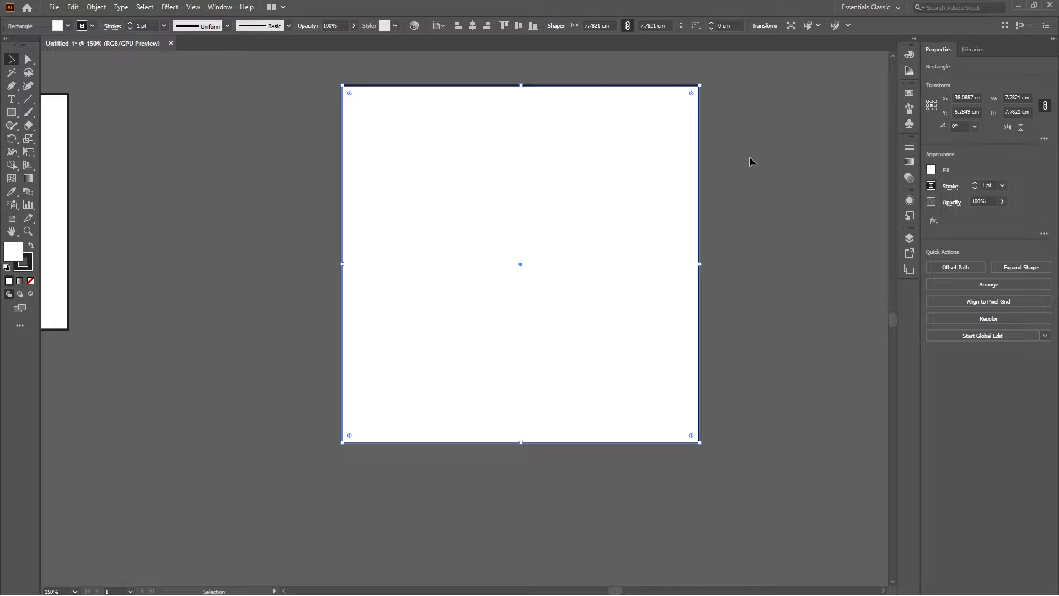
{"action": "left_click", "coordinate": [749, 160]}
Round only the square's upper-left corner to the maximum radius, forming a quarter circle, and undo the rounding
{"action": "left_click", "coordinate": [366, 109]}
{"action": "left_click", "coordinate": [349, 94]}
{"action": "left_click_drag", "start_coordinate": [349, 95], "coordinate": [727, 461]}
{"action": "left_click", "coordinate": [781, 310]}
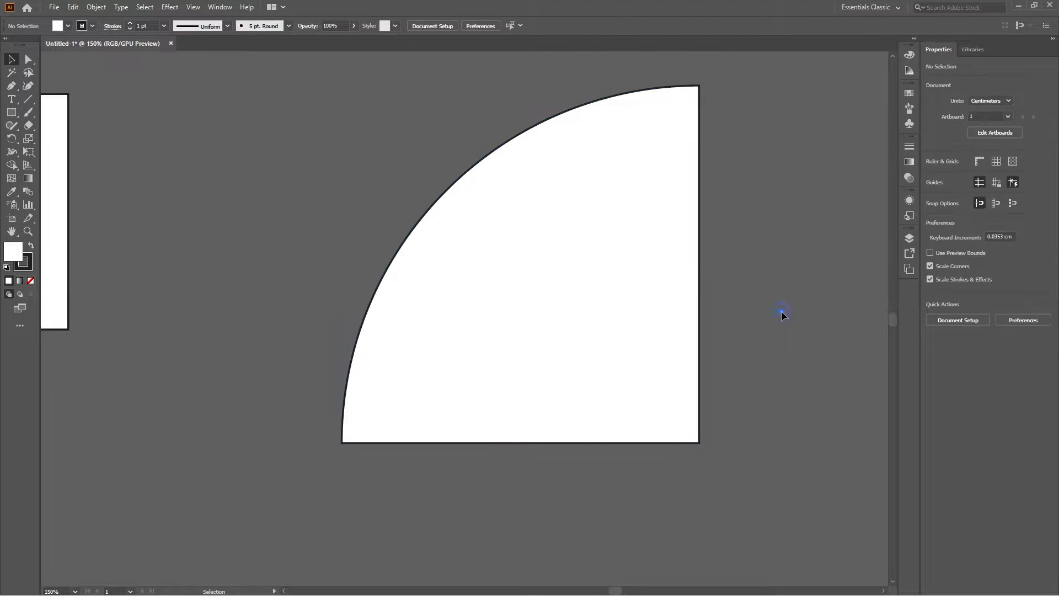
{"action": "key", "text": "ctrl+z"}
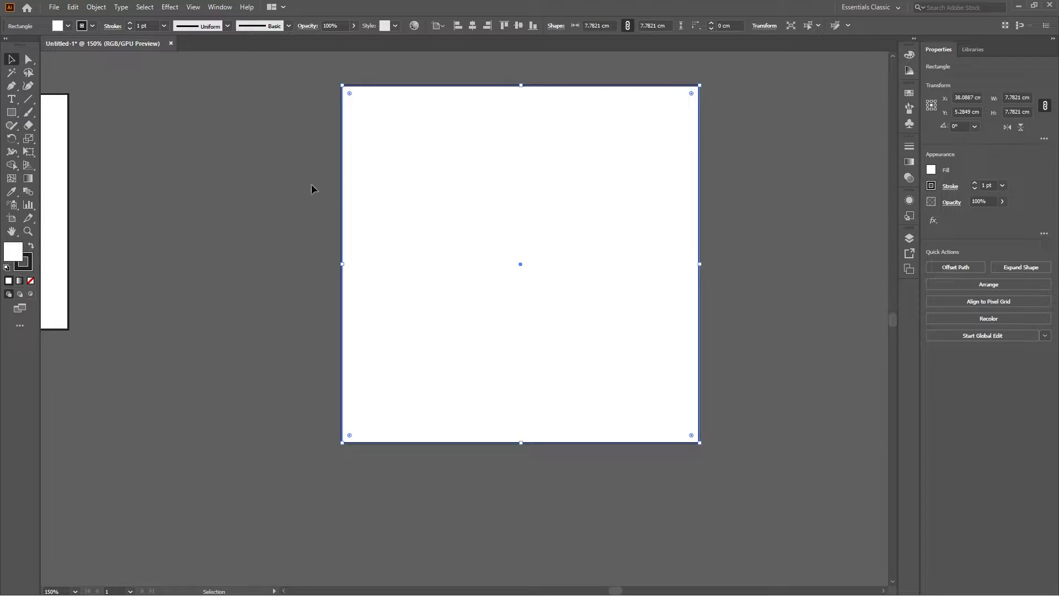
{"action": "left_click", "coordinate": [289, 165]}
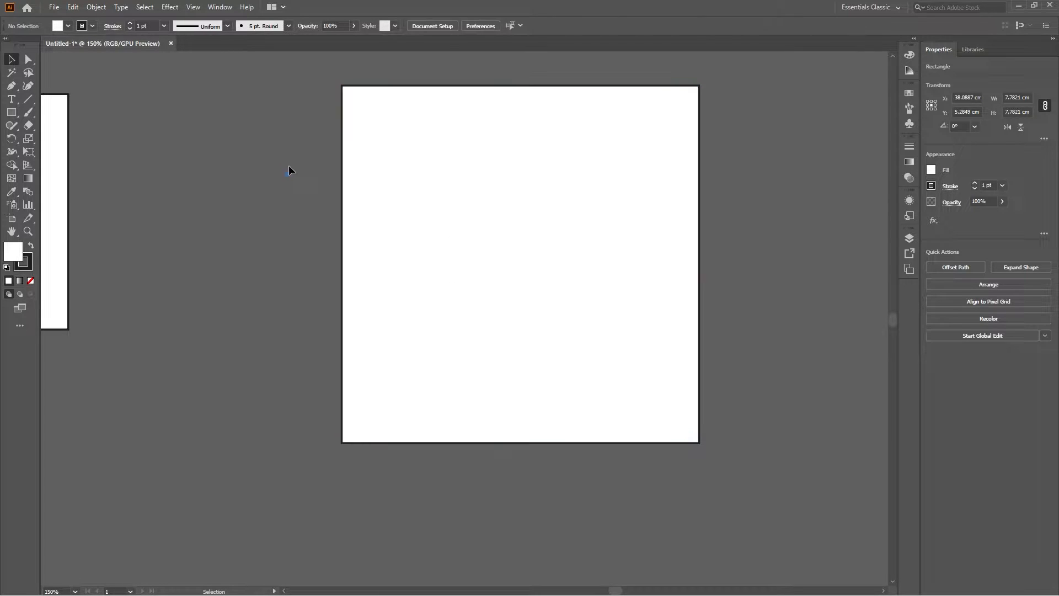
{"action": "left_click", "coordinate": [418, 127]}
{"action": "scroll", "coordinate": [380, 105], "scroll_direction": "up", "scroll_amount": 3}
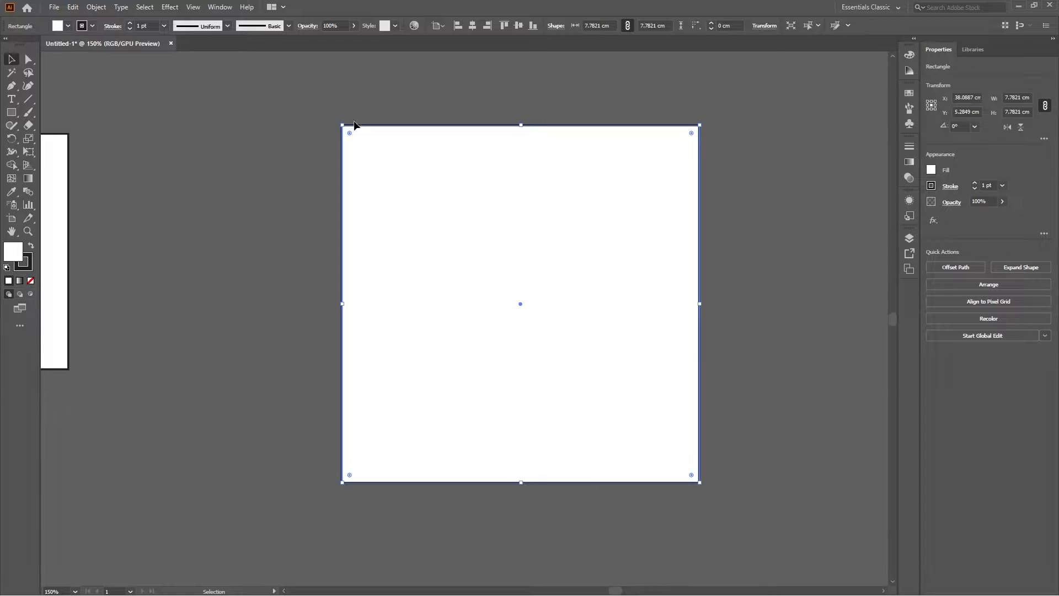
{"action": "left_click", "coordinate": [293, 104]}
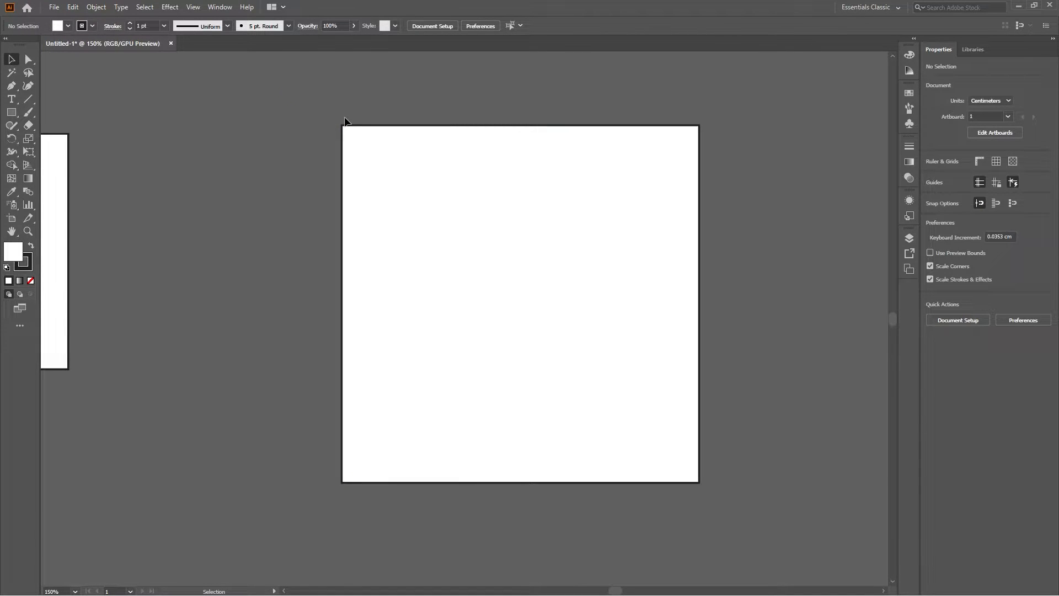
Activate the Direct Selection tool for editing the large square's anchor points
{"action": "left_click", "coordinate": [229, 142]}
{"action": "key", "text": "a"}
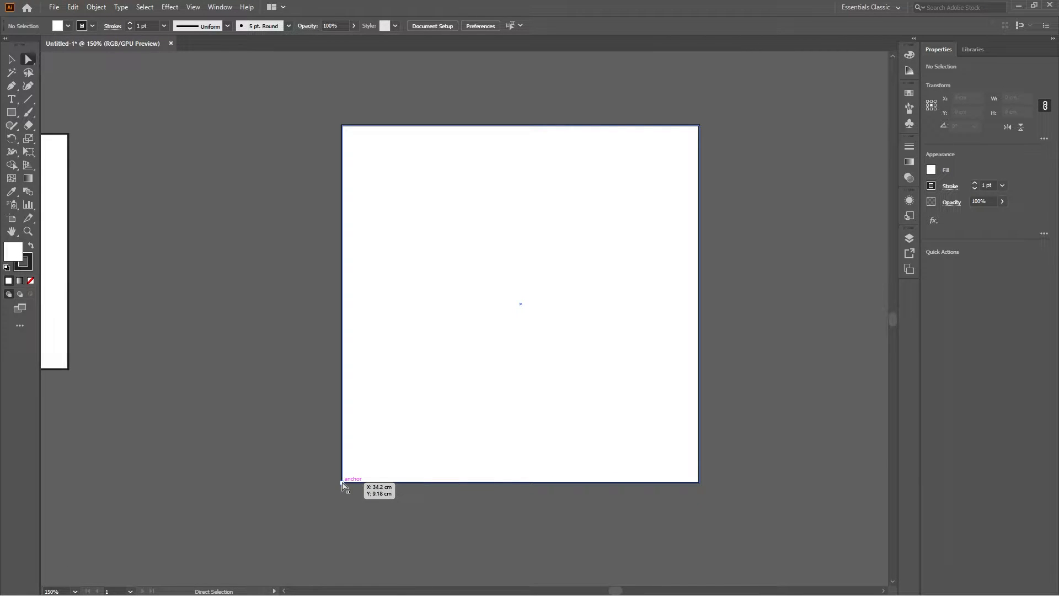
{"action": "key", "text": "x"}
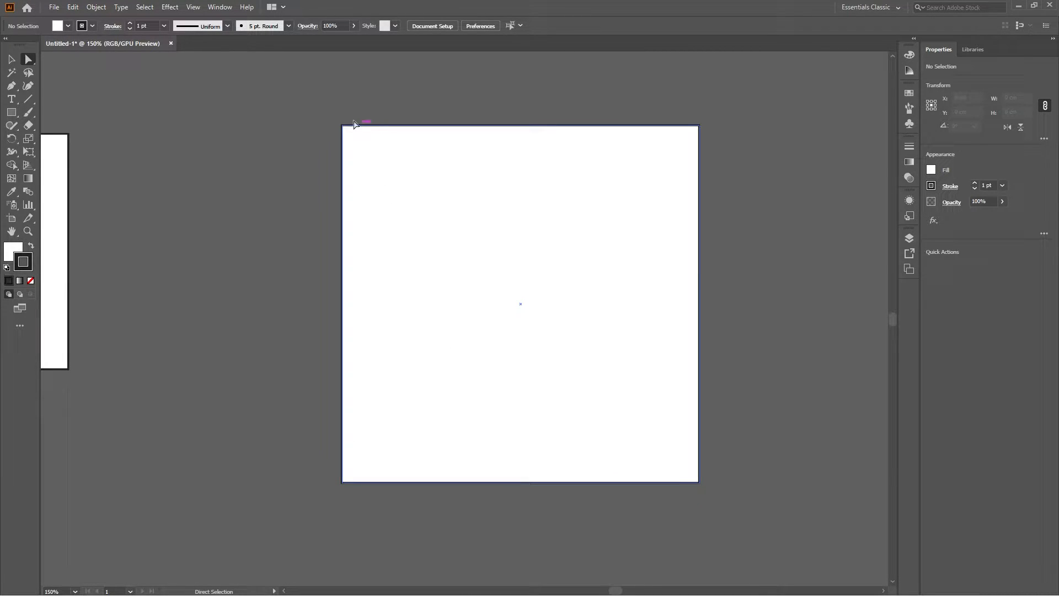
{"action": "scroll", "coordinate": [353, 124], "scroll_direction": "up", "scroll_amount": 1}
{"action": "key", "text": "x"}
{"action": "scroll", "coordinate": [383, 208], "scroll_direction": "down", "scroll_amount": 3}
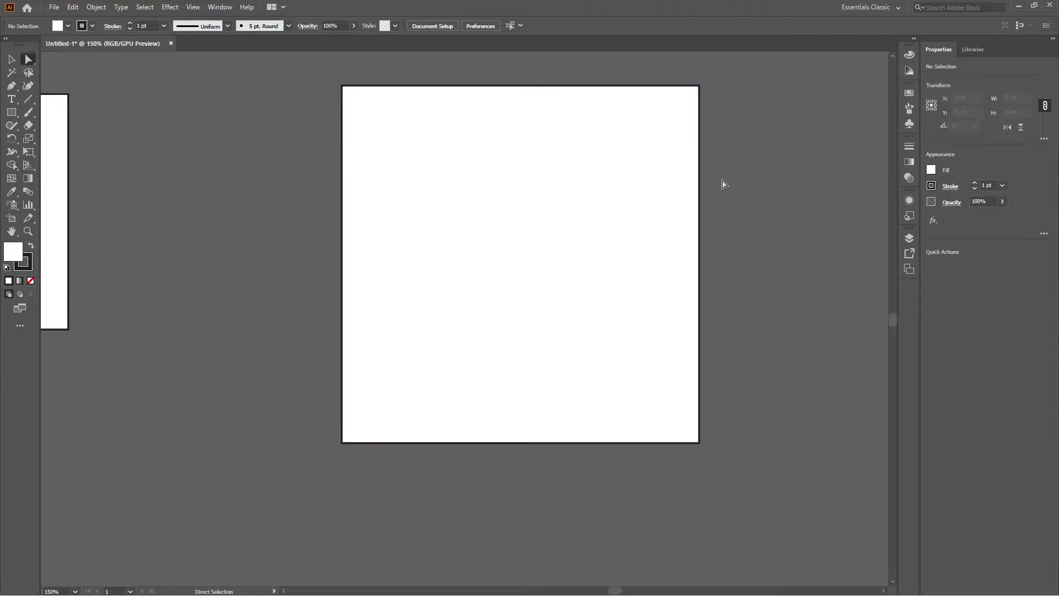
{"action": "key", "text": "c"}
{"action": "left_click_drag", "start_coordinate": [728, 191], "coordinate": [638, 243]}
{"action": "left_click", "coordinate": [28, 60]}
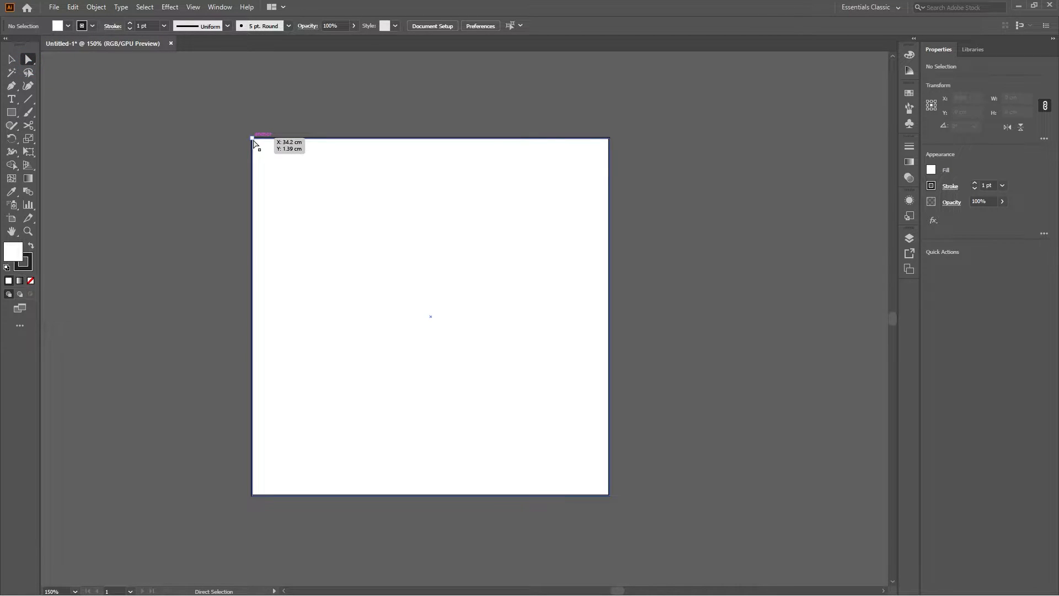
{"action": "key", "text": "ctrl+z"}
{"action": "key", "text": "ctrl+shift+z"}
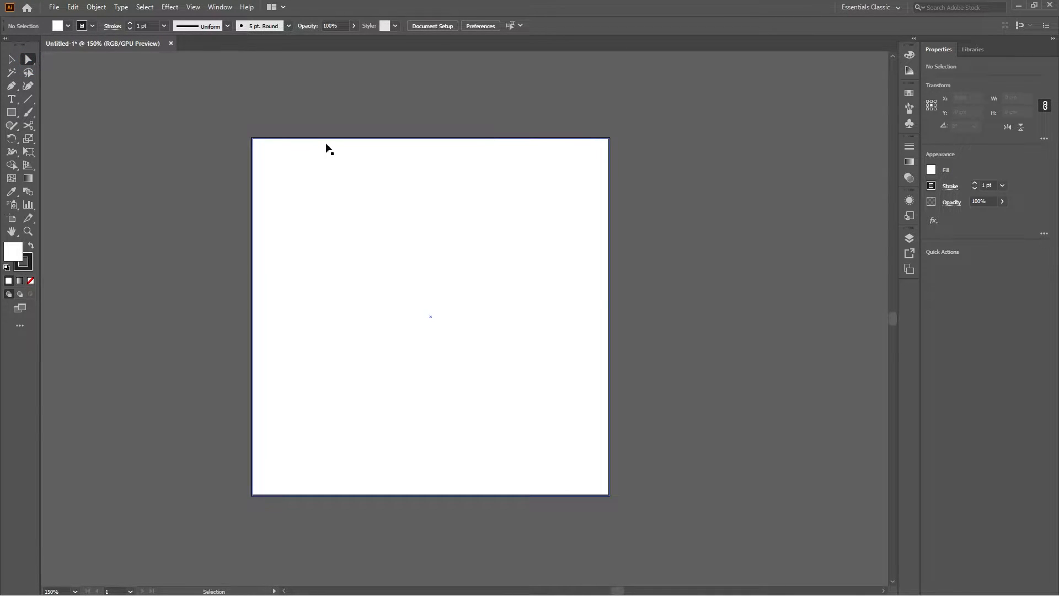
{"action": "scroll", "coordinate": [326, 145], "scroll_direction": "left", "scroll_amount": 2}
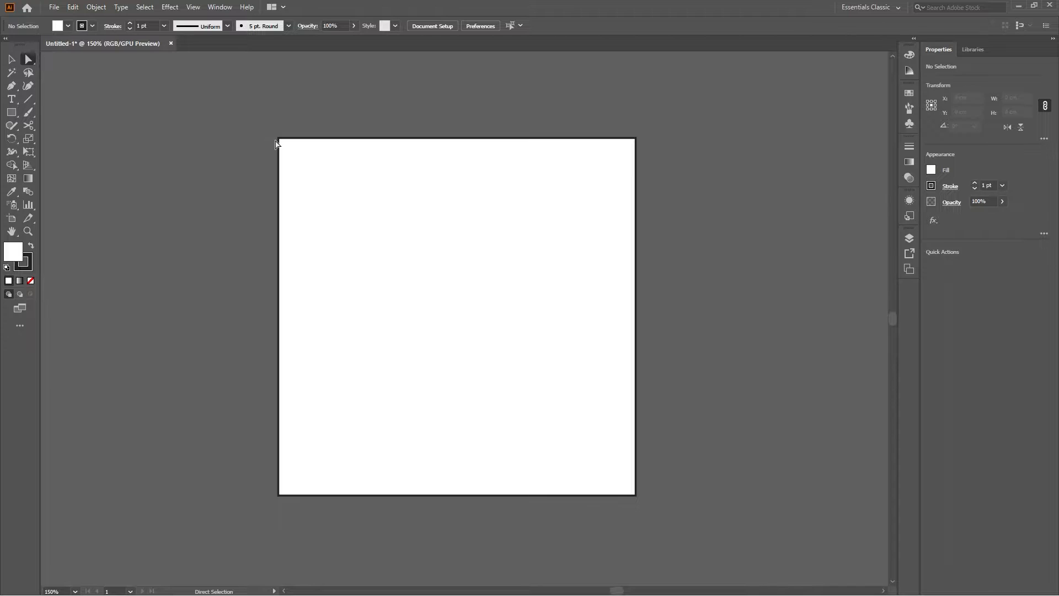
Examine the path and stroke along the large square's upper edge up close, and deselect the square
{"action": "left_click", "coordinate": [473, 145]}
{"action": "scroll", "coordinate": [473, 145], "scroll_direction": "up", "scroll_amount": 2}
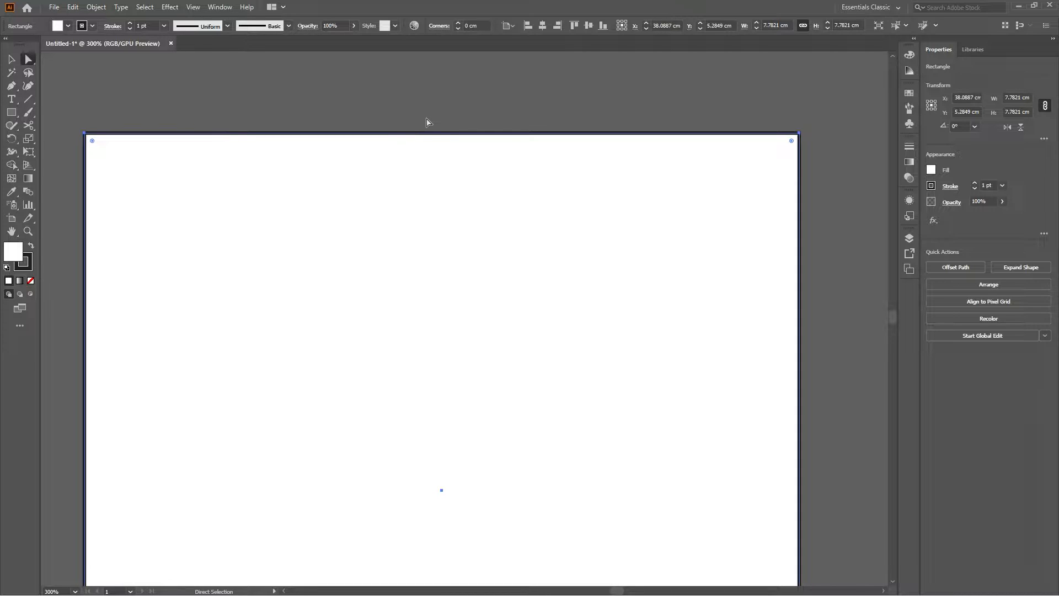
{"action": "scroll", "coordinate": [433, 135], "scroll_direction": "up", "scroll_amount": 10}
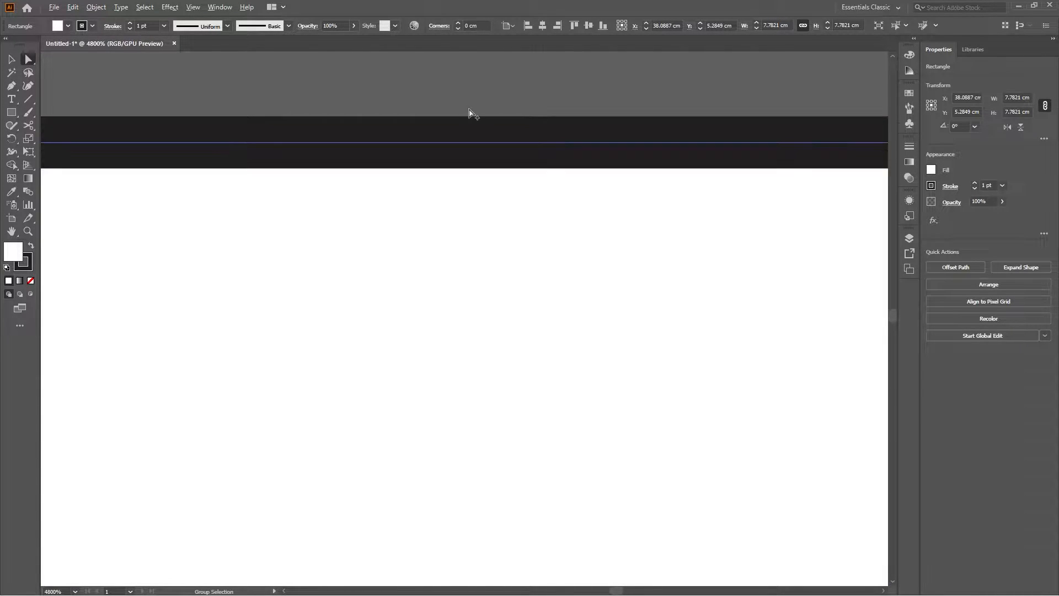
{"action": "scroll", "coordinate": [504, 284], "scroll_direction": "down", "scroll_amount": 9}
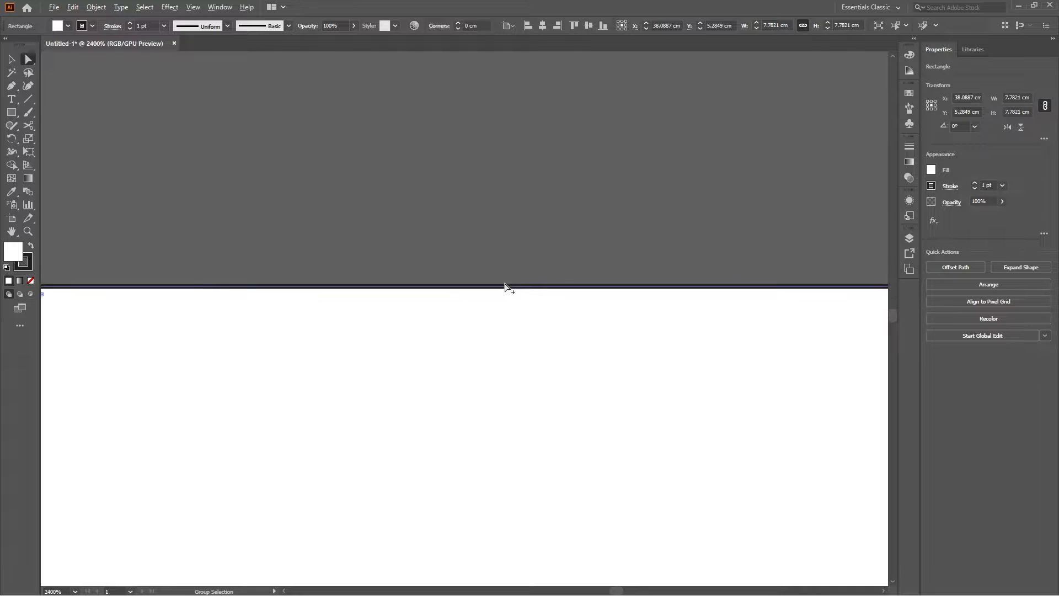
{"action": "scroll", "coordinate": [505, 282], "scroll_direction": "down", "scroll_amount": 3}
{"action": "left_click", "coordinate": [638, 261]}
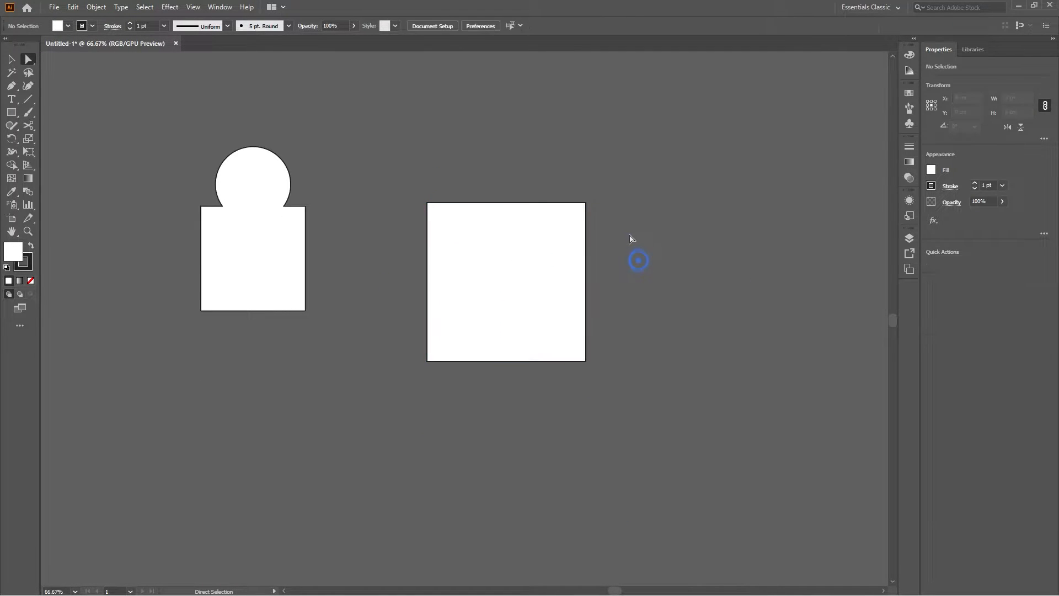
{"action": "scroll", "coordinate": [600, 219], "scroll_direction": "up", "scroll_amount": 1}
{"action": "scroll", "coordinate": [604, 223], "scroll_direction": "up", "scroll_amount": 1}
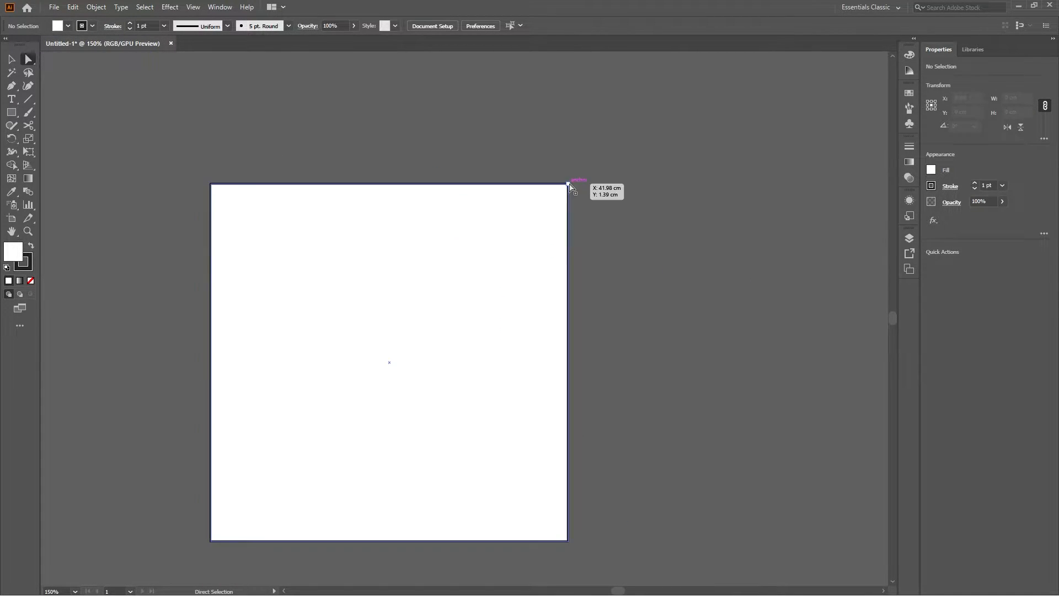
{"action": "left_click", "coordinate": [614, 183]}
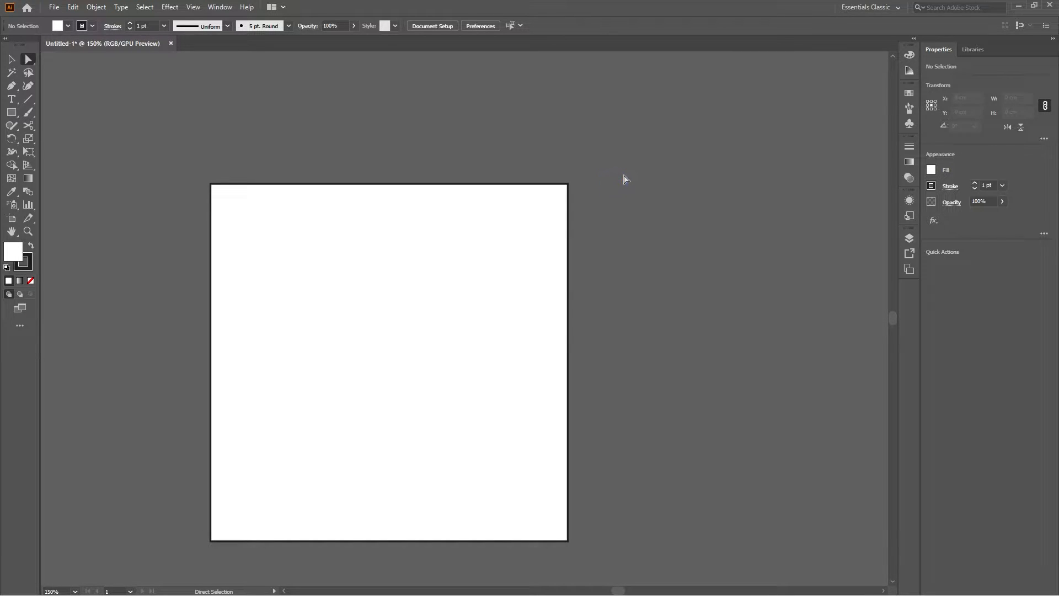
{"action": "scroll", "coordinate": [626, 188], "scroll_direction": "down", "scroll_amount": 3}
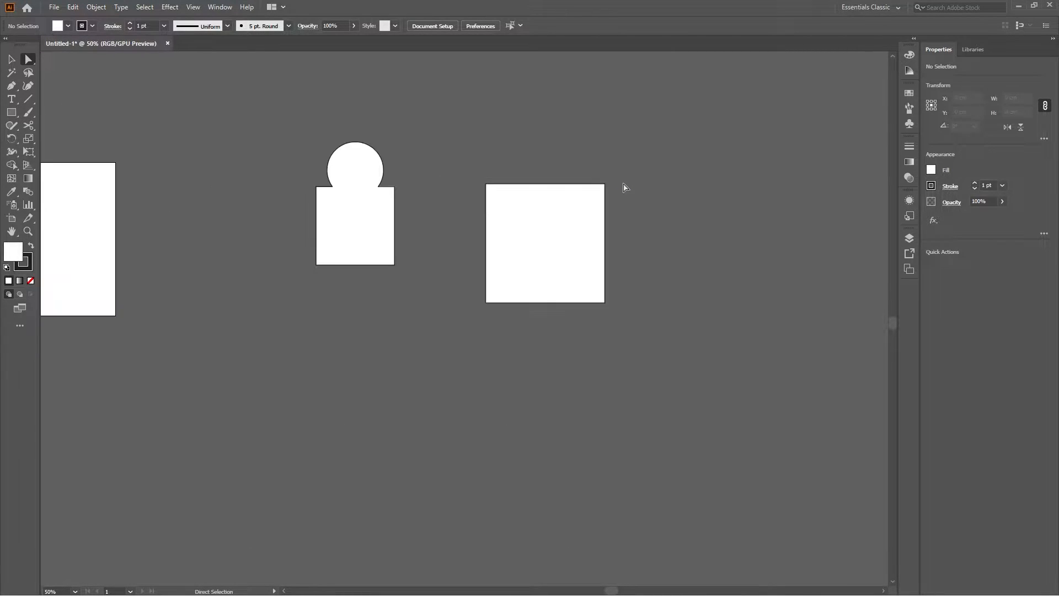
{"action": "scroll", "coordinate": [623, 188], "scroll_direction": "up", "scroll_amount": 2}
{"action": "scroll", "coordinate": [601, 246], "scroll_direction": "down", "scroll_amount": 1}
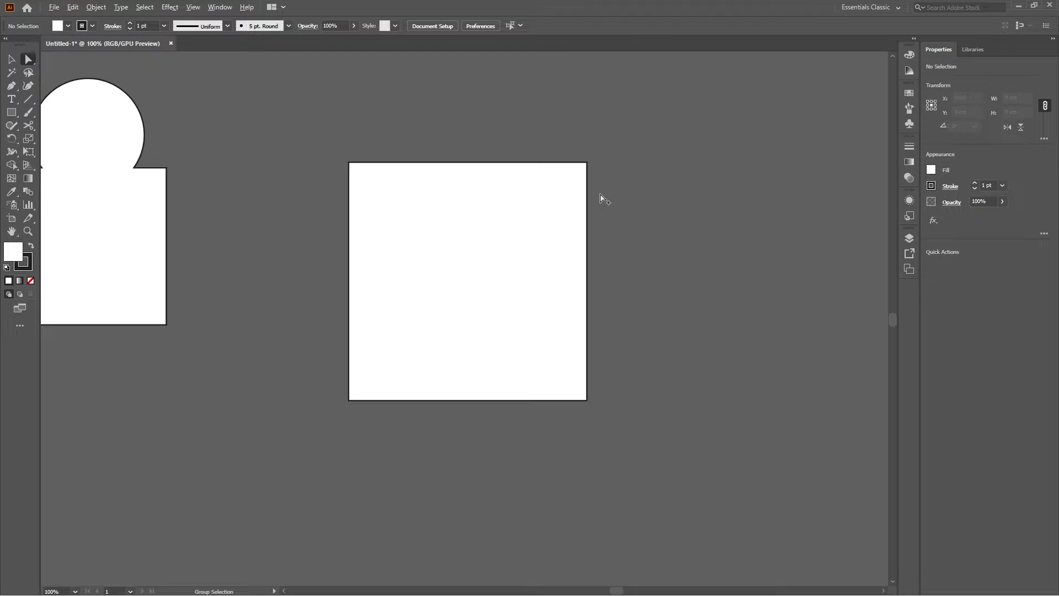
{"action": "scroll", "coordinate": [602, 190], "scroll_direction": "up", "scroll_amount": 1}
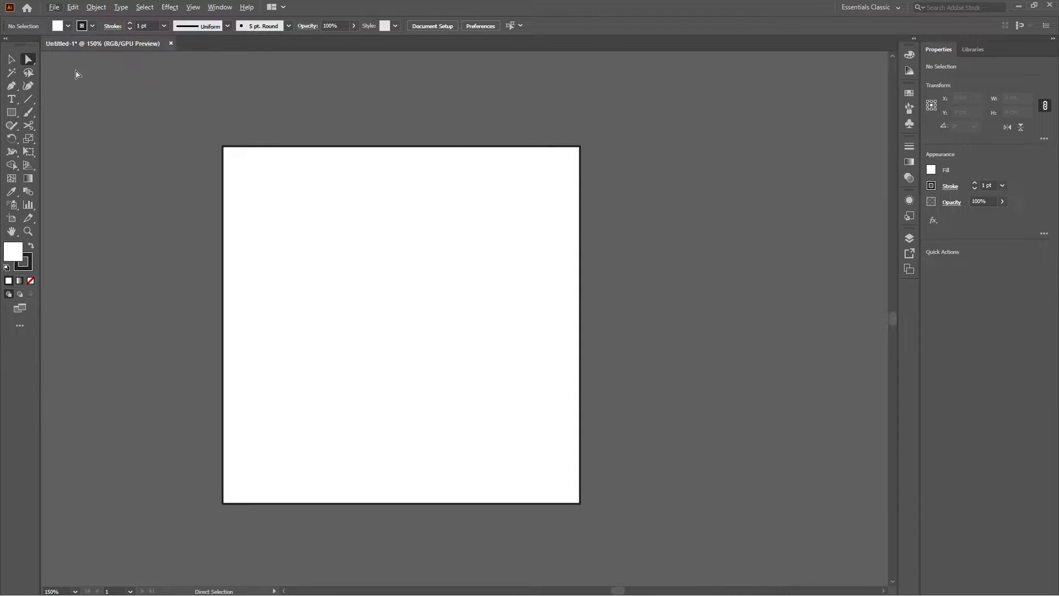
Try pulling the square's upper-right anchor point outward to about X 46.34 cm, Y -0.82 cm, undo the distortion and deselect
{"action": "left_click", "coordinate": [580, 147]}
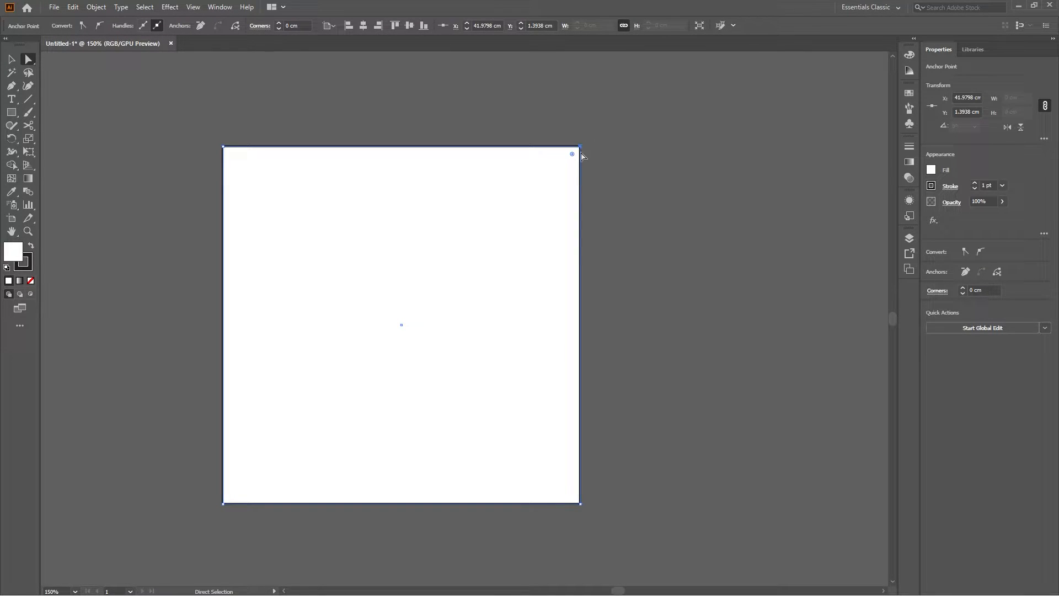
{"action": "scroll", "coordinate": [588, 156], "scroll_direction": "up", "scroll_amount": 2, "text": "alt"}
{"action": "scroll", "coordinate": [588, 156], "scroll_direction": "down", "scroll_amount": 3, "text": "alt"}
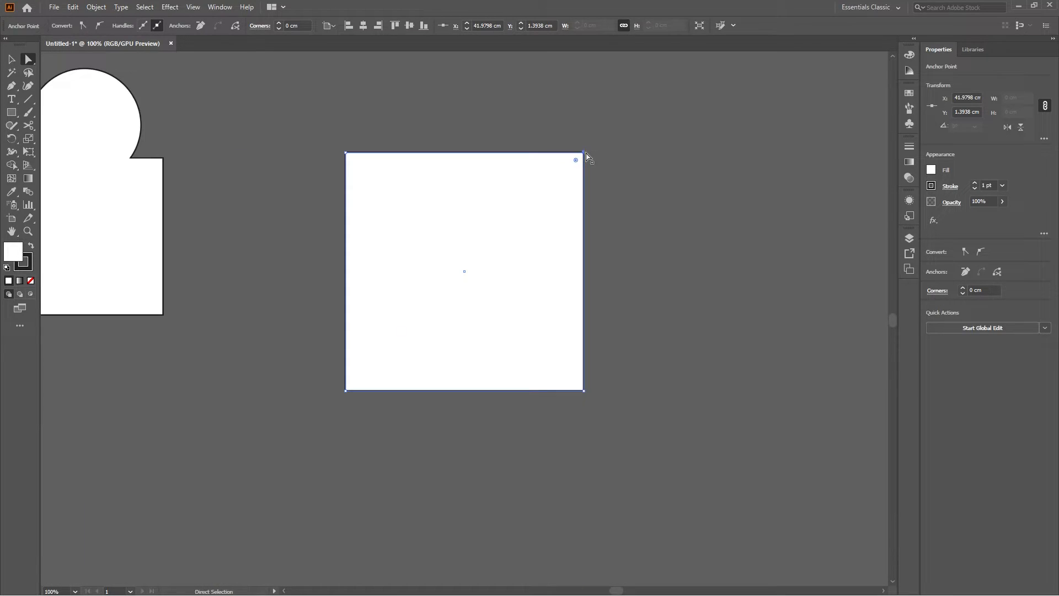
{"action": "left_click_drag", "start_coordinate": [585, 152], "coordinate": [716, 84]}
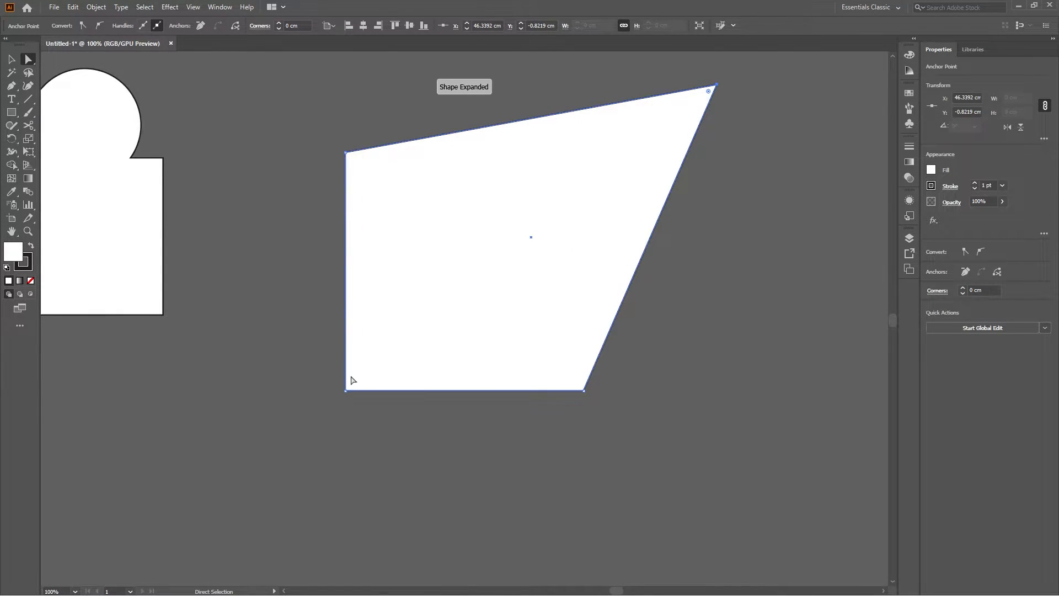
{"action": "left_click", "coordinate": [778, 196]}
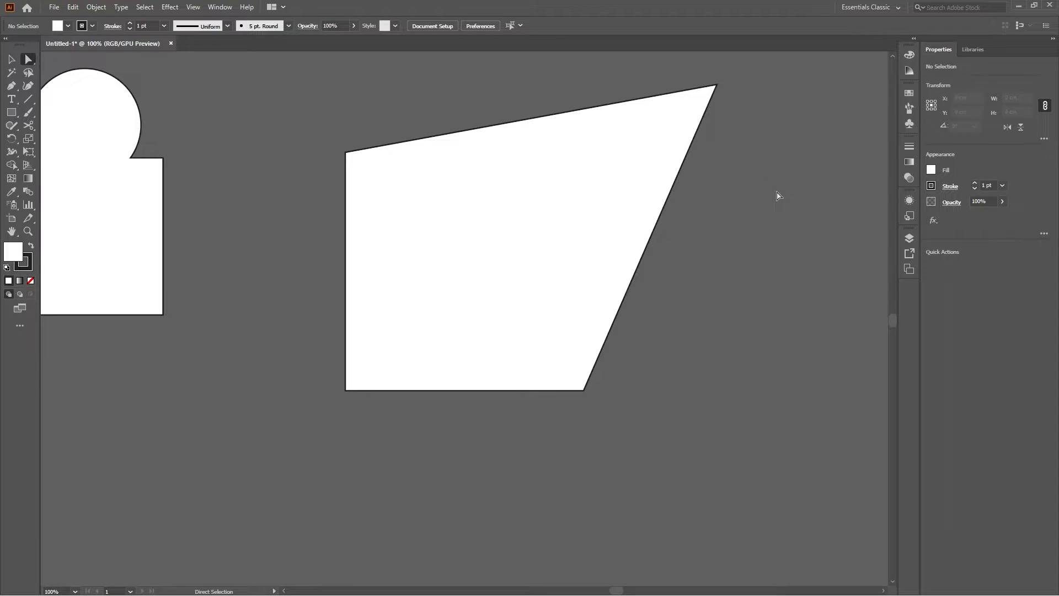
{"action": "key", "text": "ctrl+z"}
{"action": "key", "text": "ctrl+z"}
{"action": "scroll", "coordinate": [598, 191], "scroll_direction": "up", "scroll_amount": 3}
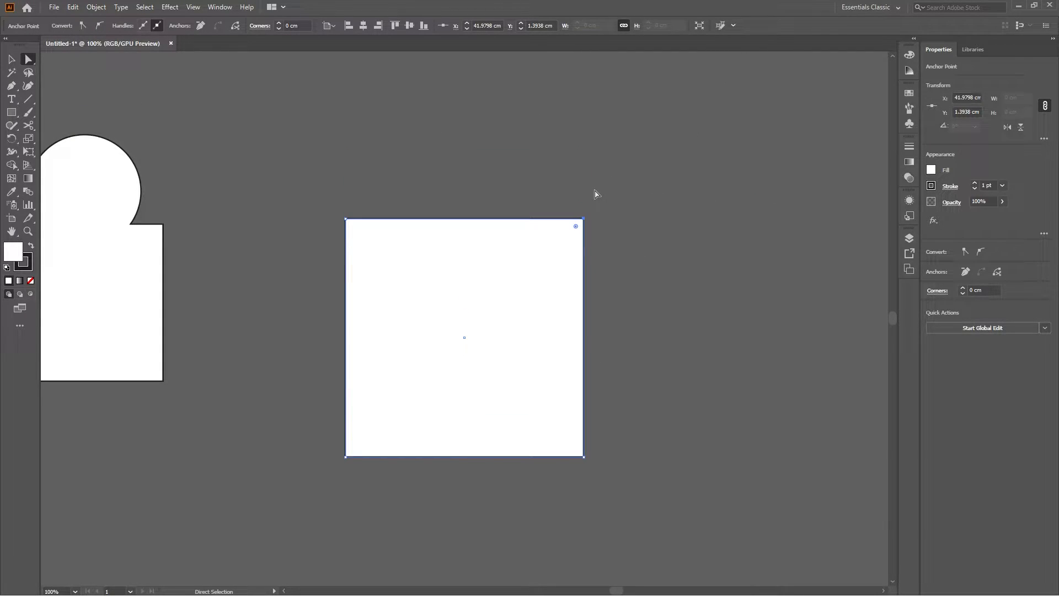
{"action": "left_click", "coordinate": [595, 194]}
Draw a new square about 9.08 cm wide on the empty canvas to the right of the existing square
{"action": "scroll", "coordinate": [594, 194], "scroll_direction": "down", "scroll_amount": 3}
{"action": "left_click_drag", "start_coordinate": [632, 191], "coordinate": [384, 175]}
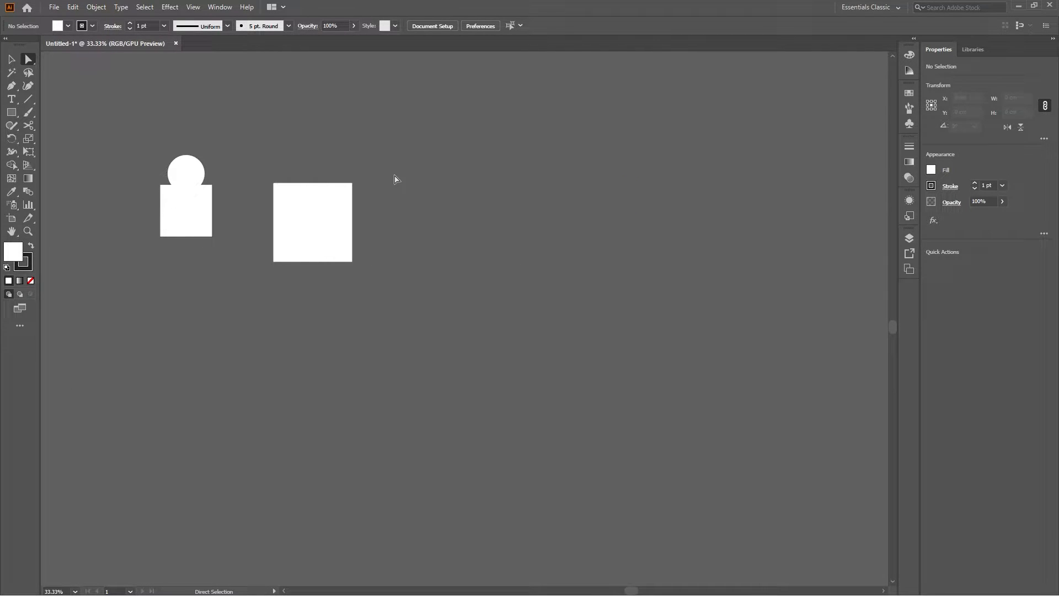
{"action": "left_click", "coordinate": [13, 113]}
{"action": "left_click_drag", "start_coordinate": [459, 190], "coordinate": [552, 281]}
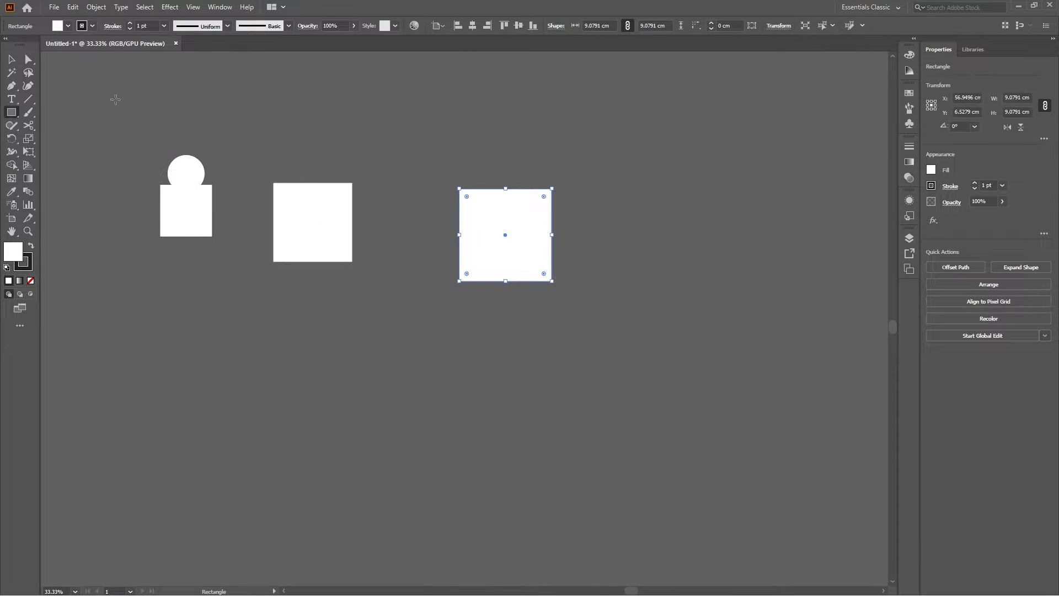
Draw a three-sided polygon about 11.2 cm wide beside the new square's upper-right corner with the Polygon tool
{"action": "left_click", "coordinate": [8, 112]}
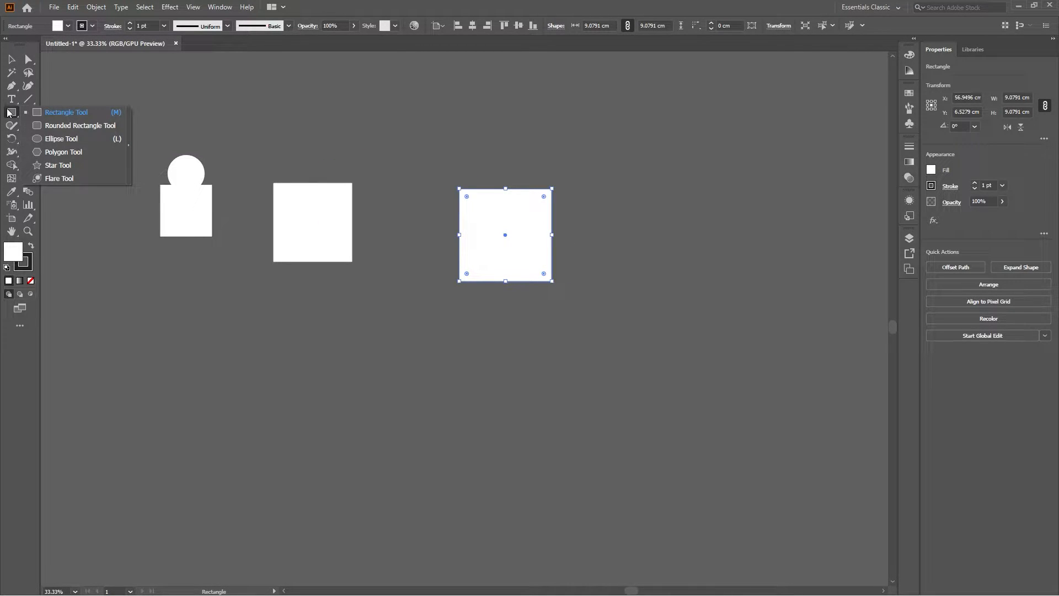
{"action": "left_click", "coordinate": [53, 153]}
{"action": "left_click_drag", "start_coordinate": [627, 172], "coordinate": [677, 220]}
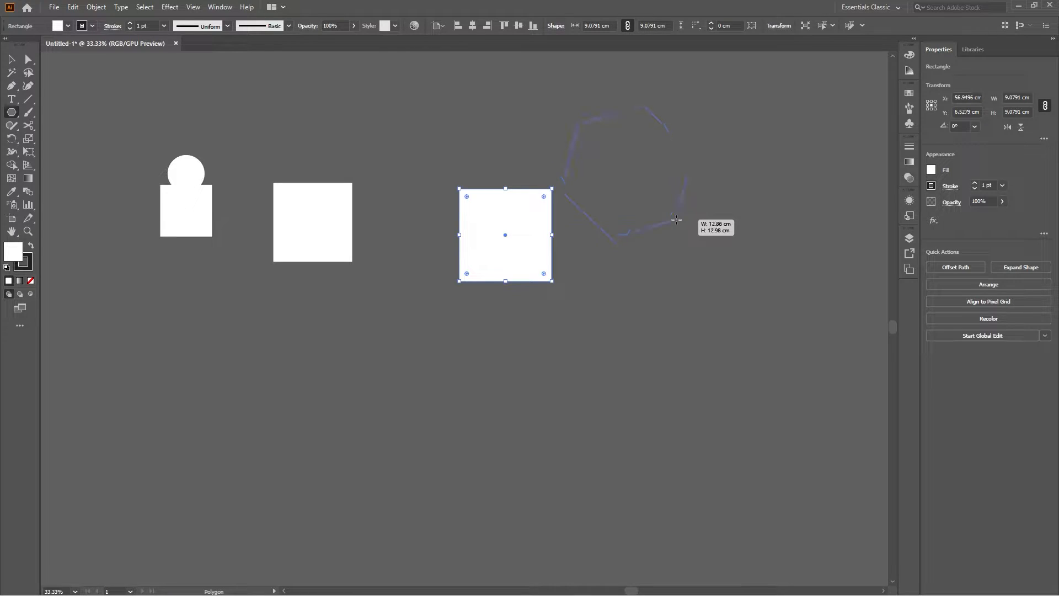
{"action": "key", "text": "Down"}
{"action": "key", "text": "Down"}
{"action": "left_click_drag", "start_coordinate": [676, 220], "coordinate": [676, 219]}
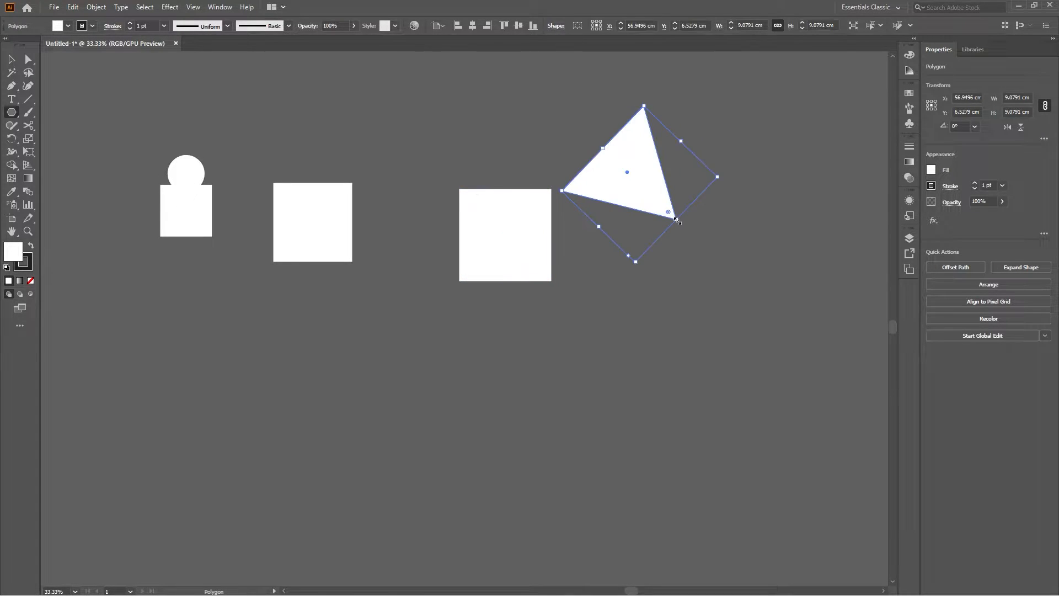
Rotate the triangle counterclockwise to an angle of about 254.9°
{"action": "left_click", "coordinate": [7, 59]}
{"action": "scroll", "coordinate": [647, 113], "scroll_direction": "up", "scroll_amount": 6}
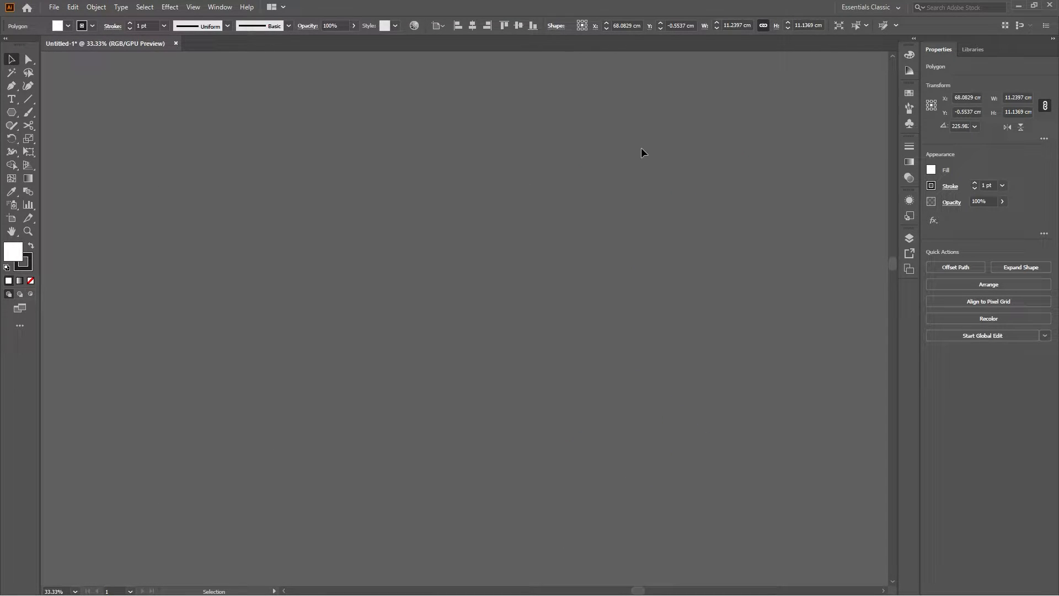
{"action": "key", "text": "ctrl+0"}
{"action": "scroll", "coordinate": [616, 120], "scroll_direction": "down", "scroll_amount": 4}
{"action": "scroll", "coordinate": [616, 120], "scroll_direction": "down", "scroll_amount": 2}
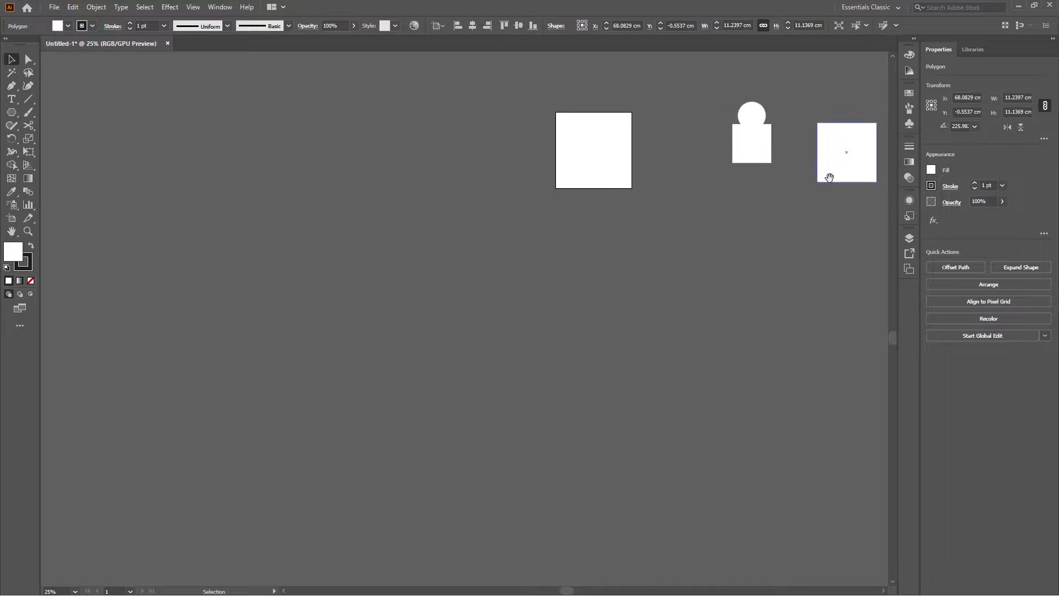
{"action": "left_click_drag", "start_coordinate": [829, 177], "coordinate": [433, 276]}
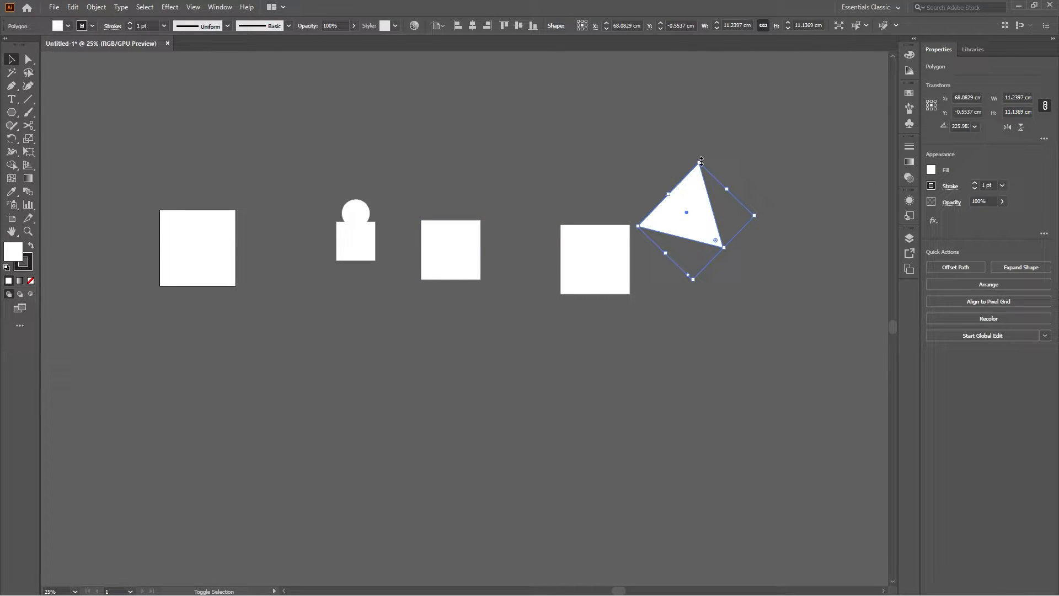
{"action": "left_click_drag", "start_coordinate": [699, 160], "coordinate": [677, 163]}
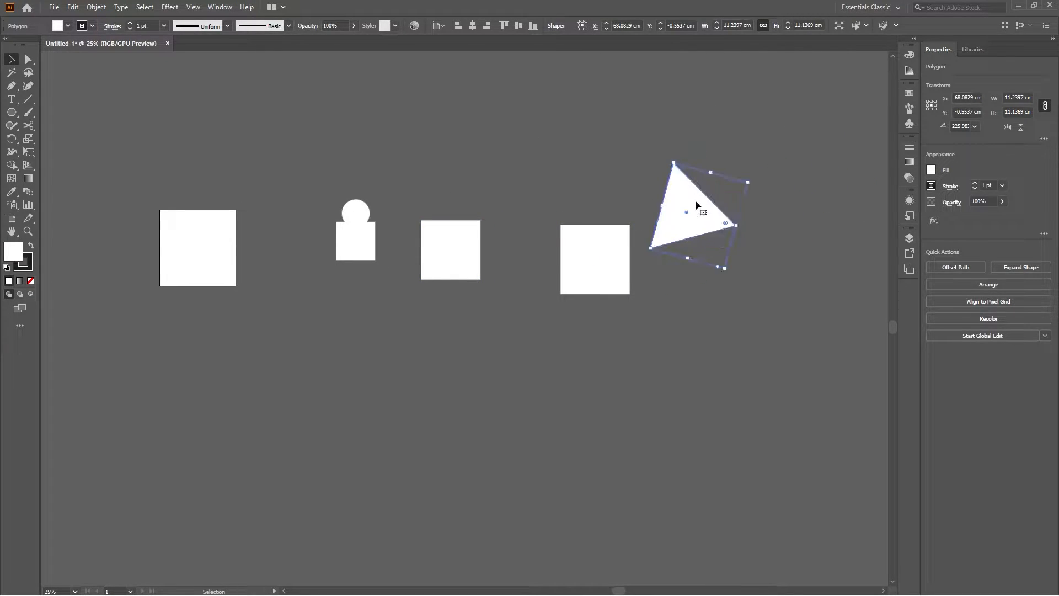
Move the triangle so its lower-left vertex snaps to the upper-left corner of the rightmost square
{"action": "scroll", "coordinate": [695, 212], "scroll_direction": "up", "scroll_amount": 4}
{"action": "scroll", "coordinate": [693, 209], "scroll_direction": "up", "scroll_amount": 1}
{"action": "left_click_drag", "start_coordinate": [655, 263], "coordinate": [557, 139]}
{"action": "scroll", "coordinate": [627, 144], "scroll_direction": "down", "scroll_amount": 6}
{"action": "key", "text": "ctrl+z"}
{"action": "key", "text": "ctrl+z"}
{"action": "scroll", "coordinate": [595, 152], "scroll_direction": "up", "scroll_amount": 5}
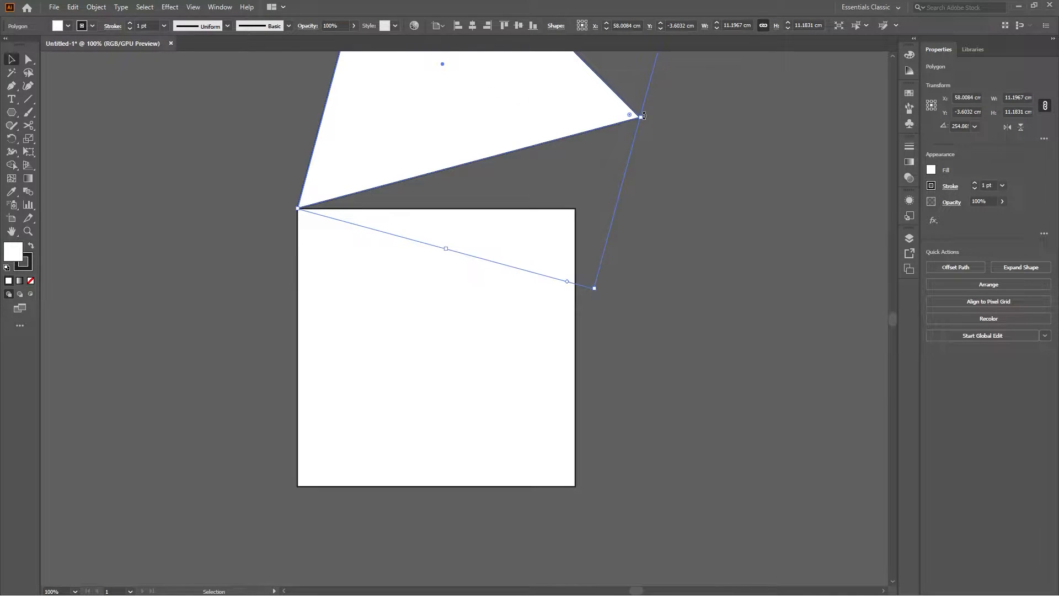
Try narrowing the triangle to about 9.63 cm to fit the square's upper edge, and delete the triangle
{"action": "mouse_move", "coordinate": [642, 117]}
{"action": "left_mouse_down"}
{"action": "mouse_move", "coordinate": [597, 168]}
{"action": "mouse_move", "coordinate": [578, 165]}
{"action": "mouse_move", "coordinate": [586, 157]}
{"action": "left_mouse_up"}
{"action": "scroll", "coordinate": [586, 157], "scroll_direction": "up", "scroll_amount": 4}
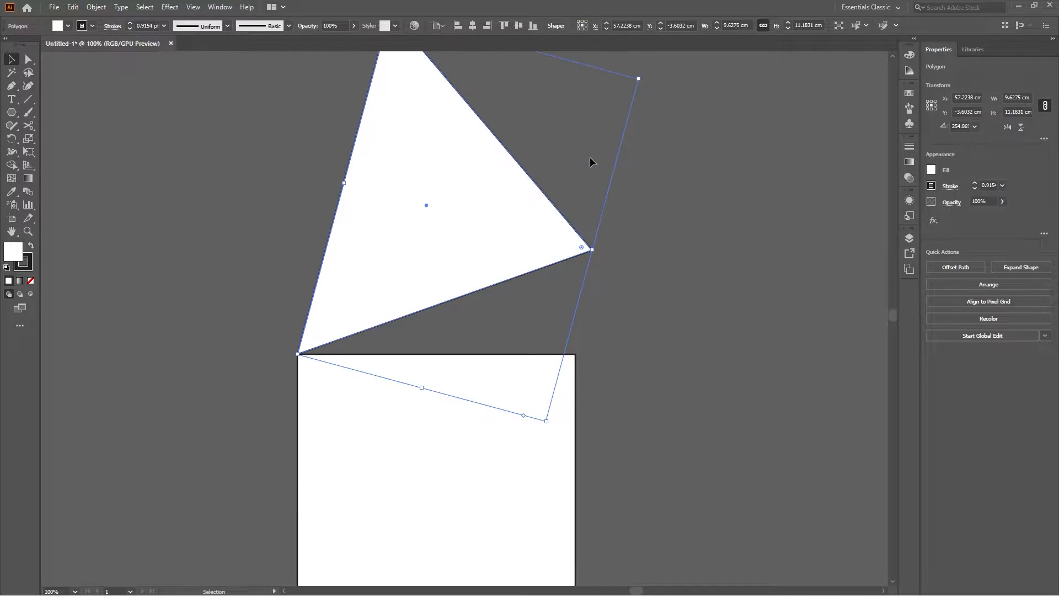
{"action": "left_click_drag", "start_coordinate": [640, 74], "coordinate": [643, 185]}
{"action": "key", "text": "Delete"}
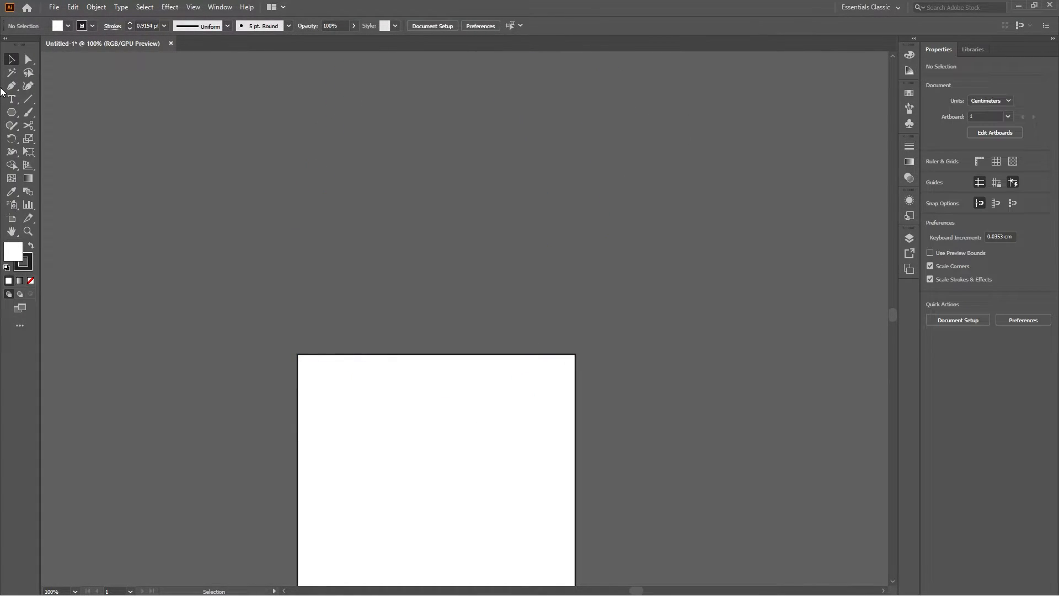
Draw a 45° line from the rightmost square's upper-left corner and a vertical line about 9.09 cm long from its upper-right corner, meeting at the top
{"action": "left_click", "coordinate": [29, 99]}
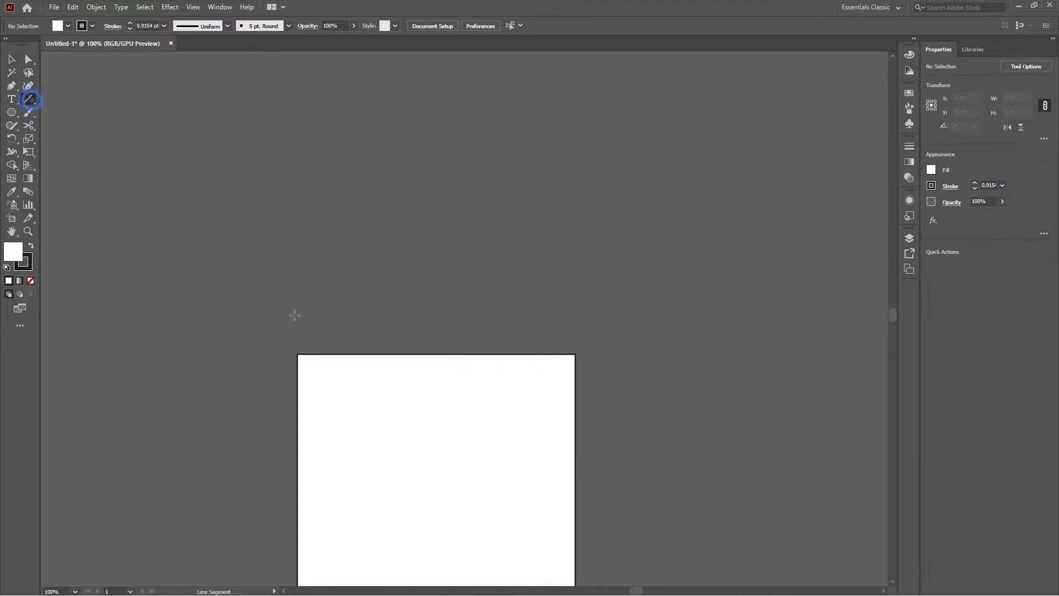
{"action": "left_click", "coordinate": [296, 353]}
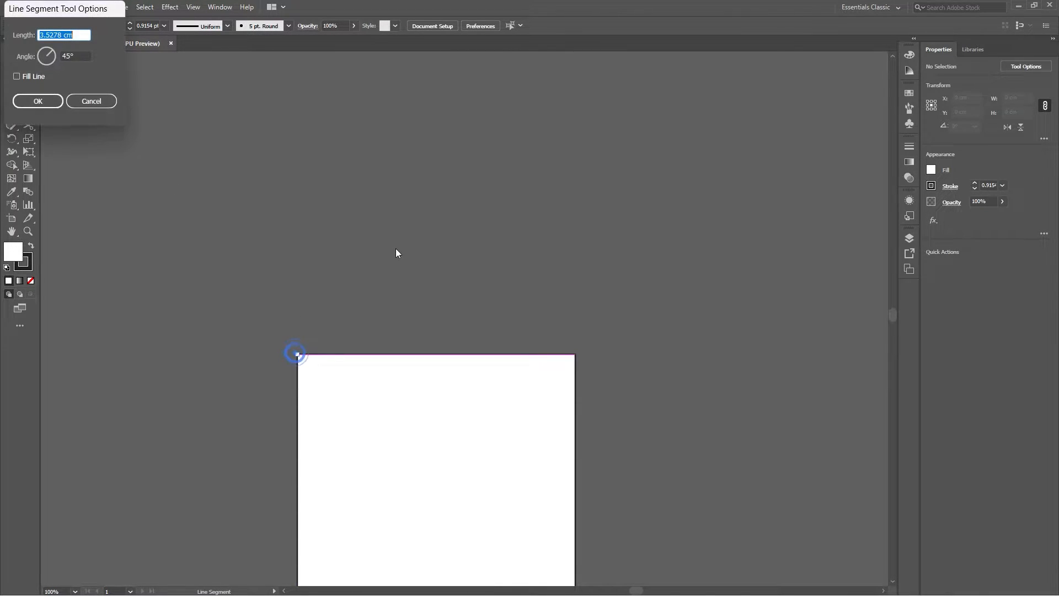
{"action": "left_click", "coordinate": [94, 101]}
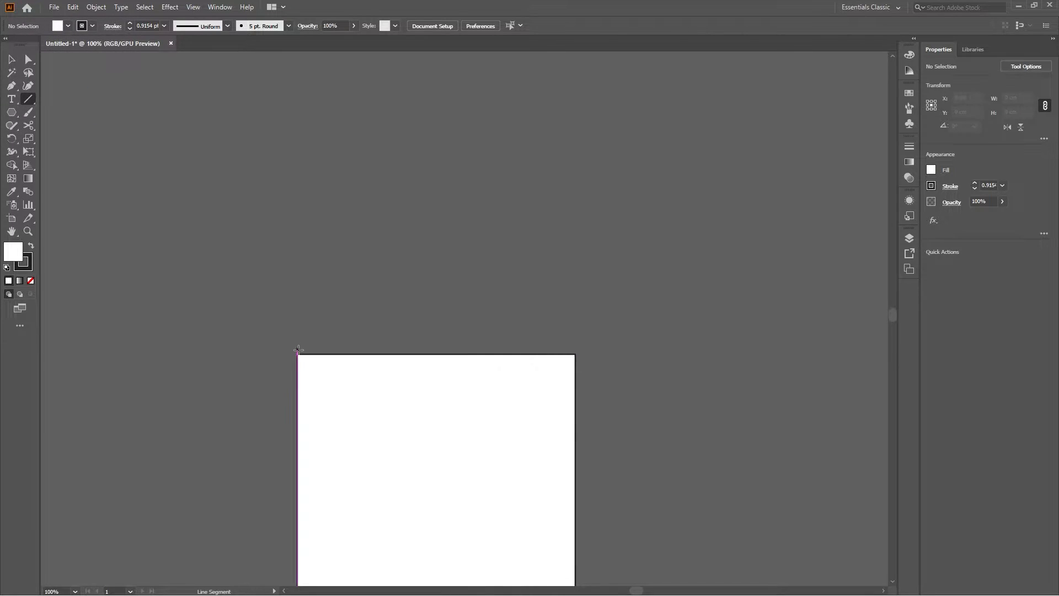
{"action": "left_click_drag", "start_coordinate": [298, 353], "coordinate": [576, 78]}
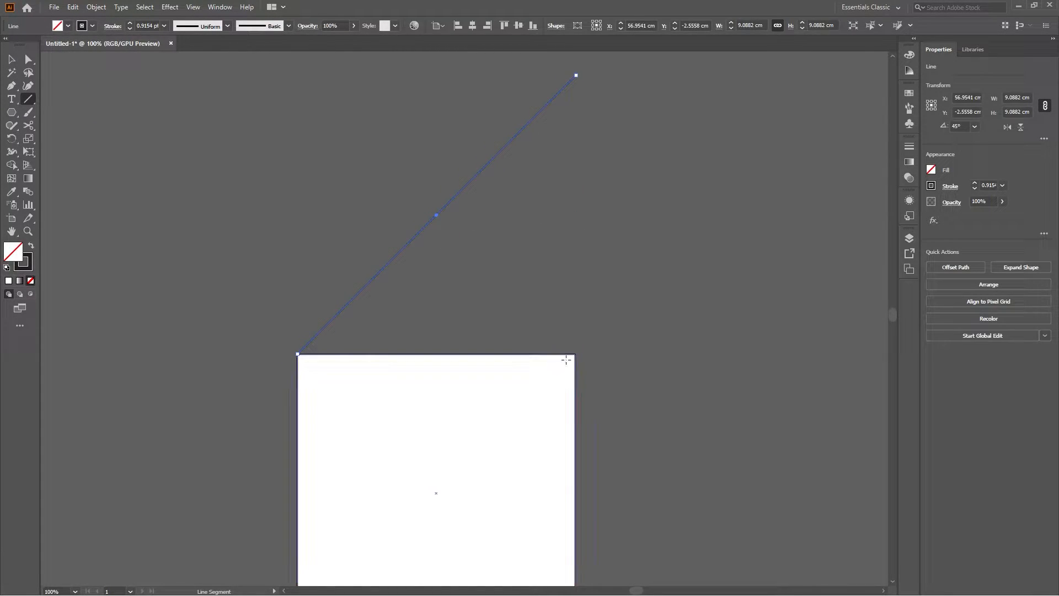
{"action": "left_click_drag", "start_coordinate": [575, 354], "coordinate": [585, 75]}
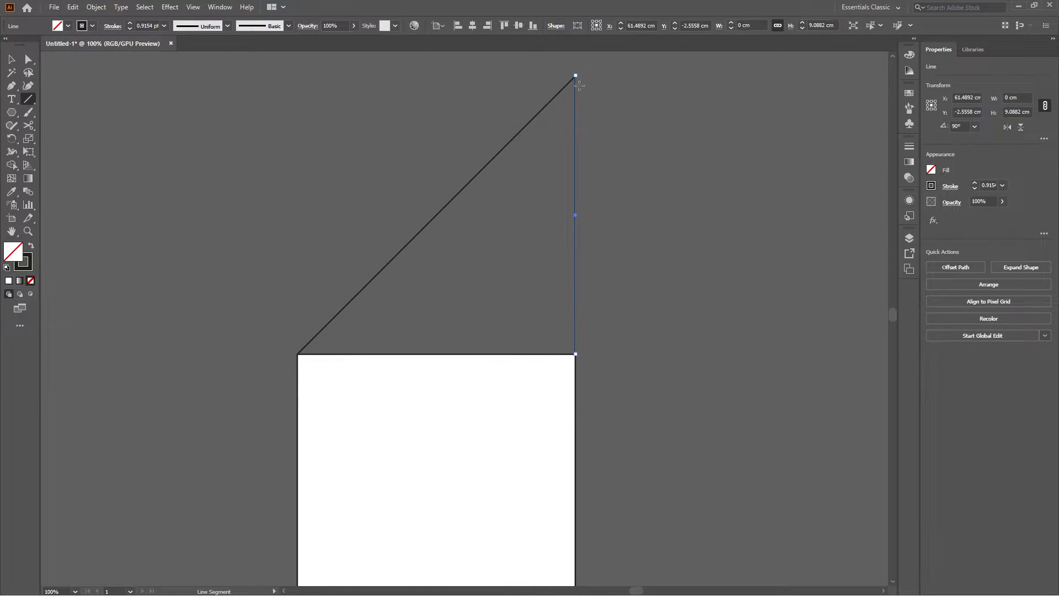
Select the rightmost square with both lines and merge the triangular area into the square using the Shape Builder tool
{"action": "key", "text": "v"}
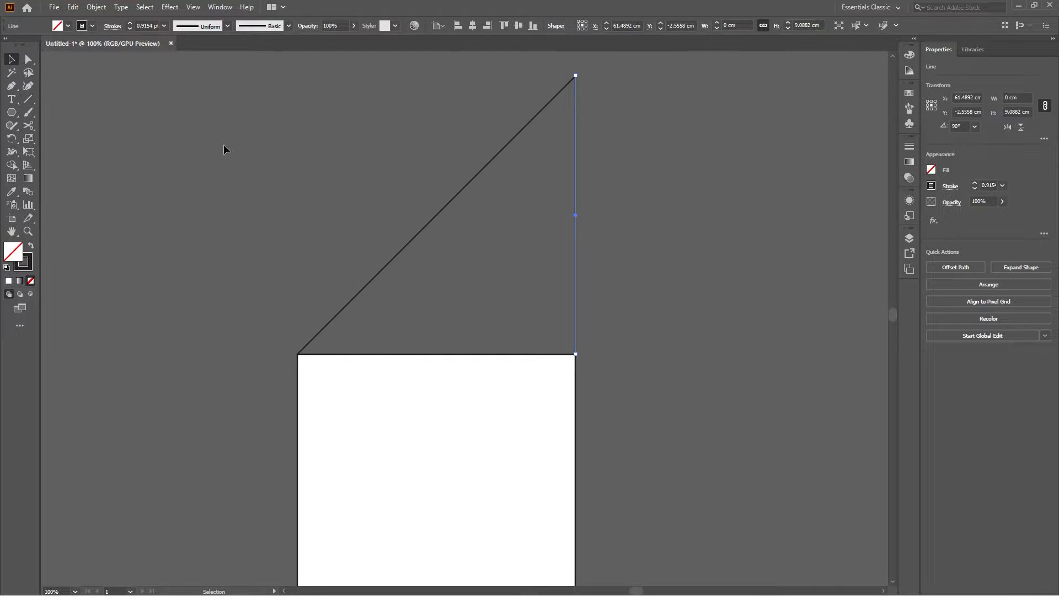
{"action": "scroll", "coordinate": [300, 168], "scroll_direction": "down", "scroll_amount": 2}
{"action": "scroll", "coordinate": [303, 165], "scroll_direction": "down", "scroll_amount": 3}
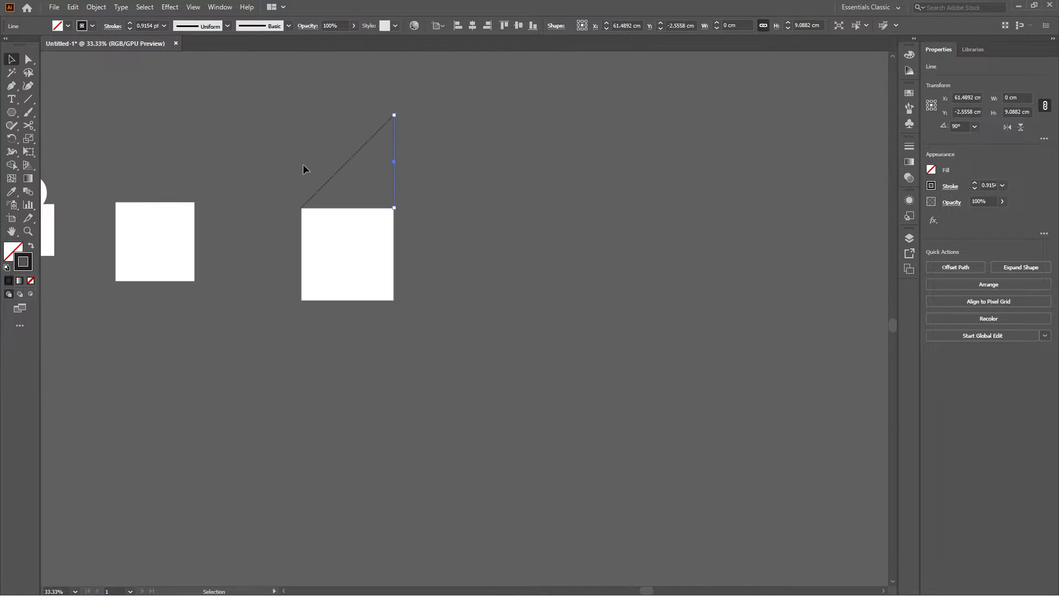
{"action": "left_click", "coordinate": [275, 136]}
{"action": "left_click", "coordinate": [320, 254]}
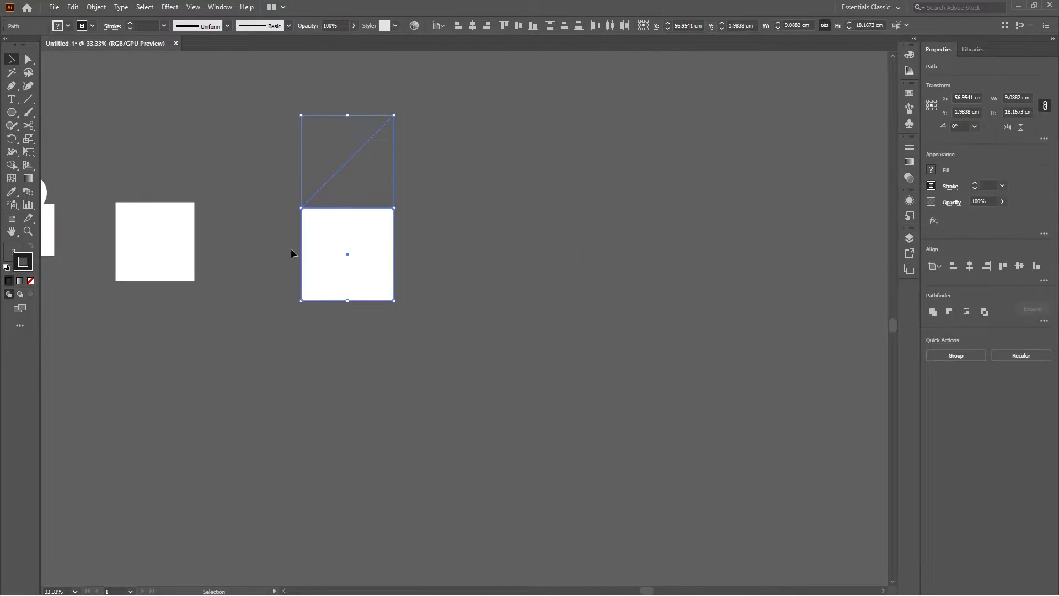
{"action": "left_click", "coordinate": [12, 166]}
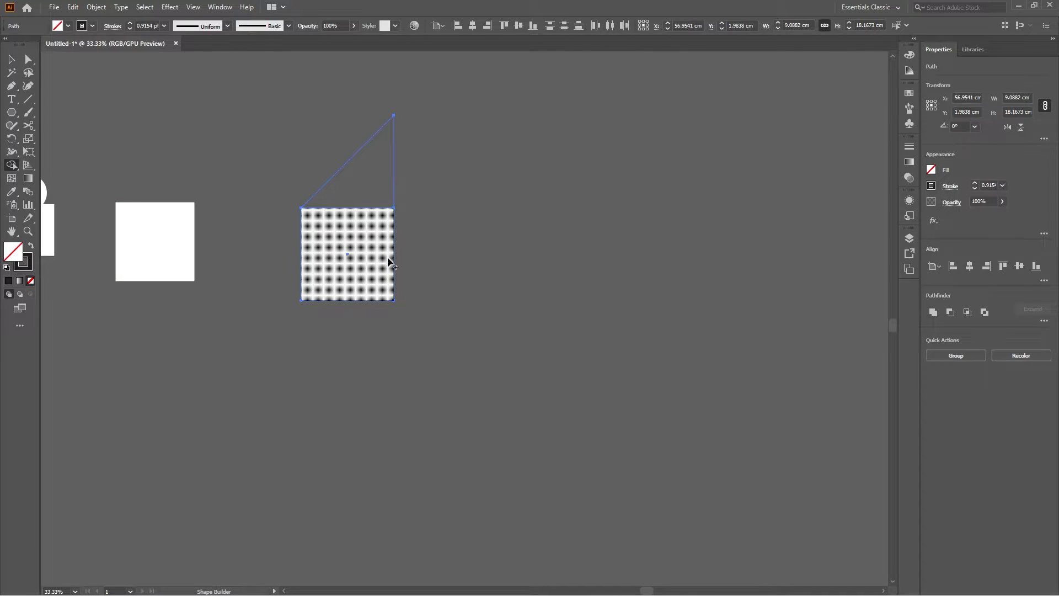
{"action": "left_click_drag", "start_coordinate": [354, 257], "coordinate": [376, 184]}
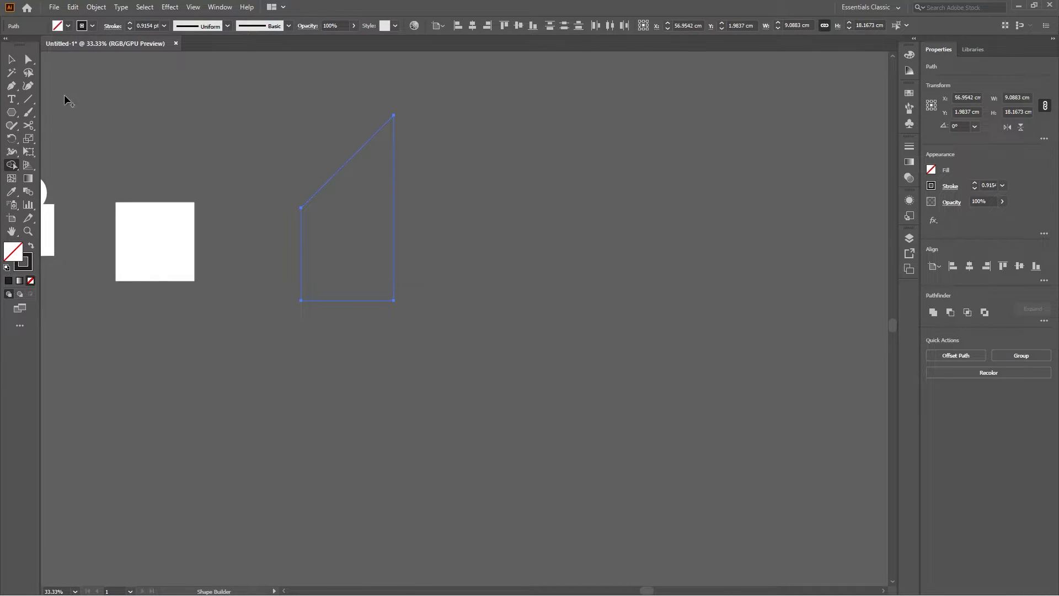
Fill the merged slanted-top shape with white
{"action": "left_click", "coordinate": [8, 57]}
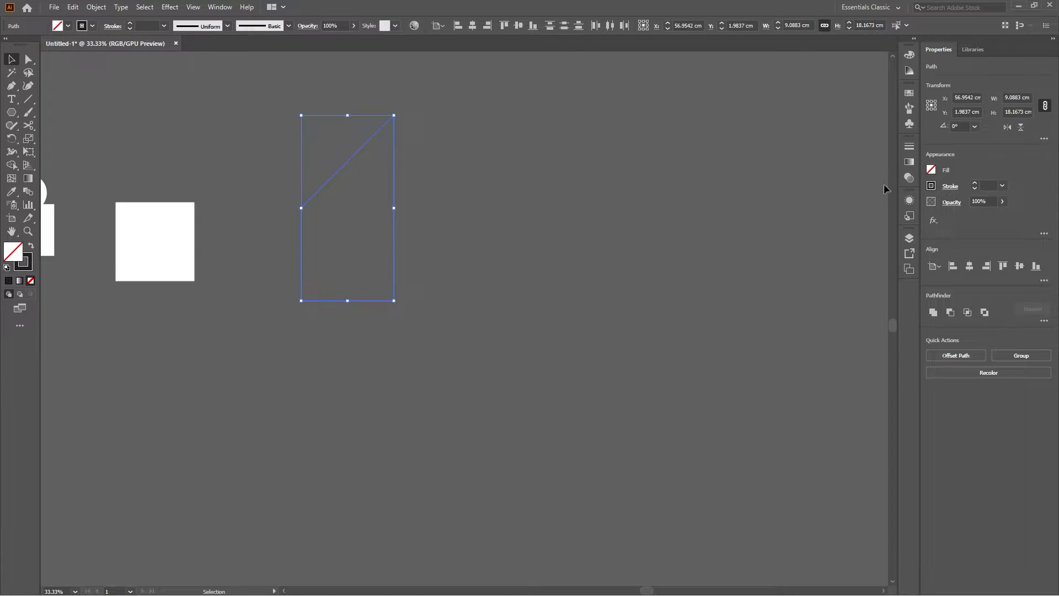
{"action": "left_click", "coordinate": [931, 186]}
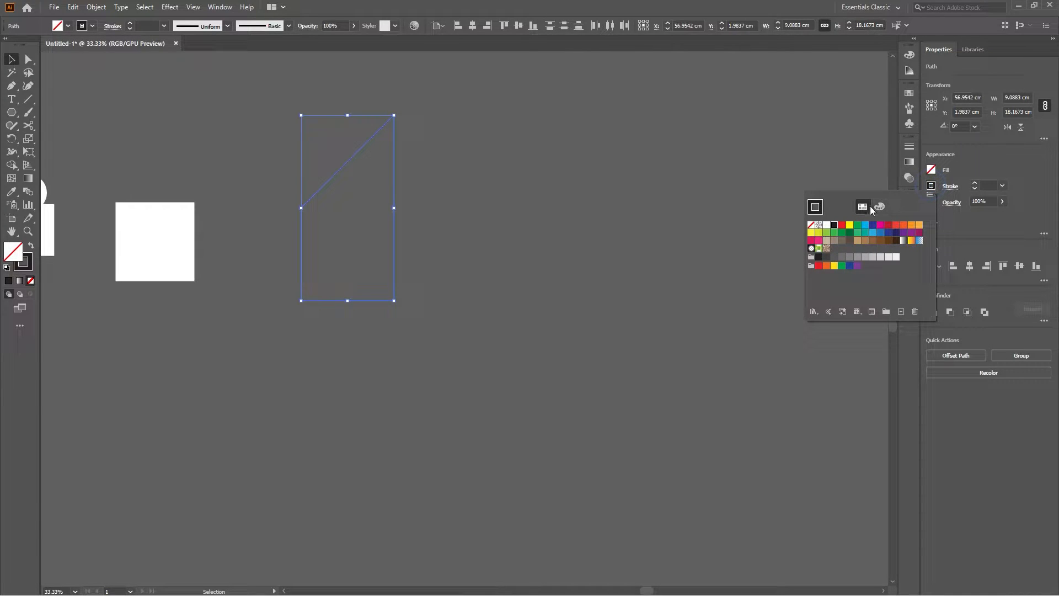
{"action": "left_click", "coordinate": [932, 171]}
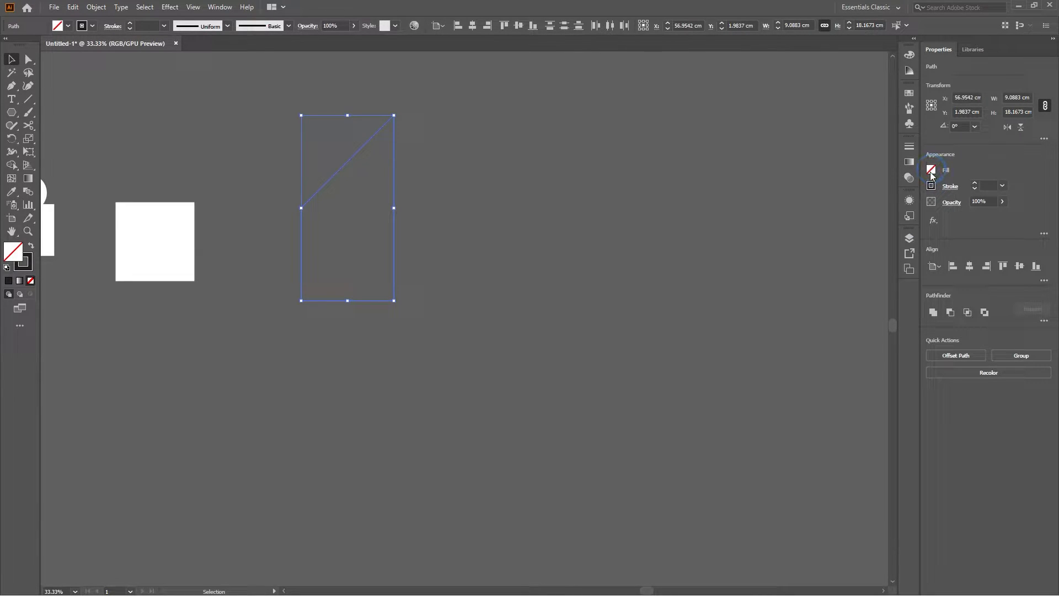
{"action": "left_click", "coordinate": [931, 170]}
{"action": "left_click", "coordinate": [827, 210]}
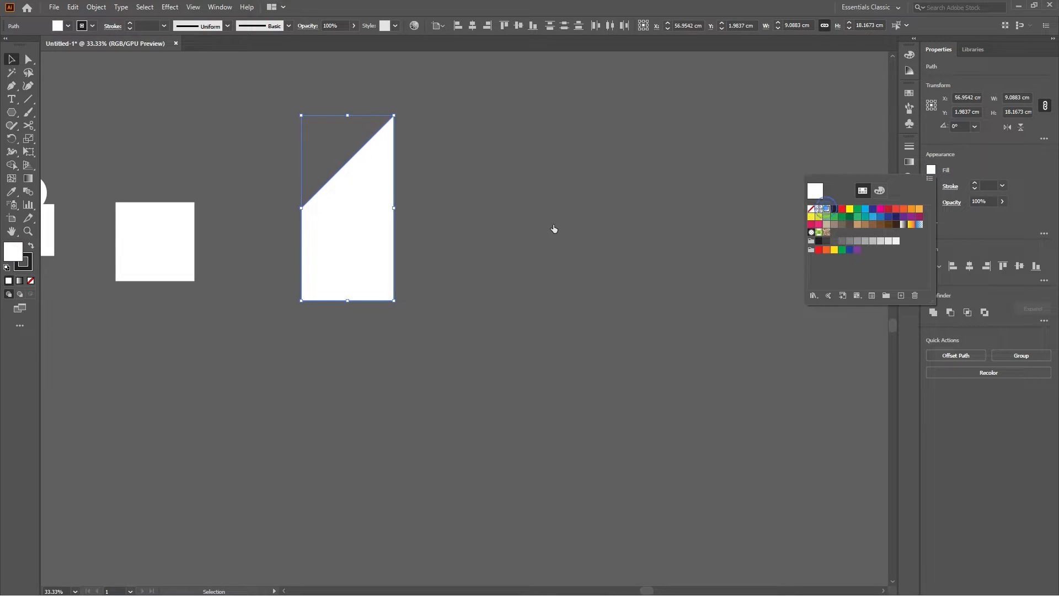
{"action": "left_click", "coordinate": [552, 226]}
{"action": "left_click_drag", "start_coordinate": [469, 181], "coordinate": [609, 197]}
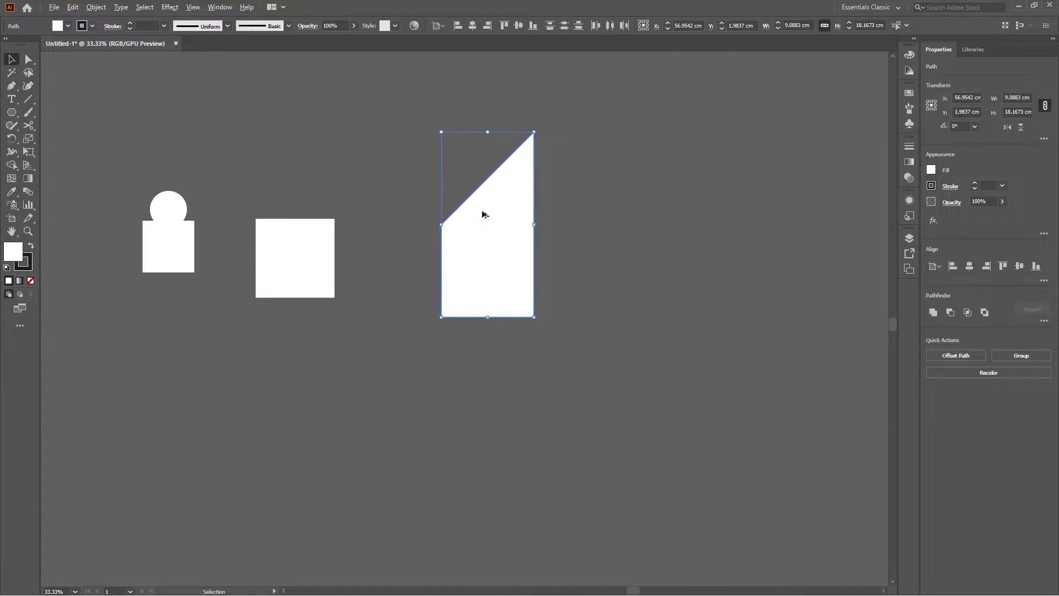
{"action": "scroll", "coordinate": [482, 213], "scroll_direction": "up", "scroll_amount": 2}
{"action": "scroll", "coordinate": [503, 192], "scroll_direction": "down", "scroll_amount": 3}
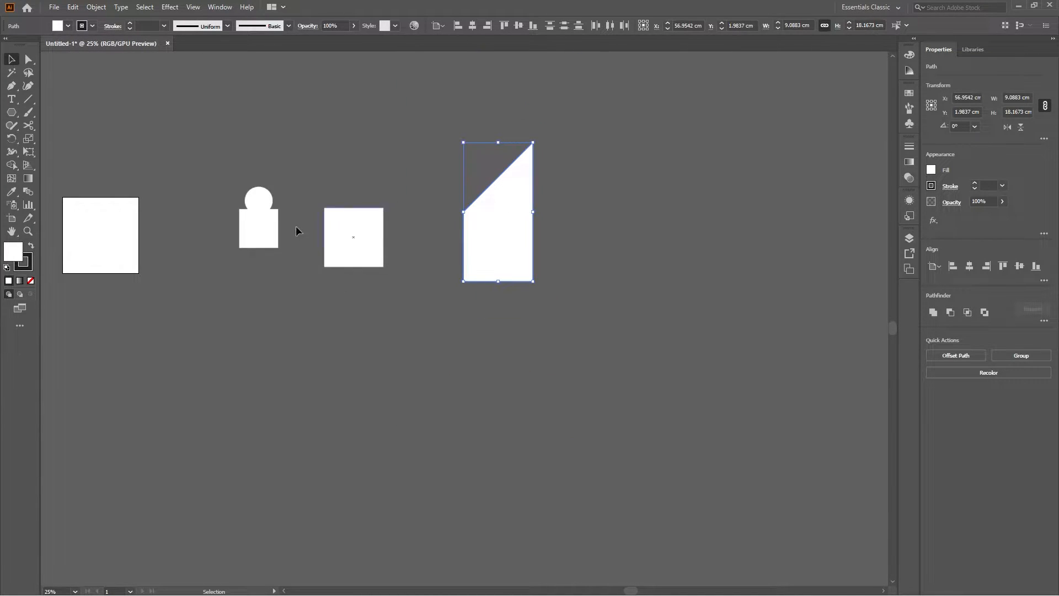
{"action": "scroll", "coordinate": [387, 200], "scroll_direction": "up", "scroll_amount": 1}
{"action": "left_click_drag", "start_coordinate": [385, 197], "coordinate": [537, 199]}
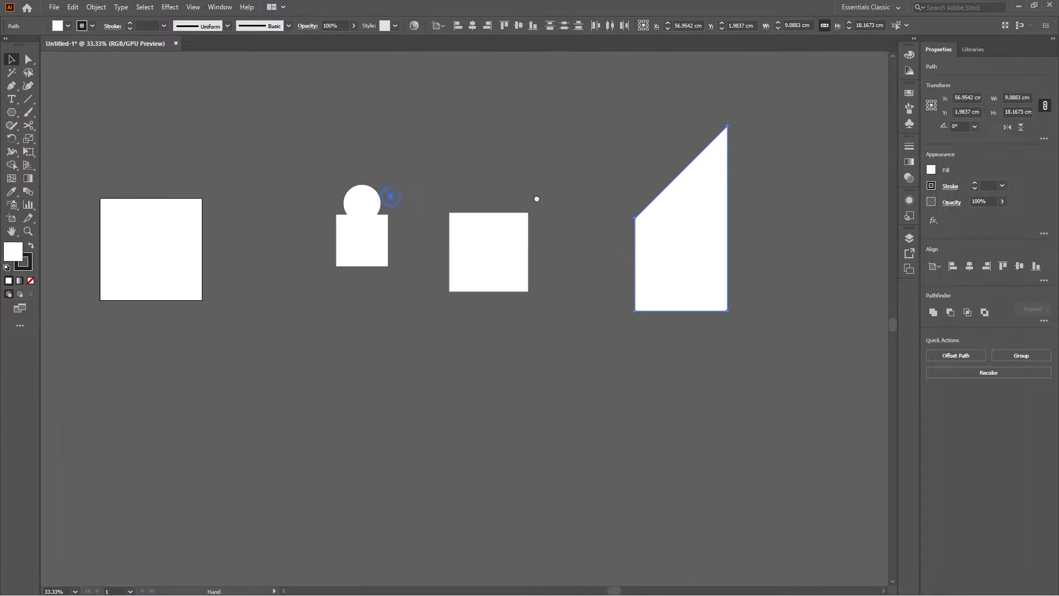
{"action": "scroll", "coordinate": [495, 251], "scroll_direction": "up", "scroll_amount": 2}
{"action": "scroll", "coordinate": [710, 181], "scroll_direction": "down", "scroll_amount": 2}
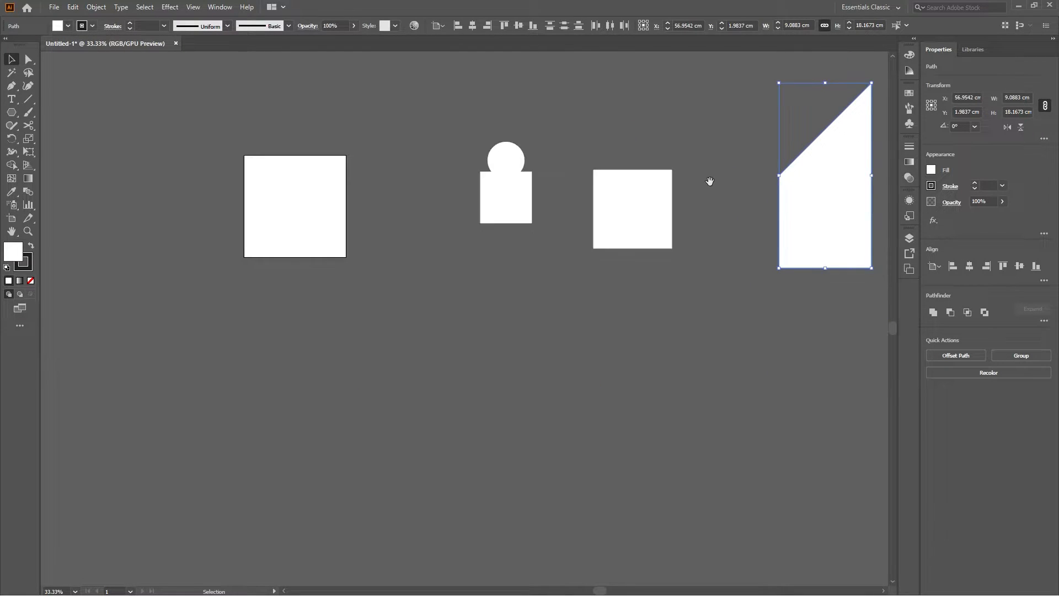
{"action": "left_click_drag", "start_coordinate": [710, 180], "coordinate": [546, 205]}
With the Direct Selection tool, move the upper-right anchor of the square beside the circle-topped shape straight up about 7.3 cm, and deselect it
{"action": "left_click", "coordinate": [28, 59]}
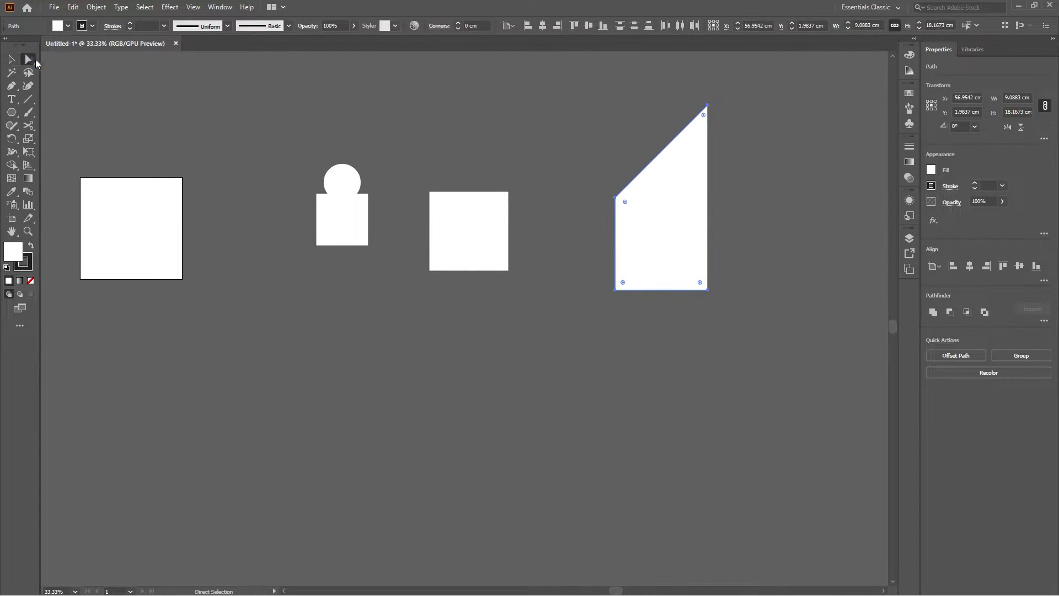
{"action": "scroll", "coordinate": [495, 209], "scroll_direction": "up", "scroll_amount": 2}
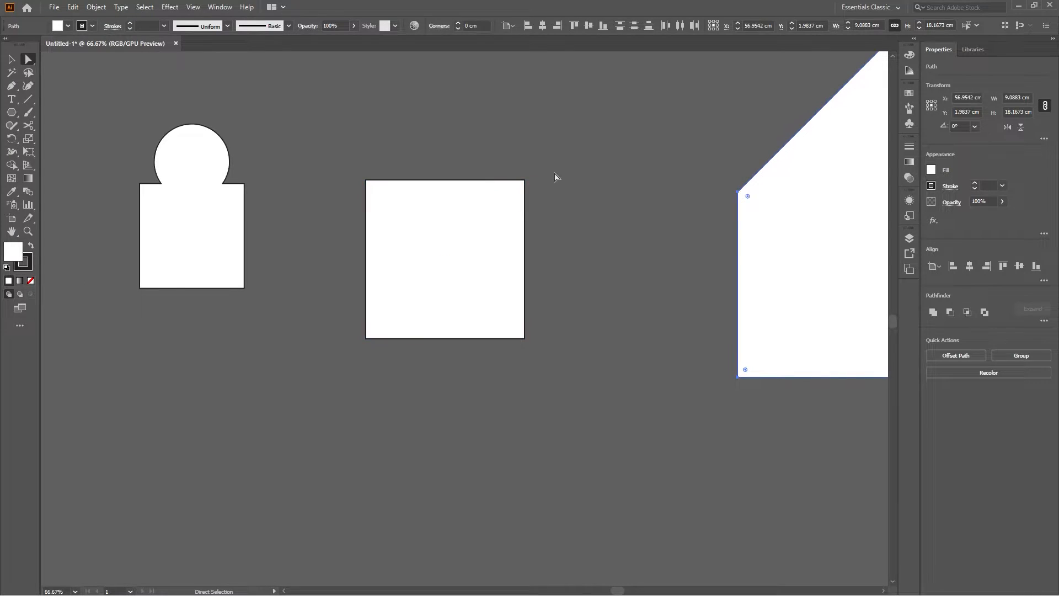
{"action": "left_click_drag", "start_coordinate": [559, 169], "coordinate": [453, 282]}
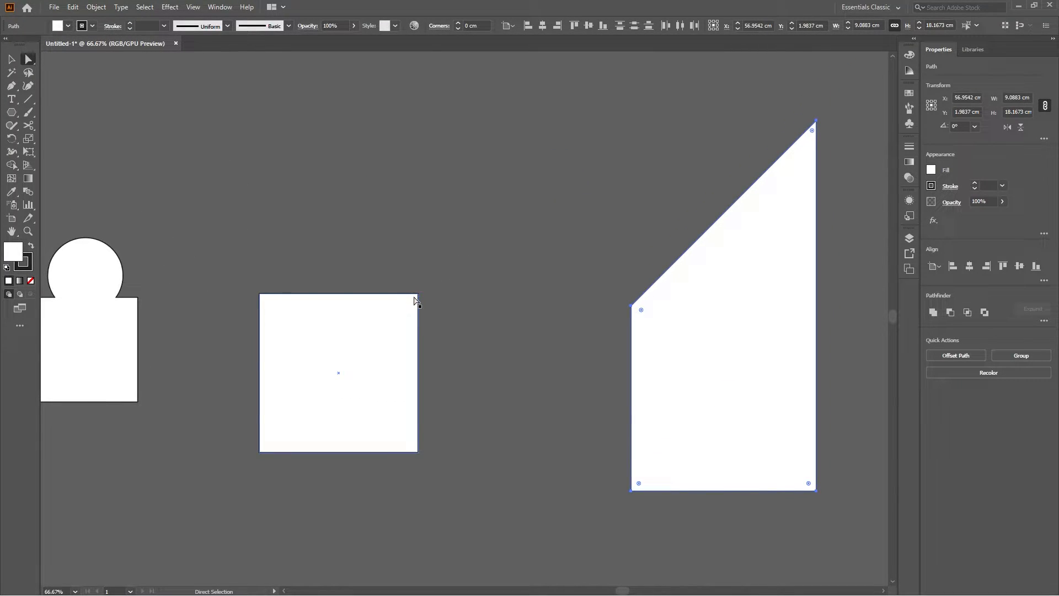
{"action": "left_click", "coordinate": [418, 295]}
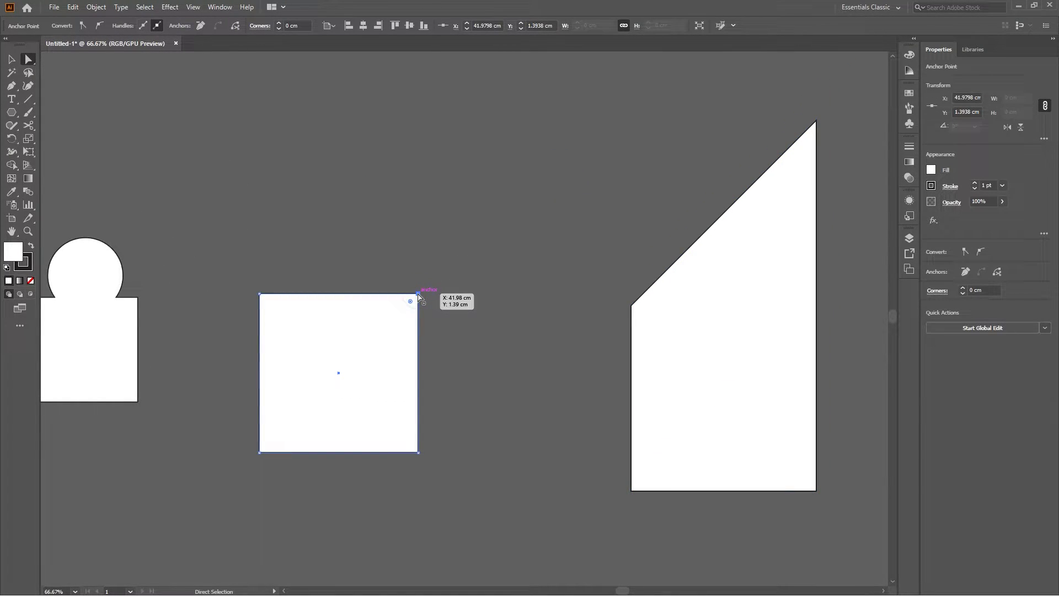
{"action": "left_click_drag", "start_coordinate": [419, 296], "coordinate": [419, 271]}
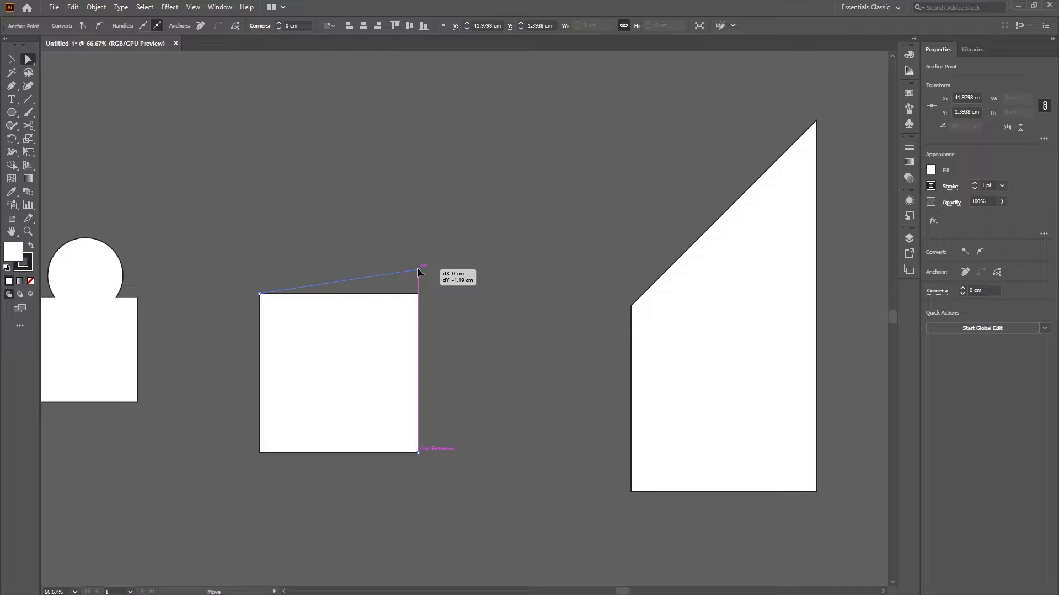
{"action": "left_click_drag", "start_coordinate": [419, 271], "coordinate": [419, 142]}
{"action": "scroll", "coordinate": [508, 169], "scroll_direction": "down", "scroll_amount": 4}
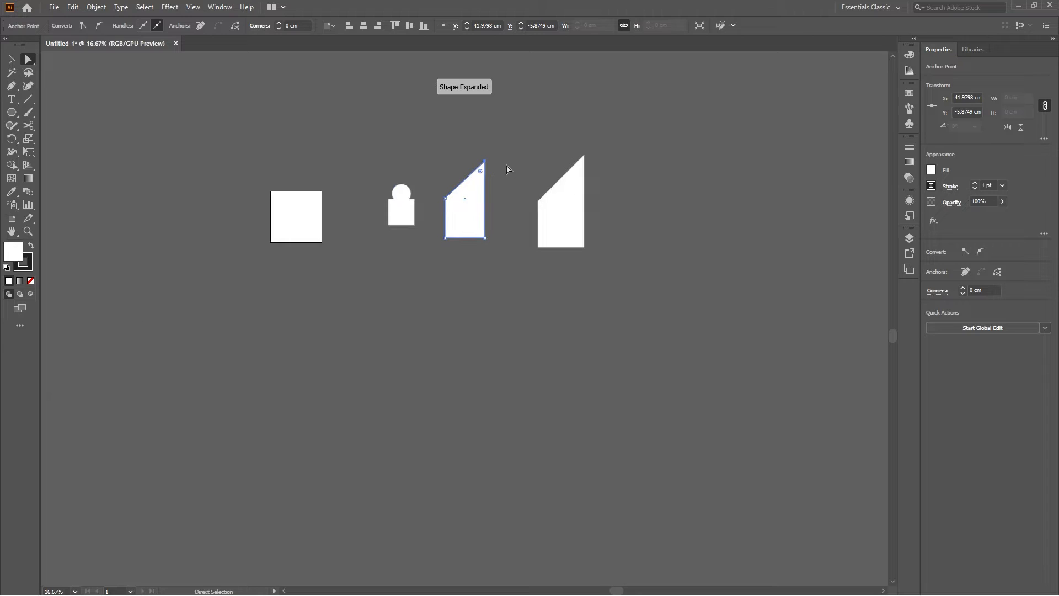
{"action": "left_click_drag", "start_coordinate": [508, 169], "coordinate": [442, 206]}
{"action": "left_click", "coordinate": [437, 265]}
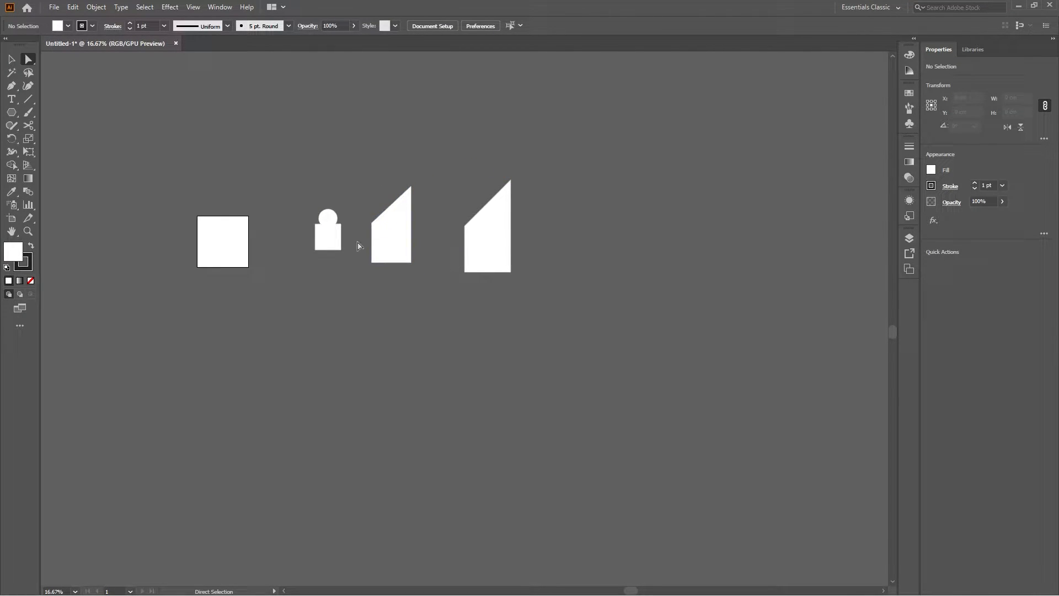
{"action": "scroll", "coordinate": [402, 243], "scroll_direction": "up", "scroll_amount": 2}
{"action": "scroll", "coordinate": [403, 242], "scroll_direction": "down", "scroll_amount": 3}
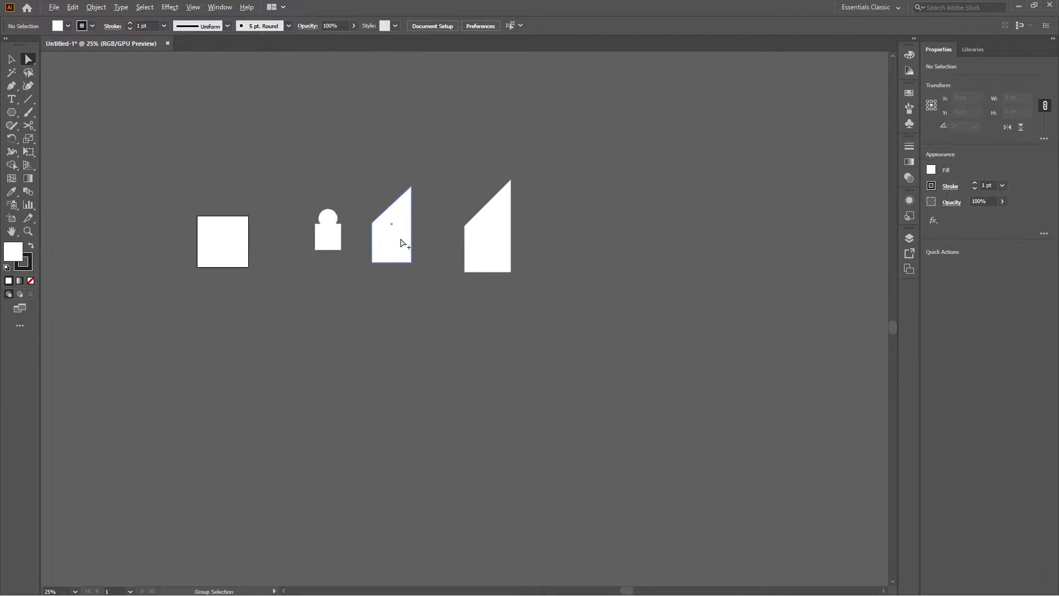
{"action": "left_click_drag", "start_coordinate": [447, 239], "coordinate": [514, 169]}
{"action": "left_click_drag", "start_coordinate": [482, 239], "coordinate": [311, 269]}
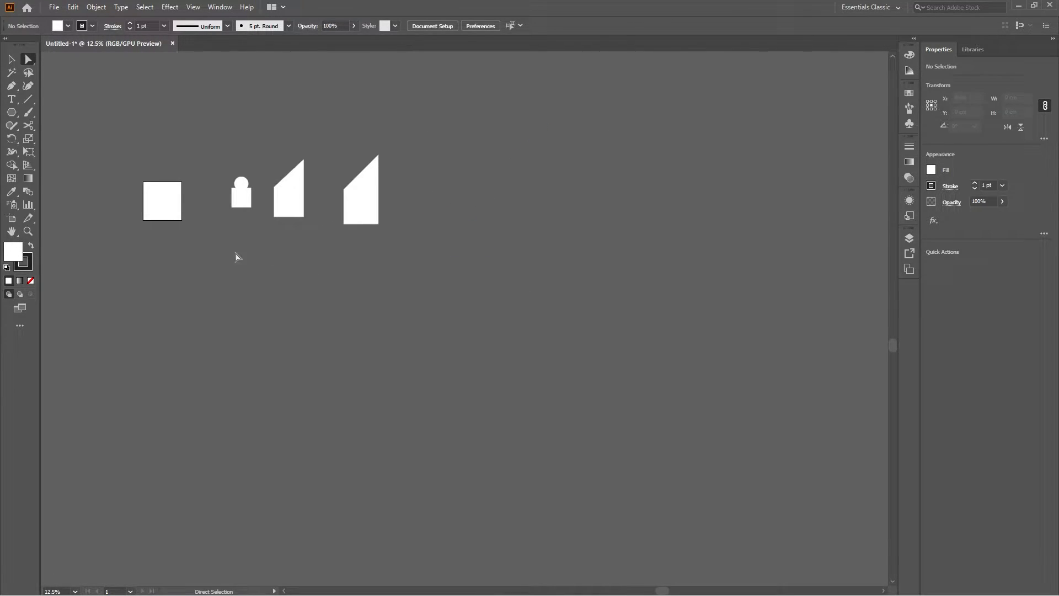
{"action": "left_click_drag", "start_coordinate": [203, 244], "coordinate": [454, 254]}
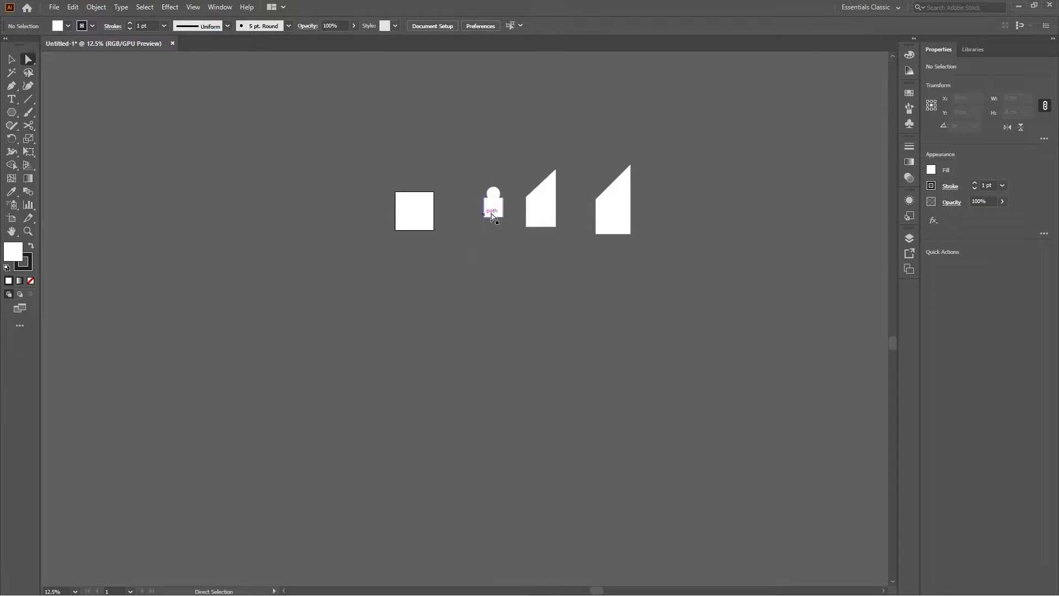
Examine the circle-topped shape's anchor points by selecting them in turn around the arc, from the left junction over the top to the right junction
{"action": "scroll", "coordinate": [501, 203], "scroll_direction": "up", "scroll_amount": 5}
{"action": "left_click_drag", "start_coordinate": [492, 189], "coordinate": [436, 296]}
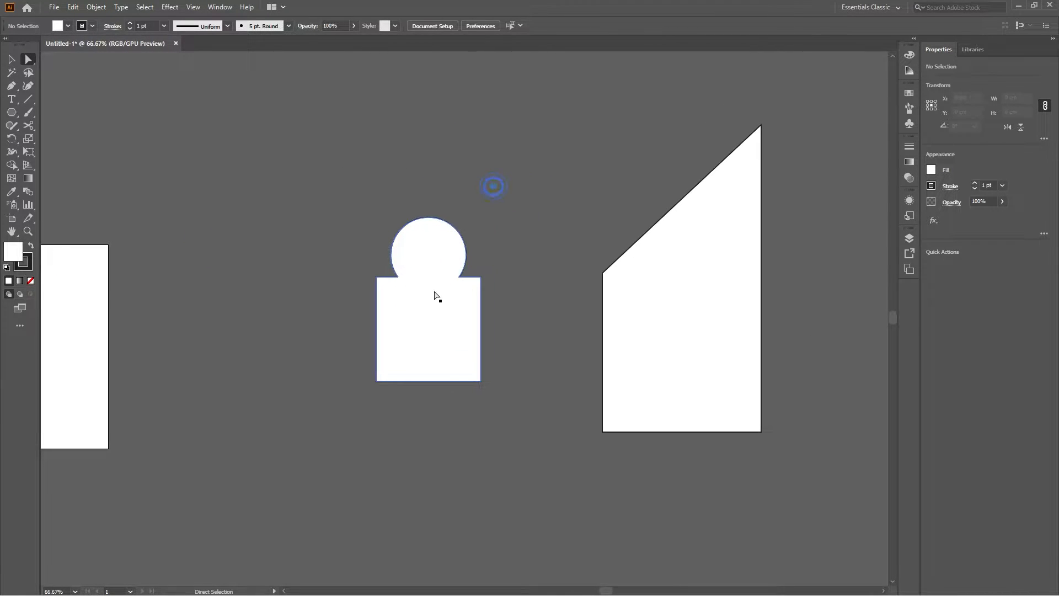
{"action": "left_click", "coordinate": [441, 283]}
{"action": "scroll", "coordinate": [452, 258], "scroll_direction": "up", "scroll_amount": 3}
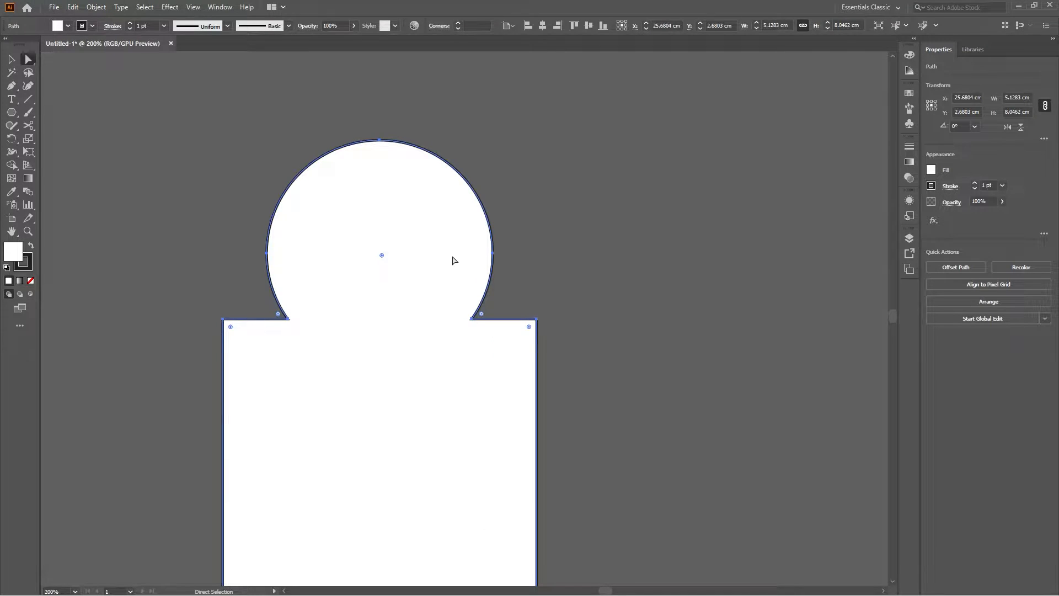
{"action": "scroll", "coordinate": [454, 260], "scroll_direction": "down", "scroll_amount": 1}
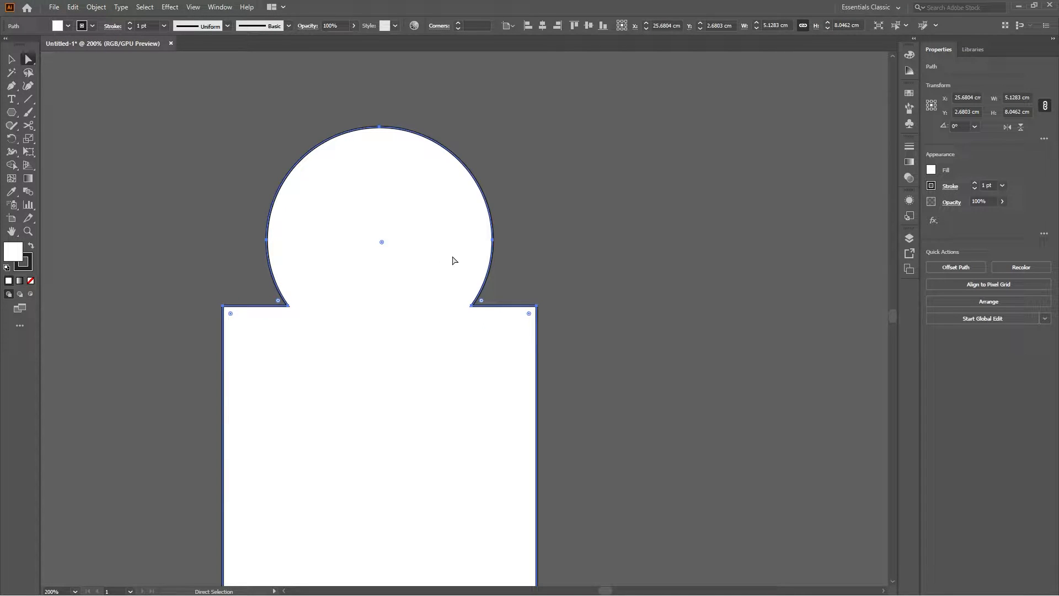
{"action": "left_click", "coordinate": [286, 306]}
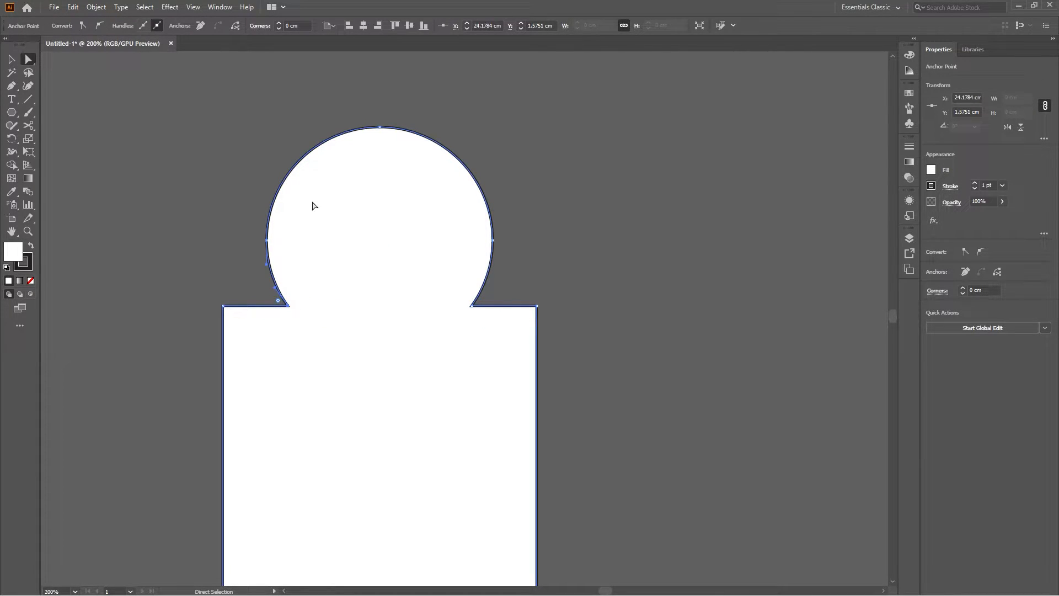
{"action": "left_click", "coordinate": [267, 240]}
{"action": "left_click", "coordinate": [380, 128]}
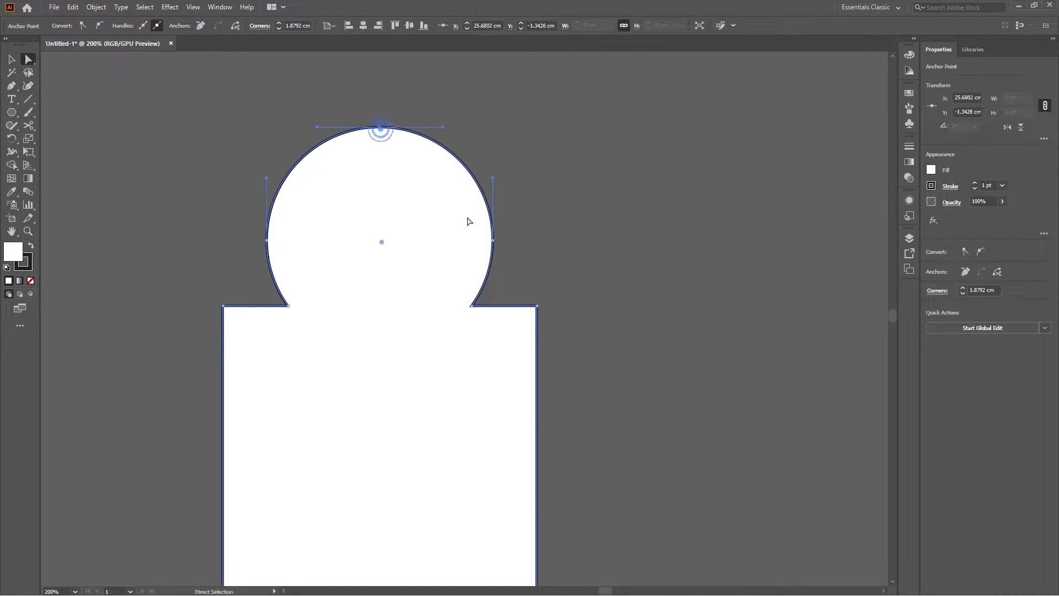
{"action": "left_click", "coordinate": [493, 240]}
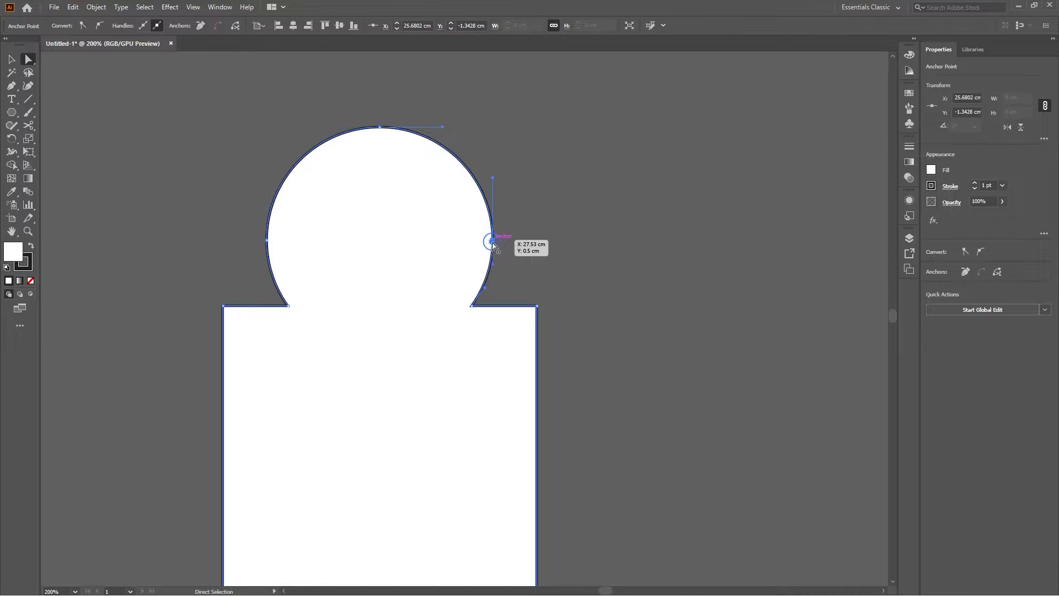
{"action": "left_click", "coordinate": [472, 306]}
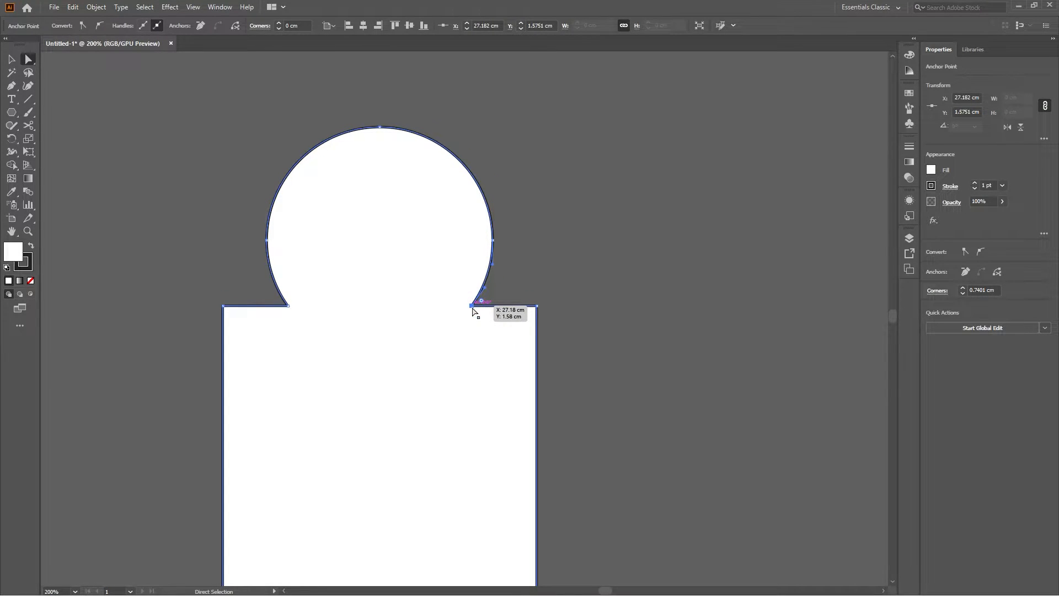
Compare the square's upper-left corner anchor with the curved anchor on the circle's left side by selecting each in turn
{"action": "scroll", "coordinate": [473, 312], "scroll_direction": "down", "scroll_amount": 2}
{"action": "scroll", "coordinate": [392, 217], "scroll_direction": "down", "scroll_amount": 2}
{"action": "scroll", "coordinate": [371, 172], "scroll_direction": "up", "scroll_amount": 2}
{"action": "scroll", "coordinate": [371, 228], "scroll_direction": "up", "scroll_amount": 1}
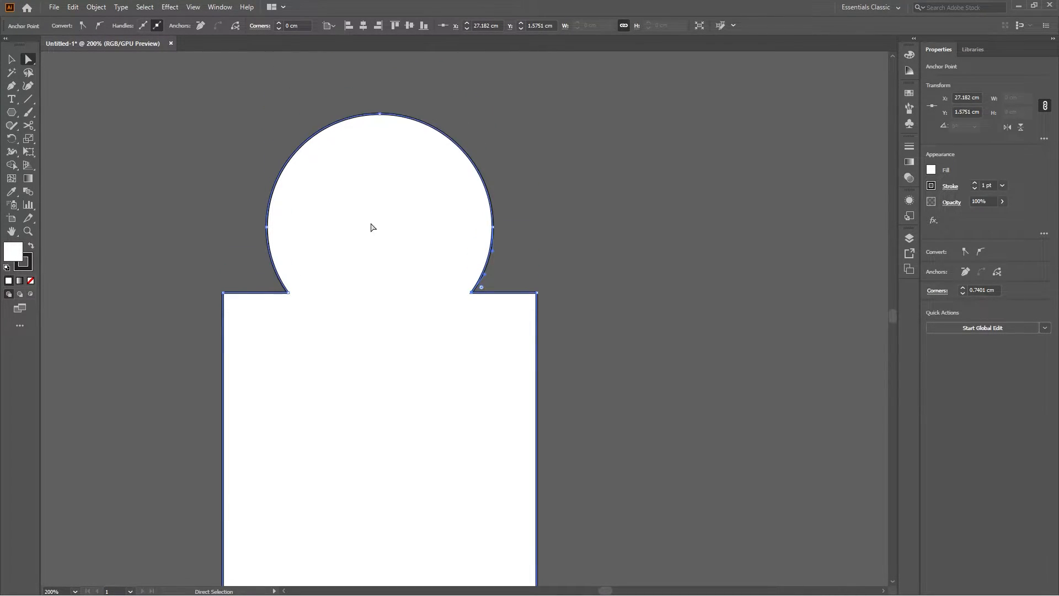
{"action": "scroll", "coordinate": [237, 298], "scroll_direction": "up", "scroll_amount": 3}
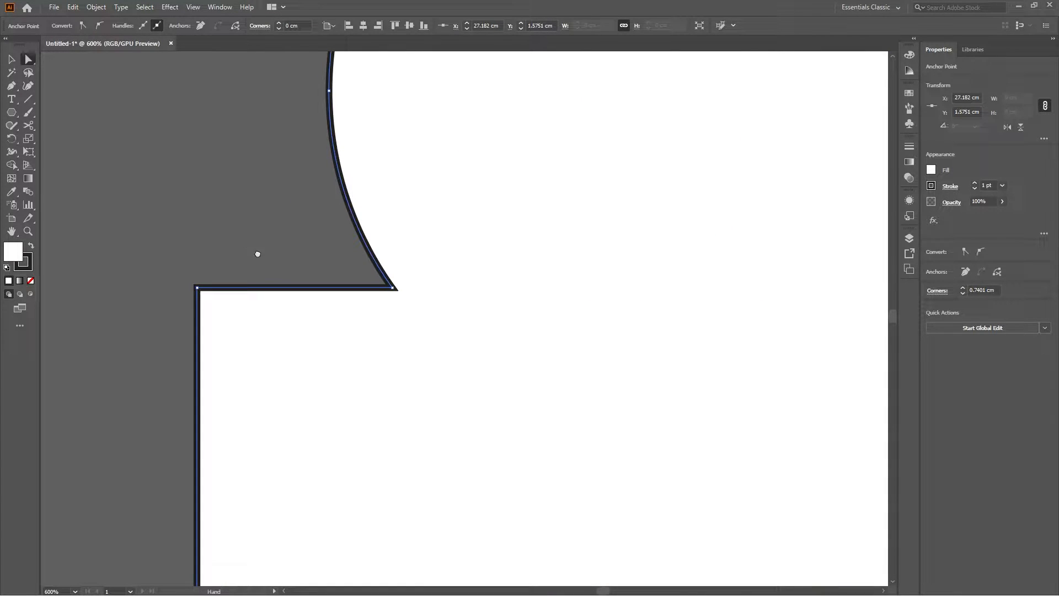
{"action": "left_click_drag", "start_coordinate": [254, 248], "coordinate": [335, 352]}
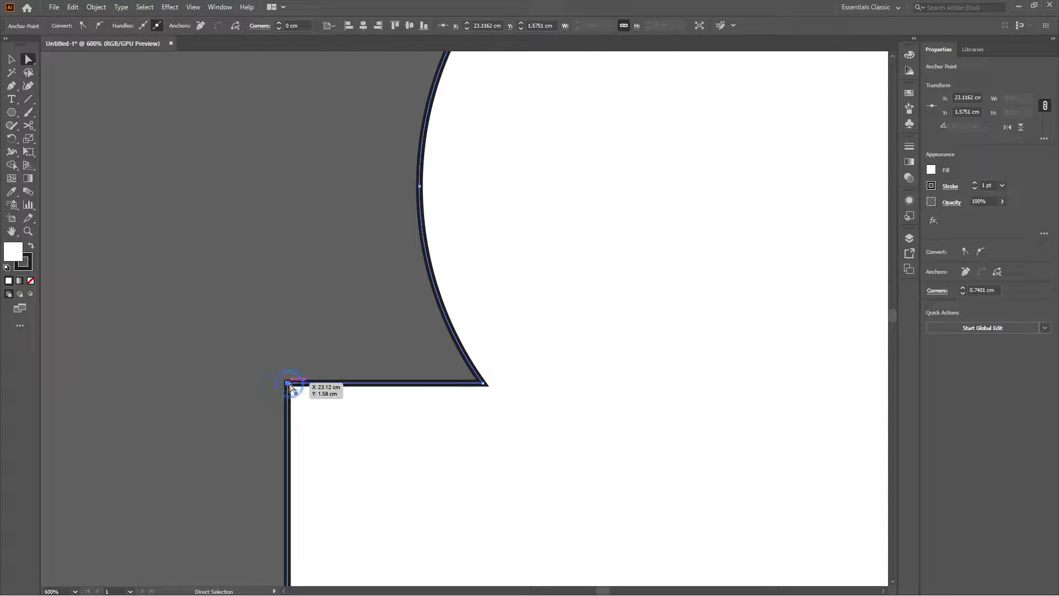
{"action": "left_click", "coordinate": [421, 188]}
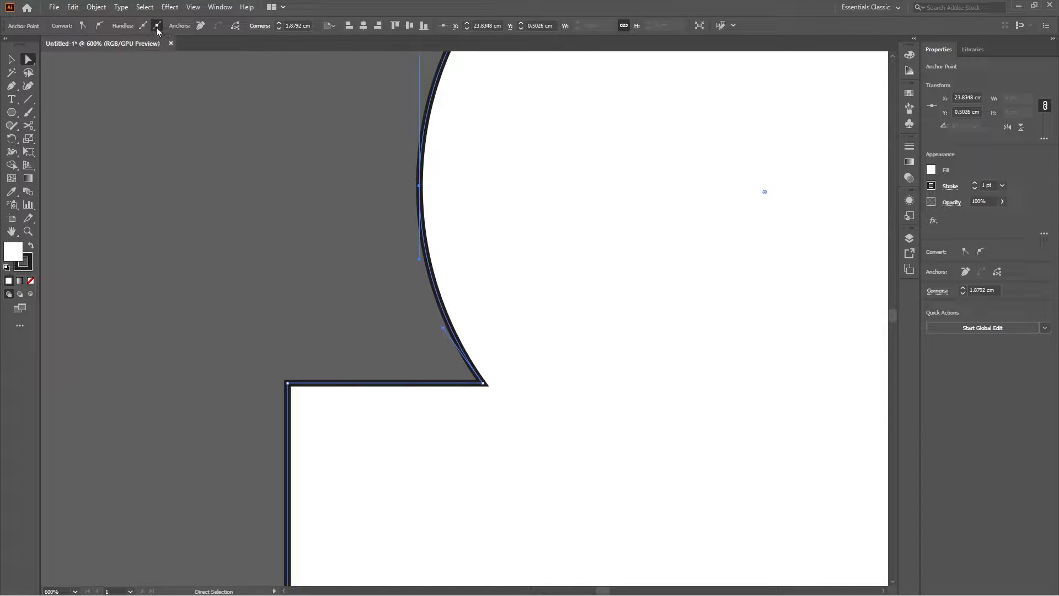
{"action": "left_click", "coordinate": [287, 382]}
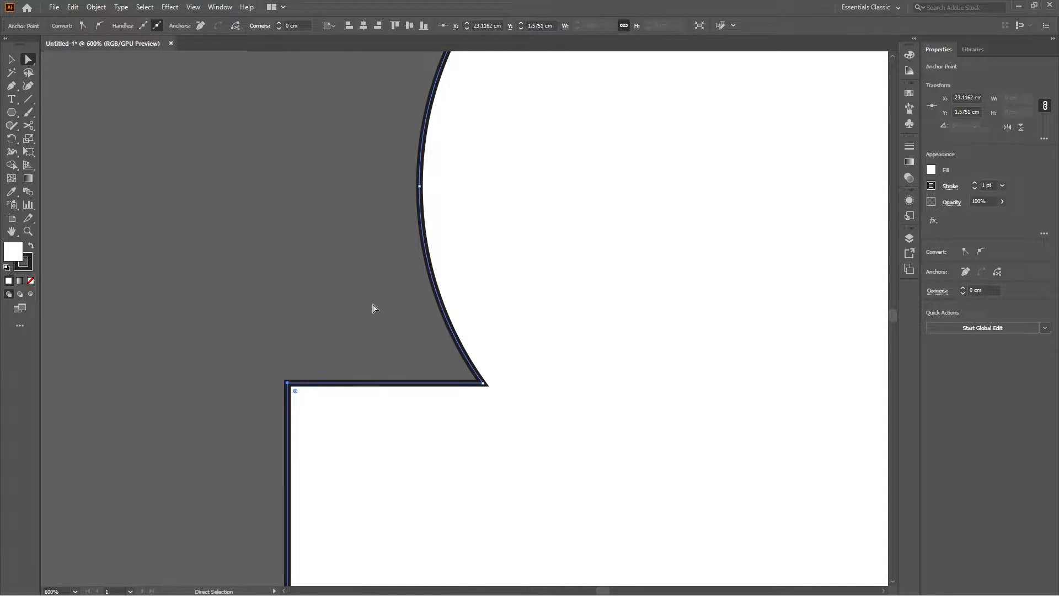
{"action": "left_click", "coordinate": [421, 185]}
{"action": "scroll", "coordinate": [425, 183], "scroll_direction": "down", "scroll_amount": 2}
{"action": "scroll", "coordinate": [432, 99], "scroll_direction": "up", "scroll_amount": 4}
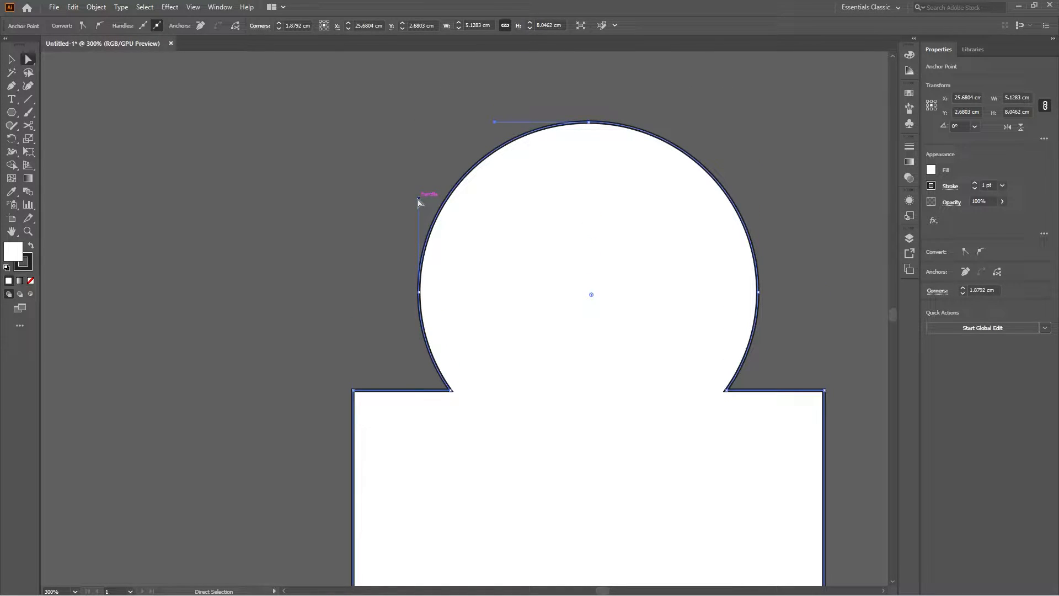
Reshape the circle's left side by swinging its left anchor's upper direction handle far outward and downward, and bring it back to a nearly round curve
{"action": "left_click_drag", "start_coordinate": [419, 196], "coordinate": [192, 110]}
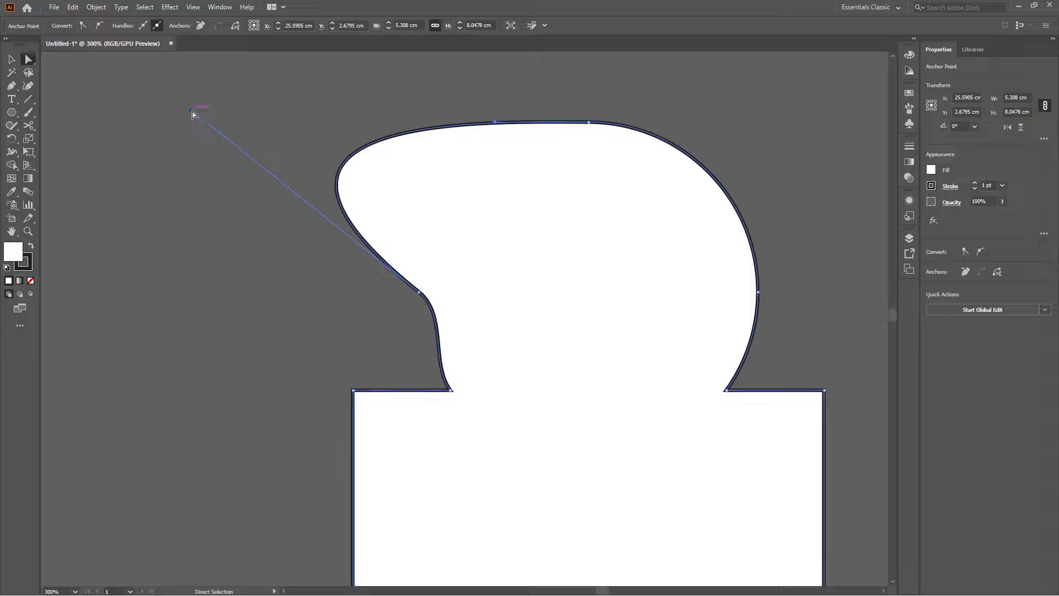
{"action": "mouse_move", "coordinate": [191, 110]}
{"action": "left_mouse_down"}
{"action": "mouse_move", "coordinate": [236, 144]}
{"action": "mouse_move", "coordinate": [331, 172]}
{"action": "mouse_move", "coordinate": [457, 244]}
{"action": "mouse_move", "coordinate": [491, 183]}
{"action": "mouse_move", "coordinate": [439, 118]}
{"action": "mouse_move", "coordinate": [493, 92]}
{"action": "mouse_move", "coordinate": [426, 109]}
{"action": "mouse_move", "coordinate": [385, 178]}
{"action": "mouse_move", "coordinate": [414, 213]}
{"action": "mouse_move", "coordinate": [414, 265]}
{"action": "mouse_move", "coordinate": [309, 242]}
{"action": "mouse_move", "coordinate": [105, 361]}
{"action": "left_mouse_up"}
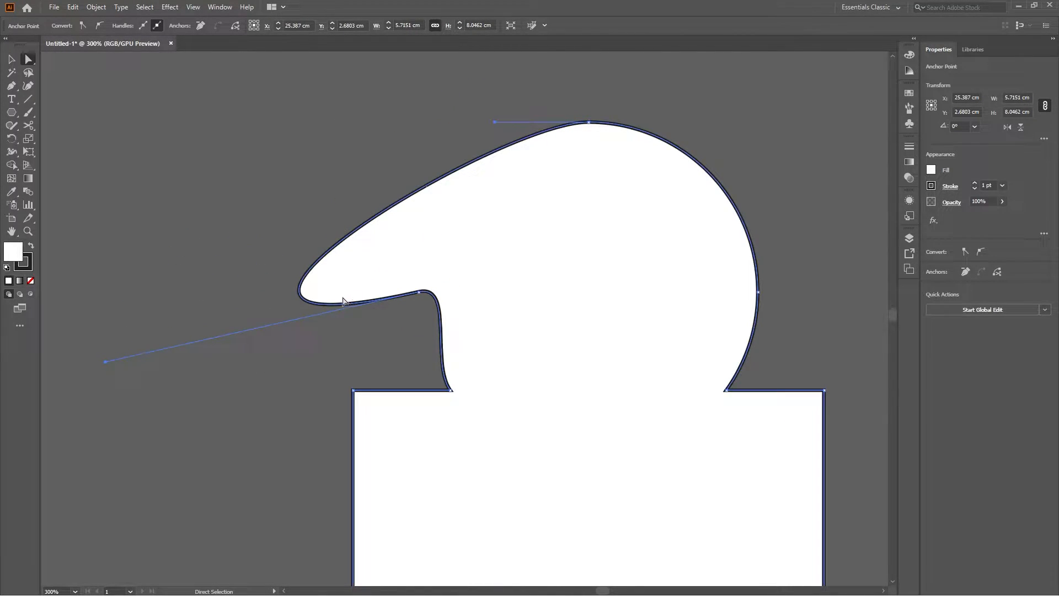
{"action": "left_click_drag", "start_coordinate": [106, 362], "coordinate": [419, 130]}
{"action": "left_click", "coordinate": [544, 105]}
{"action": "left_click", "coordinate": [507, 131]}
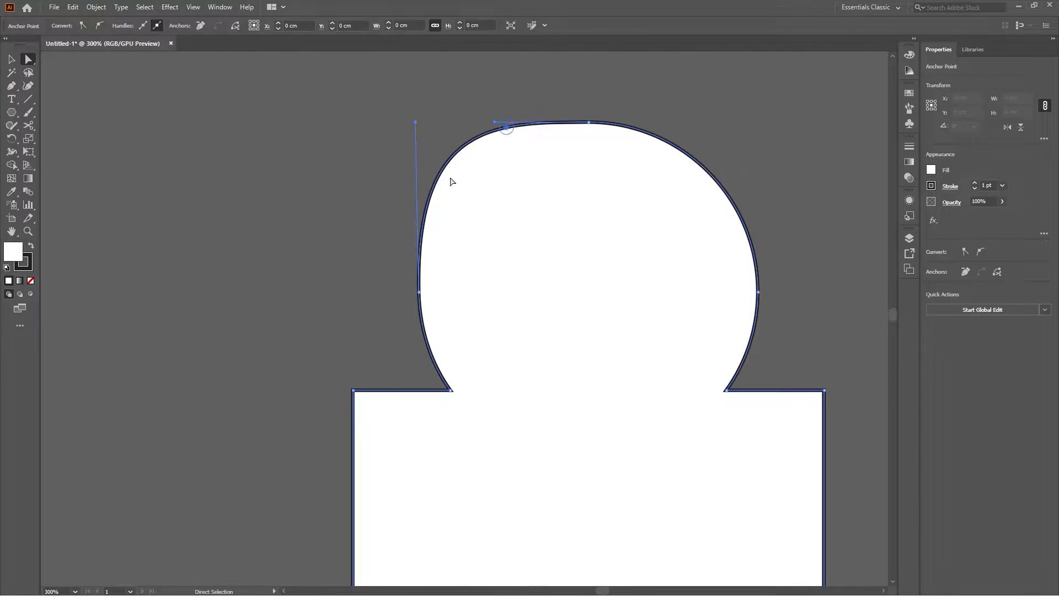
{"action": "left_click", "coordinate": [420, 295]}
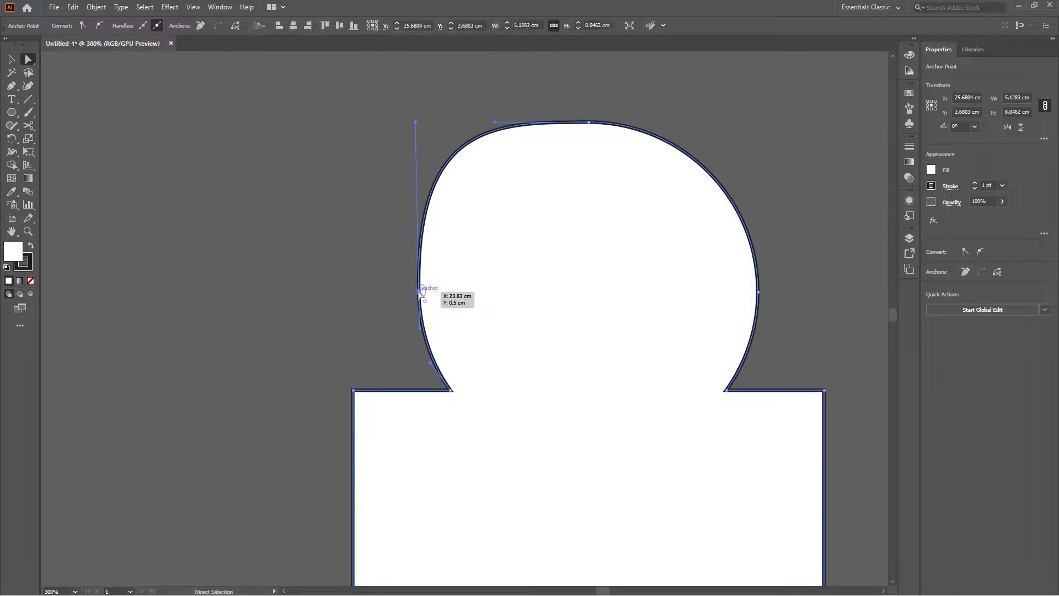
{"action": "left_click_drag", "start_coordinate": [415, 122], "coordinate": [410, 184]}
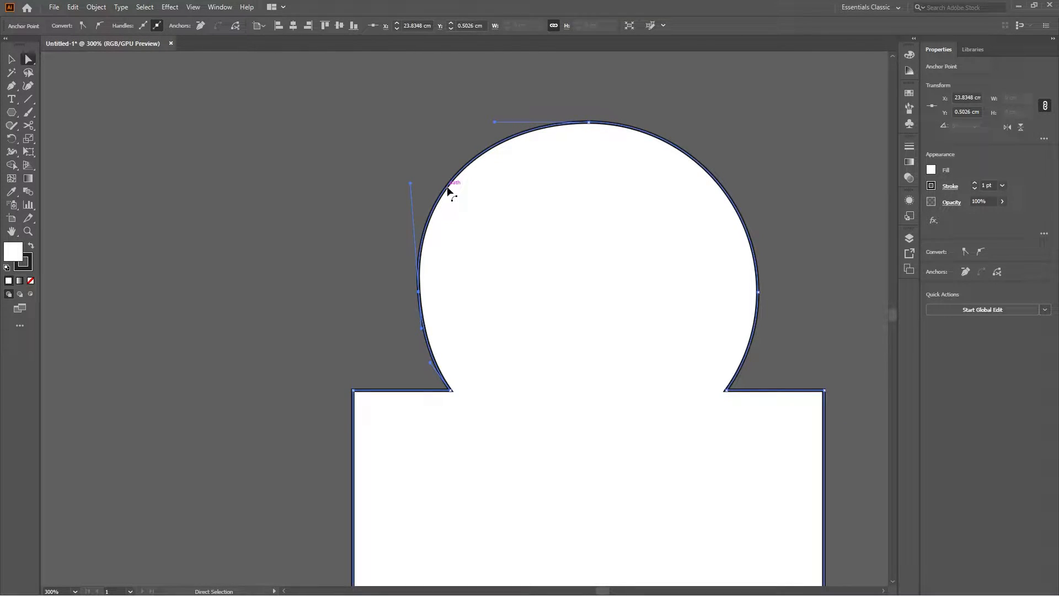
Examine the square's upper-left corner anchor up close, and select the circle's left anchor to inspect its direction handles
{"action": "scroll", "coordinate": [383, 318], "scroll_direction": "down", "scroll_amount": 3}
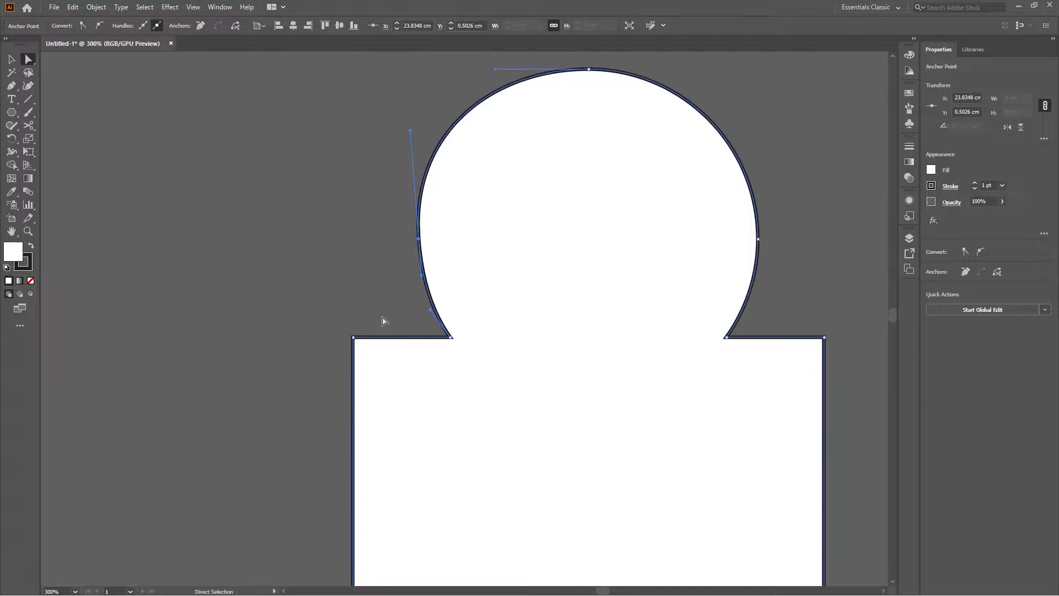
{"action": "scroll", "coordinate": [359, 325], "scroll_direction": "up", "scroll_amount": 3}
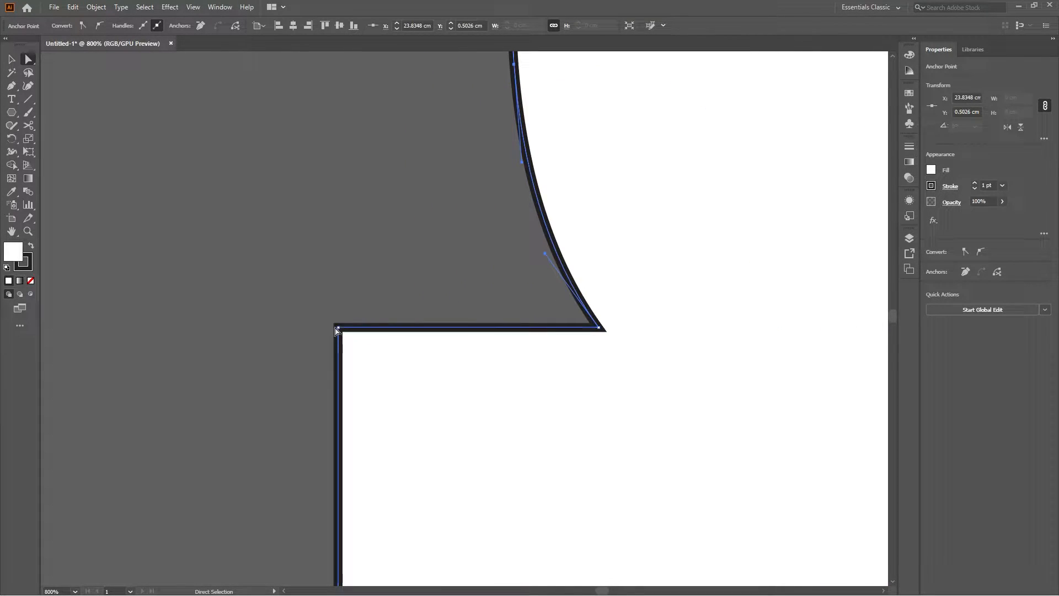
{"action": "left_click", "coordinate": [339, 328]}
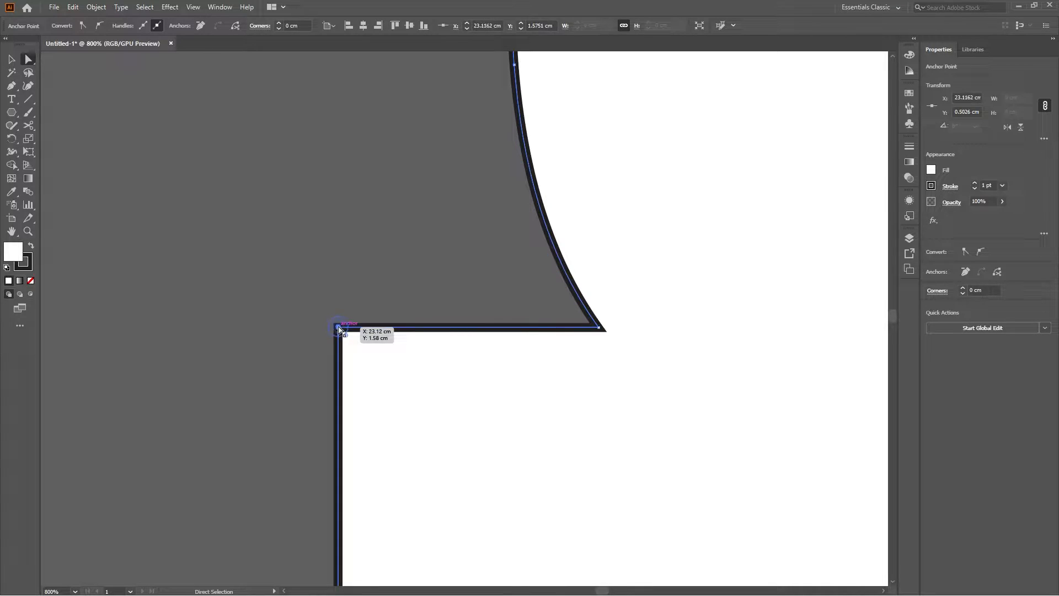
{"action": "scroll", "coordinate": [345, 316], "scroll_direction": "down", "scroll_amount": 4}
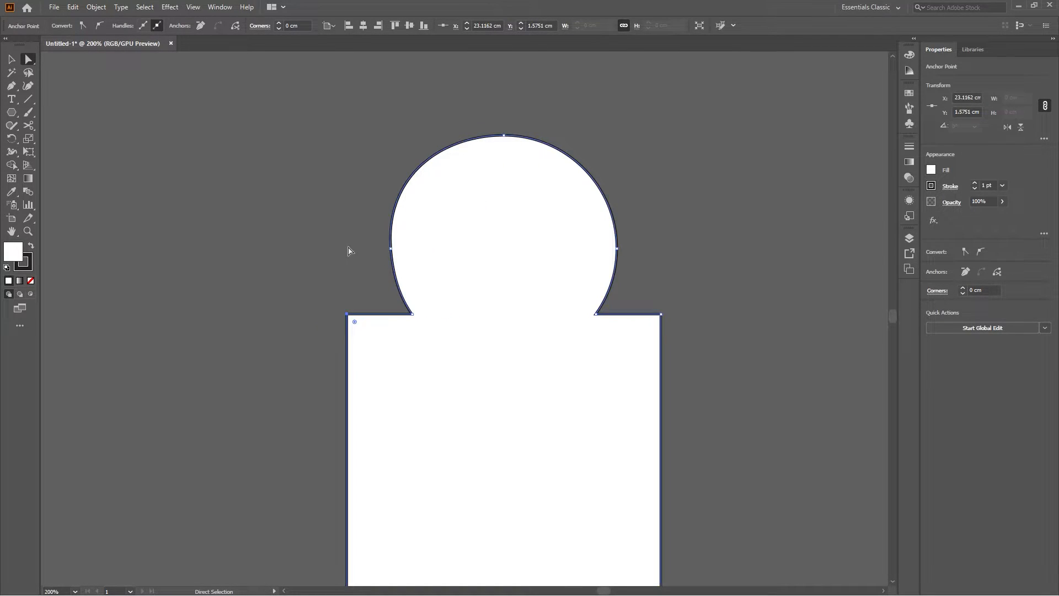
{"action": "scroll", "coordinate": [384, 259], "scroll_direction": "up", "scroll_amount": 1}
{"action": "scroll", "coordinate": [384, 284], "scroll_direction": "up", "scroll_amount": 1}
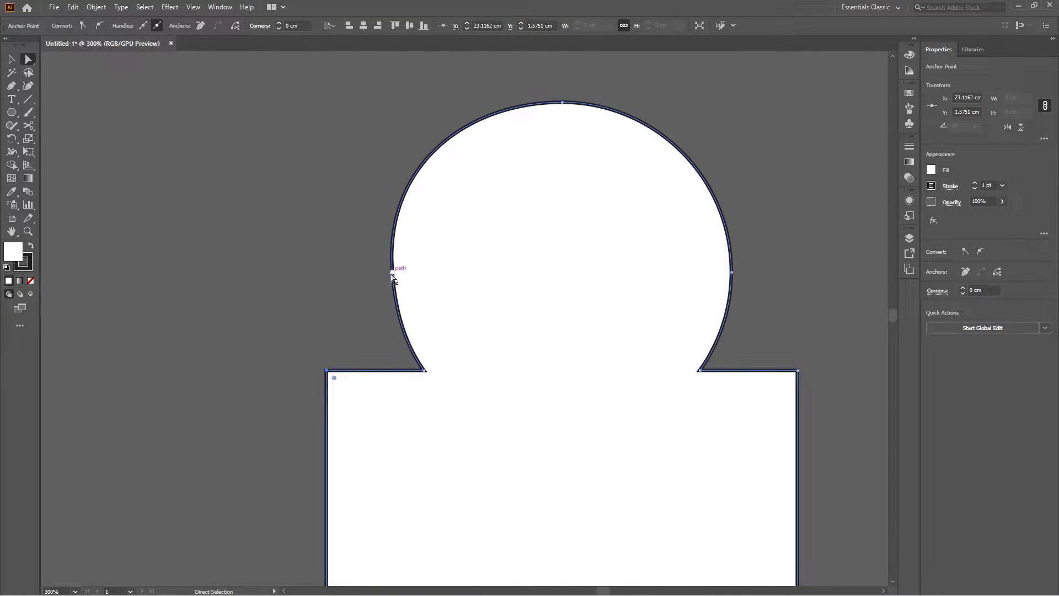
{"action": "left_click", "coordinate": [392, 273]}
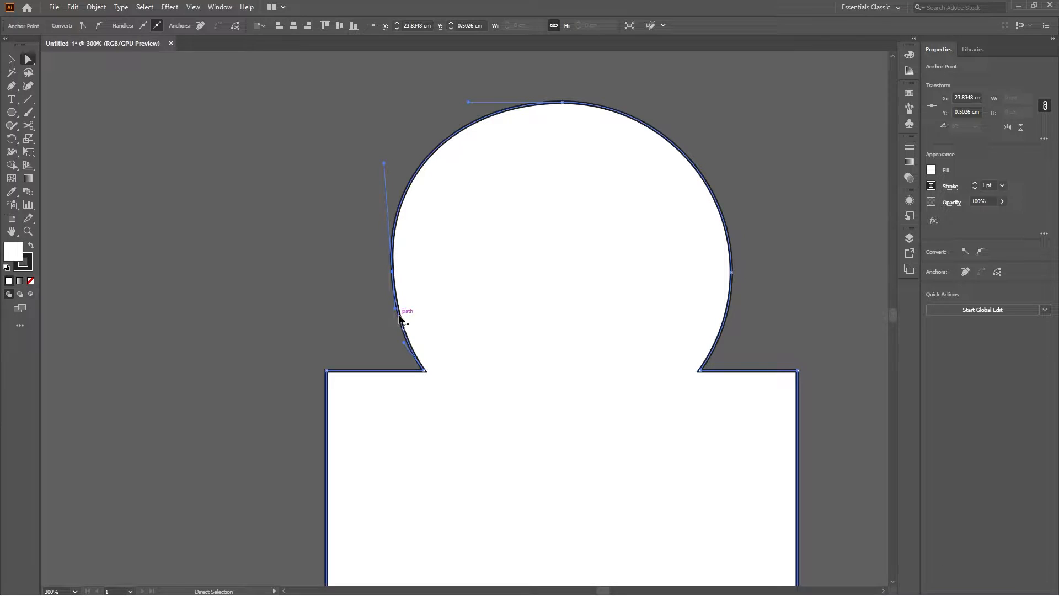
Pull the left junction anchor's direction handle outward to the upper left to bulge the lower arc, and undo that change
{"action": "scroll", "coordinate": [419, 381], "scroll_direction": "up", "scroll_amount": 4}
{"action": "left_click", "coordinate": [435, 356]}
{"action": "left_click_drag", "start_coordinate": [380, 281], "coordinate": [118, 158]}
{"action": "scroll", "coordinate": [306, 216], "scroll_direction": "down", "scroll_amount": 4}
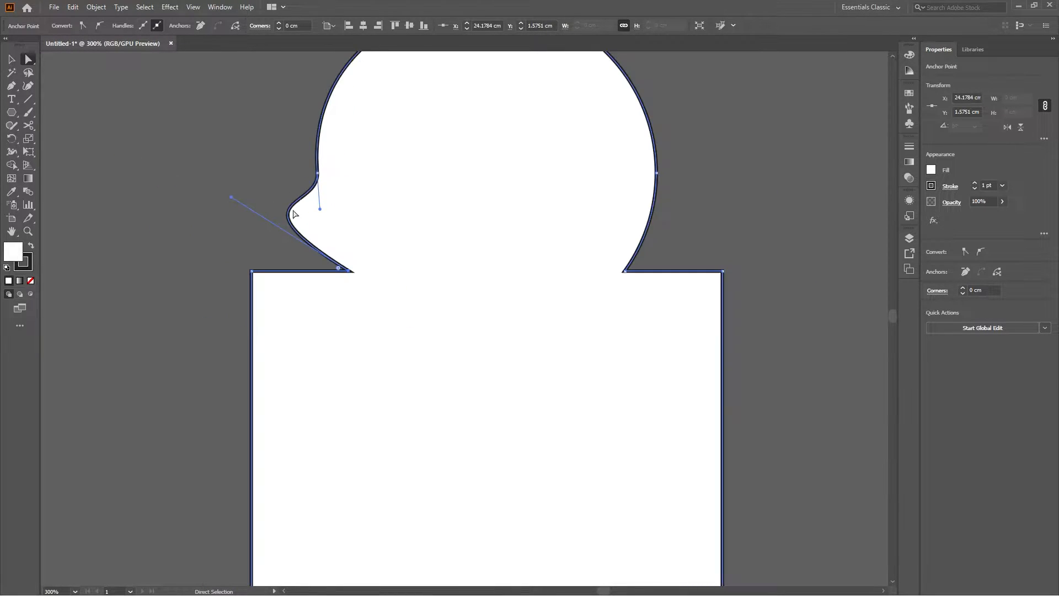
{"action": "scroll", "coordinate": [243, 211], "scroll_direction": "up", "scroll_amount": 3}
{"action": "left_click", "coordinate": [243, 212]}
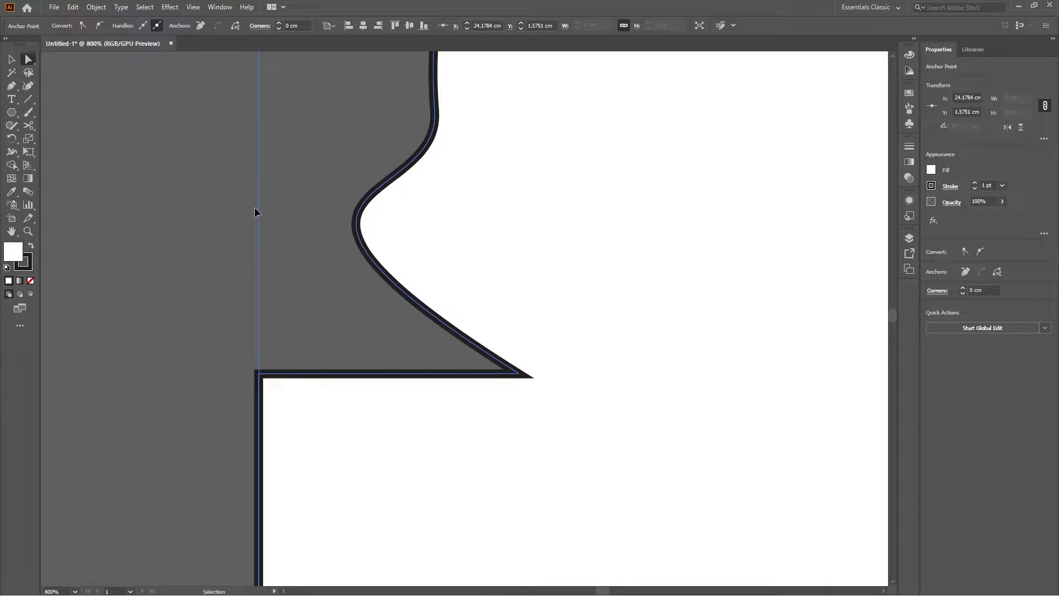
{"action": "key", "text": "ctrl+z"}
{"action": "key", "text": "ctrl+z"}
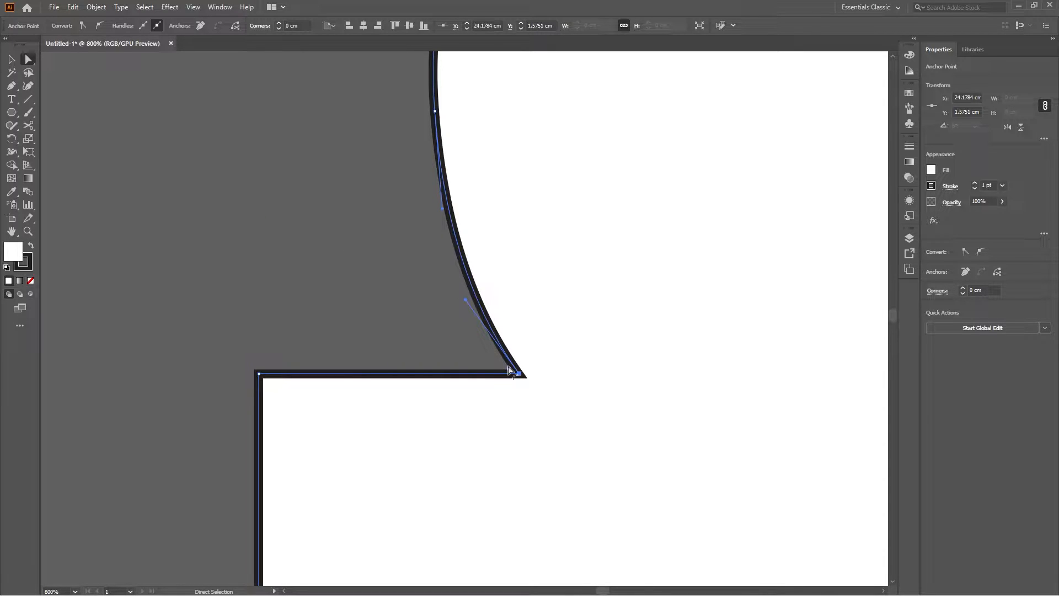
Try to convert the left junction anchor between circle and square to a corner point, and deselect the shape
{"action": "left_click", "coordinate": [83, 26]}
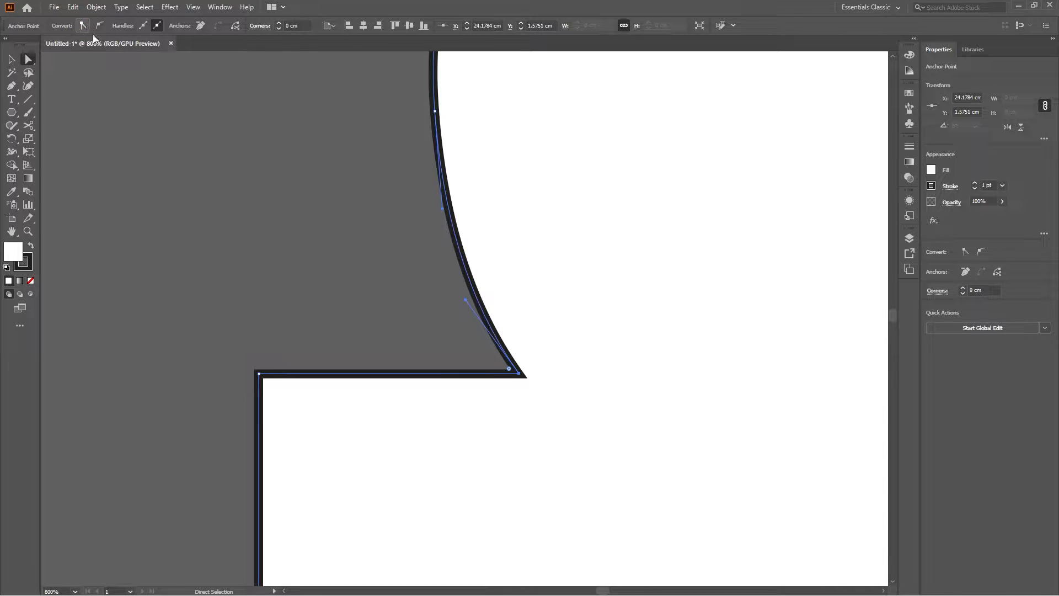
{"action": "left_click", "coordinate": [519, 378]}
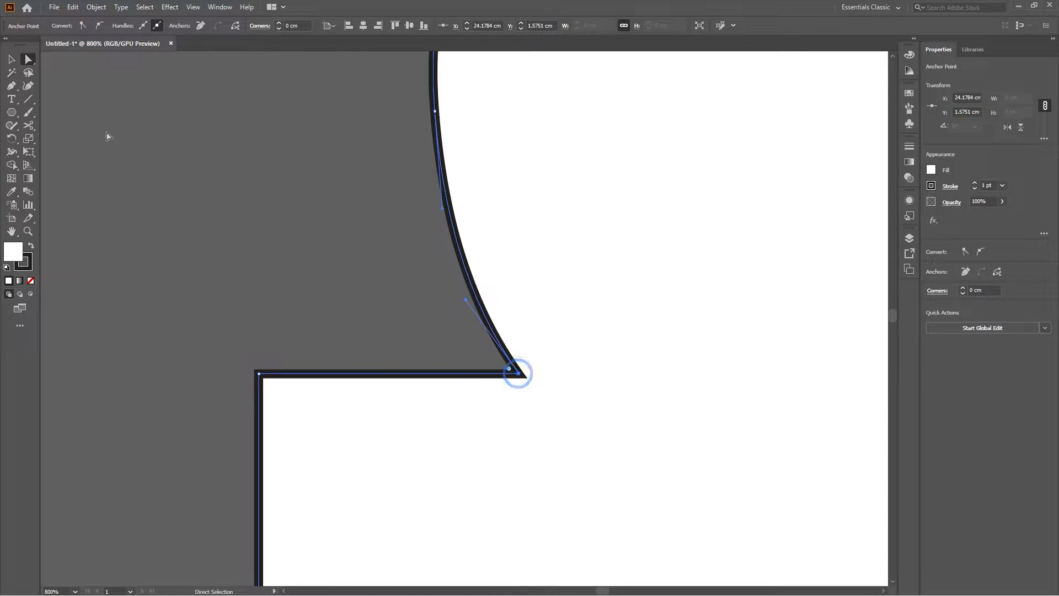
{"action": "left_click", "coordinate": [81, 26]}
{"action": "scroll", "coordinate": [509, 317], "scroll_direction": "down", "scroll_amount": 7}
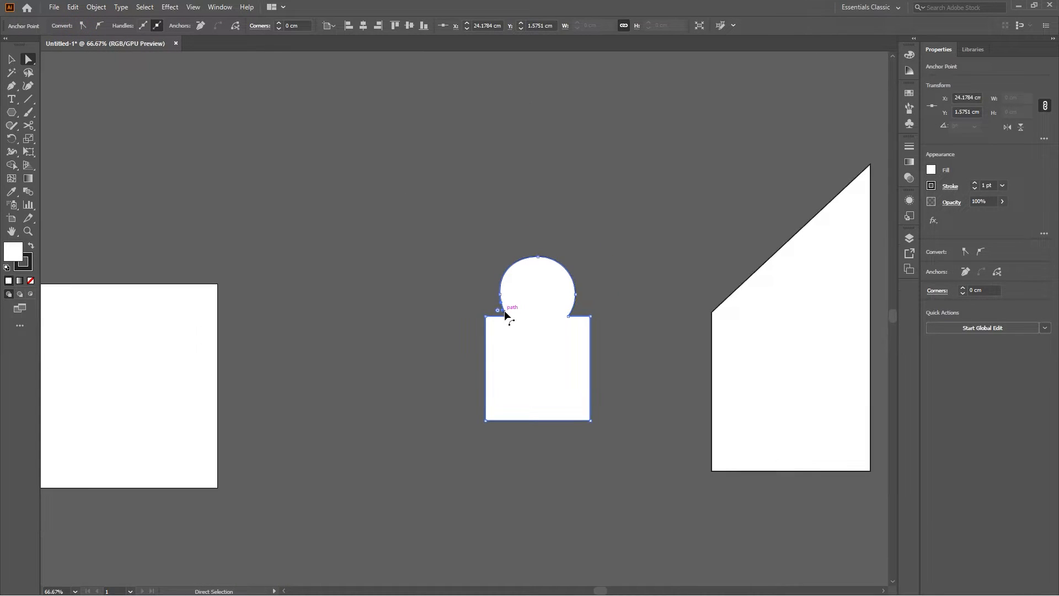
{"action": "left_click", "coordinate": [681, 310]}
Convert the anchor on the circle's right side to a corner point
{"action": "scroll", "coordinate": [577, 319], "scroll_direction": "up", "scroll_amount": 4}
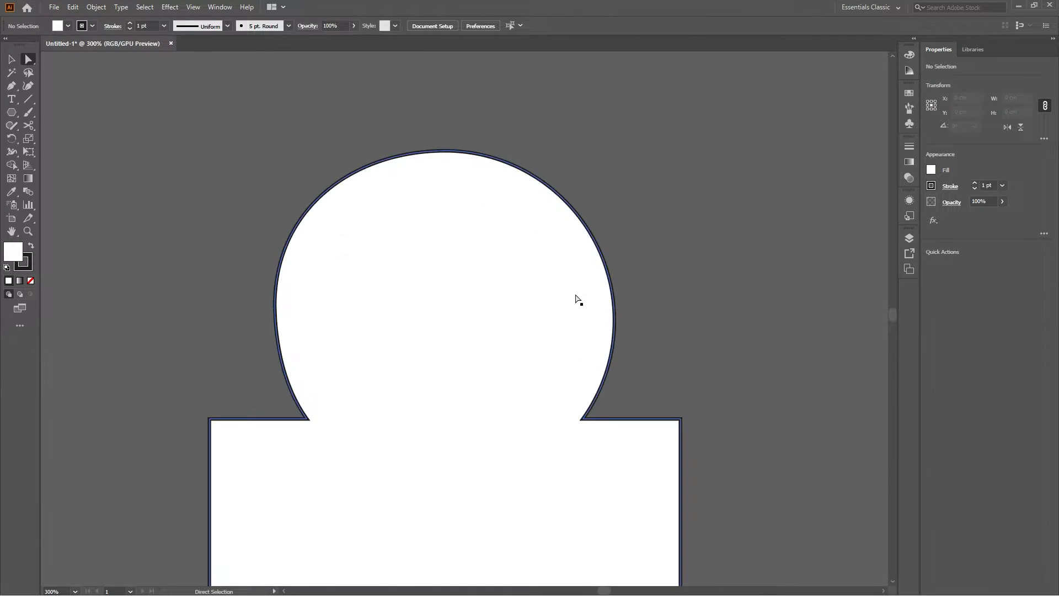
{"action": "left_click", "coordinate": [615, 320]}
{"action": "left_click", "coordinate": [615, 320]}
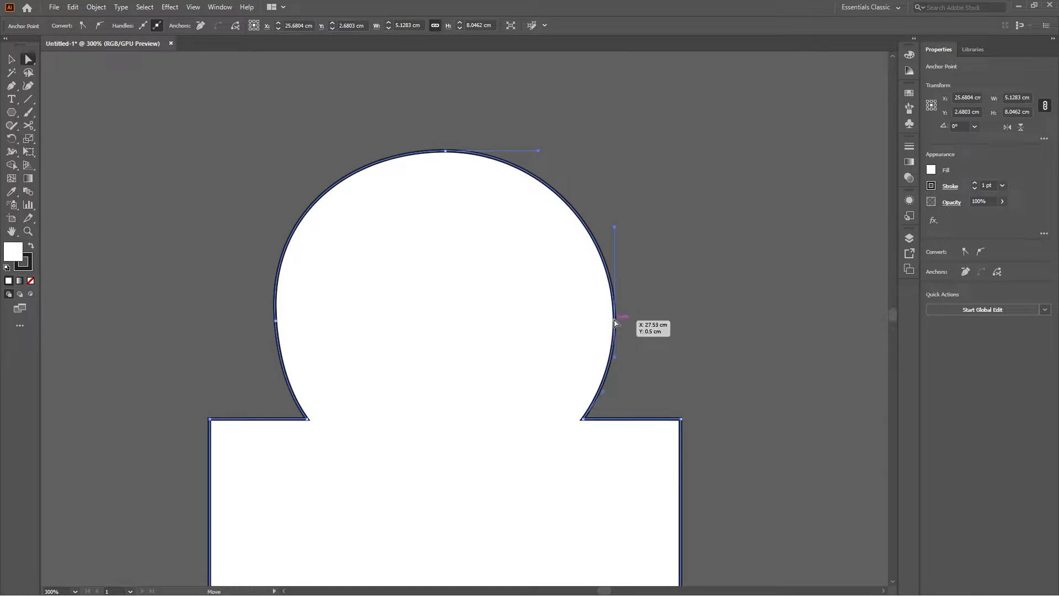
{"action": "left_click", "coordinate": [96, 26]}
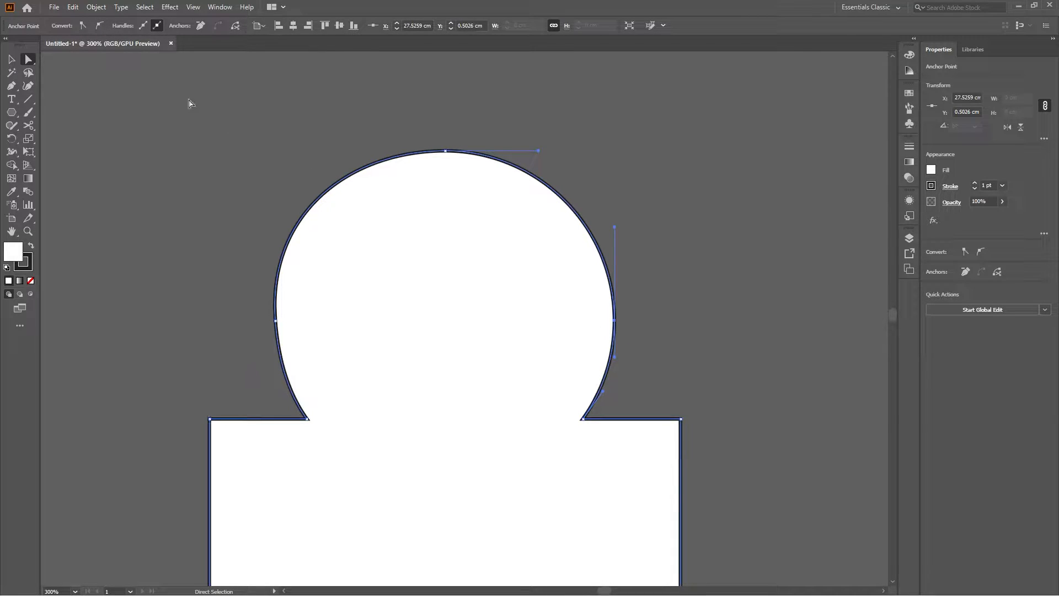
{"action": "key", "text": "ctrl+z"}
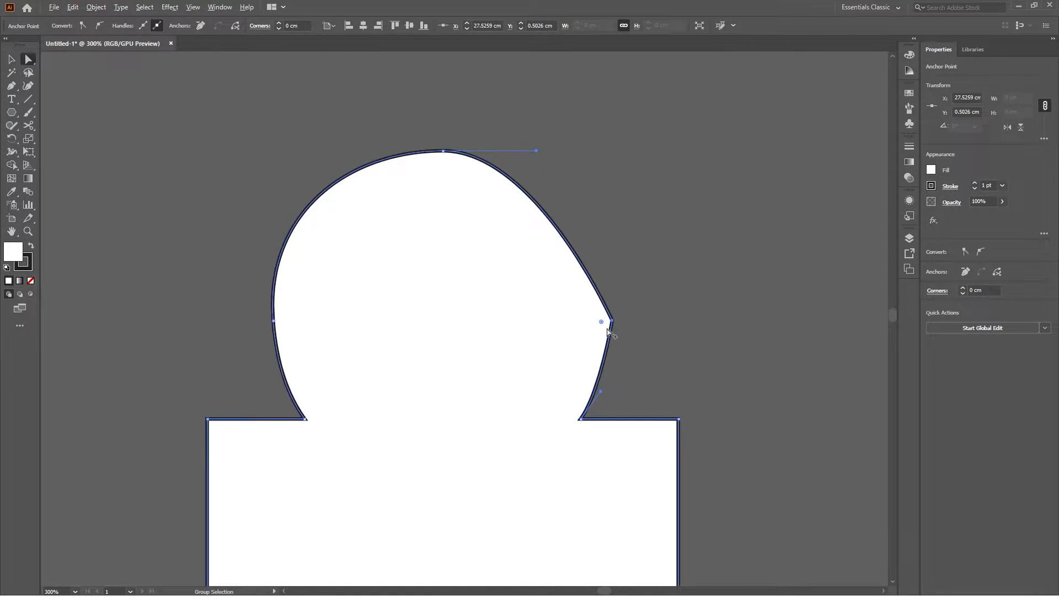
{"action": "scroll", "coordinate": [608, 328], "scroll_direction": "up", "scroll_amount": 2}
{"action": "scroll", "coordinate": [608, 327], "scroll_direction": "down", "scroll_amount": 3}
{"action": "left_click", "coordinate": [630, 317]}
{"action": "left_click", "coordinate": [611, 322]}
{"action": "scroll", "coordinate": [612, 324], "scroll_direction": "up", "scroll_amount": 4}
{"action": "scroll", "coordinate": [611, 326], "scroll_direction": "down", "scroll_amount": 2}
Convert the circle's top and left anchors to corner points to form a pointed roof
{"action": "left_click", "coordinate": [443, 151]}
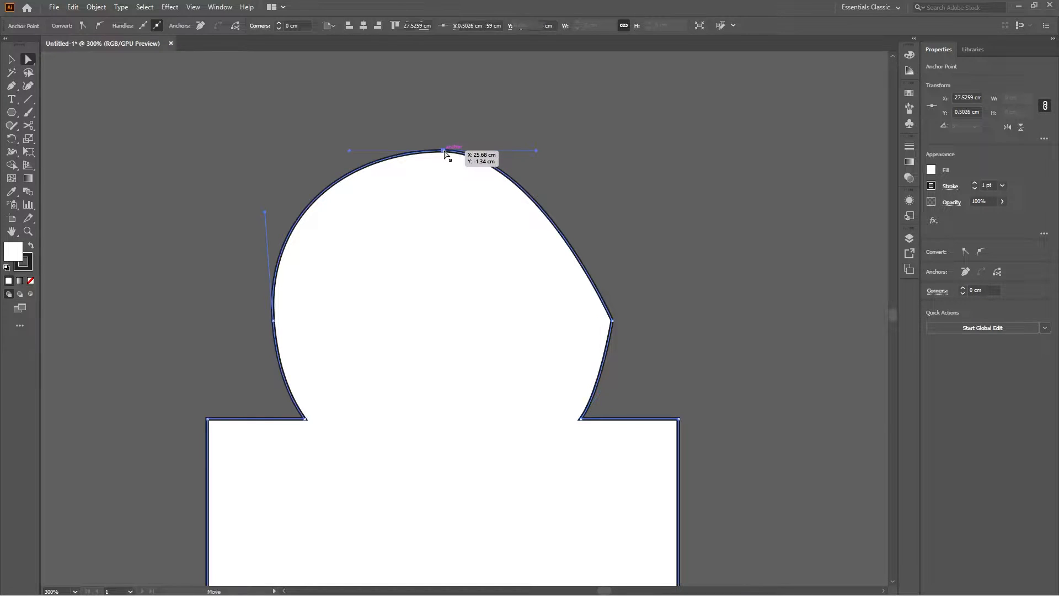
{"action": "left_click", "coordinate": [83, 26]}
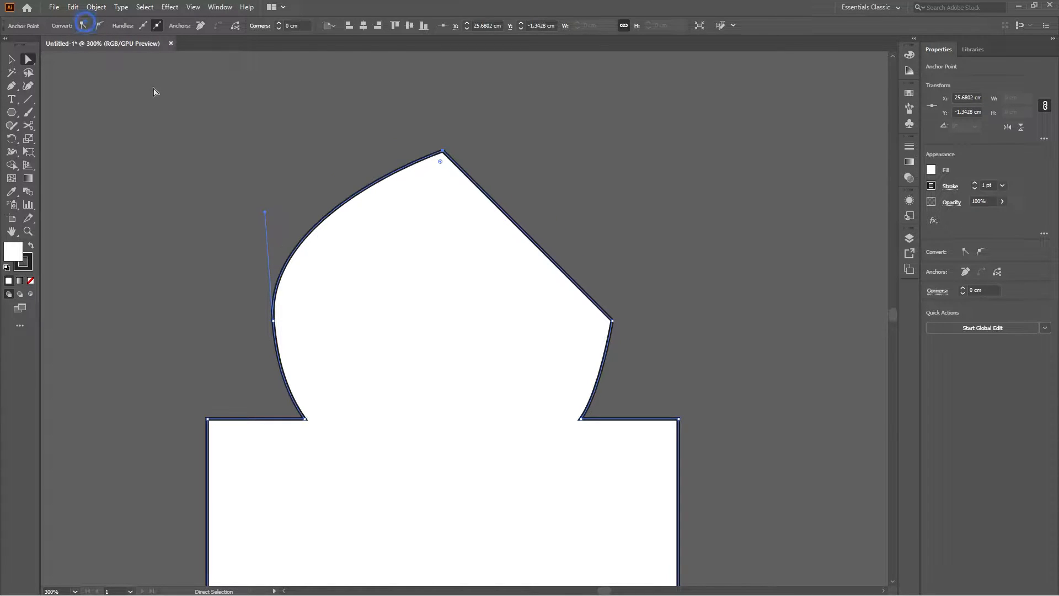
{"action": "left_click", "coordinate": [273, 320]}
{"action": "left_click", "coordinate": [83, 26]}
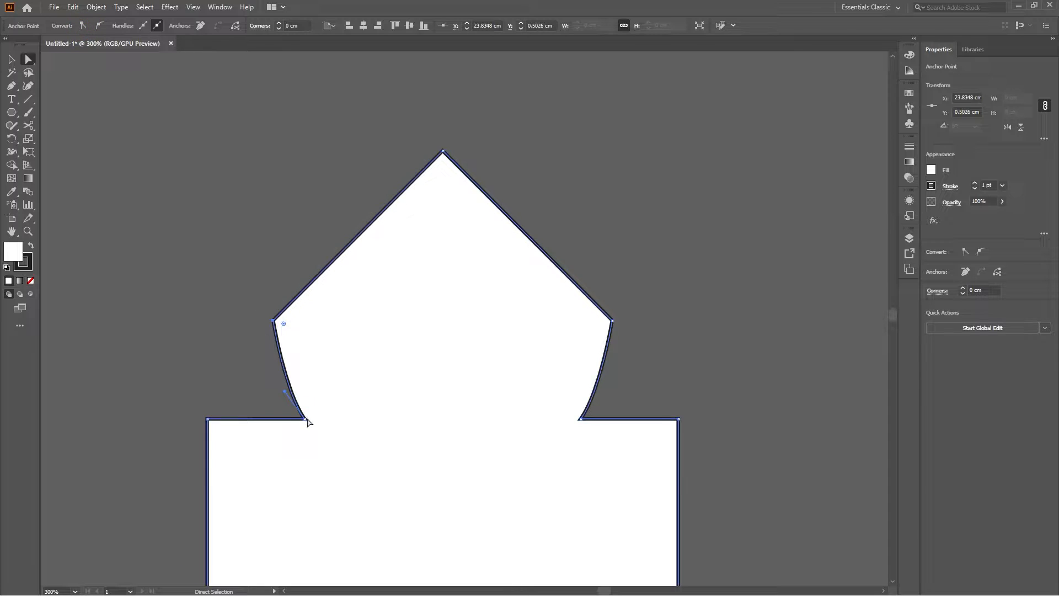
Try the left junction anchor as a smooth point, and convert it to a corner point with straight sides
{"action": "left_click", "coordinate": [306, 419]}
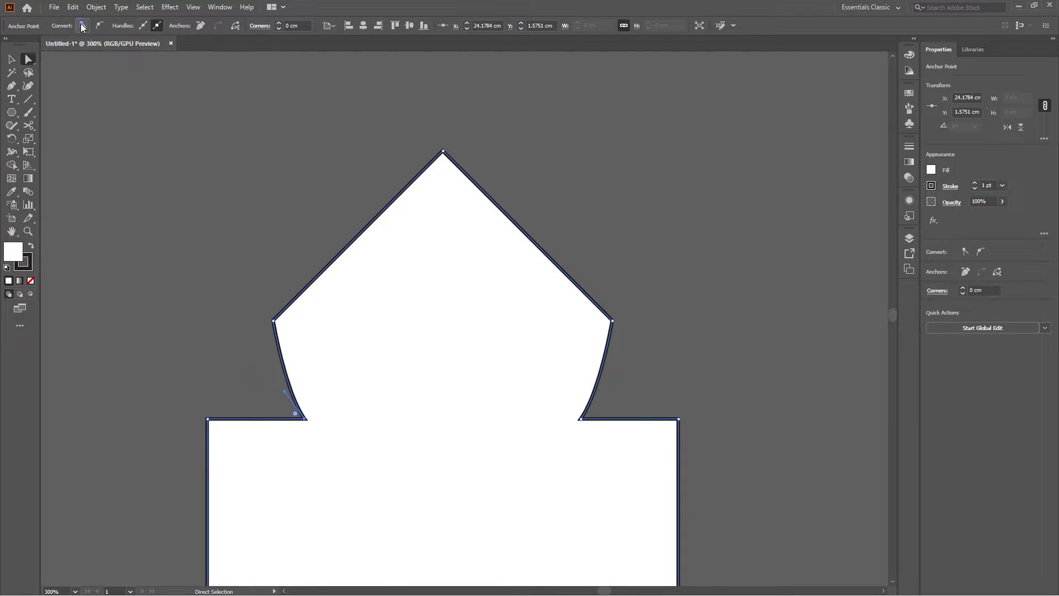
{"action": "left_click", "coordinate": [104, 25]}
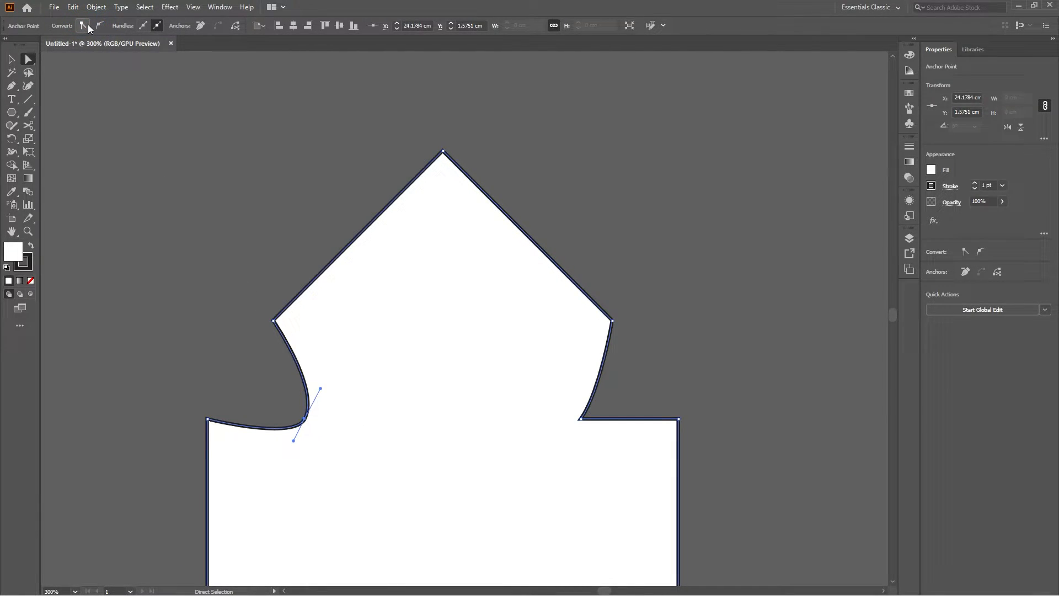
{"action": "left_click", "coordinate": [85, 25]}
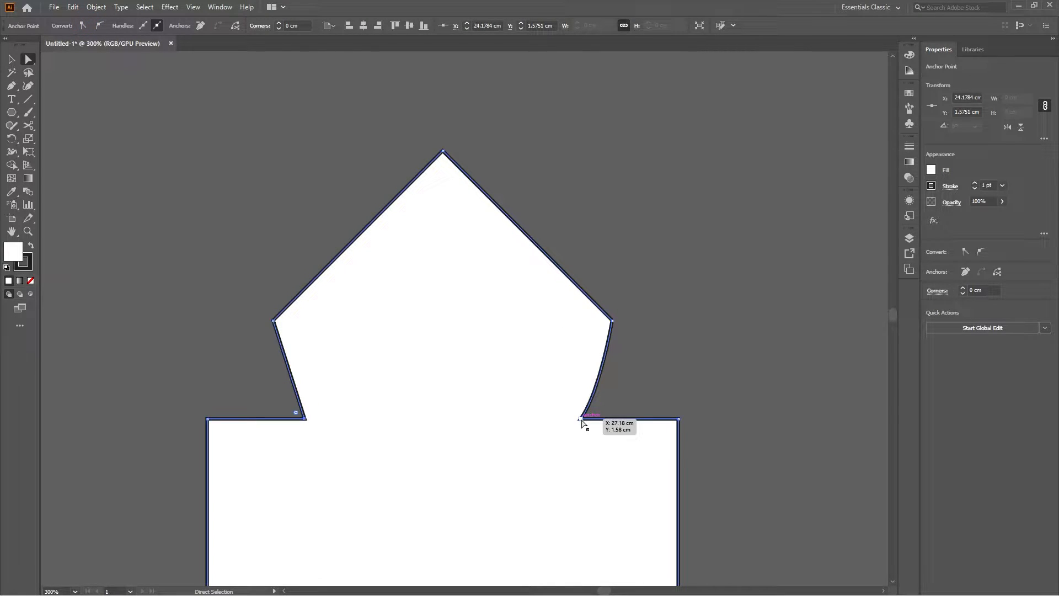
Try the right junction anchor as a smooth point, and convert it to a corner point with straight sides
{"action": "left_click", "coordinate": [581, 420]}
{"action": "left_click", "coordinate": [99, 26]}
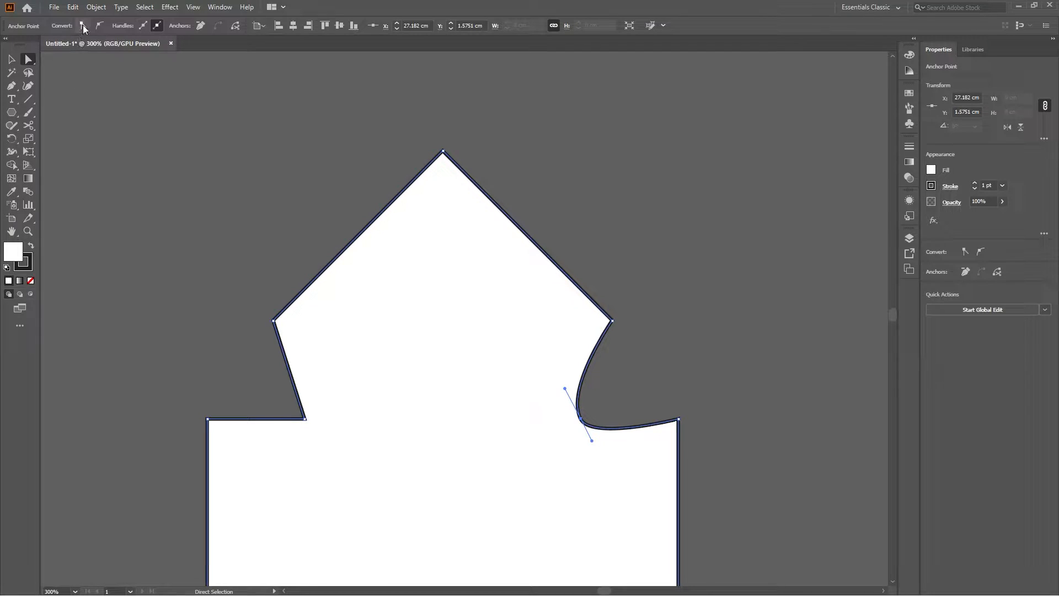
{"action": "left_click", "coordinate": [82, 25]}
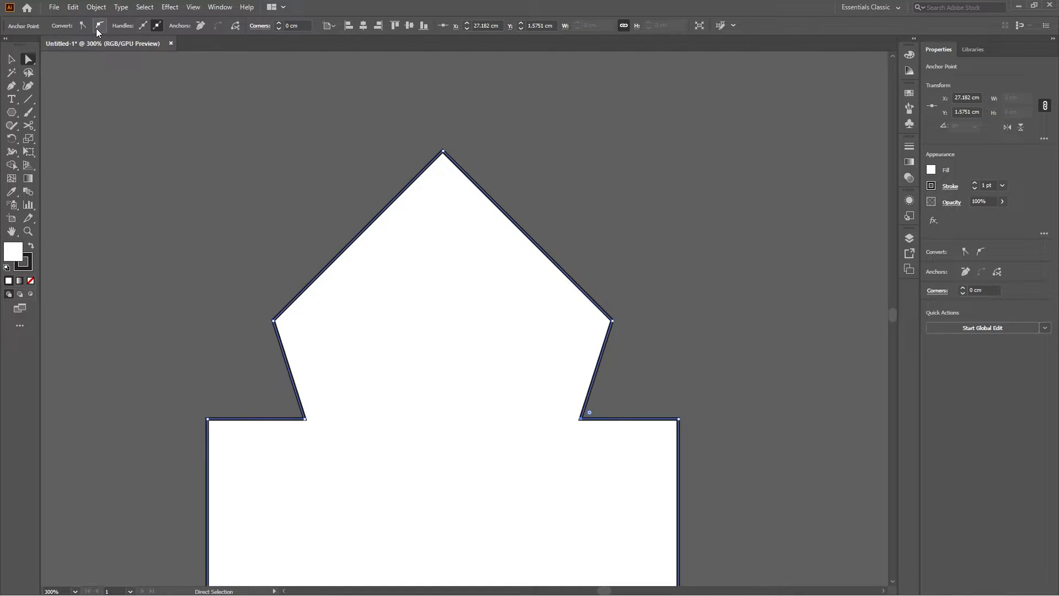
Convert the left and right junction anchors between the pointed roof and the rectangle to smooth points, and deselect the shape
{"action": "left_click", "coordinate": [98, 26]}
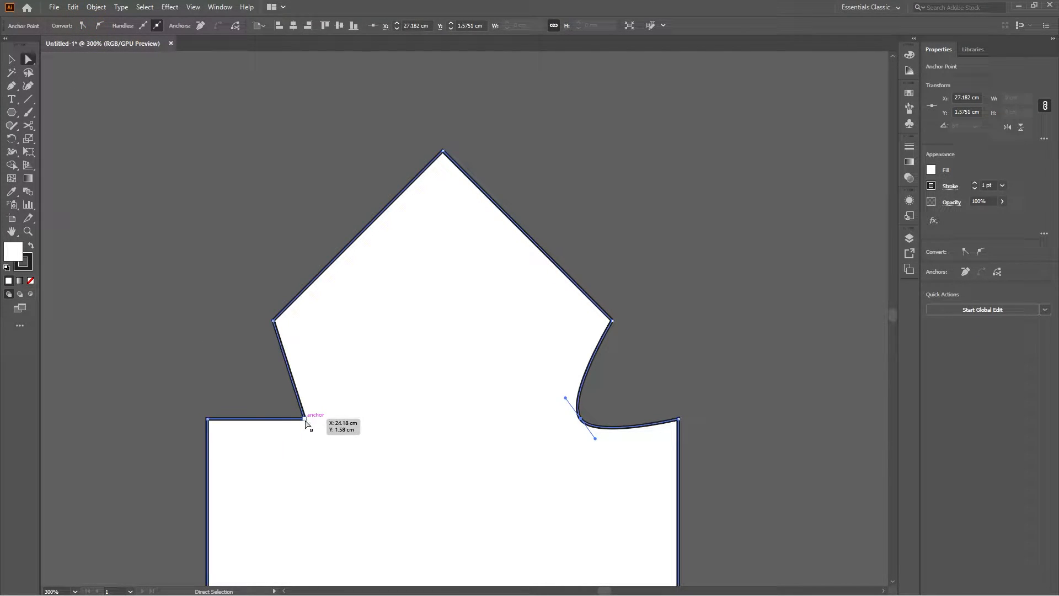
{"action": "left_click", "coordinate": [304, 418]}
{"action": "left_click", "coordinate": [104, 25]}
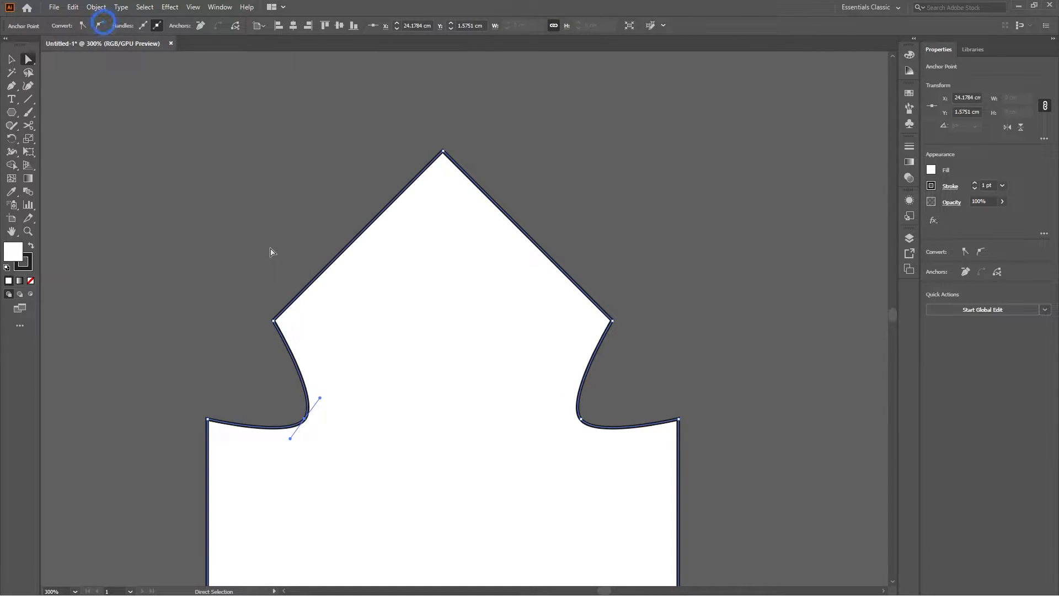
{"action": "scroll", "coordinate": [272, 249], "scroll_direction": "down", "scroll_amount": 5}
{"action": "left_click", "coordinate": [420, 312]}
{"action": "scroll", "coordinate": [298, 370], "scroll_direction": "up", "scroll_amount": 2}
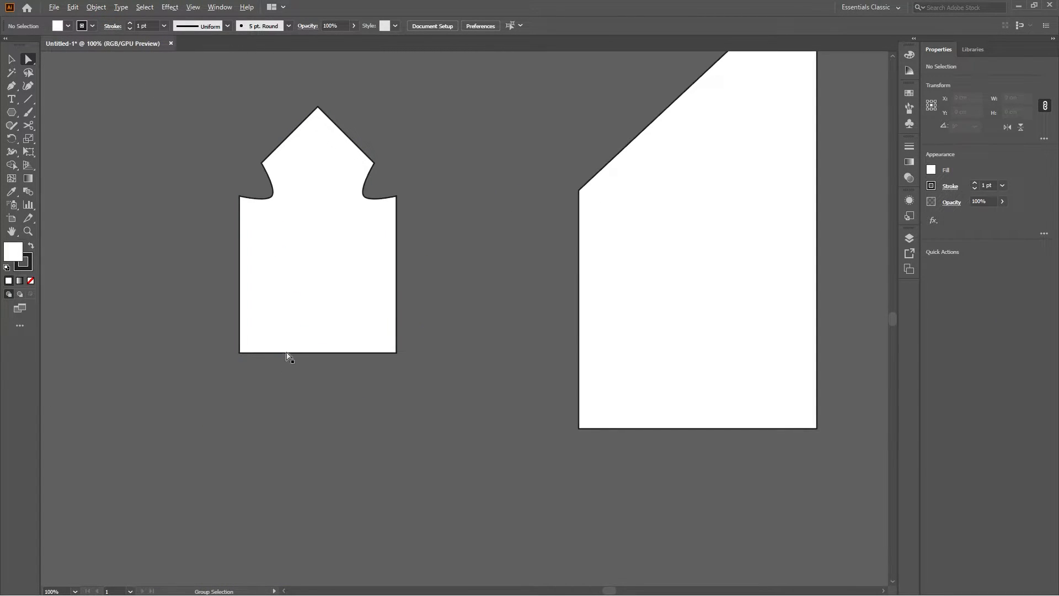
{"action": "scroll", "coordinate": [323, 293], "scroll_direction": "up", "scroll_amount": 1}
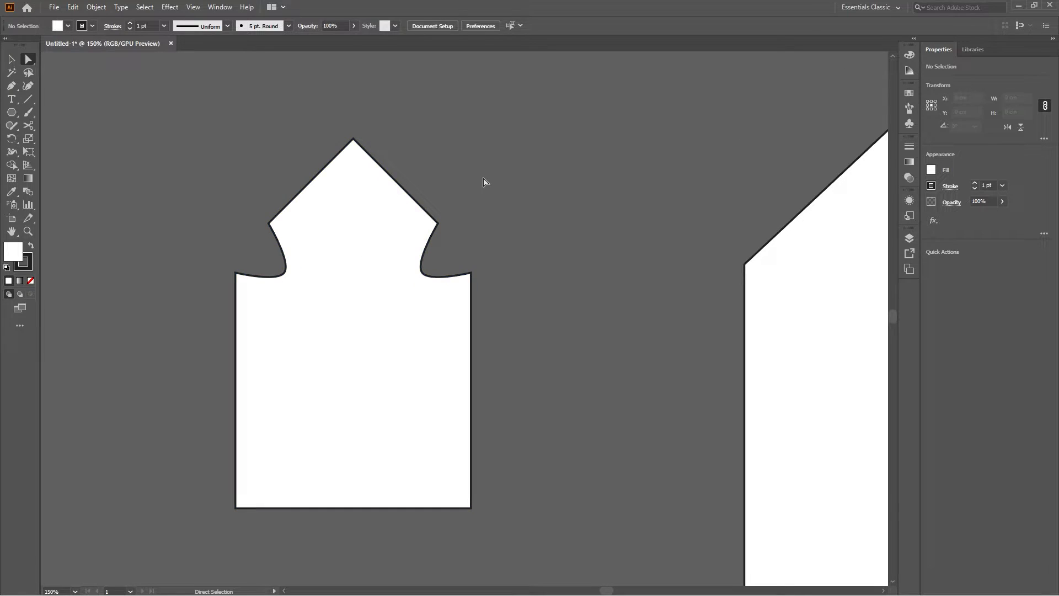
Select the two bottom anchors of the middle slanted shape individually, and clear the selection
{"action": "scroll", "coordinate": [490, 186], "scroll_direction": "down", "scroll_amount": 3}
{"action": "left_click_drag", "start_coordinate": [484, 184], "coordinate": [335, 209]}
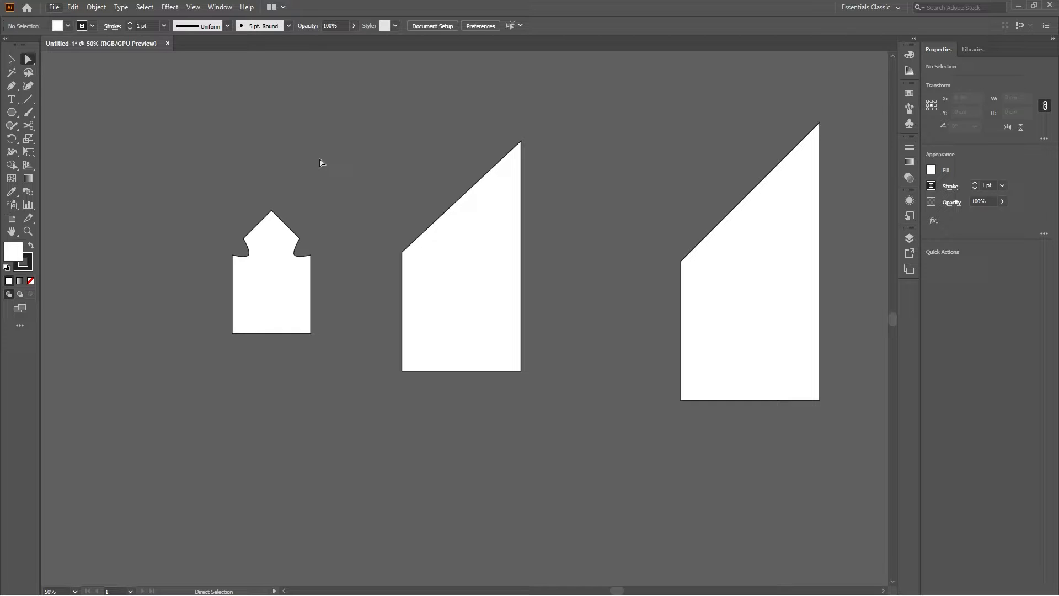
{"action": "left_click_drag", "start_coordinate": [326, 189], "coordinate": [361, 165]}
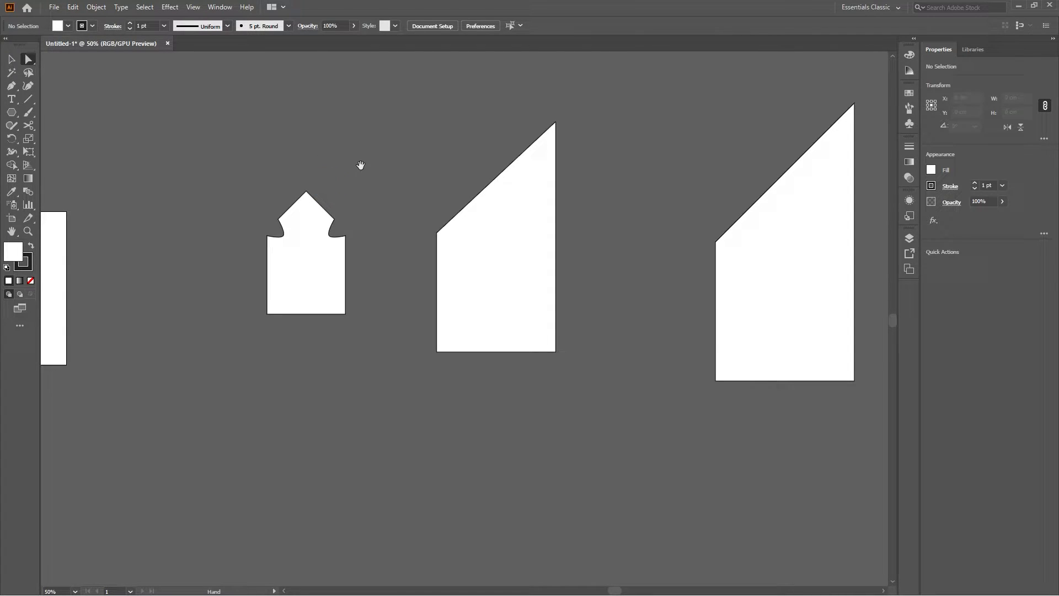
{"action": "left_click_drag", "start_coordinate": [396, 351], "coordinate": [363, 295]}
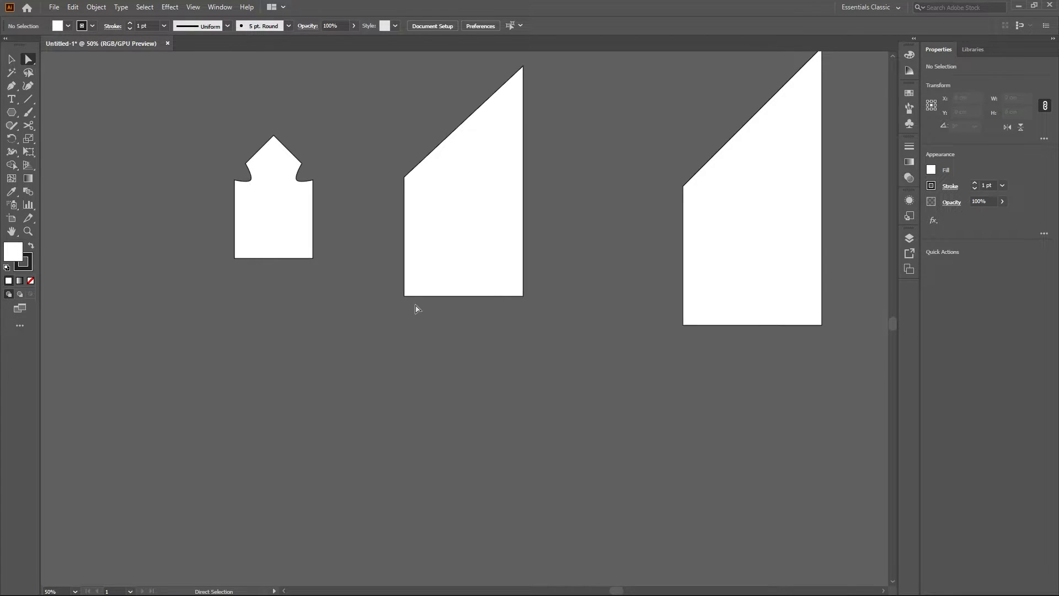
{"action": "scroll", "coordinate": [416, 309], "scroll_direction": "up", "scroll_amount": 2}
{"action": "left_click", "coordinate": [394, 289]}
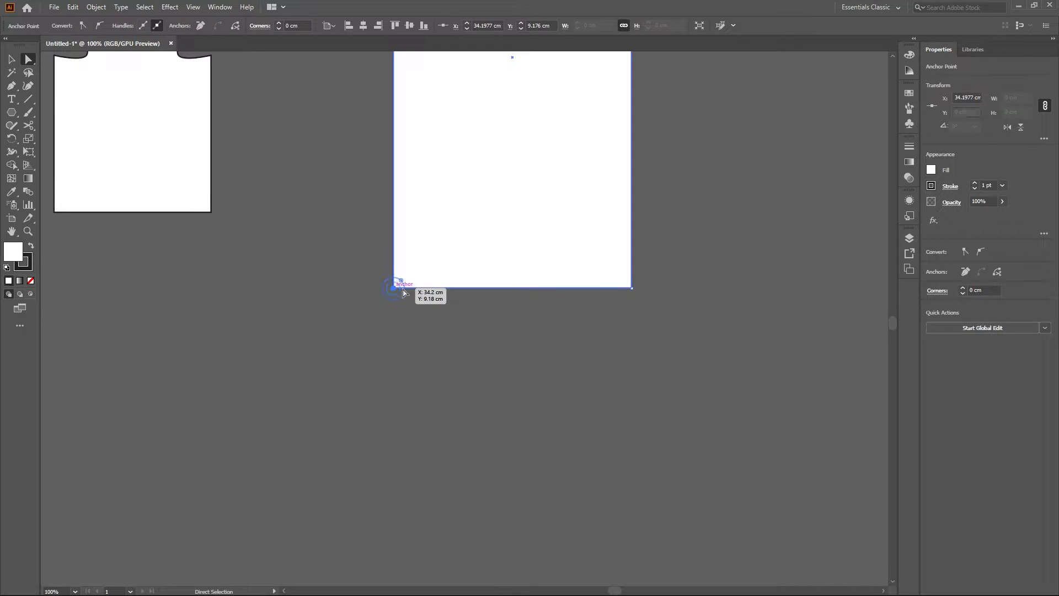
{"action": "left_click", "coordinate": [631, 288], "text": "shift"}
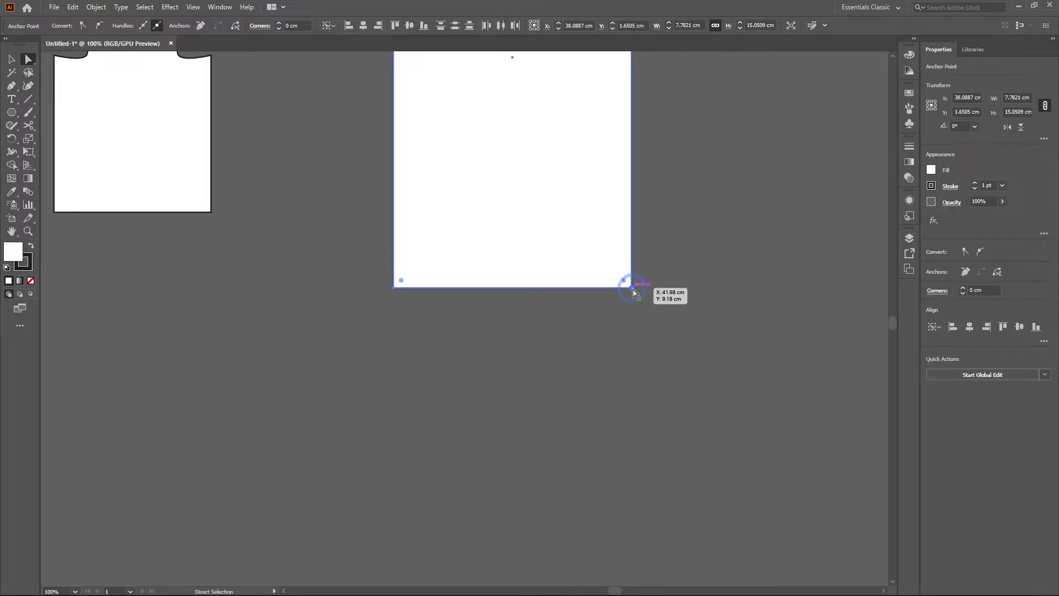
{"action": "scroll", "coordinate": [634, 293], "scroll_direction": "up", "scroll_amount": 1}
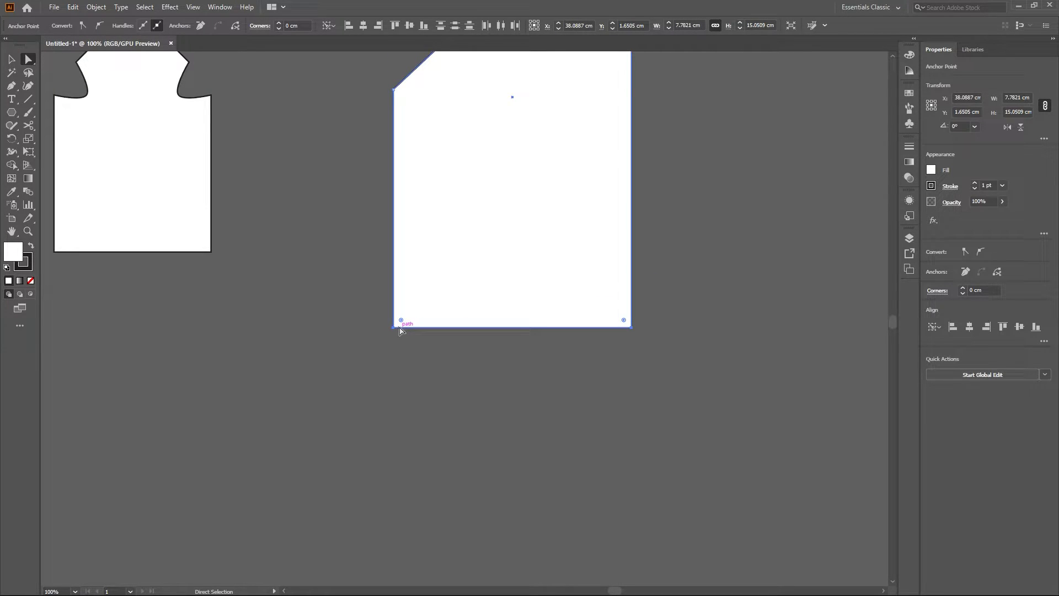
{"action": "scroll", "coordinate": [703, 339], "scroll_direction": "down", "scroll_amount": 3}
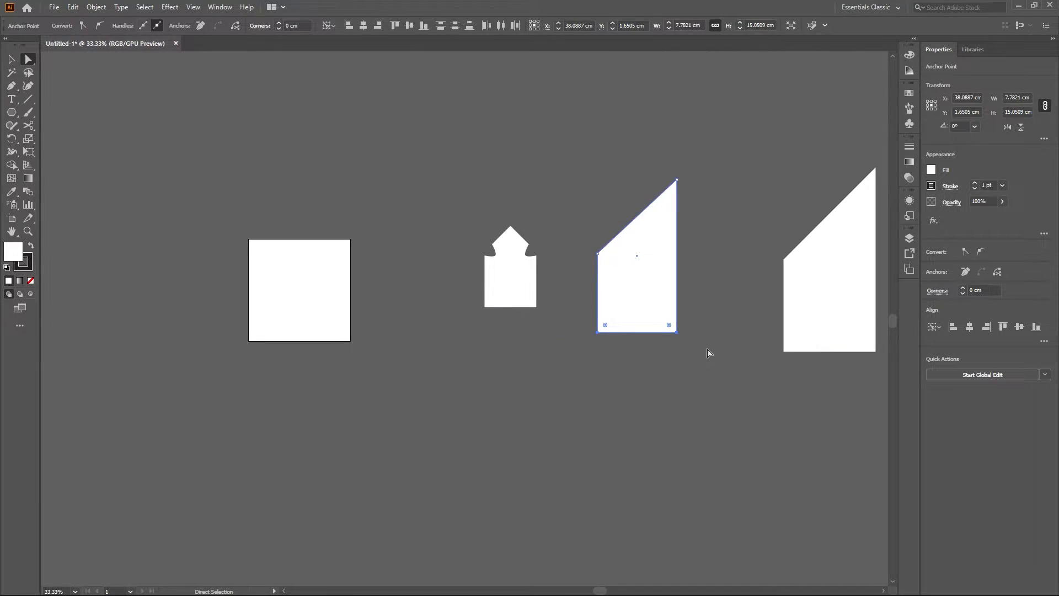
{"action": "left_click", "coordinate": [733, 354]}
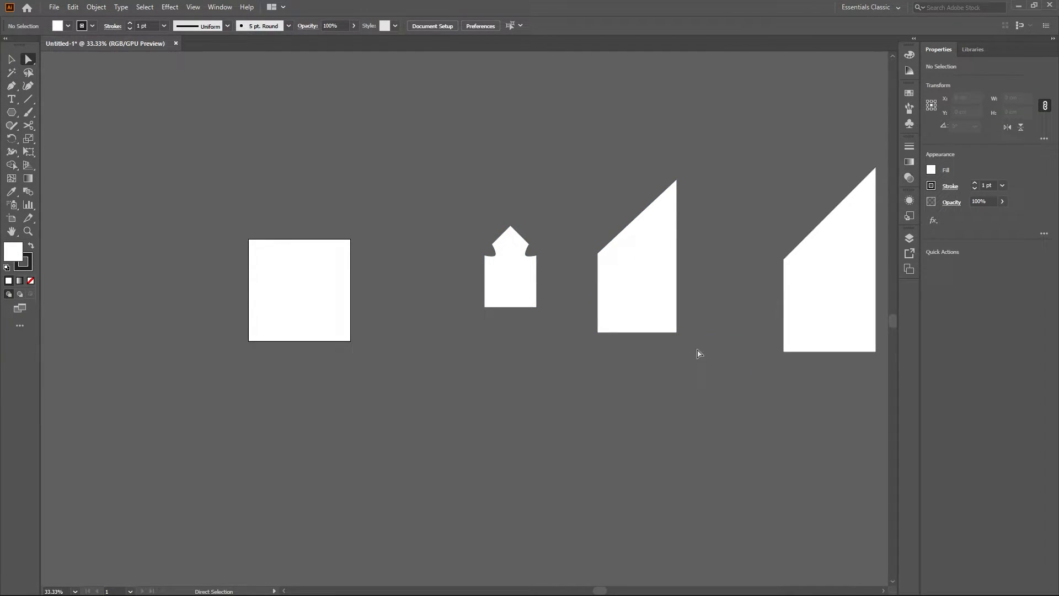
Marquee-select the two bottom anchors of the middle slanted shape, and examine the selected and unselected anchors along its left edge
{"action": "left_click_drag", "start_coordinate": [698, 353], "coordinate": [562, 325]}
{"action": "left_click_drag", "start_coordinate": [560, 325], "coordinate": [560, 324]}
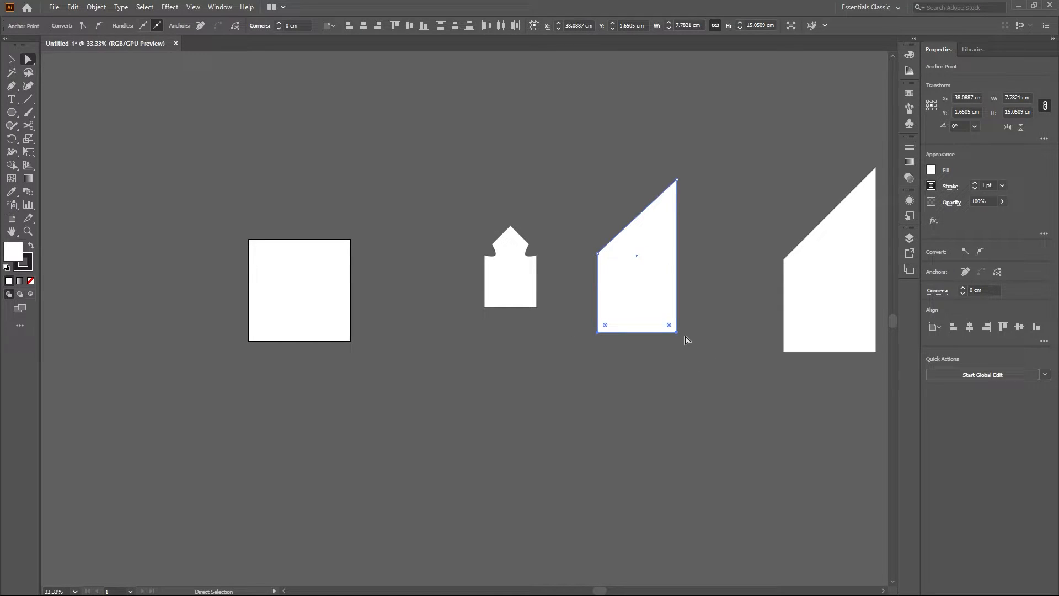
{"action": "scroll", "coordinate": [684, 339], "scroll_direction": "up", "scroll_amount": 3}
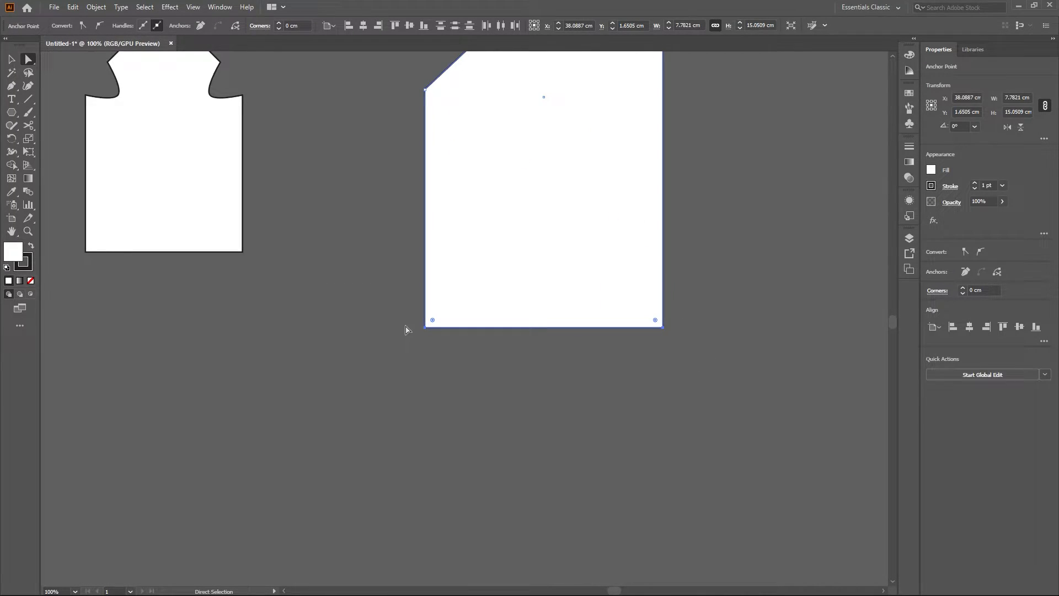
{"action": "scroll", "coordinate": [432, 348], "scroll_direction": "up", "scroll_amount": 1}
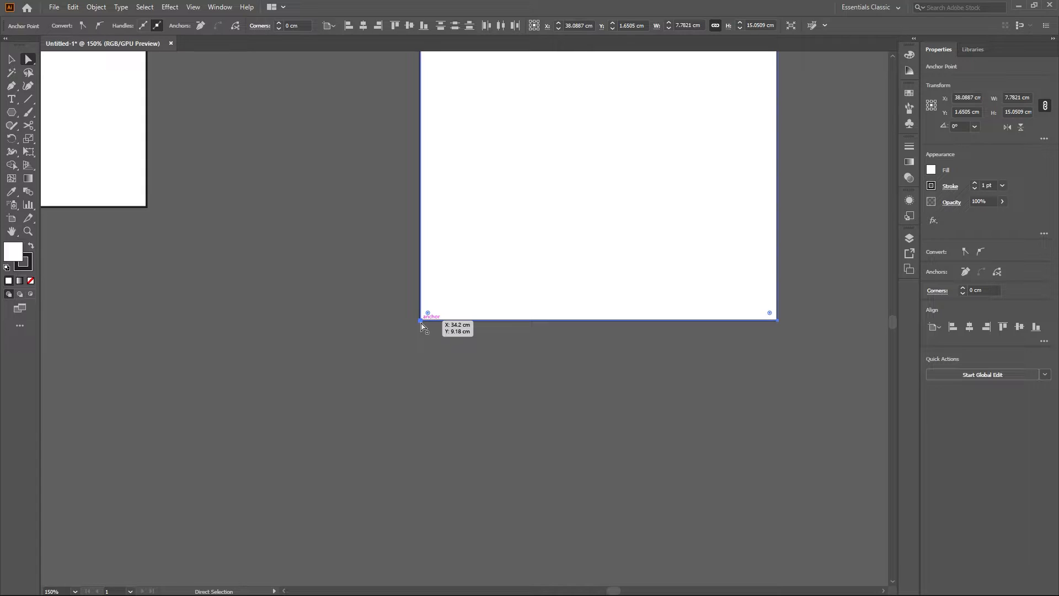
{"action": "scroll", "coordinate": [423, 326], "scroll_direction": "up", "scroll_amount": 4}
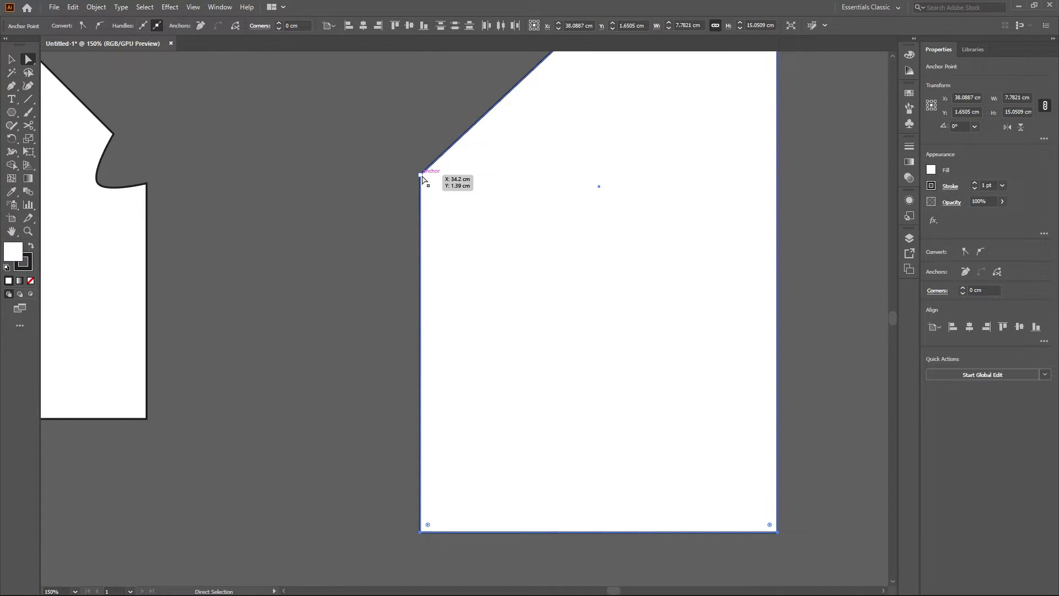
{"action": "scroll", "coordinate": [461, 315], "scroll_direction": "down", "scroll_amount": 3}
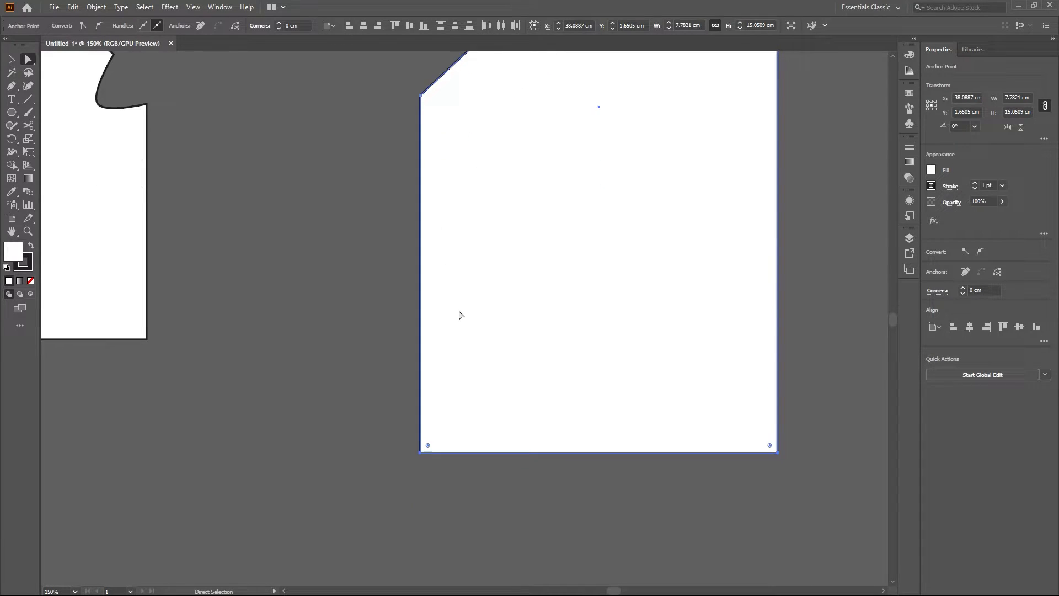
{"action": "scroll", "coordinate": [759, 353], "scroll_direction": "down", "scroll_amount": 1}
{"action": "scroll", "coordinate": [779, 314], "scroll_direction": "down", "scroll_amount": 1}
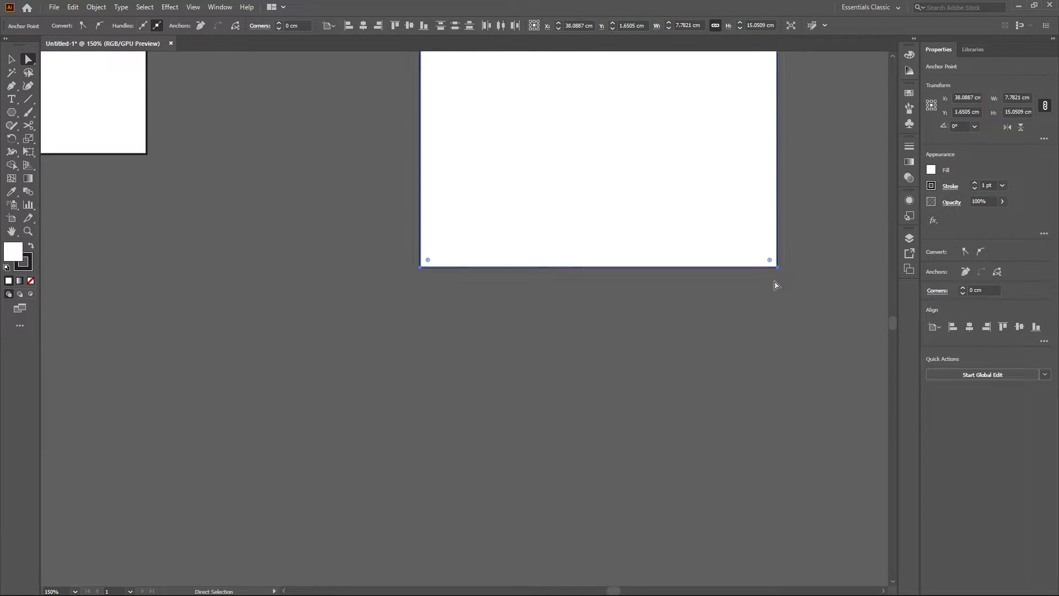
Reselect both bottom anchors of the middle slanted shape and move them down, stretching it to about 19.93 cm high
{"action": "left_click", "coordinate": [778, 268]}
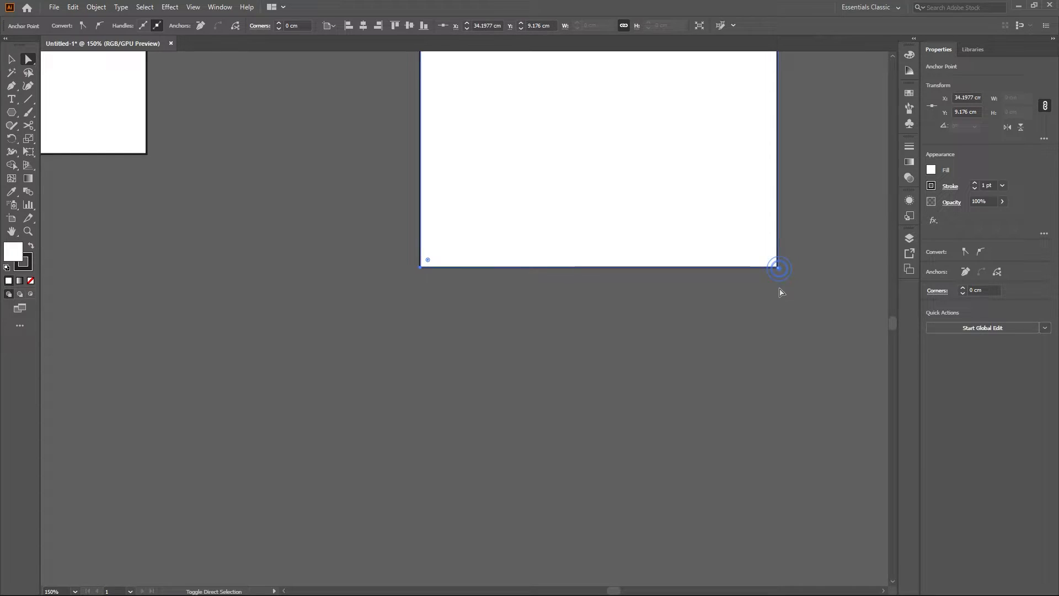
{"action": "left_click", "coordinate": [777, 270]}
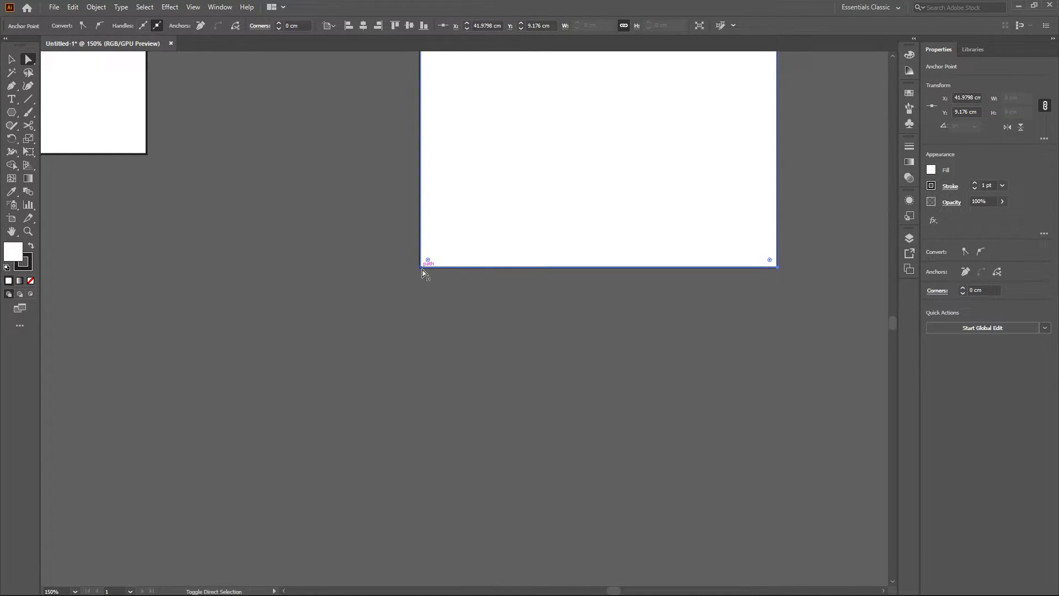
{"action": "left_click", "coordinate": [423, 269], "text": "shift"}
{"action": "left_click_drag", "start_coordinate": [777, 269], "coordinate": [650, 332]}
{"action": "scroll", "coordinate": [779, 489], "scroll_direction": "down", "scroll_amount": 6}
{"action": "scroll", "coordinate": [638, 351], "scroll_direction": "up", "scroll_amount": 4}
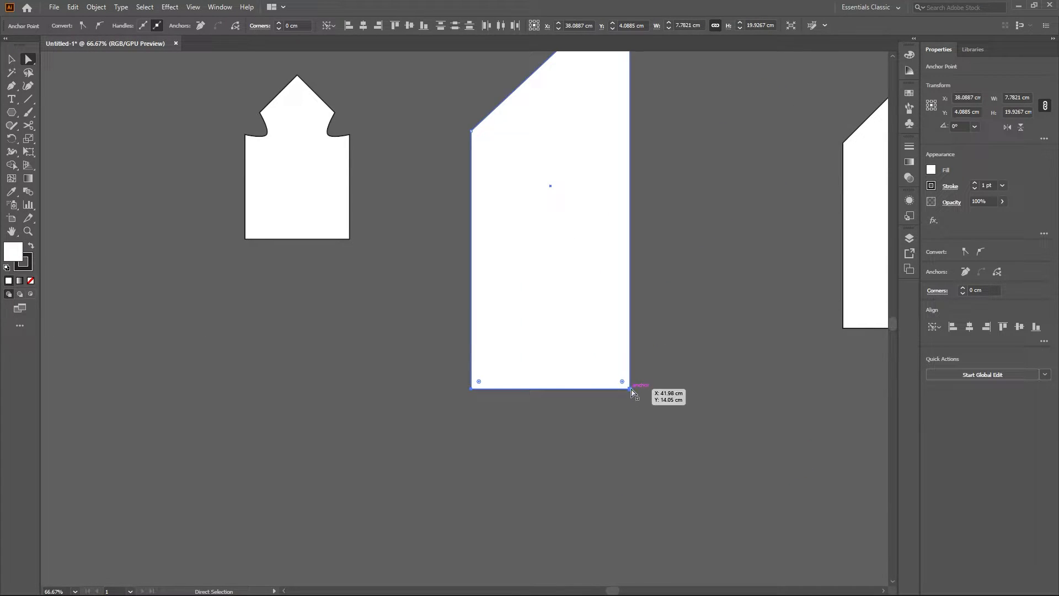
Move both bottom anchors far left to skew the slanted shape to about 15.56 cm wide, and deselect it
{"action": "left_click_drag", "start_coordinate": [631, 388], "coordinate": [470, 397]}
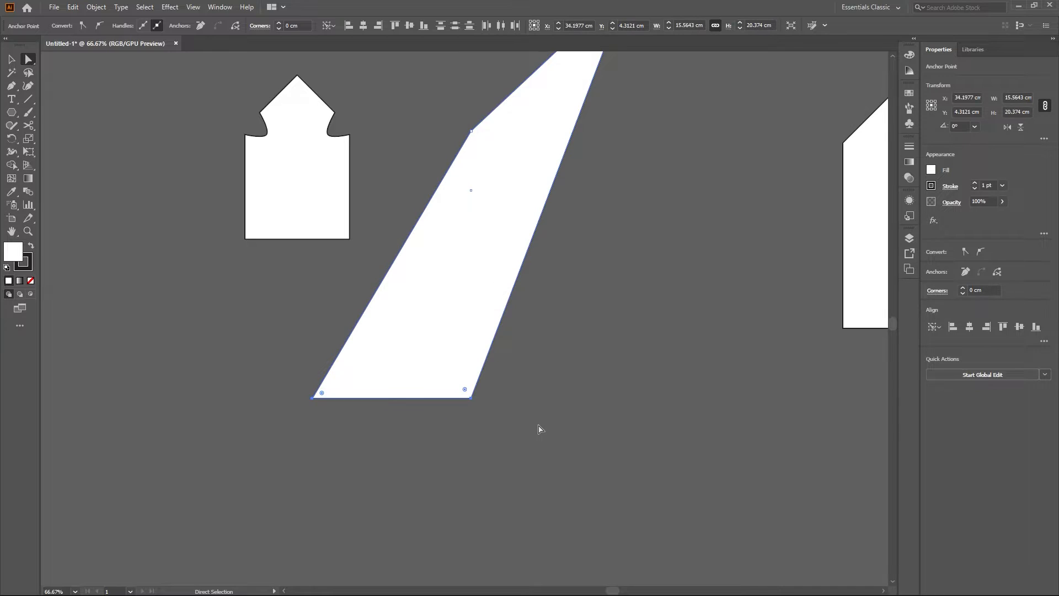
{"action": "left_click", "coordinate": [539, 428]}
{"action": "scroll", "coordinate": [539, 428], "scroll_direction": "down", "scroll_amount": 4}
{"action": "left_click_drag", "start_coordinate": [571, 374], "coordinate": [598, 342]}
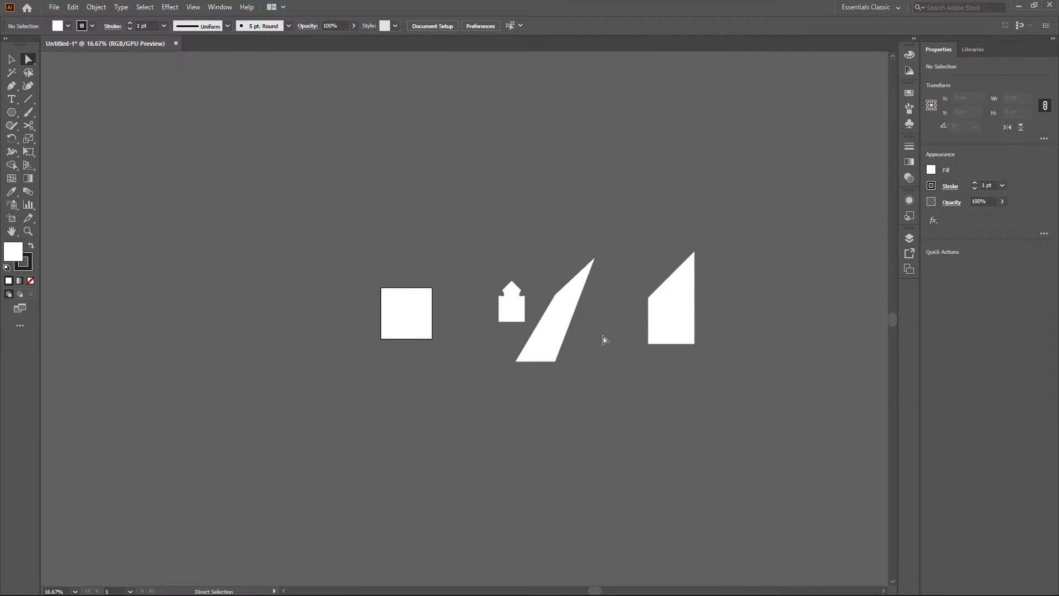
Undo the slanted shape's skewing and stretching and the left junction anchor's smooth conversion, and clear the selection
{"action": "scroll", "coordinate": [595, 326], "scroll_direction": "up", "scroll_amount": 3}
{"action": "key", "text": "v"}
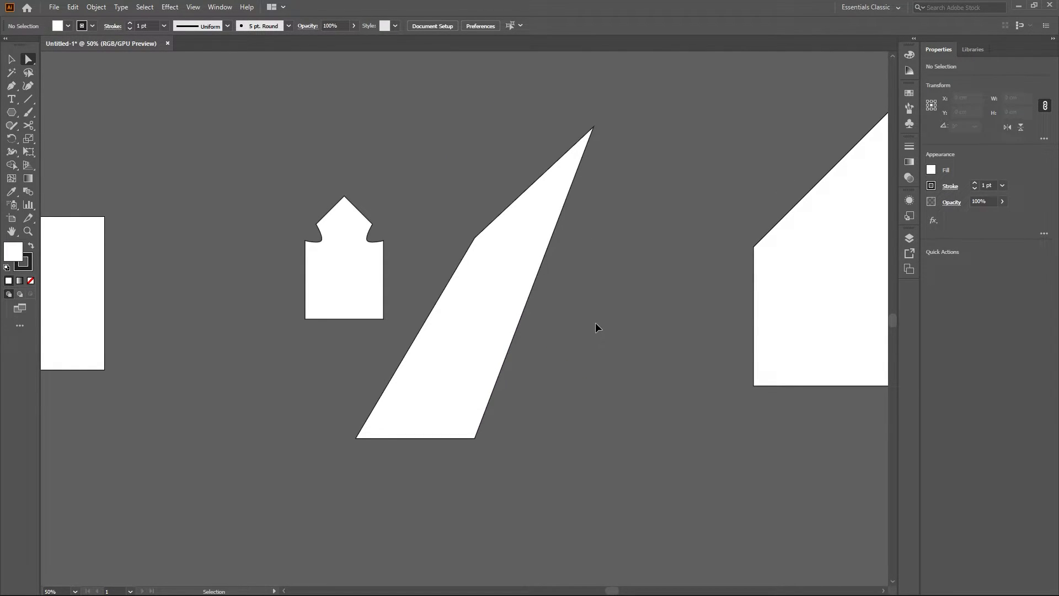
{"action": "key", "text": "ctrl+z"}
{"action": "key", "text": "ctrl+z"}
{"action": "key", "text": "ctrl+z"}
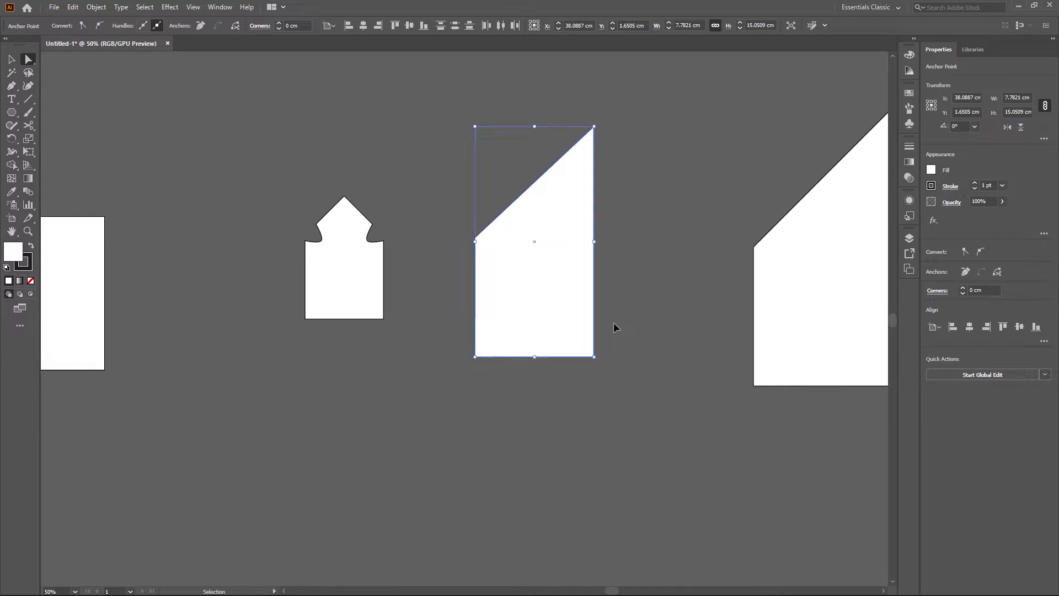
{"action": "left_click", "coordinate": [454, 286]}
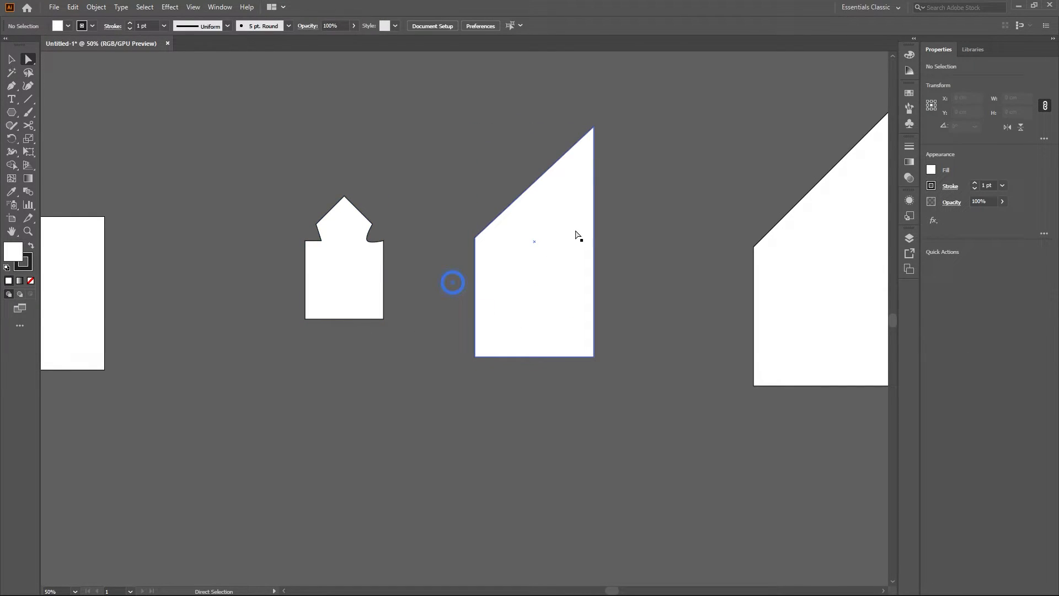
Try scaling the whole pointed-roof shape upward from its top edge with the Selection tool, and undo it
{"action": "left_click", "coordinate": [11, 59]}
{"action": "left_click", "coordinate": [350, 273]}
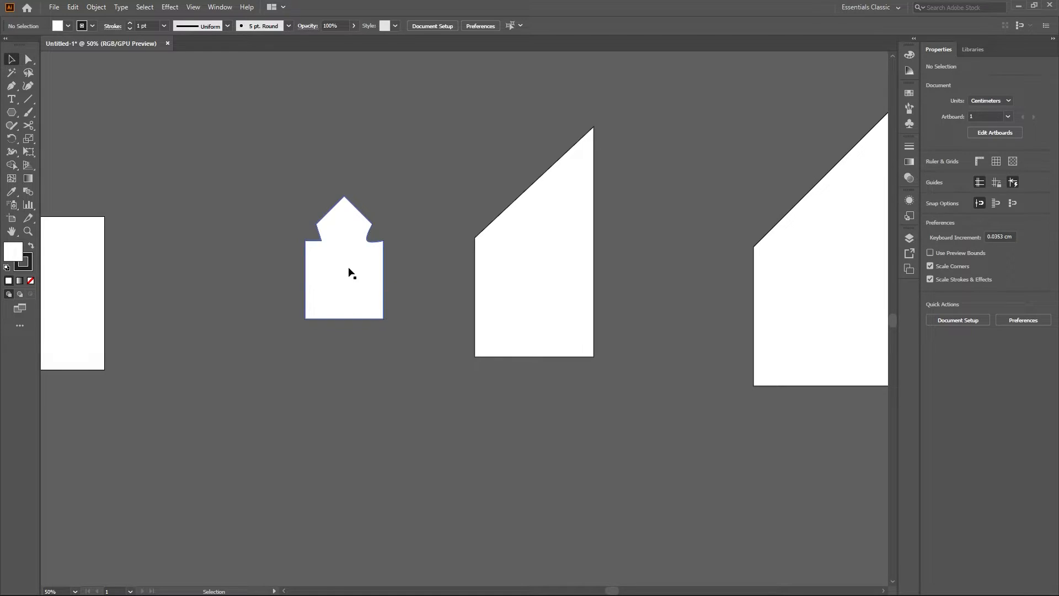
{"action": "scroll", "coordinate": [339, 204], "scroll_direction": "up", "scroll_amount": 2}
{"action": "scroll", "coordinate": [352, 189], "scroll_direction": "down", "scroll_amount": 3}
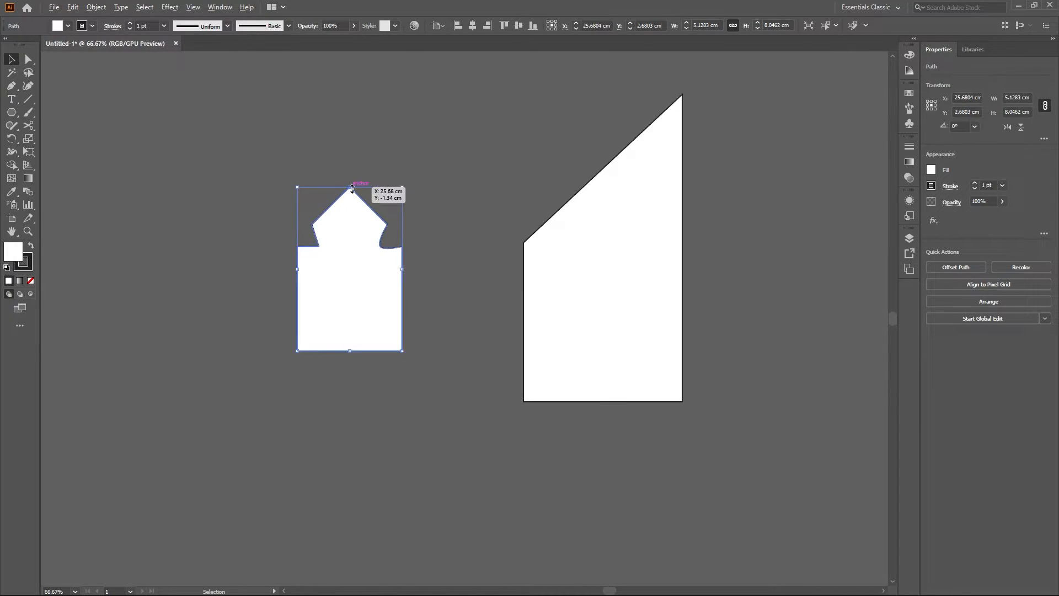
{"action": "scroll", "coordinate": [354, 210], "scroll_direction": "up", "scroll_amount": 2}
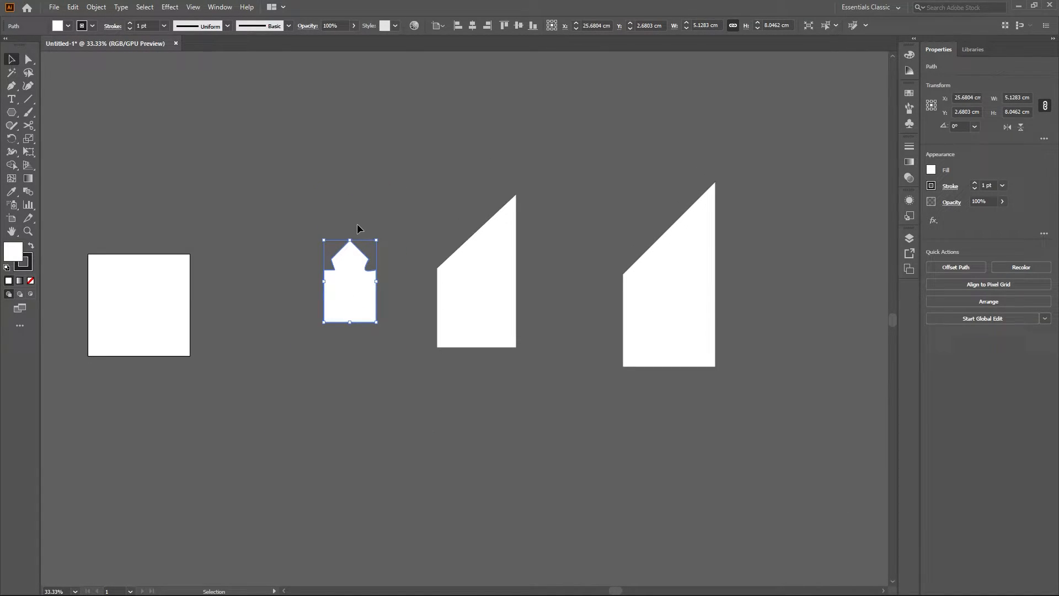
{"action": "left_click_drag", "start_coordinate": [354, 246], "coordinate": [353, 133]}
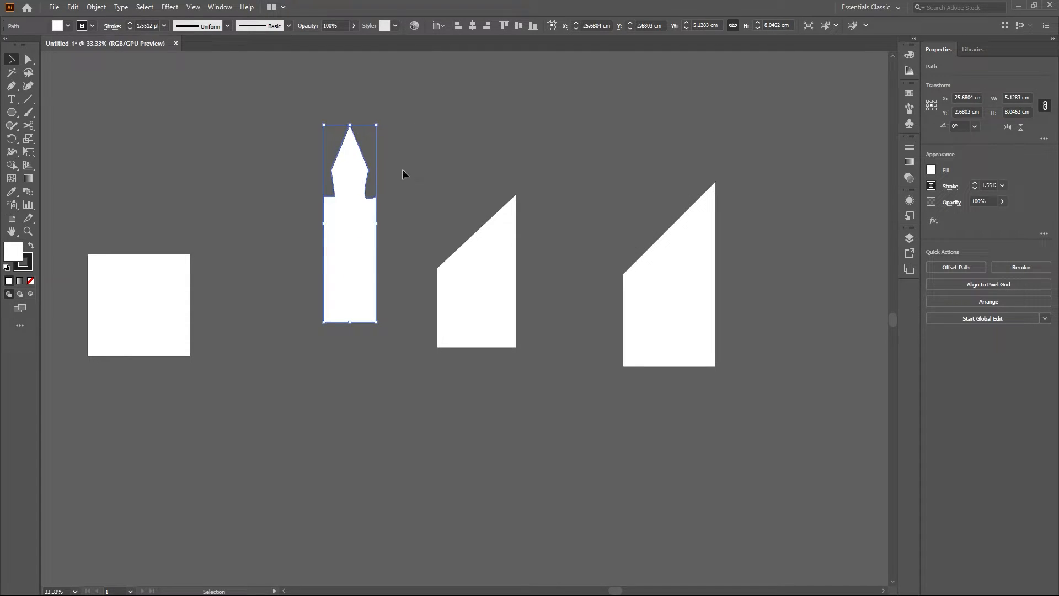
{"action": "left_click", "coordinate": [424, 180]}
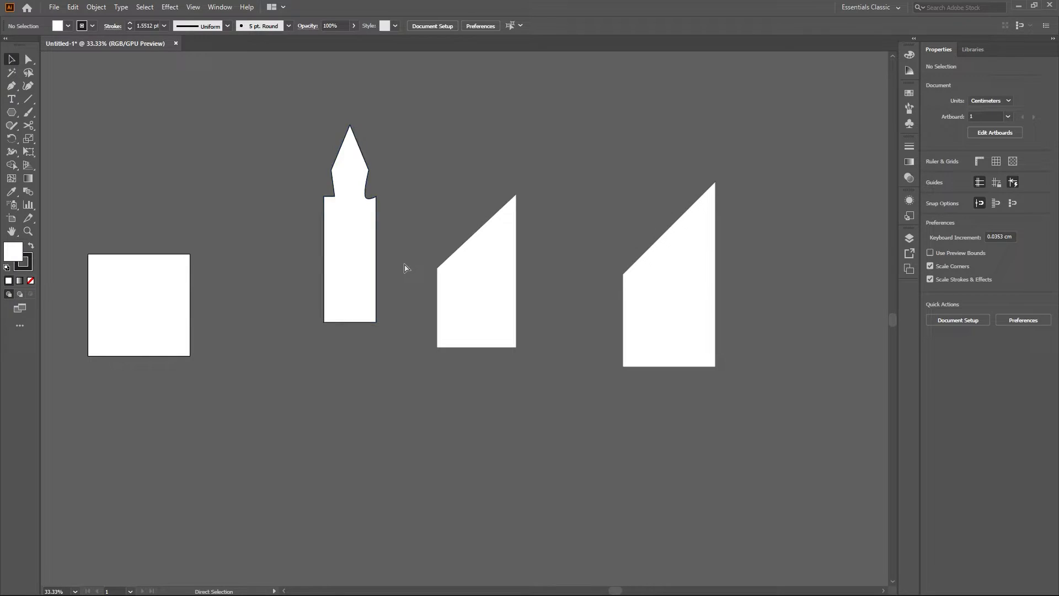
{"action": "key", "text": "ctrl+z"}
Try scaling the whole pointed-roof shape downward from its bottom edge, undo it, and clear the selection
{"action": "left_click", "coordinate": [356, 308]}
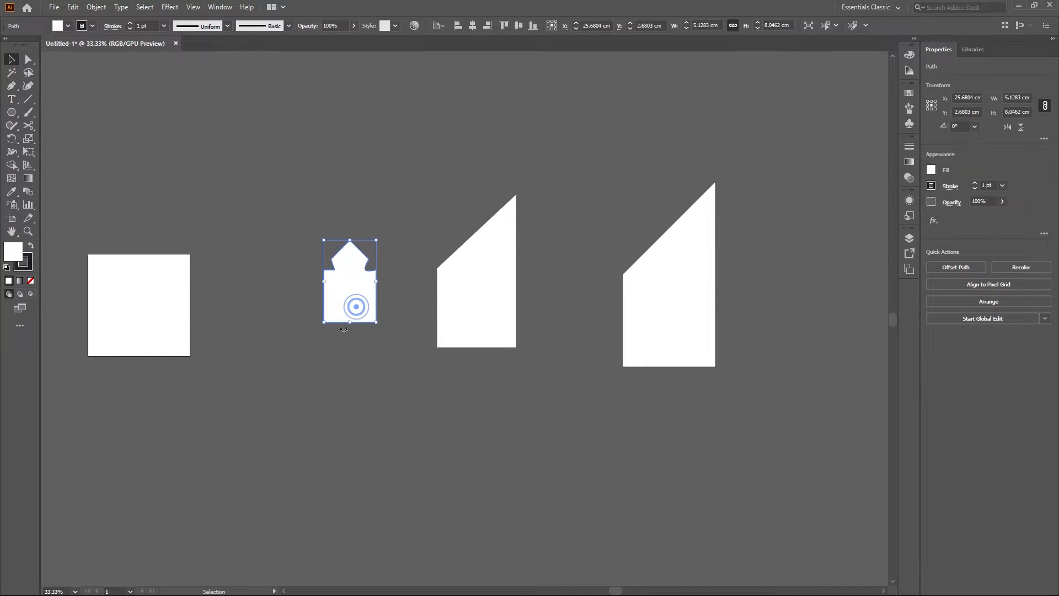
{"action": "left_click_drag", "start_coordinate": [349, 325], "coordinate": [345, 440]}
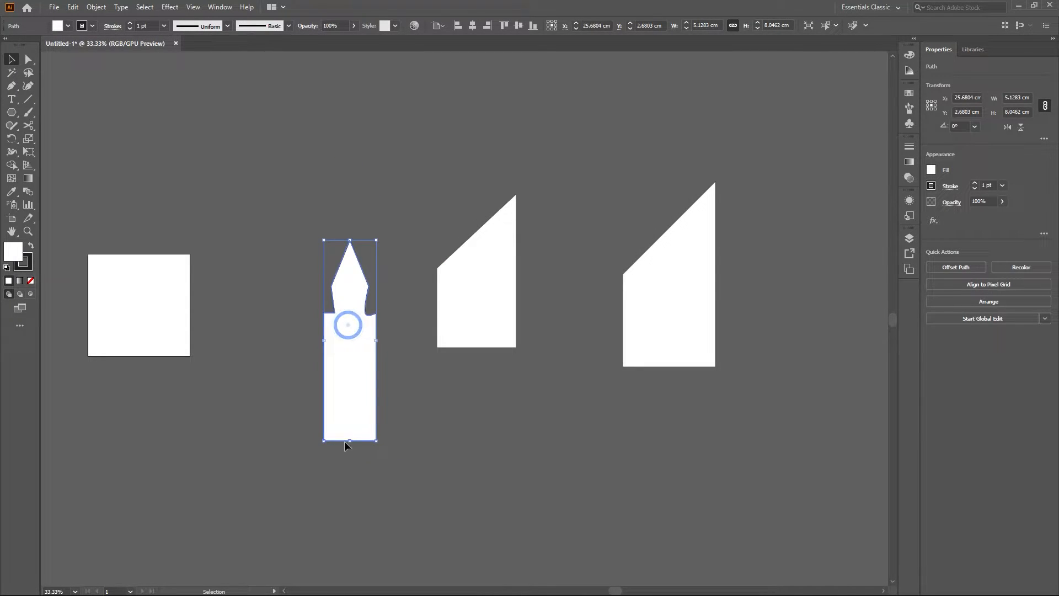
{"action": "left_click", "coordinate": [433, 390]}
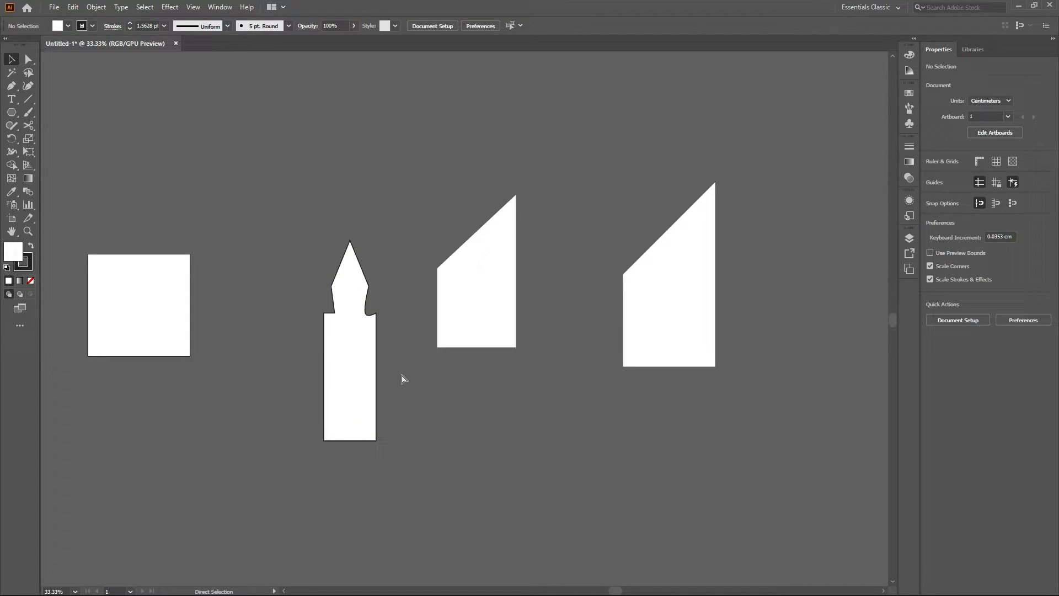
{"action": "key", "text": "ctrl+z"}
{"action": "left_click", "coordinate": [393, 398]}
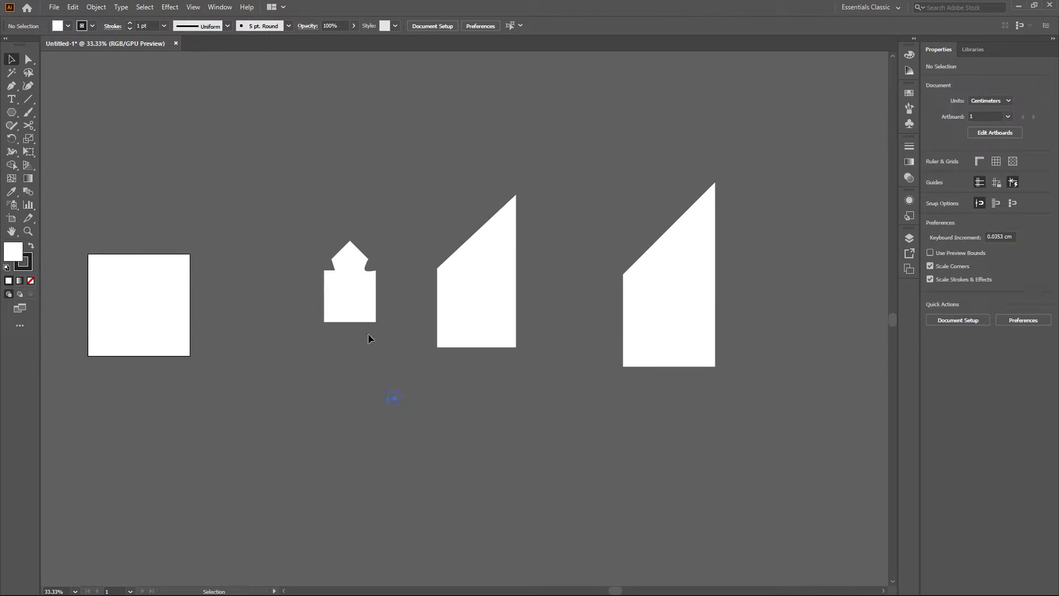
Stretch the pointed-roof shape to about 21.51 cm tall by moving only its two bottom anchors straight down, and clear the selection
{"action": "left_click", "coordinate": [28, 59]}
{"action": "left_click_drag", "start_coordinate": [312, 315], "coordinate": [397, 348]}
{"action": "scroll", "coordinate": [374, 333], "scroll_direction": "up", "scroll_amount": 1}
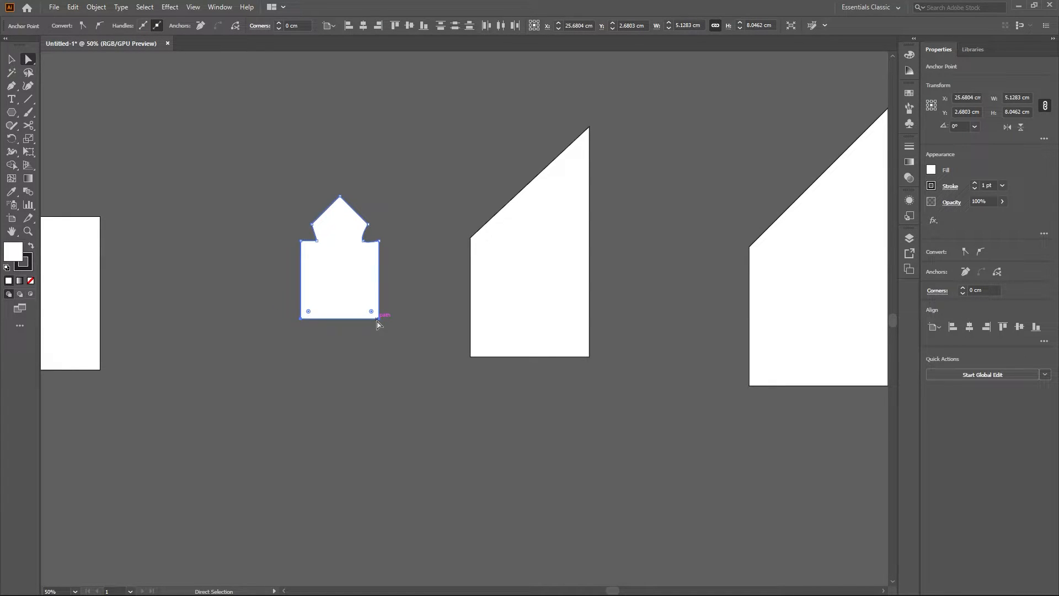
{"action": "left_click_drag", "start_coordinate": [379, 320], "coordinate": [378, 525]}
{"action": "left_click", "coordinate": [285, 198]}
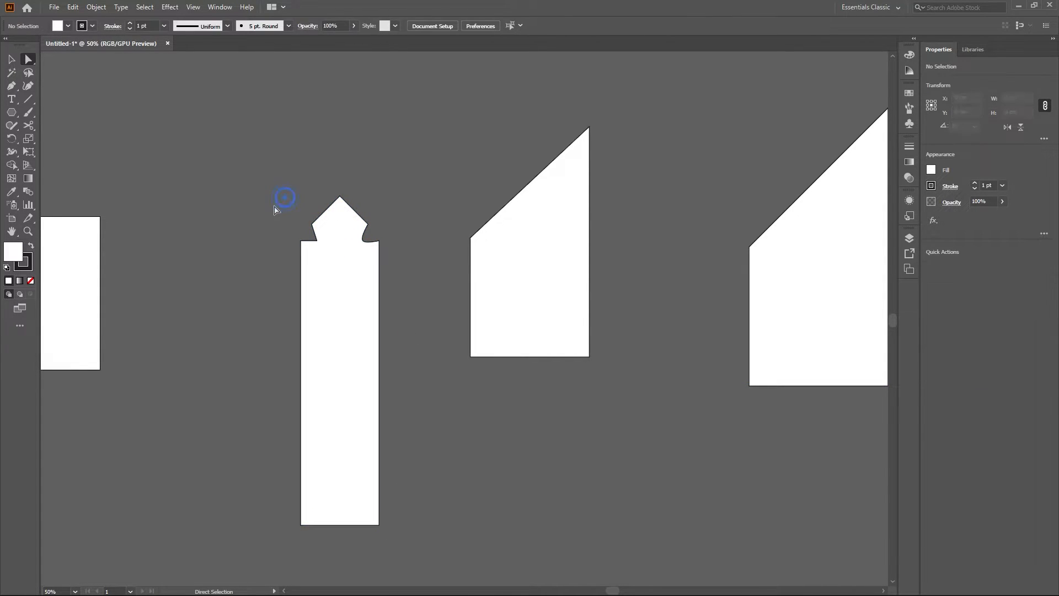
{"action": "left_click_drag", "start_coordinate": [267, 184], "coordinate": [439, 326]}
{"action": "scroll", "coordinate": [420, 449], "scroll_direction": "down", "scroll_amount": 3}
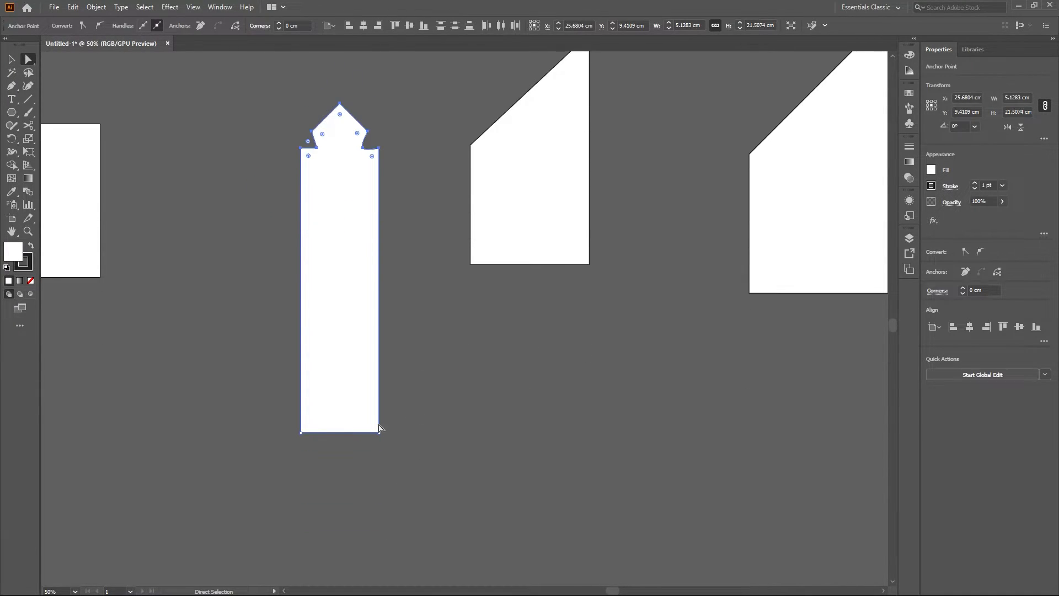
{"action": "scroll", "coordinate": [515, 425], "scroll_direction": "down", "scroll_amount": 4}
{"action": "left_click", "coordinate": [514, 425]}
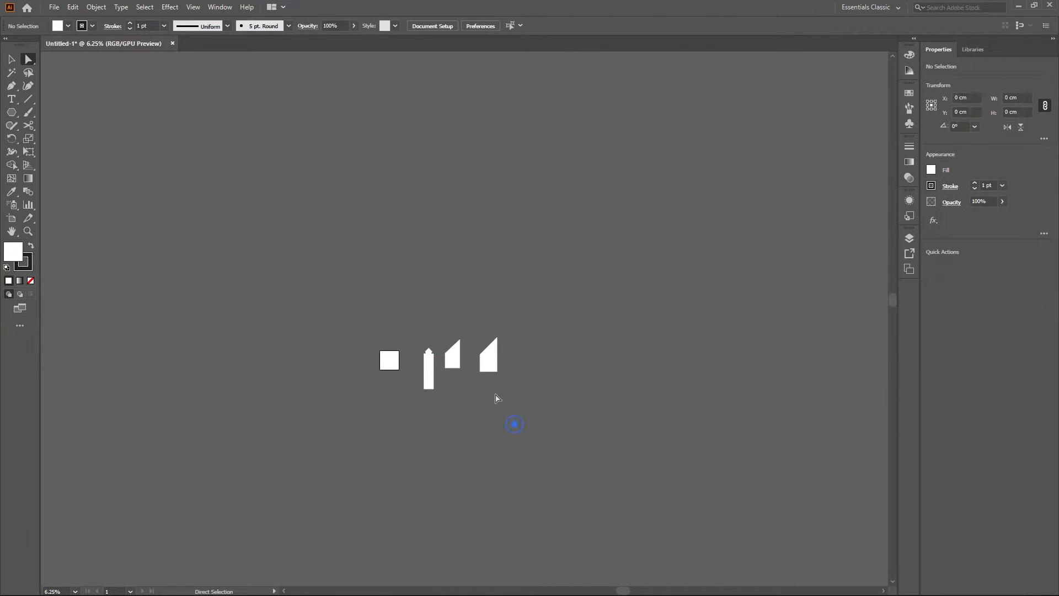
Convert the left junction anchor below the pointed roof to a smooth point, and deselect the shape
{"action": "scroll", "coordinate": [479, 383], "scroll_direction": "up", "scroll_amount": 3}
{"action": "scroll", "coordinate": [330, 343], "scroll_direction": "up", "scroll_amount": 3}
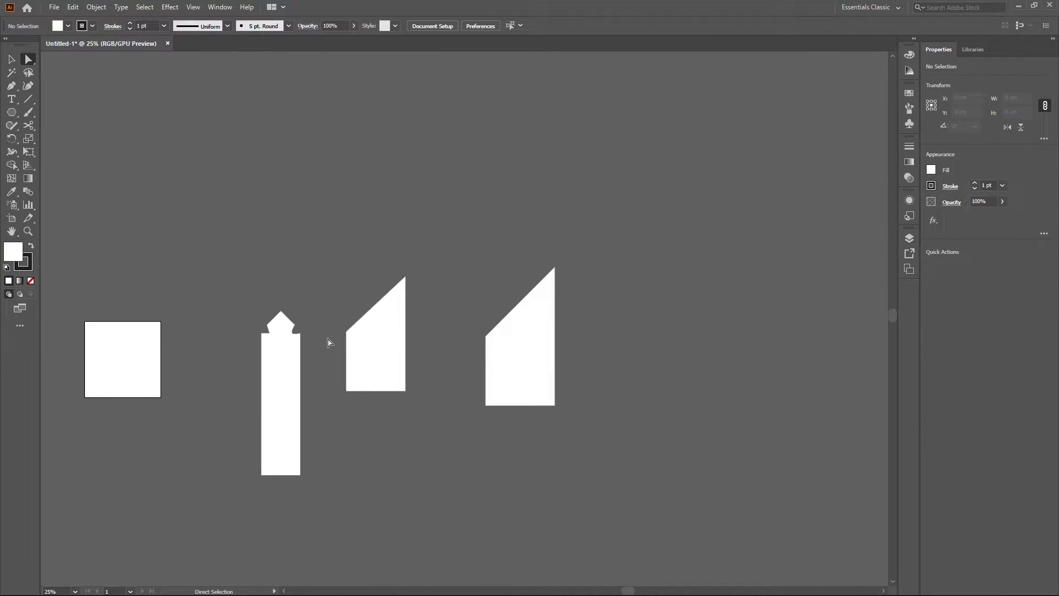
{"action": "scroll", "coordinate": [341, 367], "scroll_direction": "up", "scroll_amount": 1}
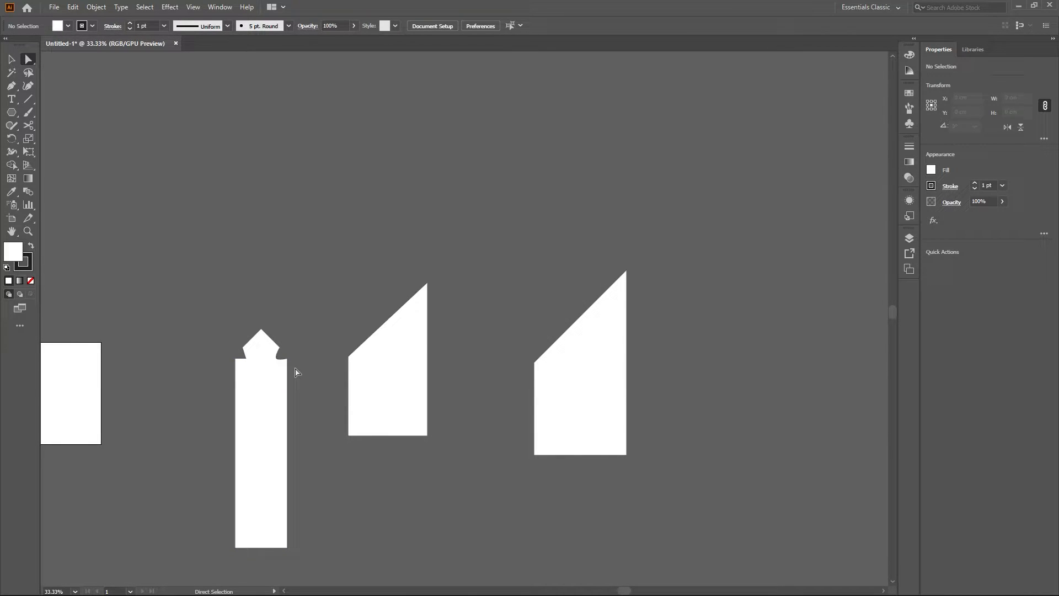
{"action": "scroll", "coordinate": [274, 356], "scroll_direction": "up", "scroll_amount": 4}
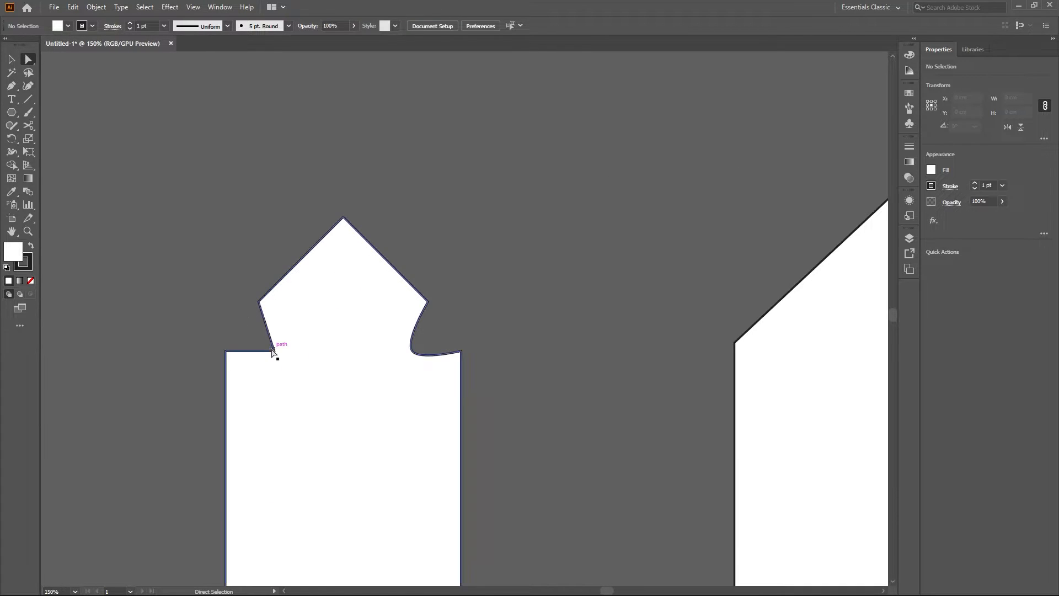
{"action": "left_click", "coordinate": [274, 351]}
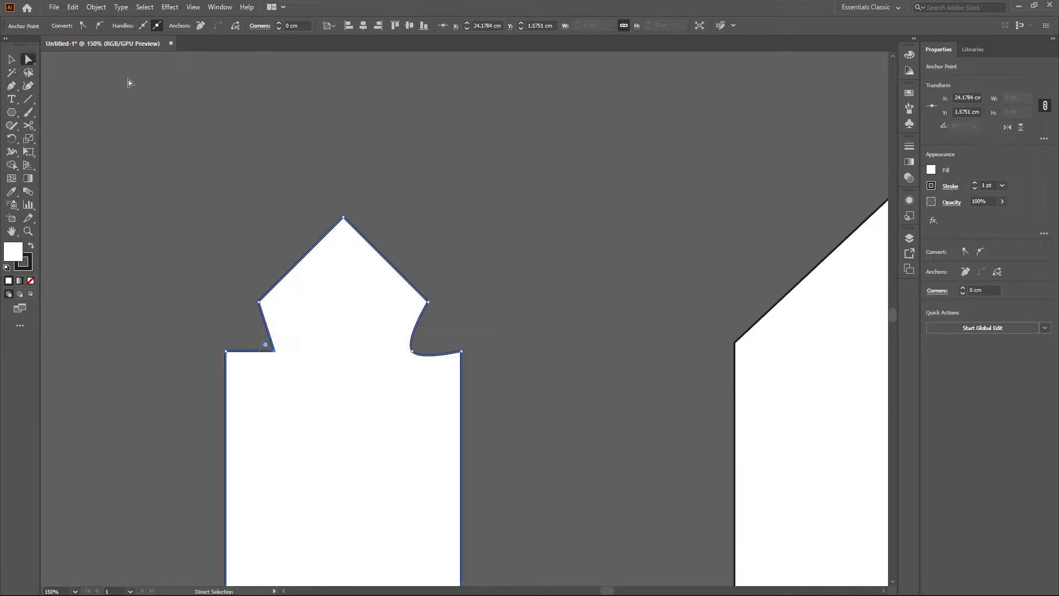
{"action": "left_click", "coordinate": [100, 25]}
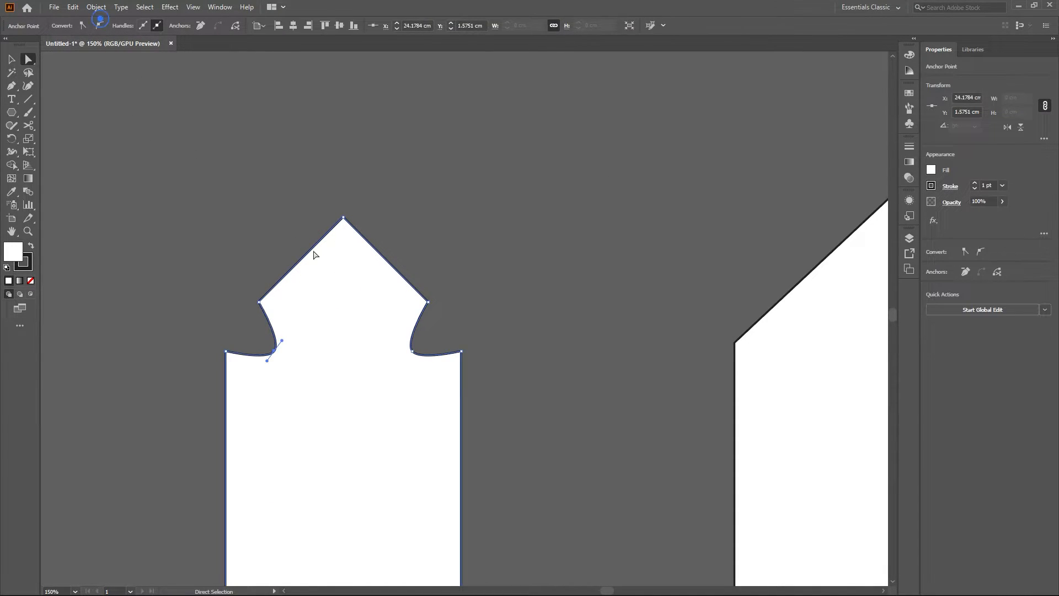
{"action": "left_click", "coordinate": [565, 286]}
{"action": "scroll", "coordinate": [565, 287], "scroll_direction": "down", "scroll_amount": 5}
{"action": "left_click_drag", "start_coordinate": [567, 287], "coordinate": [470, 203]}
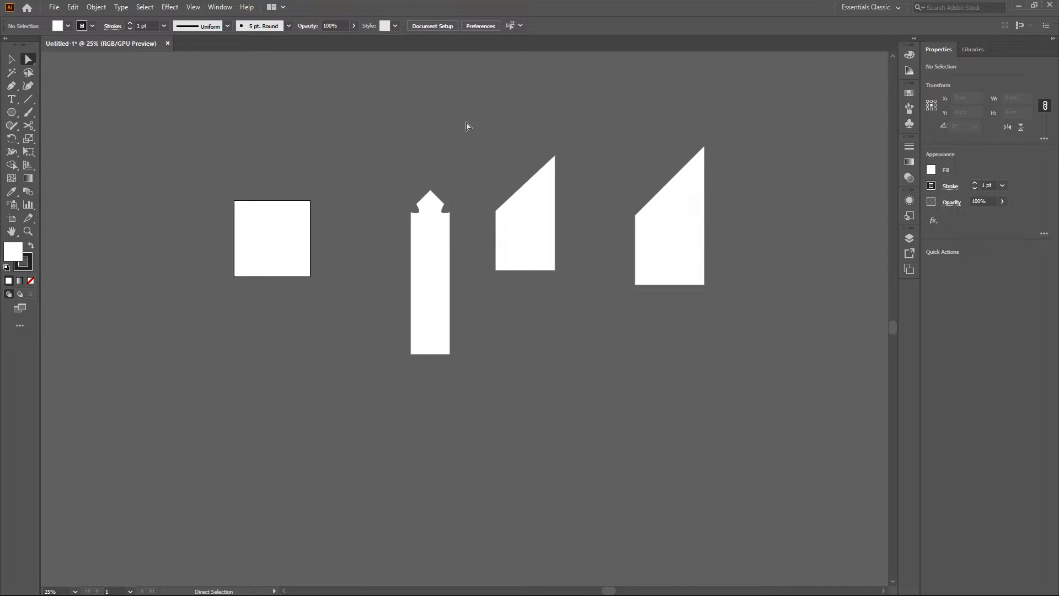
Draw a closed, irregular eight-corner polygon with straight Pen tool segments on the artboard
{"action": "key", "text": "ctrl+0"}
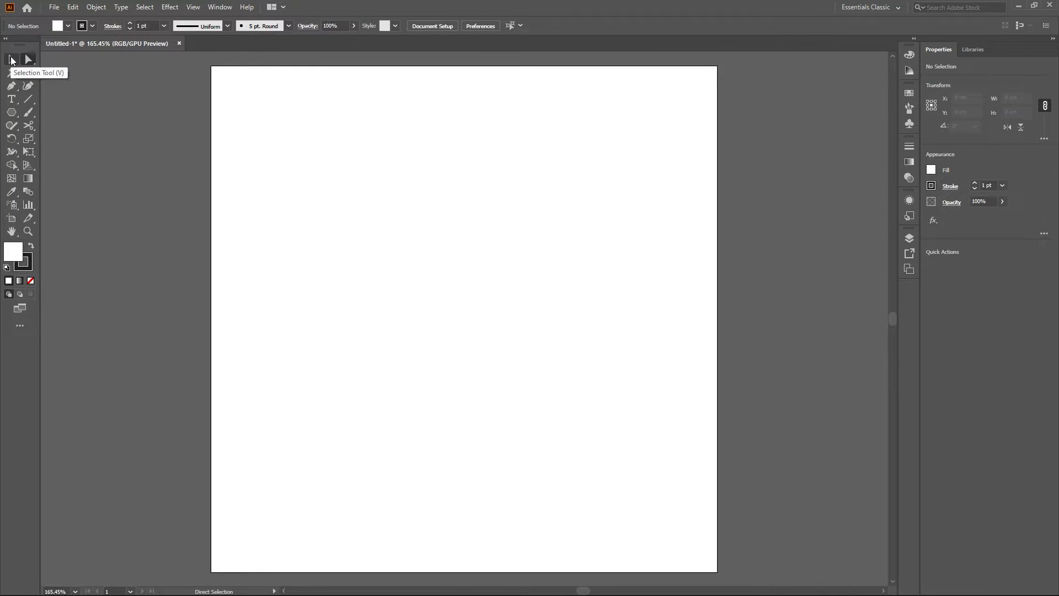
{"action": "left_click", "coordinate": [12, 60]}
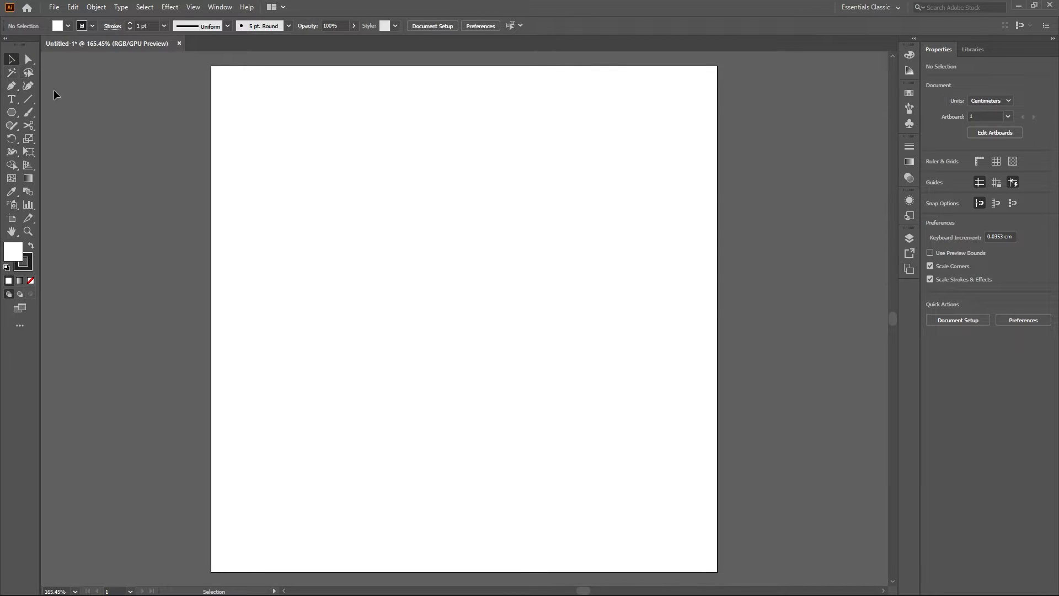
{"action": "left_click", "coordinate": [28, 60]}
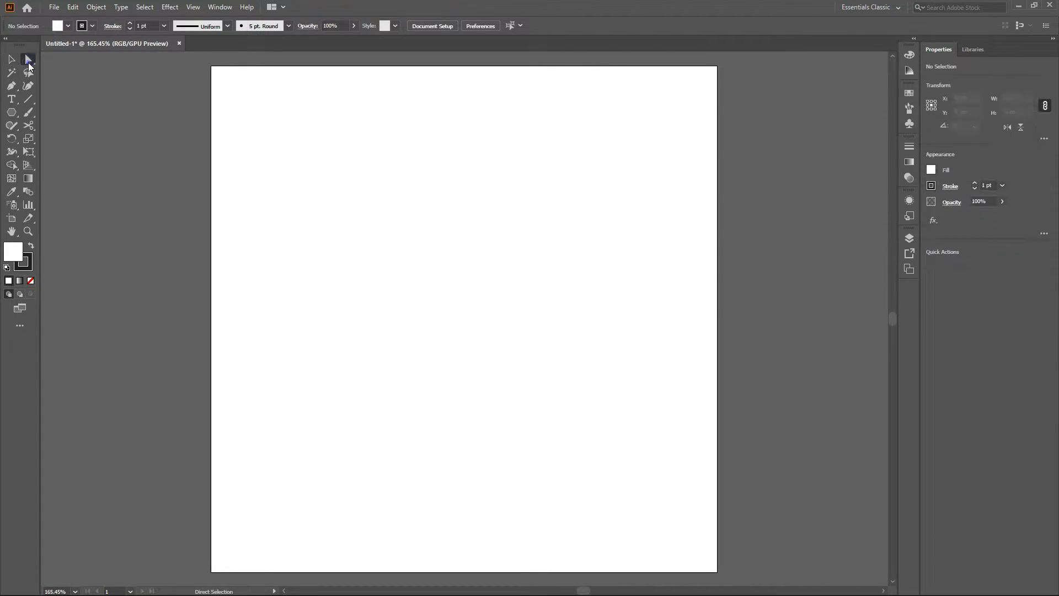
{"action": "left_click", "coordinate": [11, 87]}
{"action": "left_click", "coordinate": [276, 174]}
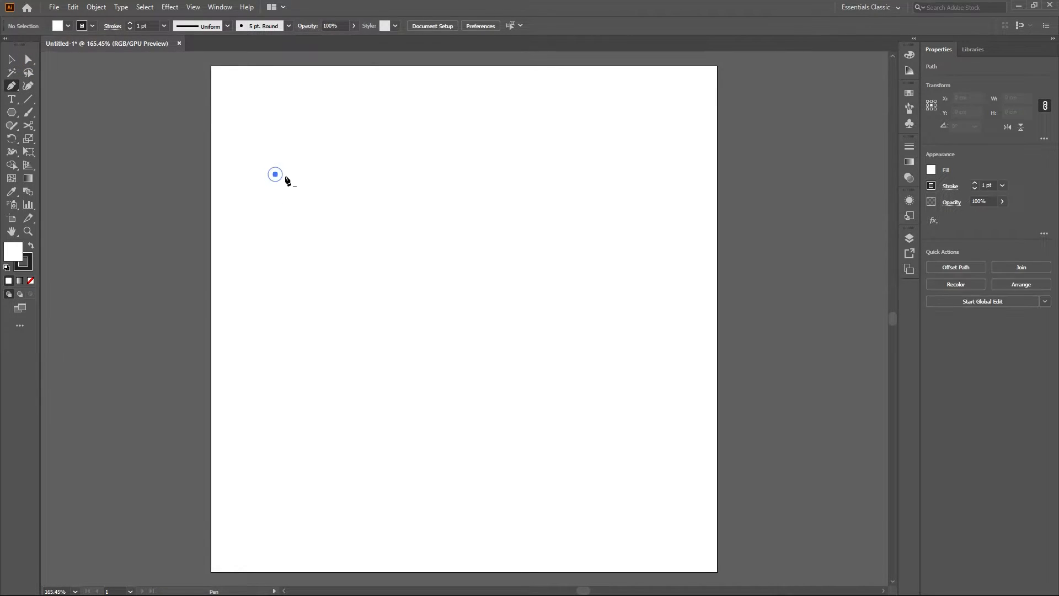
{"action": "left_click", "coordinate": [394, 175]}
{"action": "left_click", "coordinate": [460, 273]}
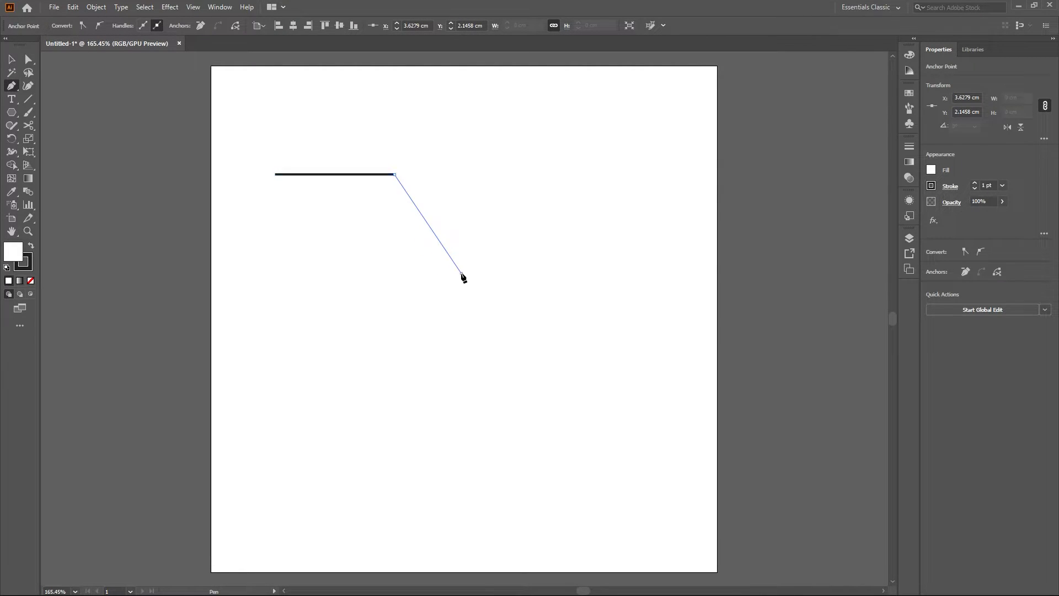
{"action": "left_click", "coordinate": [598, 319]}
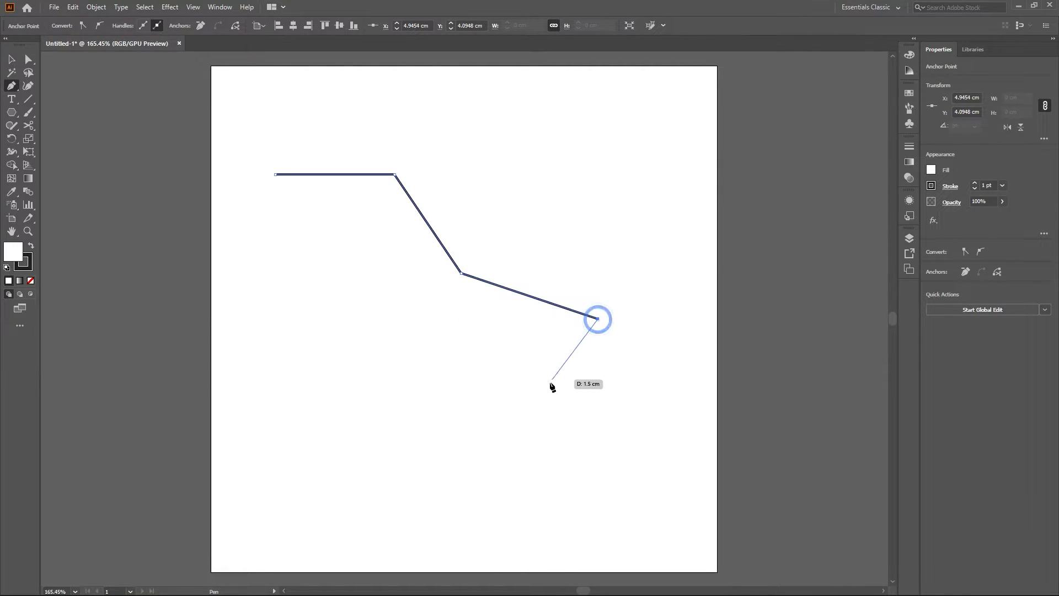
{"action": "left_click", "coordinate": [543, 427]}
{"action": "left_click", "coordinate": [430, 447]}
{"action": "left_click", "coordinate": [318, 384]}
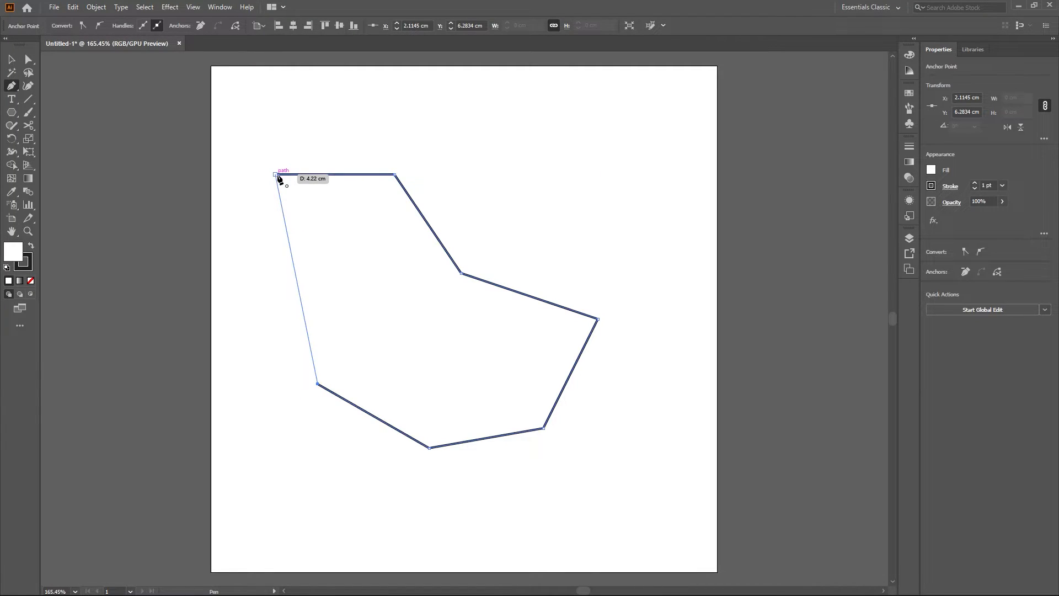
{"action": "left_click", "coordinate": [273, 318]}
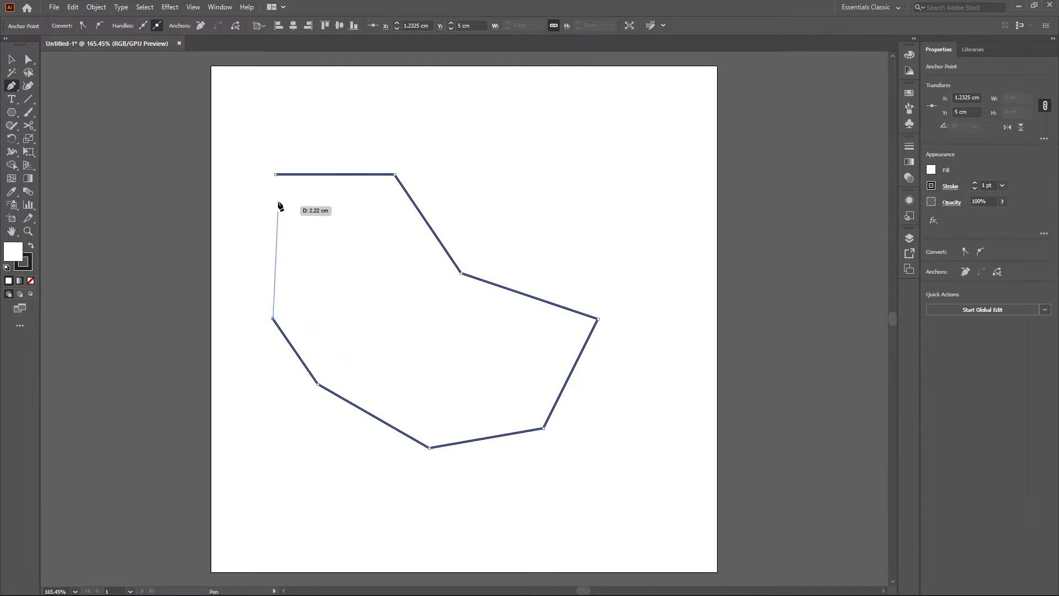
{"action": "left_click", "coordinate": [275, 174]}
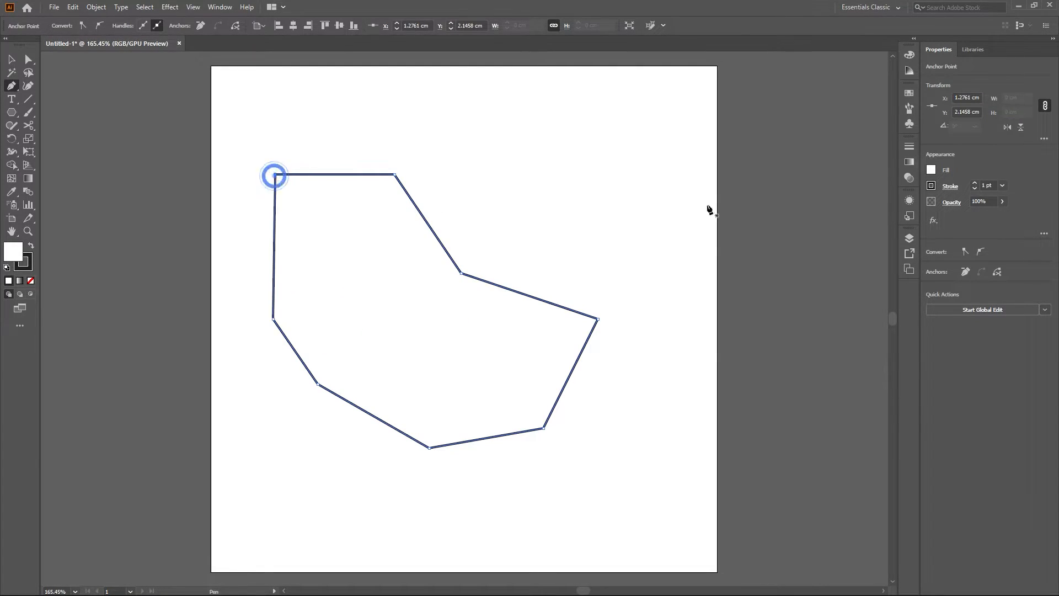
Move the straight-sided polygon off the artboard to its right, and delete it
{"action": "left_click", "coordinate": [17, 57]}
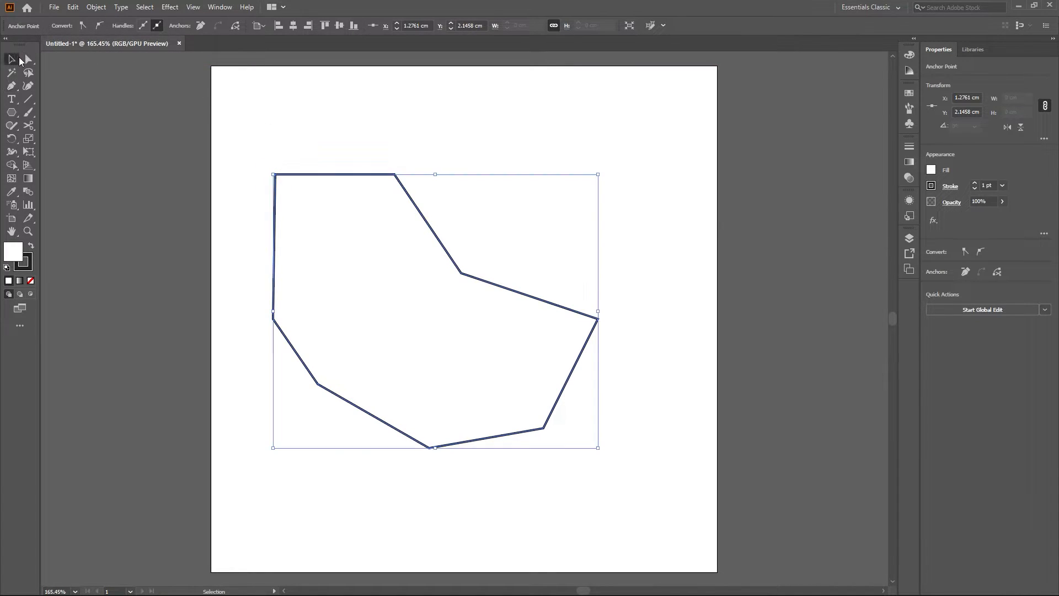
{"action": "scroll", "coordinate": [446, 230], "scroll_direction": "down", "scroll_amount": 4}
{"action": "left_click_drag", "start_coordinate": [426, 229], "coordinate": [557, 237]}
{"action": "left_click", "coordinate": [714, 237]}
{"action": "scroll", "coordinate": [523, 199], "scroll_direction": "up", "scroll_amount": 3}
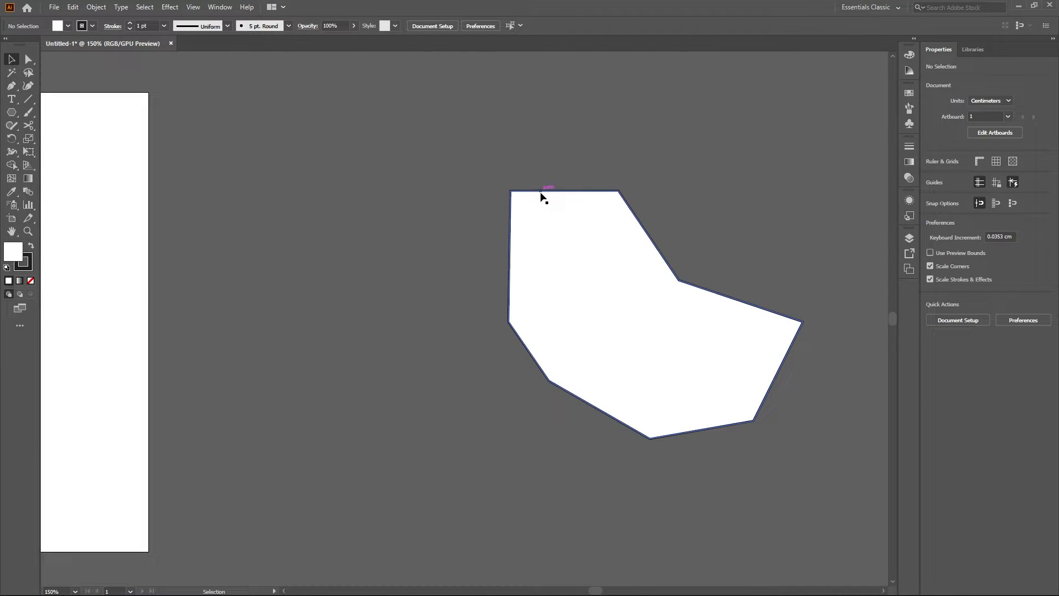
{"action": "left_click", "coordinate": [580, 256]}
{"action": "key", "text": "Delete"}
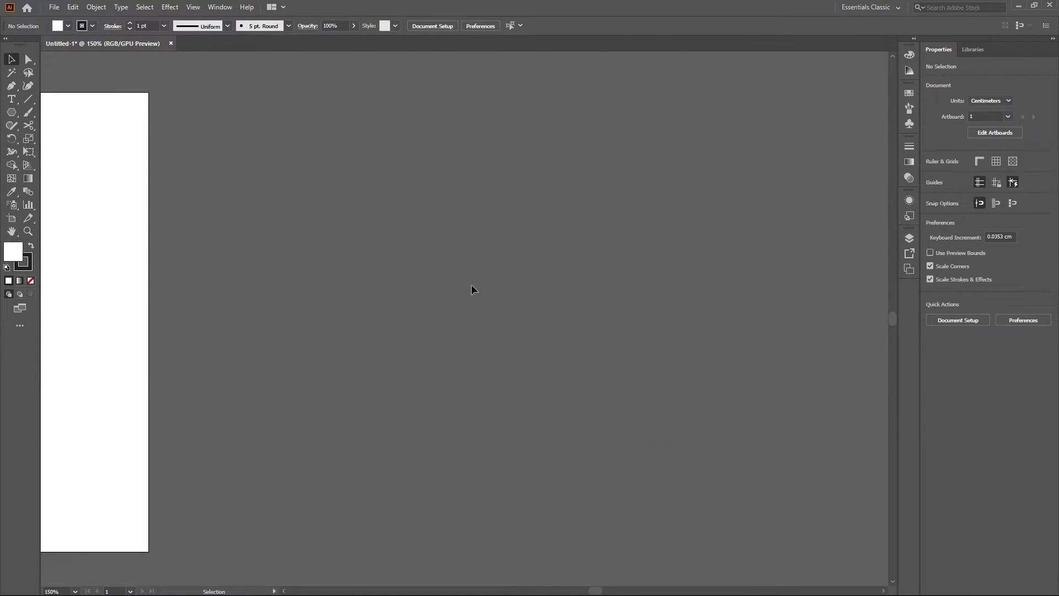
Start a Pen path on the artboard with a horizontal segment from about X 1.23 to 4.76 cm, followed by one curved segment ending lower right
{"action": "scroll", "coordinate": [443, 294], "scroll_direction": "down", "scroll_amount": 2}
{"action": "left_click_drag", "start_coordinate": [203, 300], "coordinate": [442, 295]}
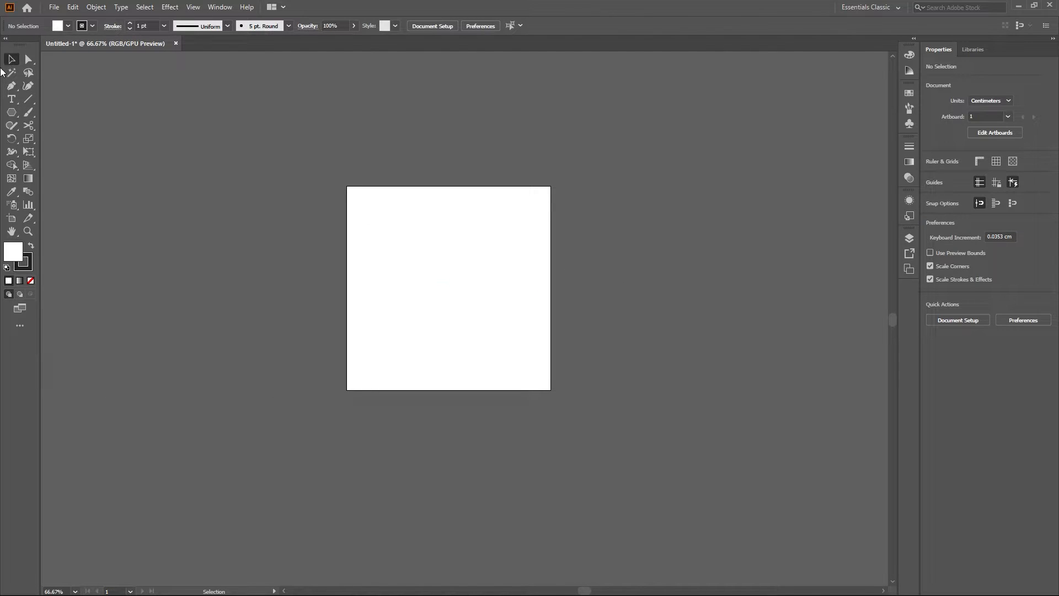
{"action": "left_click", "coordinate": [11, 85]}
{"action": "scroll", "coordinate": [393, 215], "scroll_direction": "up", "scroll_amount": 2}
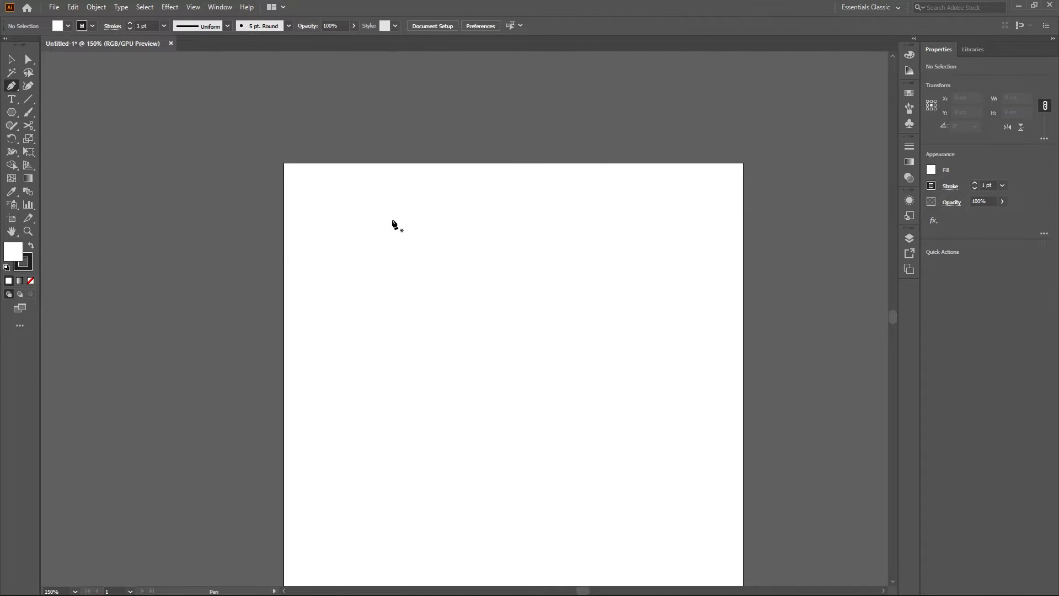
{"action": "left_click", "coordinate": [339, 231]}
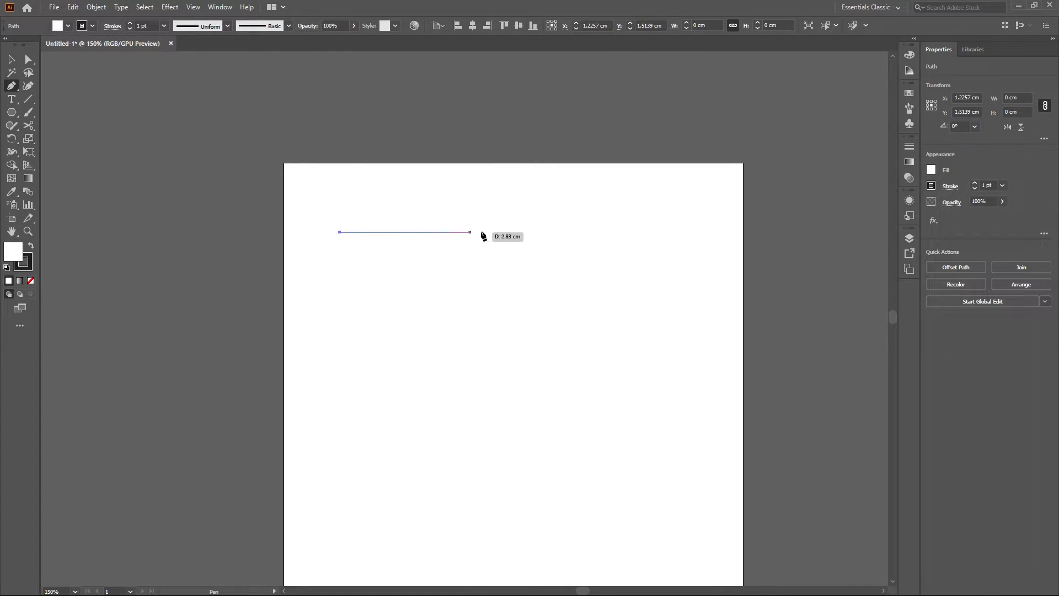
{"action": "left_click_drag", "start_coordinate": [501, 232], "coordinate": [526, 252]}
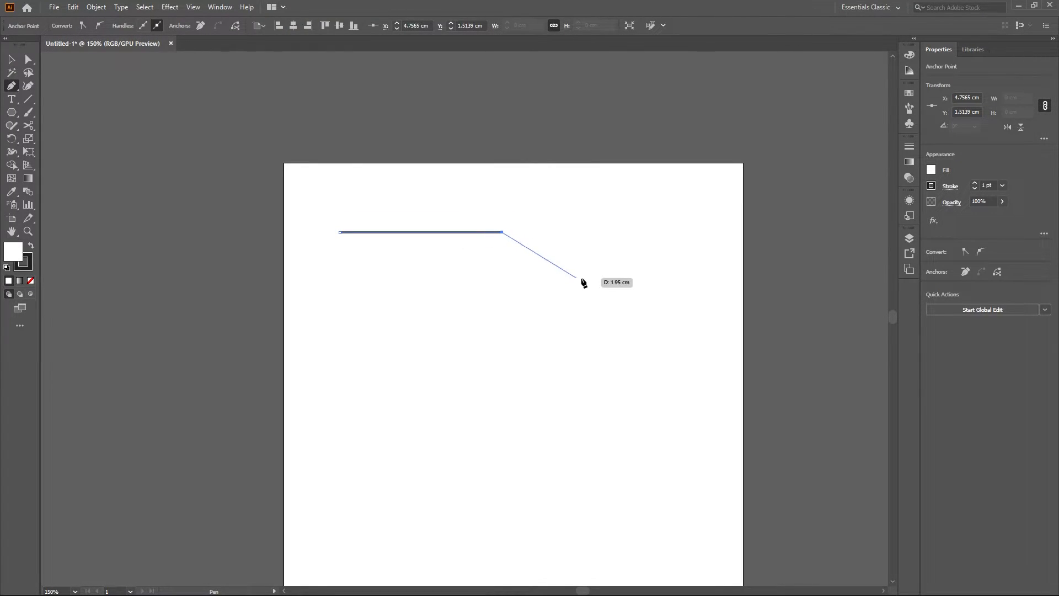
{"action": "left_click", "coordinate": [621, 297]}
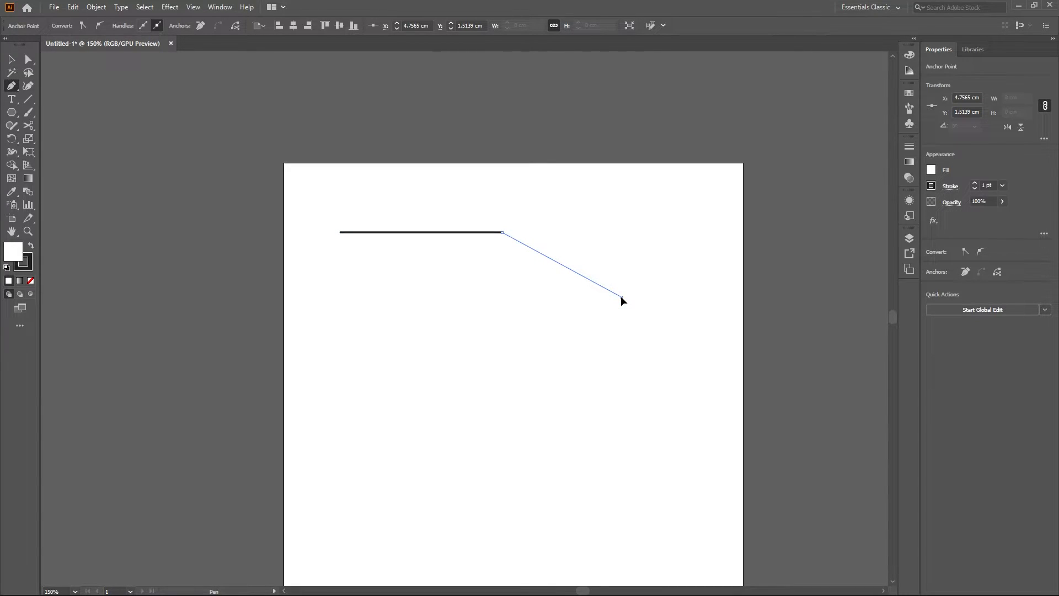
{"action": "left_click_drag", "start_coordinate": [620, 296], "coordinate": [607, 443]}
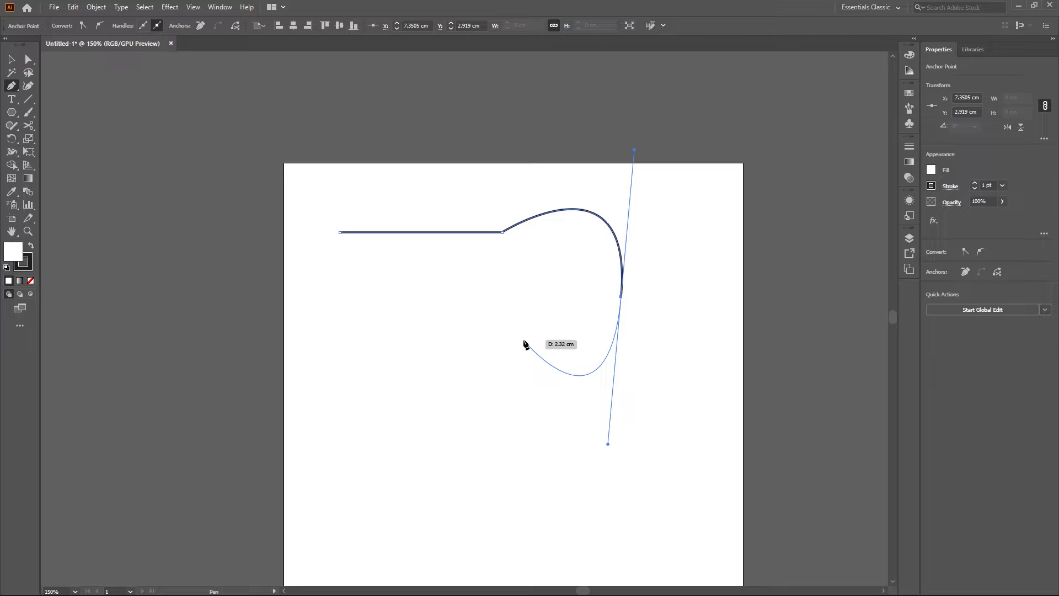
Continue the path around with six smooth anchors forming alternating bulges and notches, and close it at its starting anchor
{"action": "left_click_drag", "start_coordinate": [522, 340], "coordinate": [479, 385]}
{"action": "left_click_drag", "start_coordinate": [581, 439], "coordinate": [552, 516]}
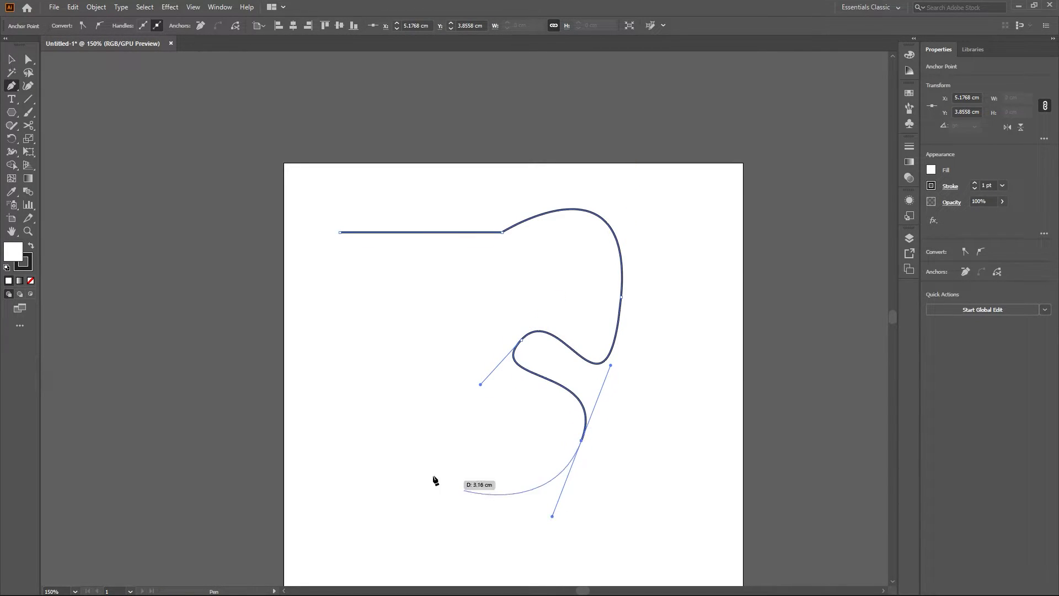
{"action": "left_click_drag", "start_coordinate": [447, 490], "coordinate": [415, 426]}
{"action": "left_click_drag", "start_coordinate": [348, 465], "coordinate": [356, 361]}
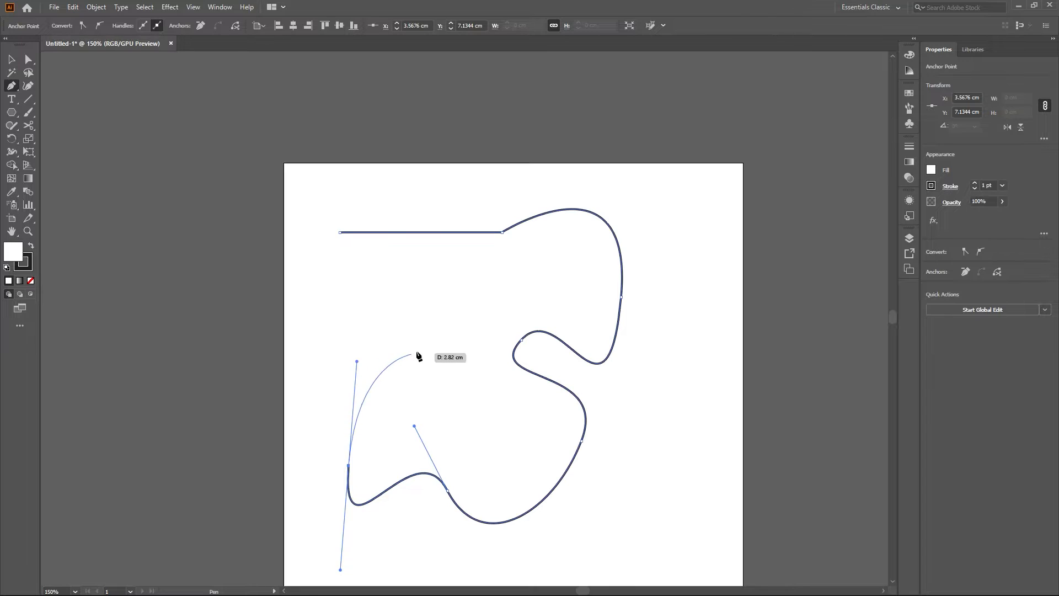
{"action": "left_click_drag", "start_coordinate": [433, 346], "coordinate": [418, 298]}
{"action": "left_click_drag", "start_coordinate": [336, 275], "coordinate": [342, 251]}
{"action": "left_click", "coordinate": [340, 232]}
Move the closed curved shape off the artboard to about X 23.86 cm, Y 4.03 cm
{"action": "left_click", "coordinate": [12, 59]}
{"action": "scroll", "coordinate": [482, 356], "scroll_direction": "down", "scroll_amount": 3}
{"action": "left_click_drag", "start_coordinate": [482, 333], "coordinate": [669, 234]}
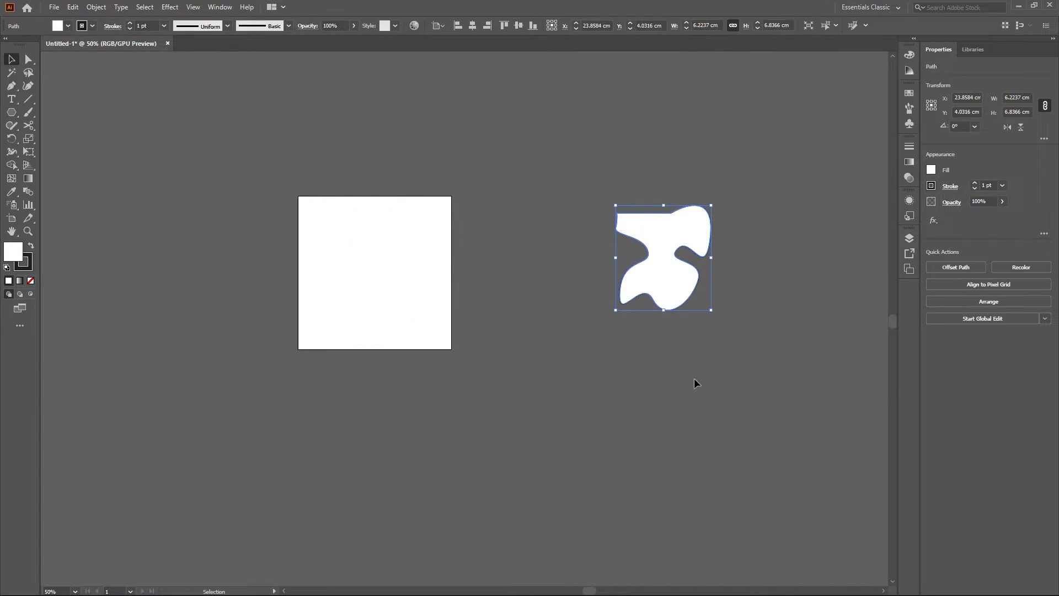
{"action": "left_click", "coordinate": [694, 382]}
{"action": "scroll", "coordinate": [744, 242], "scroll_direction": "down", "scroll_amount": 1}
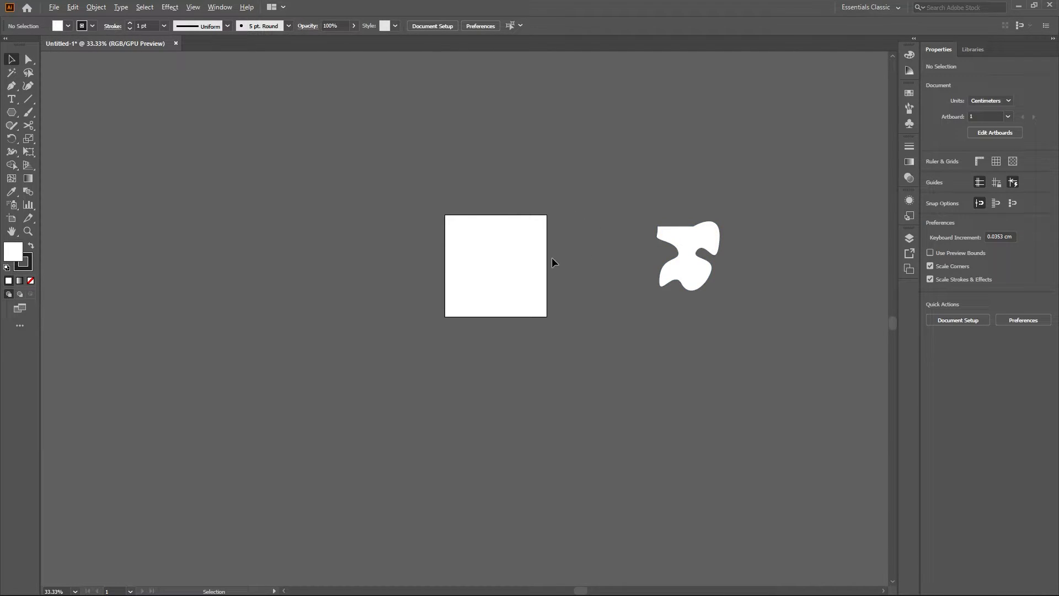
{"action": "scroll", "coordinate": [498, 258], "scroll_direction": "up", "scroll_amount": 1}
{"action": "left_click_drag", "start_coordinate": [809, 264], "coordinate": [618, 278]}
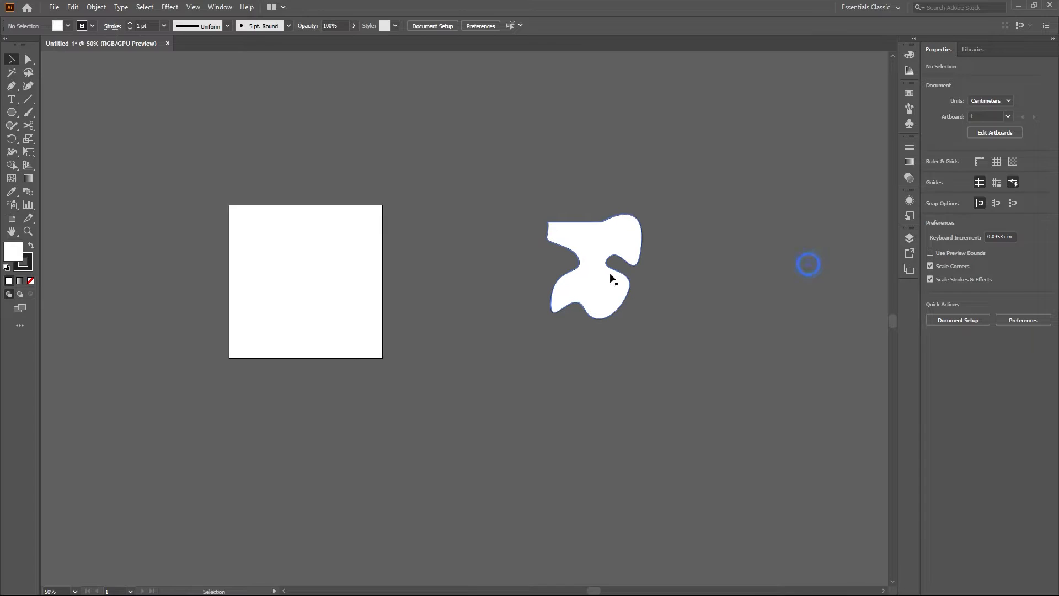
{"action": "left_click", "coordinate": [585, 276]}
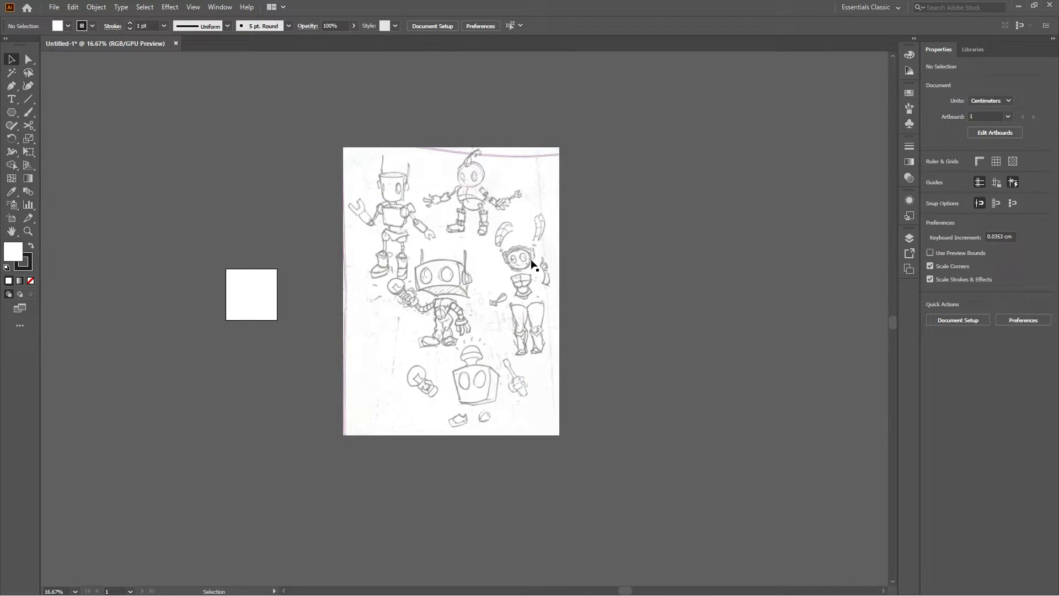
Start a Pen path tracing the bottom robot's face along its straight left edge and arched top, and remove the outgoing handle at the upper-right corner
{"action": "left_click", "coordinate": [14, 90]}
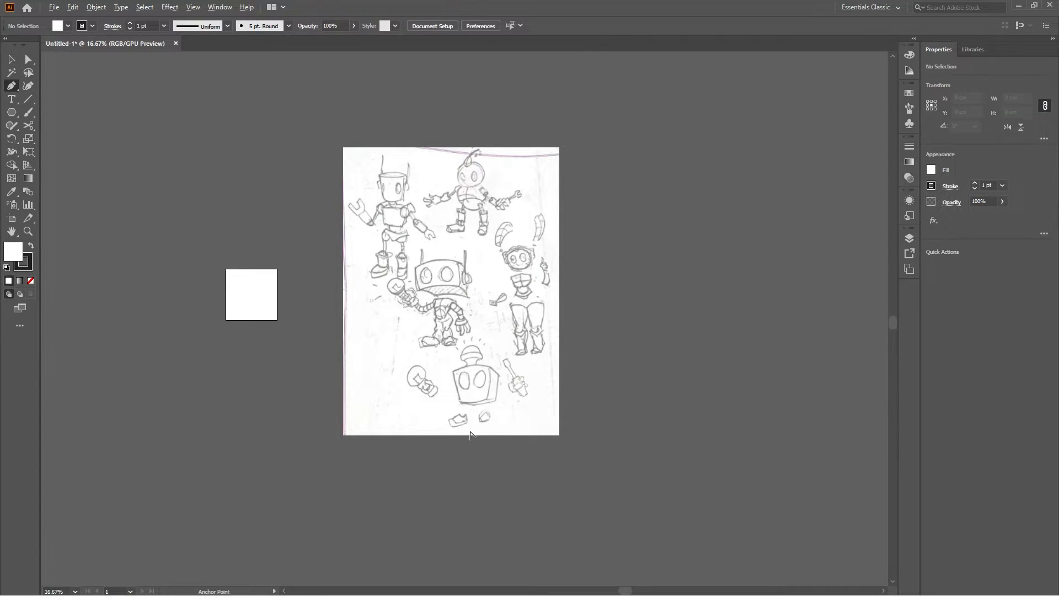
{"action": "scroll", "coordinate": [472, 435], "scroll_direction": "up", "scroll_amount": 1}
{"action": "scroll", "coordinate": [468, 404], "scroll_direction": "up", "scroll_amount": 2}
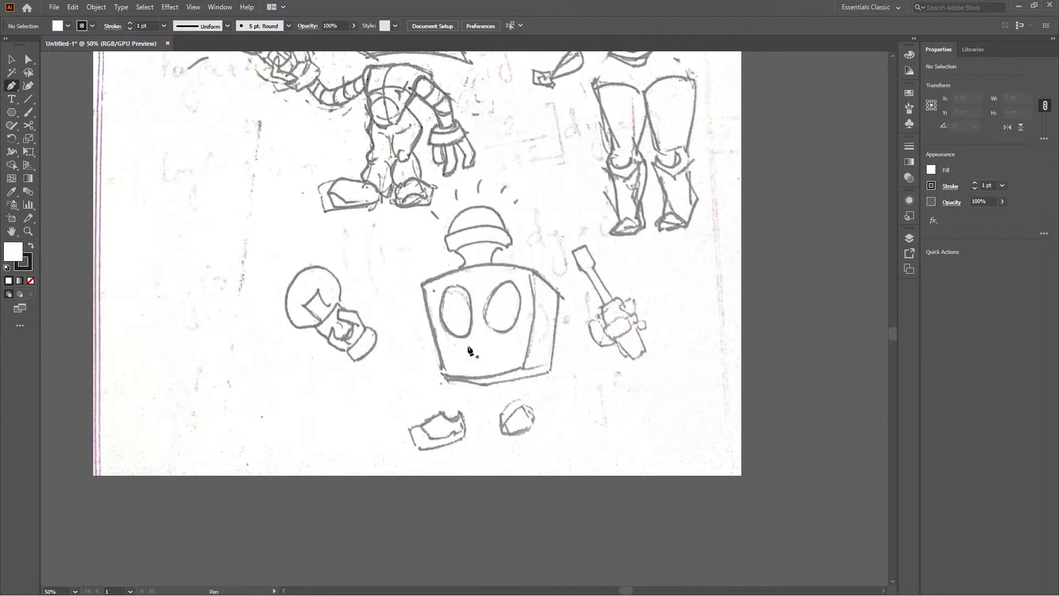
{"action": "scroll", "coordinate": [441, 385], "scroll_direction": "up", "scroll_amount": 2}
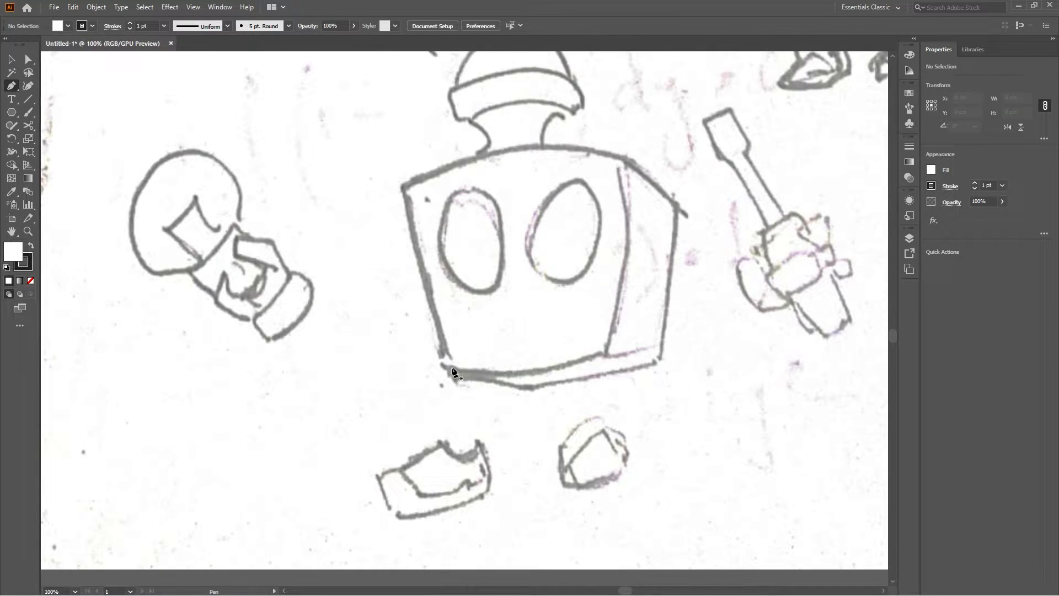
{"action": "left_click", "coordinate": [450, 367]}
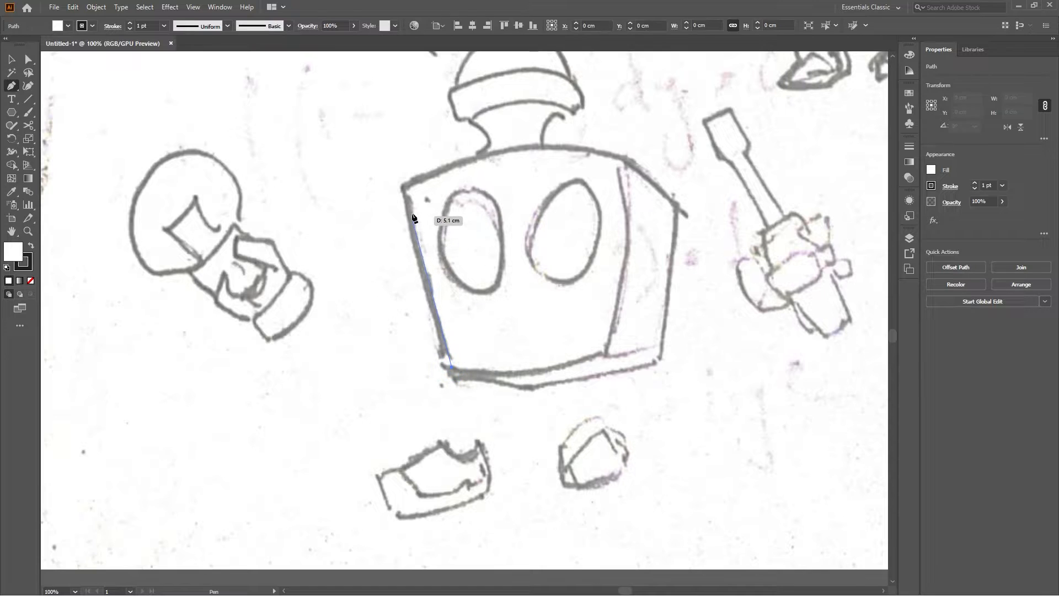
{"action": "left_click", "coordinate": [403, 188]}
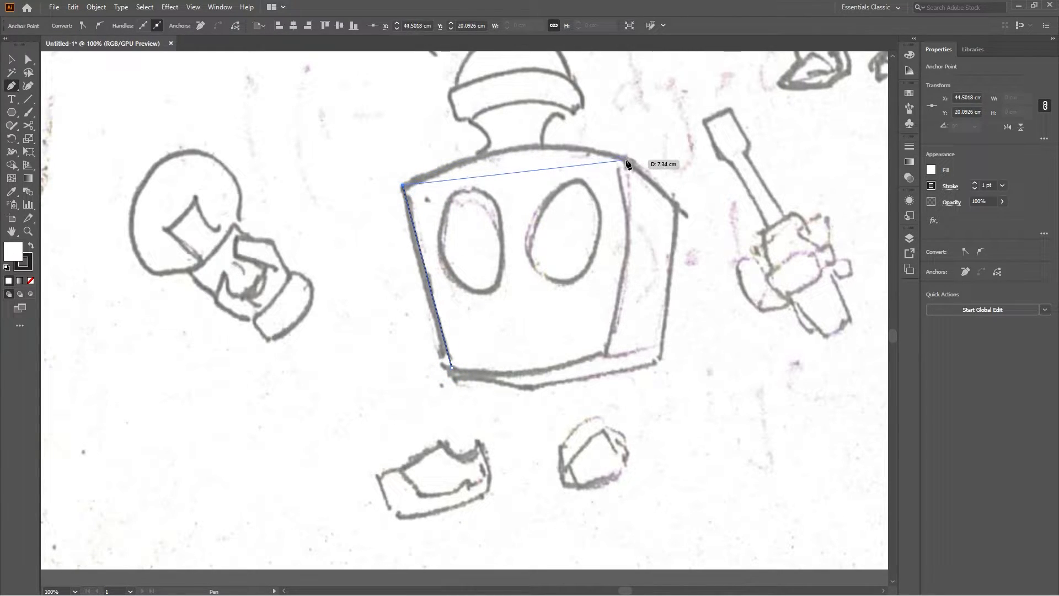
{"action": "left_click_drag", "start_coordinate": [625, 159], "coordinate": [754, 201]}
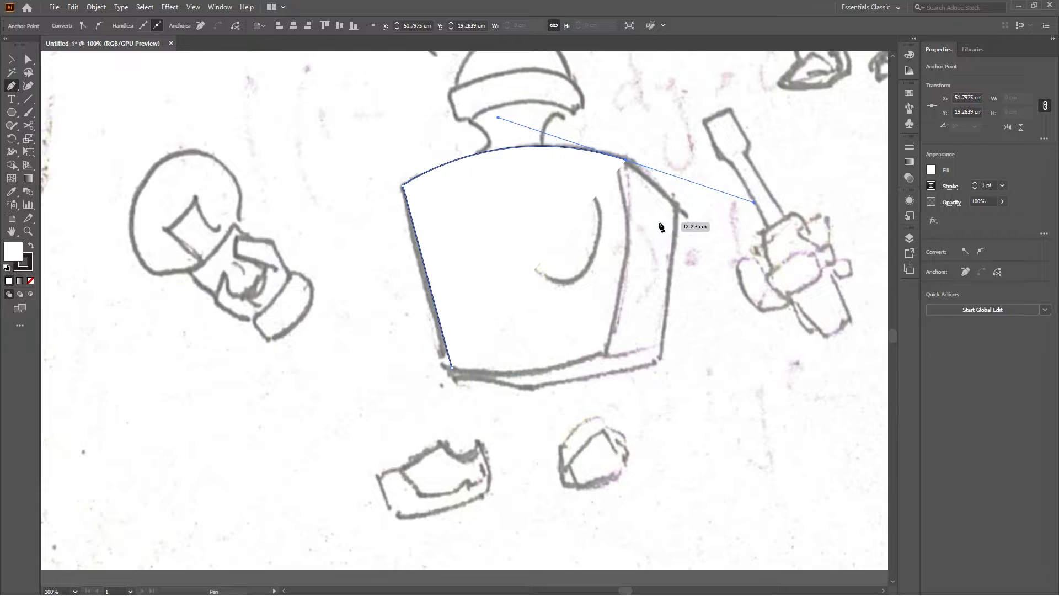
{"action": "left_click", "coordinate": [627, 162]}
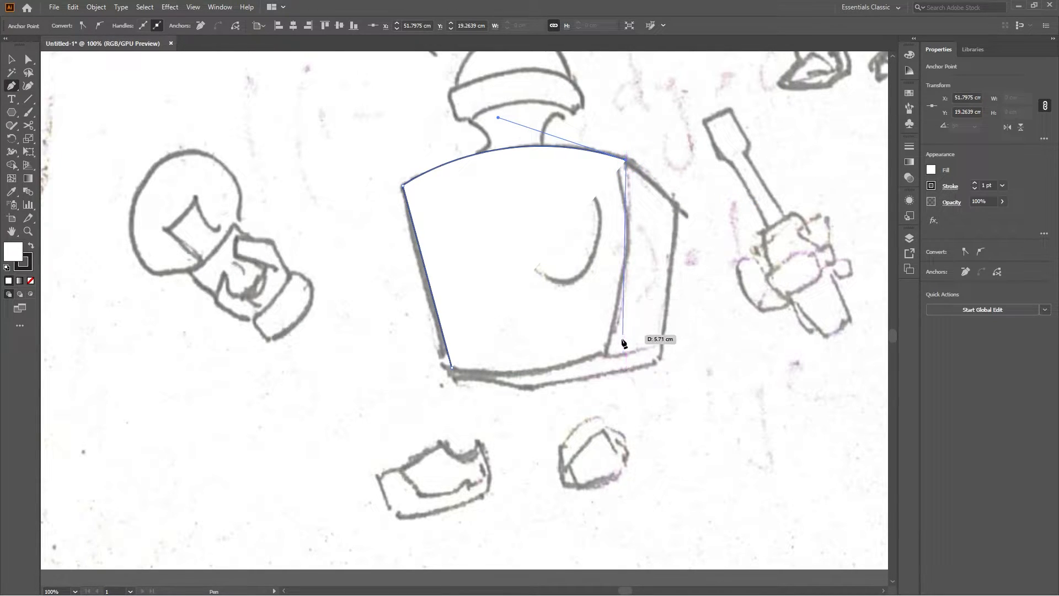
Trace the face's curved right edge, remove the lower corner's outgoing handle, and close the path with a curved bottom edge
{"action": "left_click_drag", "start_coordinate": [606, 352], "coordinate": [570, 436]}
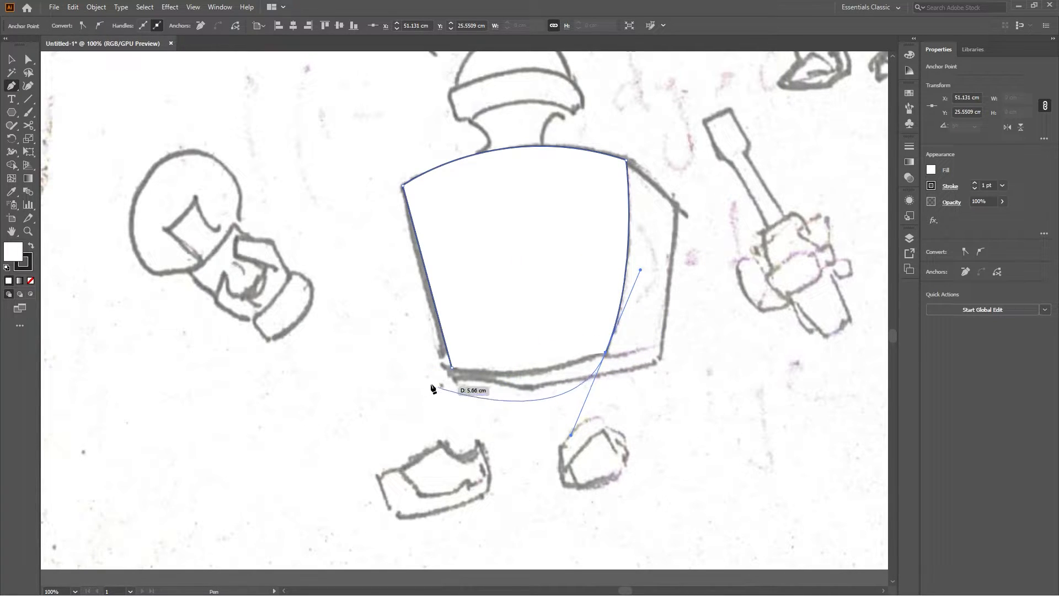
{"action": "key", "text": "Escape"}
{"action": "left_click", "coordinate": [606, 353]}
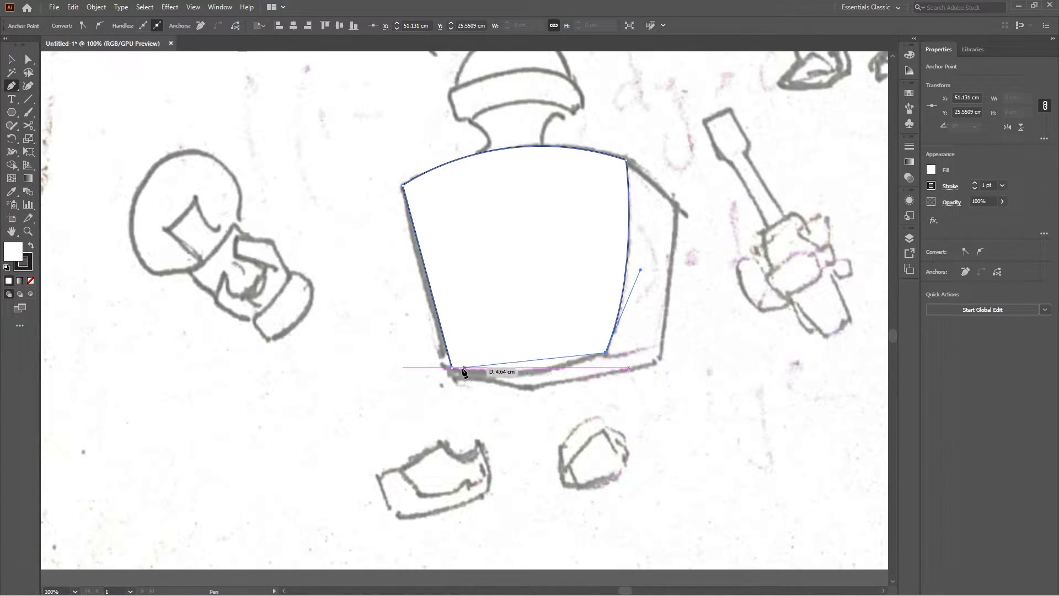
{"action": "left_click_drag", "start_coordinate": [451, 367], "coordinate": [372, 346]}
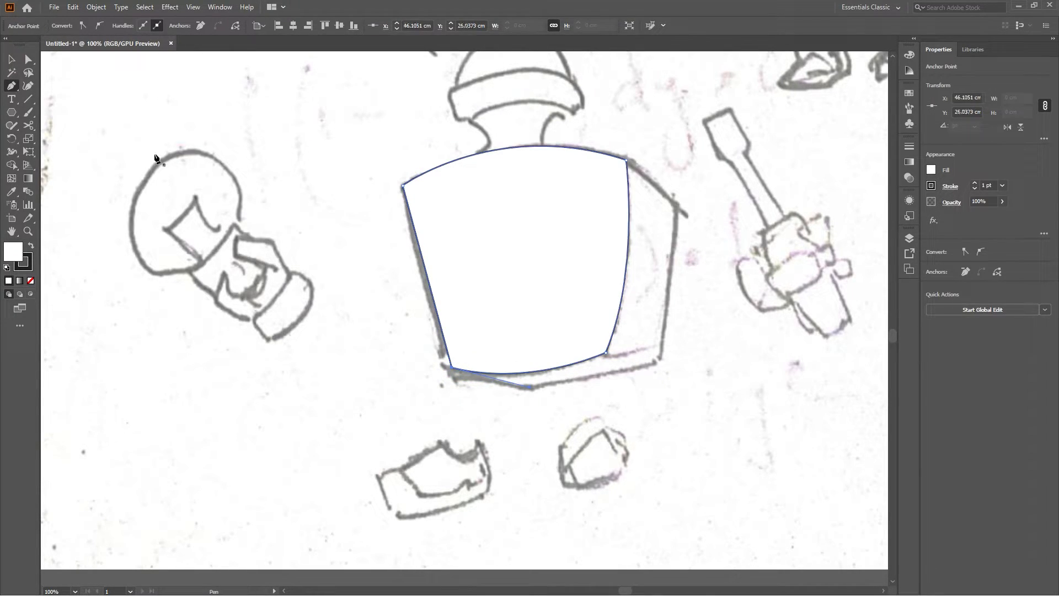
Set the traced face outline to no fill and a 5 pt stroke, and deselect it
{"action": "left_click", "coordinate": [11, 59]}
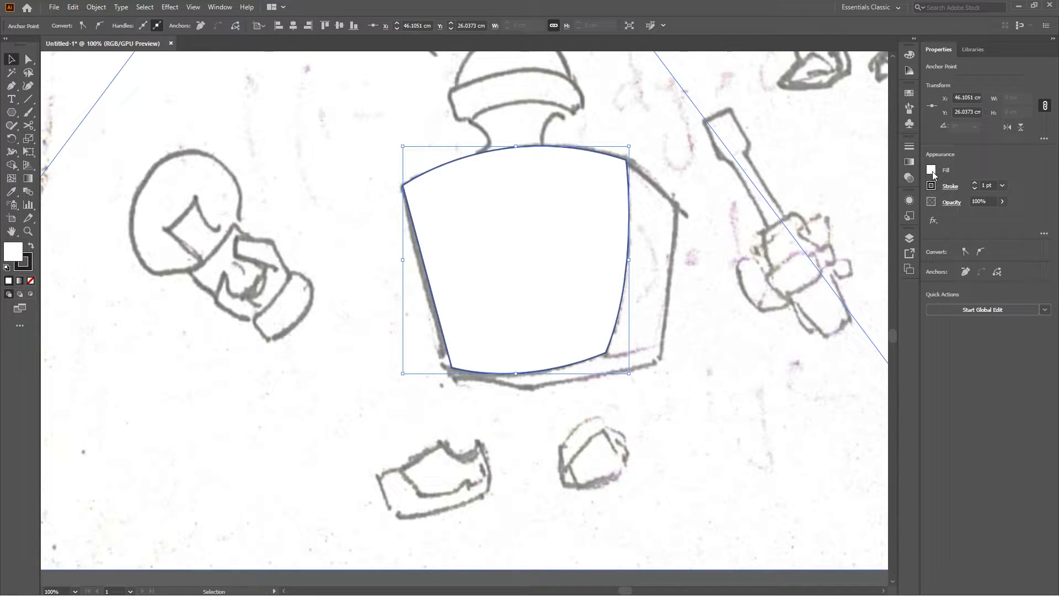
{"action": "left_click", "coordinate": [932, 169]}
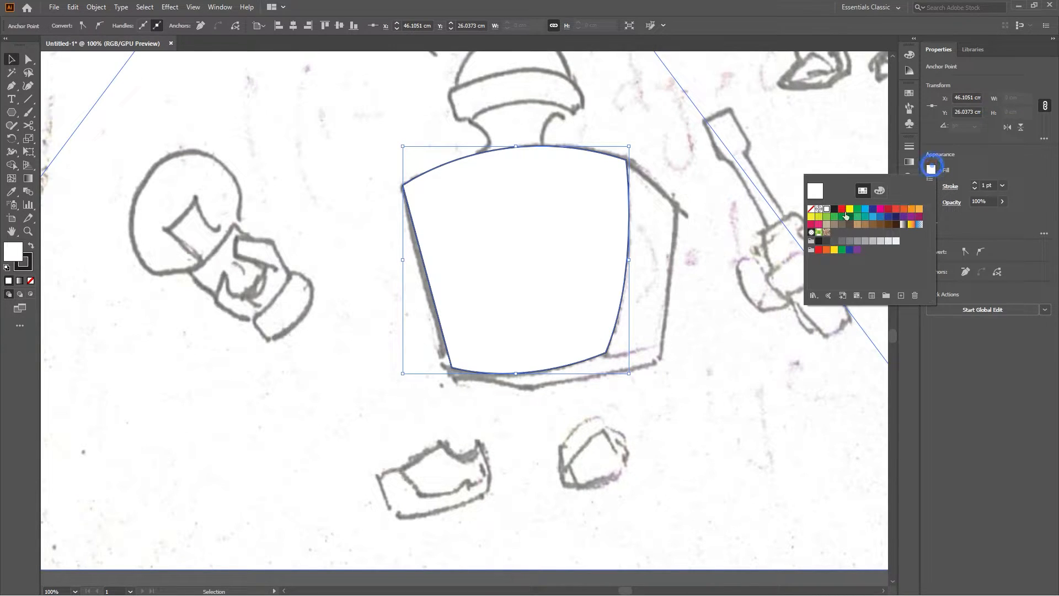
{"action": "left_click", "coordinate": [811, 210]}
{"action": "left_click", "coordinate": [976, 183]}
{"action": "left_click", "coordinate": [975, 183]}
{"action": "left_click", "coordinate": [975, 183]}
{"action": "left_click", "coordinate": [975, 184]}
{"action": "left_click", "coordinate": [976, 183]}
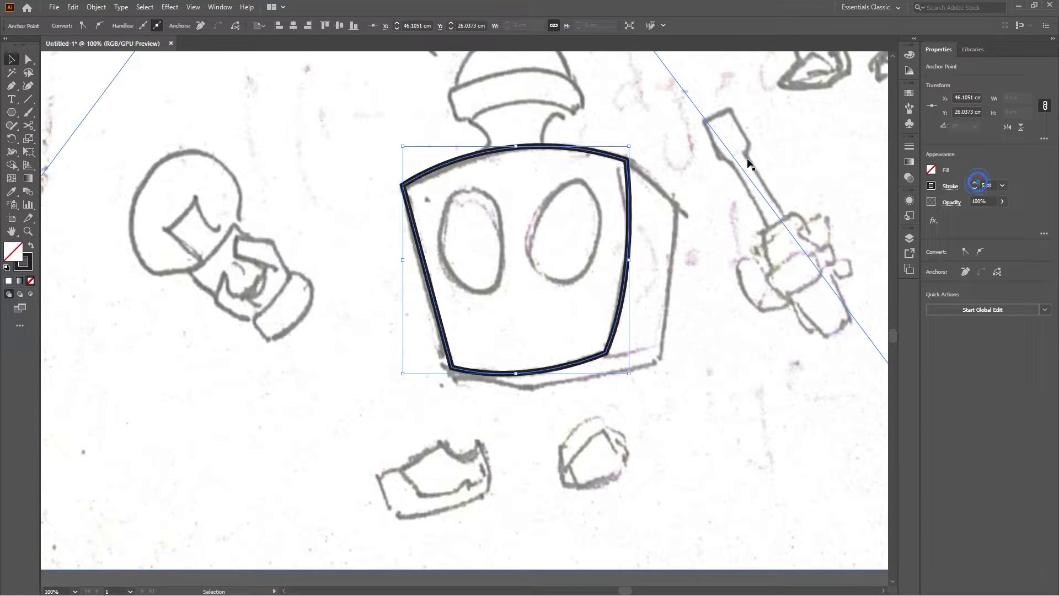
{"action": "left_click", "coordinate": [762, 399]}
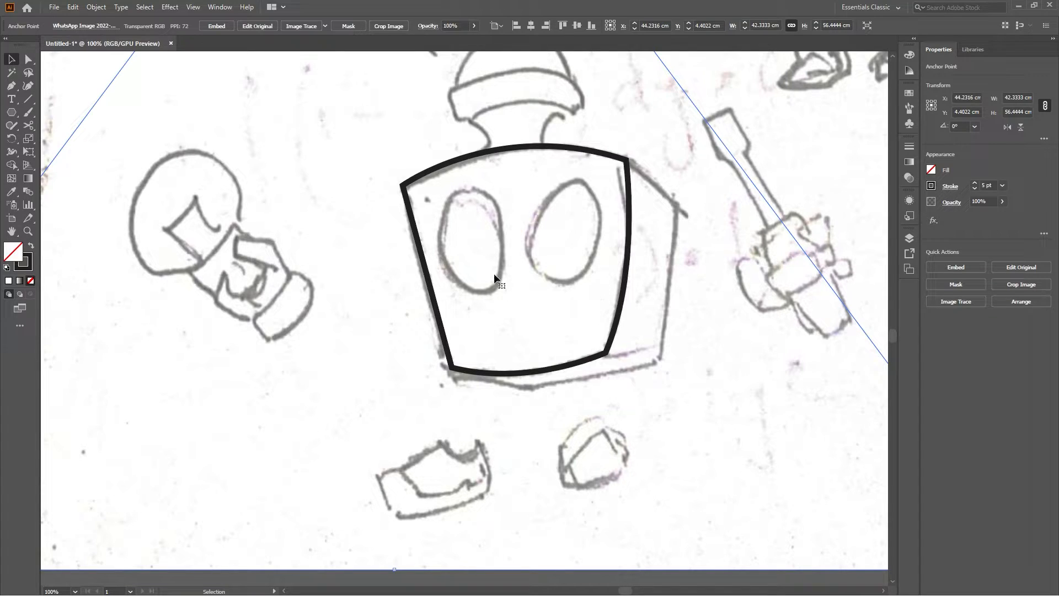
Draw a circle about 2.92 cm across over the robot's left eye and shift it slightly up to meet the top of the sketched eye
{"action": "left_click_drag", "start_coordinate": [12, 117], "coordinate": [68, 136]}
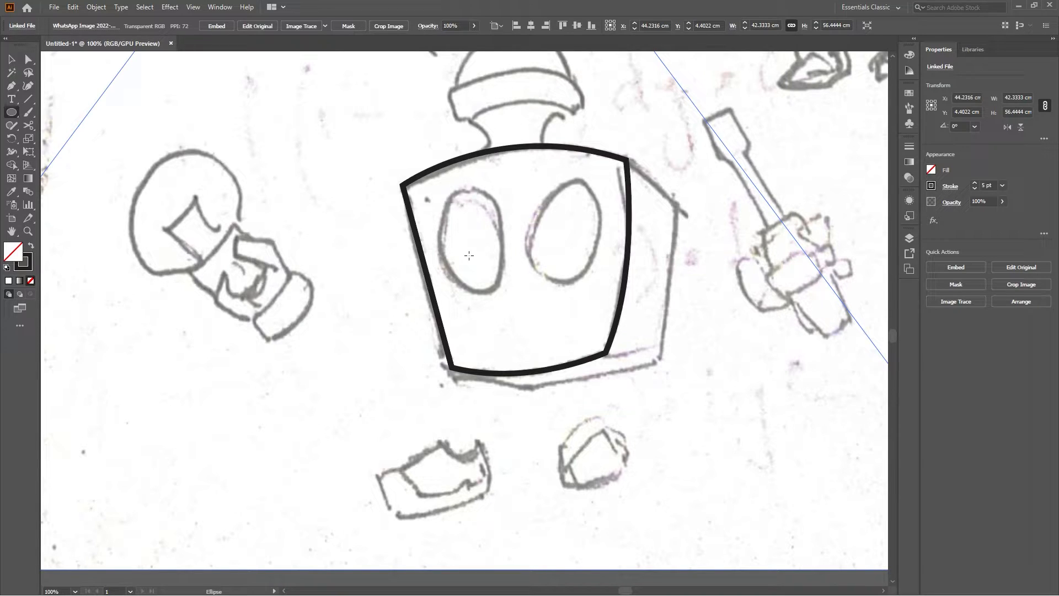
{"action": "left_click_drag", "start_coordinate": [471, 242], "coordinate": [497, 287]}
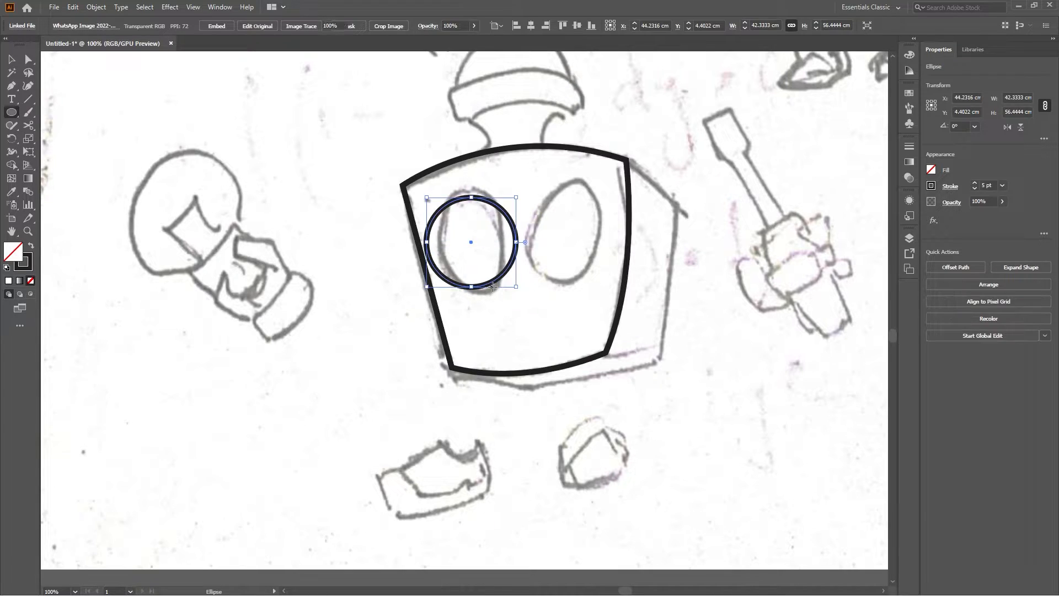
{"action": "scroll", "coordinate": [289, 183], "scroll_direction": "up", "scroll_amount": 2}
{"action": "scroll", "coordinate": [515, 216], "scroll_direction": "down", "scroll_amount": 1}
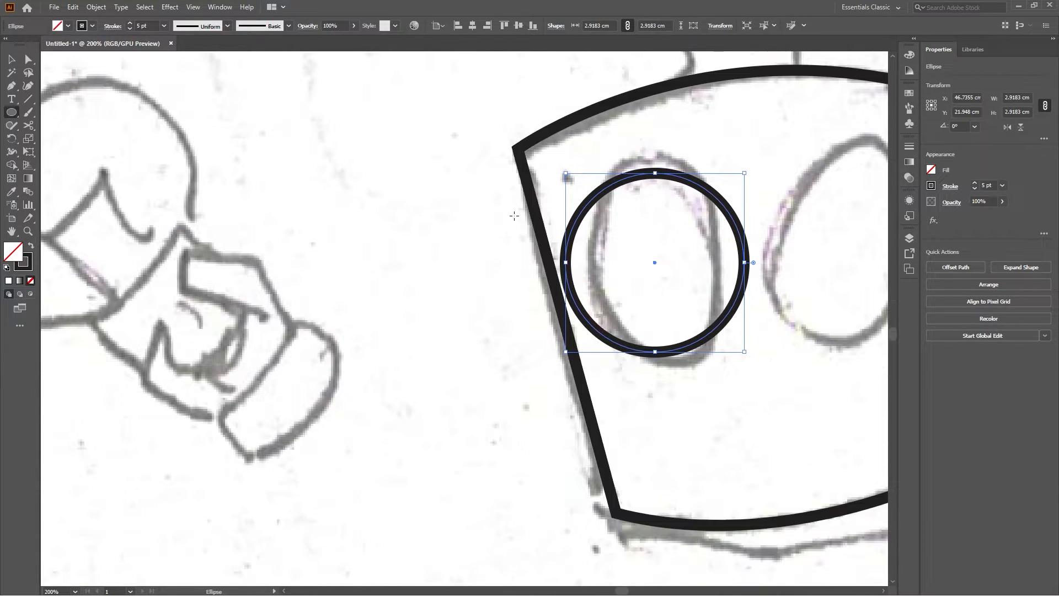
{"action": "left_click", "coordinate": [28, 59]}
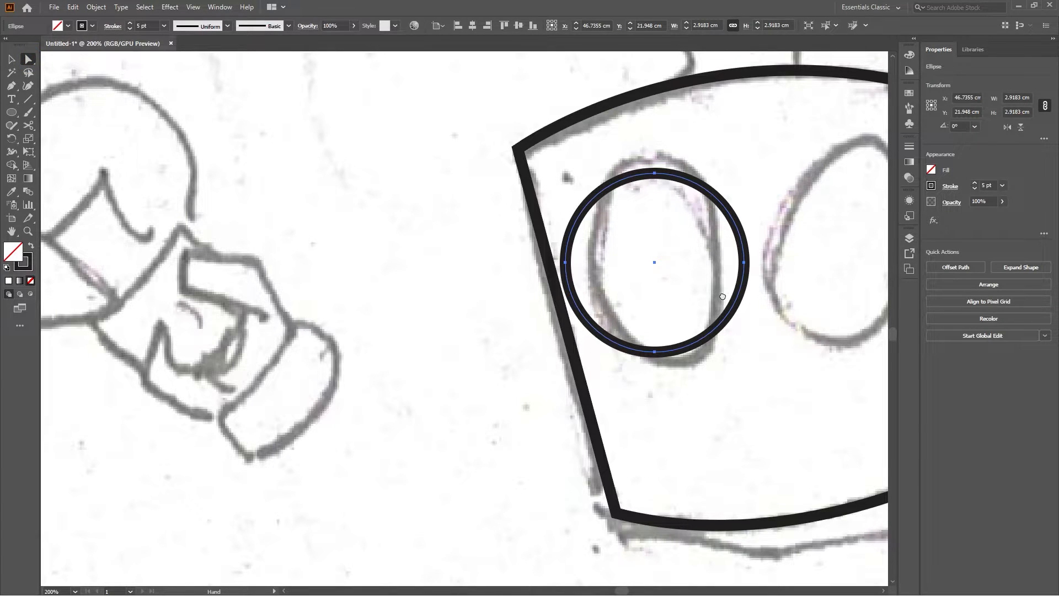
{"action": "scroll", "coordinate": [721, 294], "scroll_direction": "right", "scroll_amount": 4}
{"action": "scroll", "coordinate": [448, 194], "scroll_direction": "up", "scroll_amount": 1}
{"action": "left_click_drag", "start_coordinate": [448, 194], "coordinate": [445, 177]}
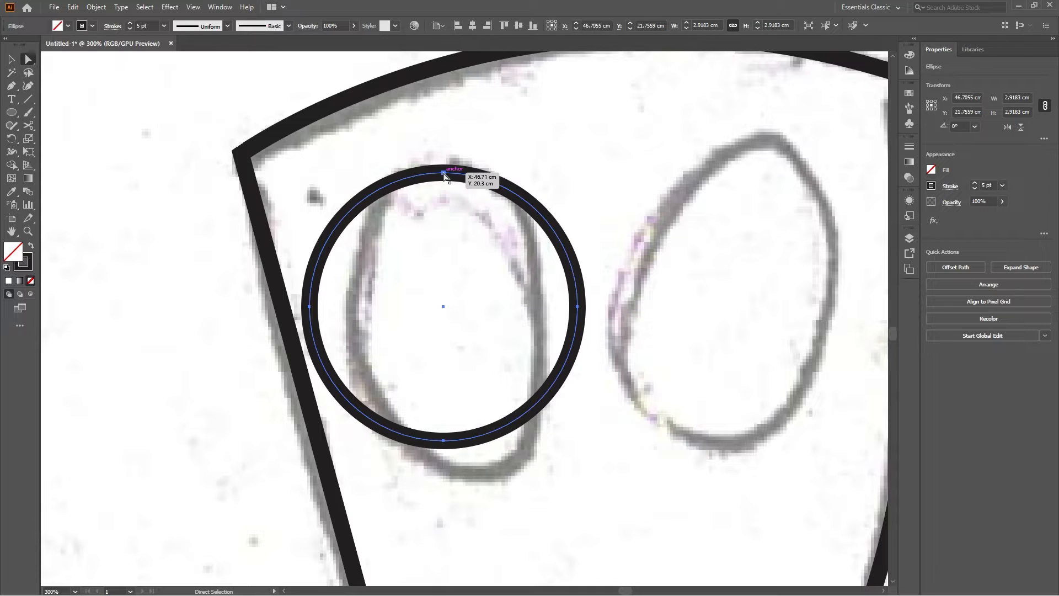
{"action": "left_click", "coordinate": [445, 177]}
Reshape the circle to the sketched left eye by repositioning its bottom, left and right anchors and tilting the bottom anchor's handles
{"action": "left_click", "coordinate": [444, 441]}
{"action": "left_click_drag", "start_coordinate": [445, 442], "coordinate": [493, 471]}
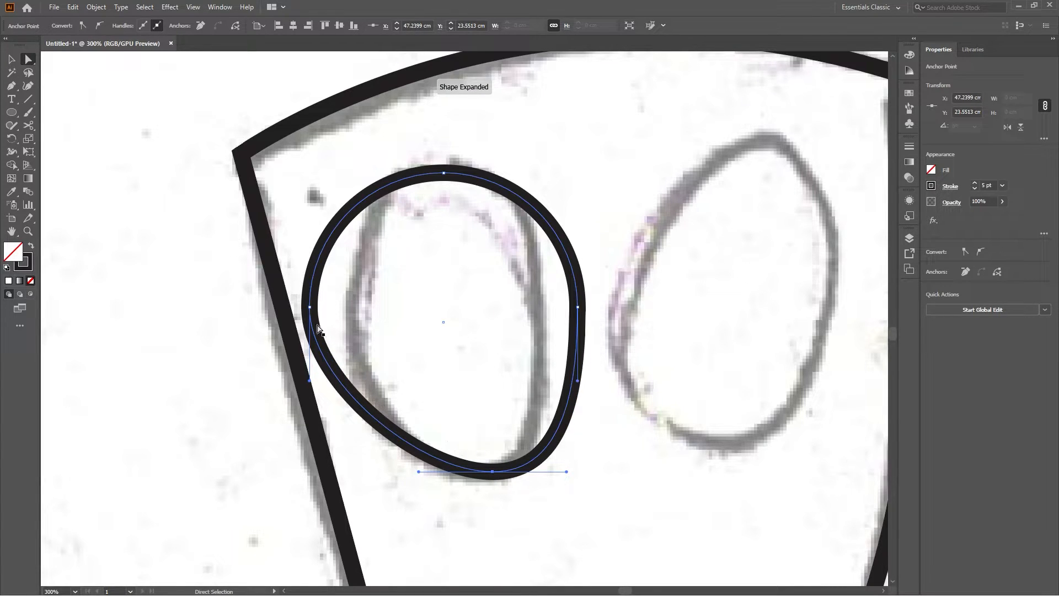
{"action": "left_click_drag", "start_coordinate": [313, 309], "coordinate": [355, 352]}
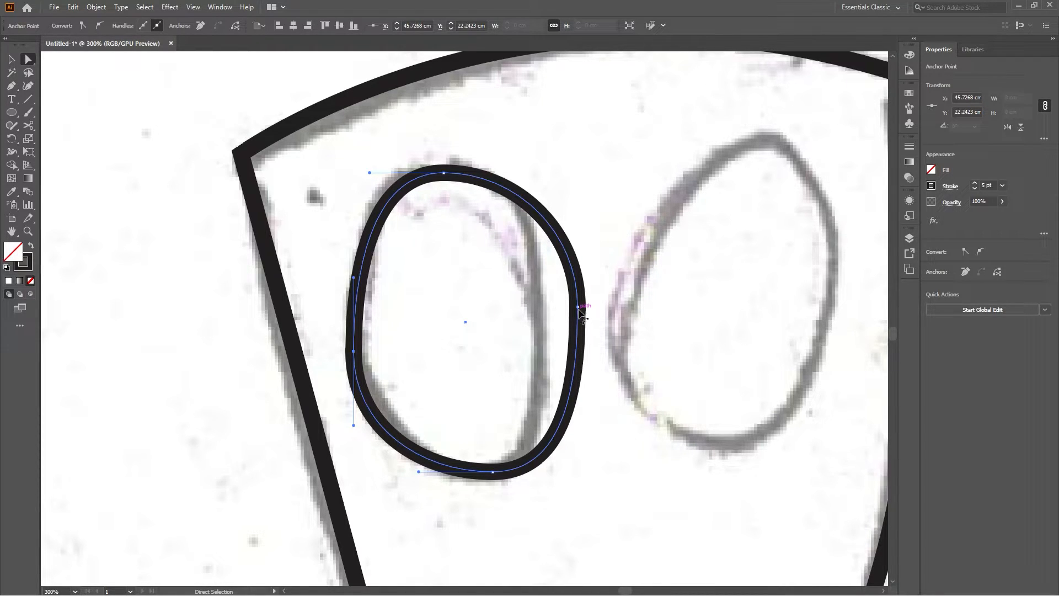
{"action": "left_click_drag", "start_coordinate": [580, 311], "coordinate": [541, 308]}
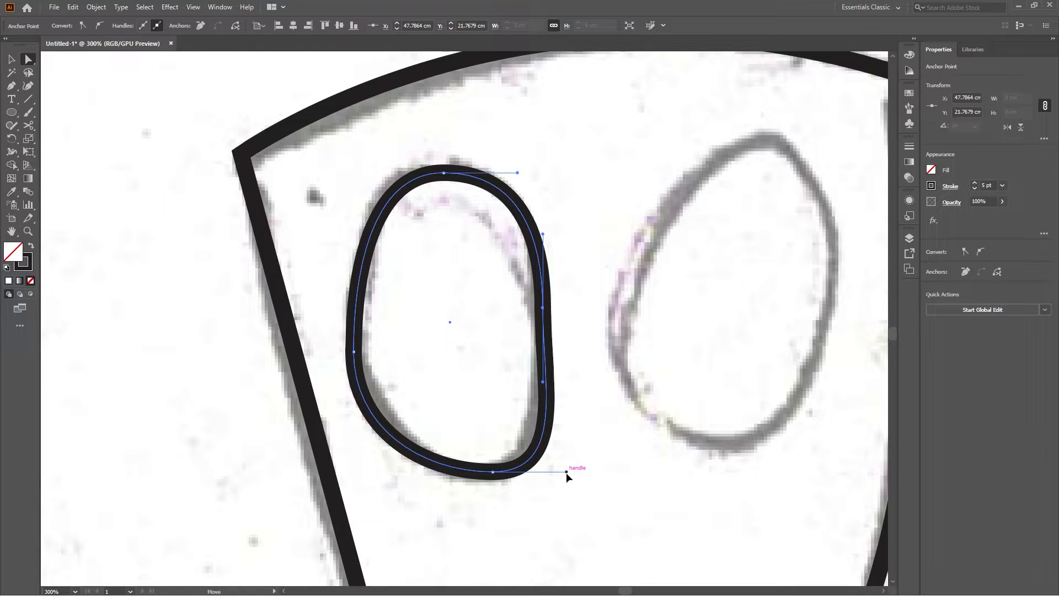
{"action": "left_click_drag", "start_coordinate": [566, 472], "coordinate": [550, 448]}
{"action": "left_click", "coordinate": [354, 351]}
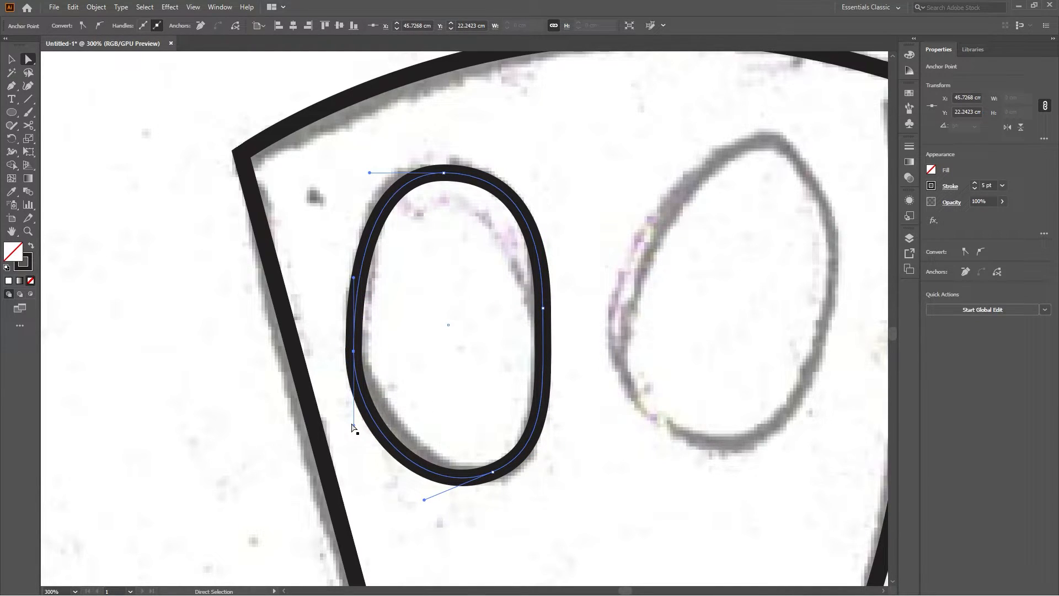
Try to adjust the left eye's lower-left curve handle, and undo the accidental moves of the sketch image
{"action": "key", "text": "ctrl+h"}
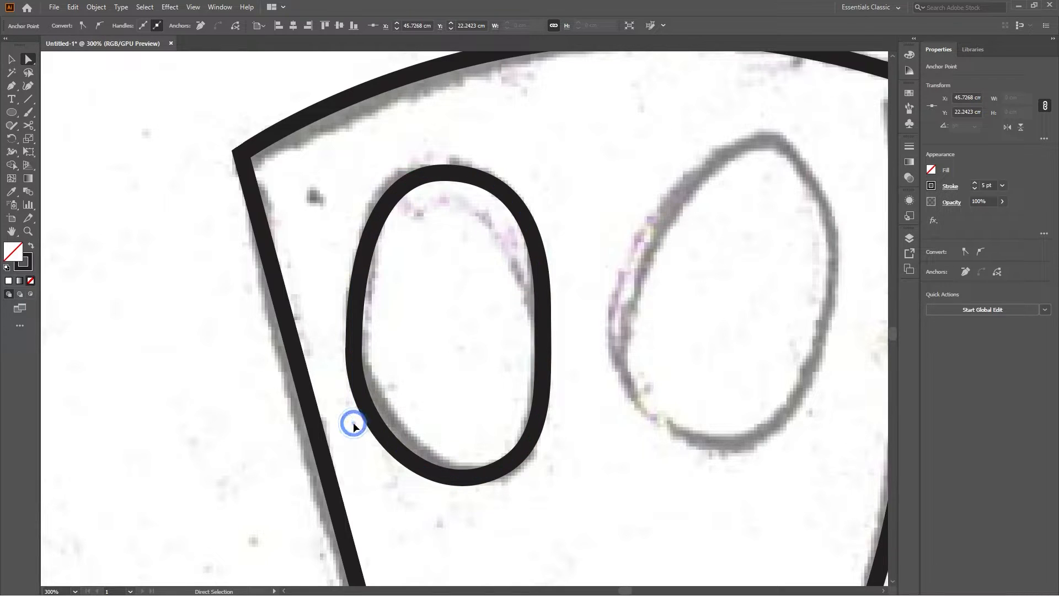
{"action": "left_click", "coordinate": [366, 407]}
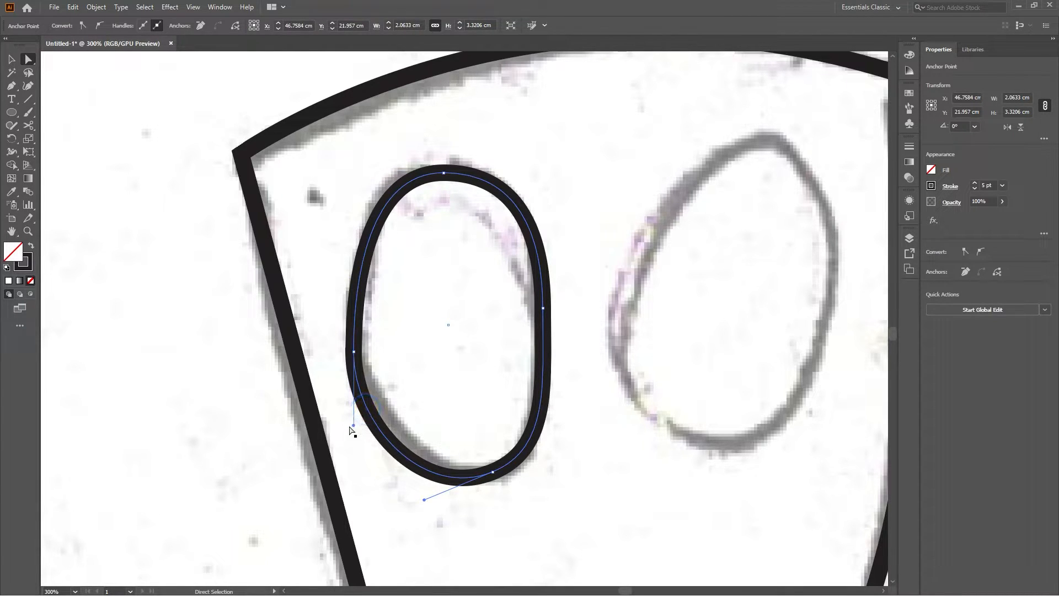
{"action": "left_click_drag", "start_coordinate": [353, 422], "coordinate": [370, 406]}
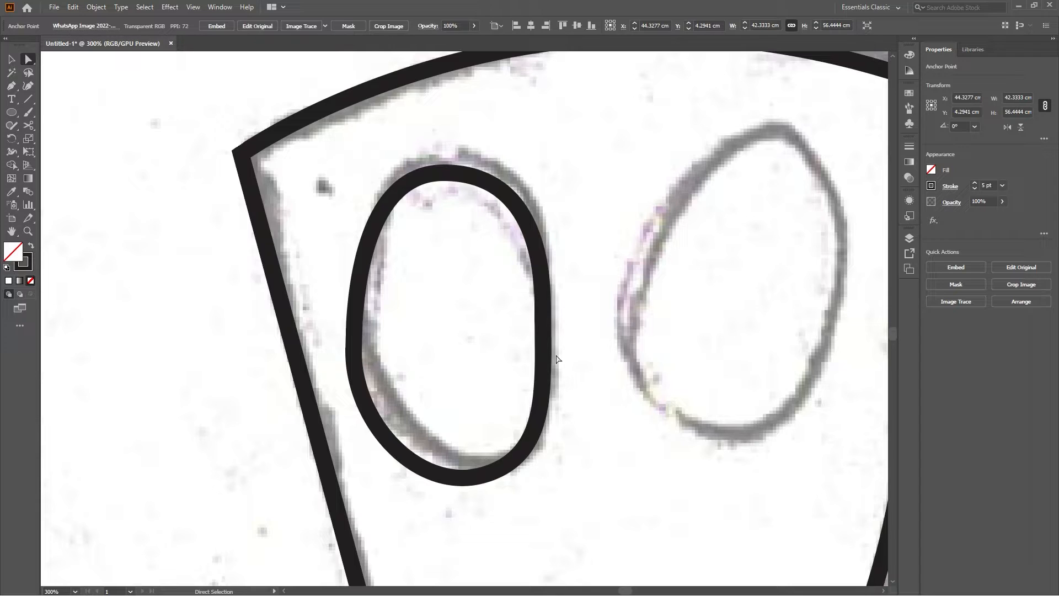
{"action": "left_click_drag", "start_coordinate": [600, 337], "coordinate": [651, 288]}
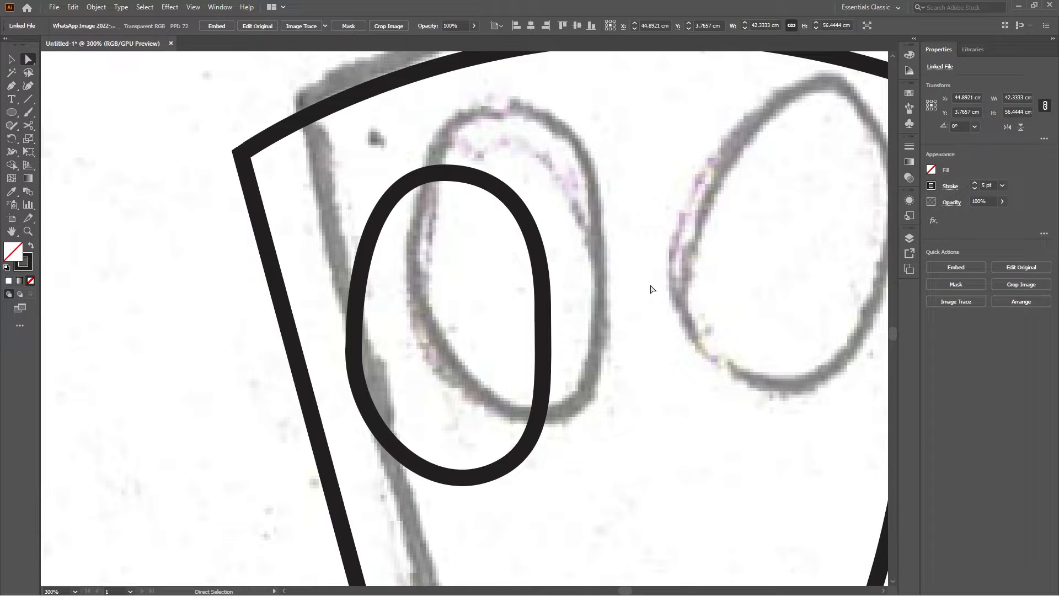
{"action": "key", "text": "ctrl+z"}
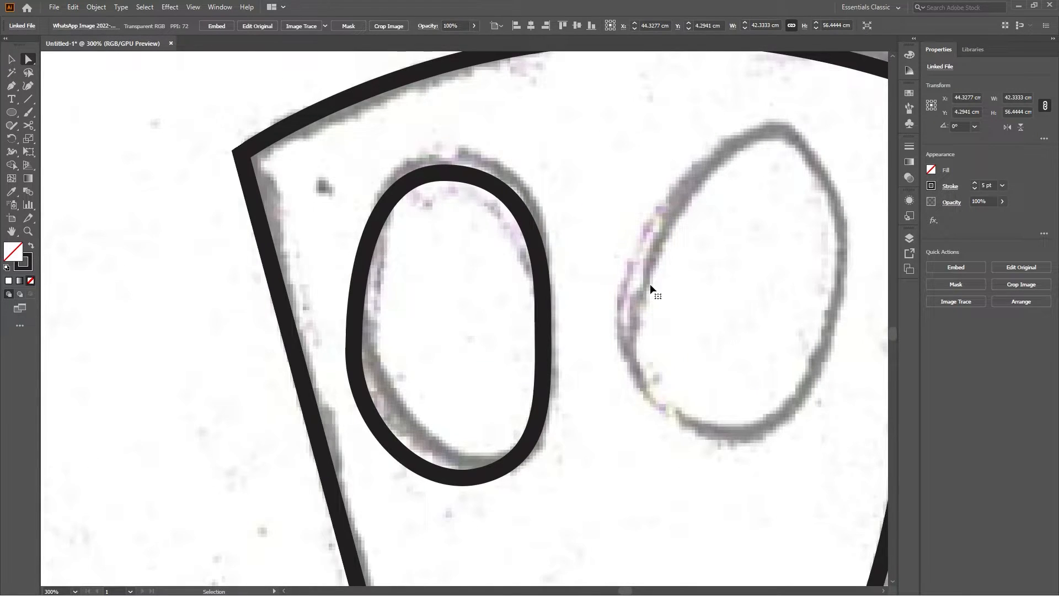
{"action": "key", "text": "ctrl+z"}
Lock the placed sketch image
{"action": "scroll", "coordinate": [653, 289], "scroll_direction": "down", "scroll_amount": 5}
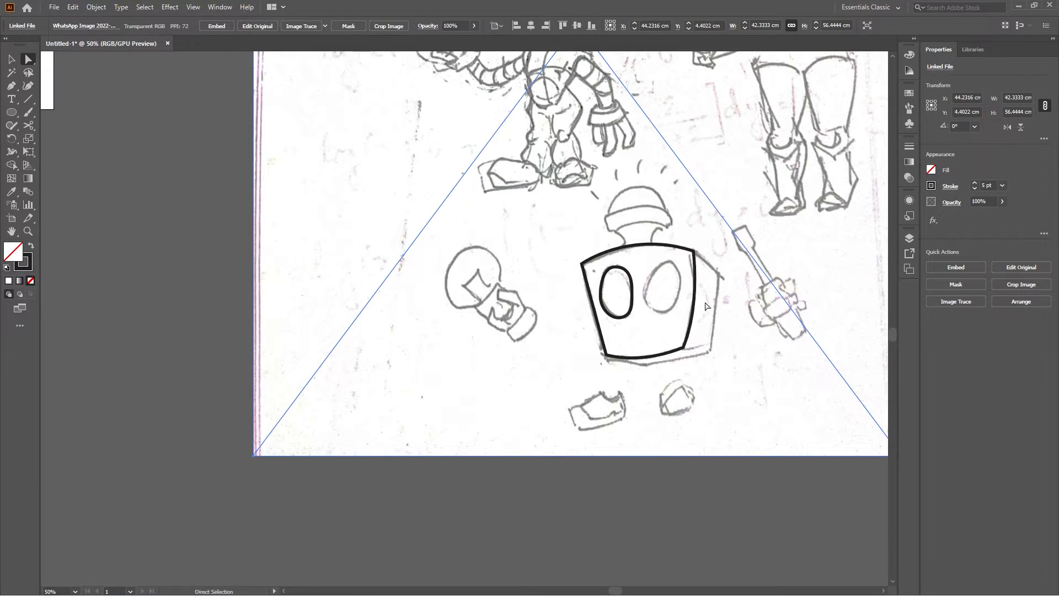
{"action": "scroll", "coordinate": [706, 307], "scroll_direction": "down", "scroll_amount": 3}
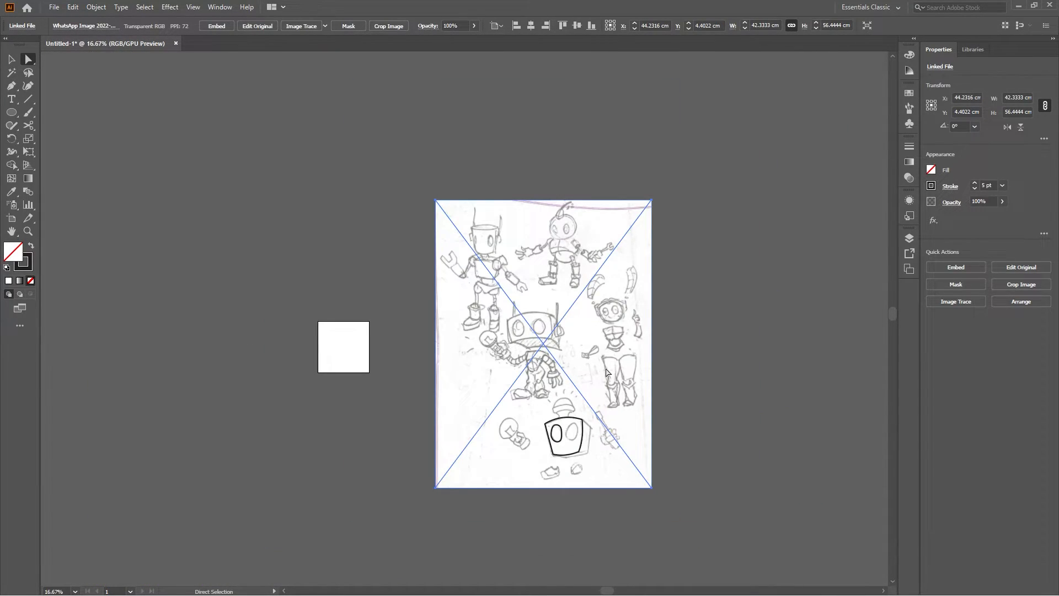
{"action": "left_click", "coordinate": [664, 274]}
{"action": "left_click", "coordinate": [611, 273]}
{"action": "key", "text": "ctrl+2"}
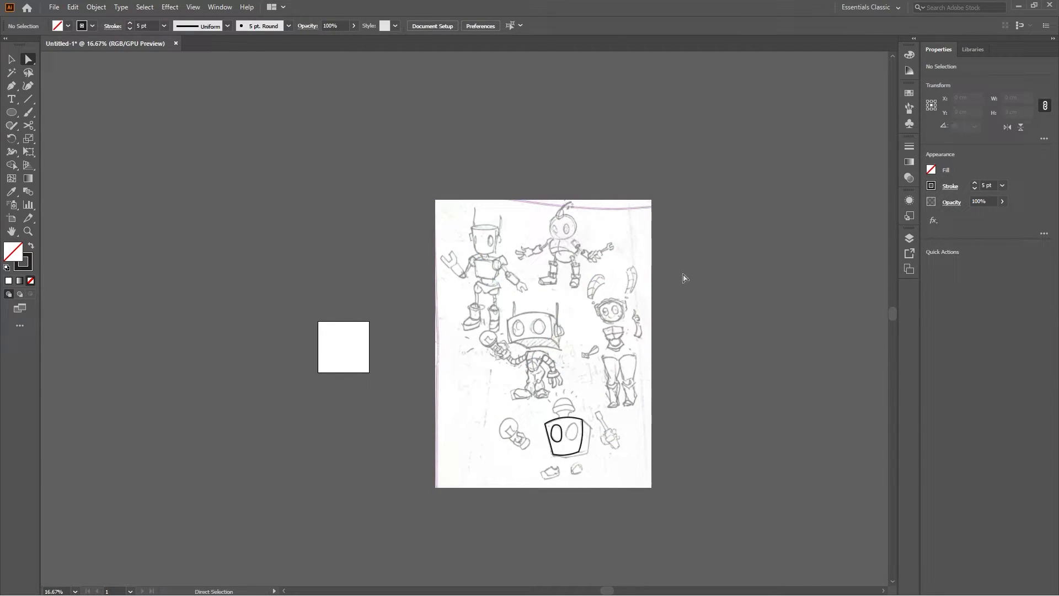
Try selecting the locked sketch image, and unlock it again
{"action": "left_click", "coordinate": [509, 251]}
{"action": "left_click", "coordinate": [374, 184]}
{"action": "key", "text": "ctrl+a"}
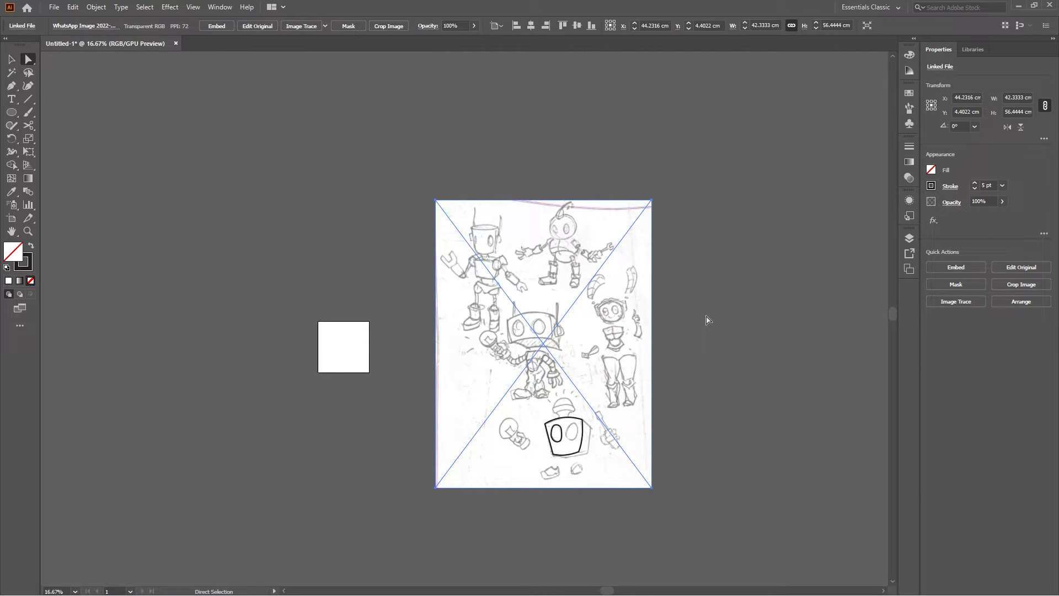
{"action": "left_click", "coordinate": [738, 299]}
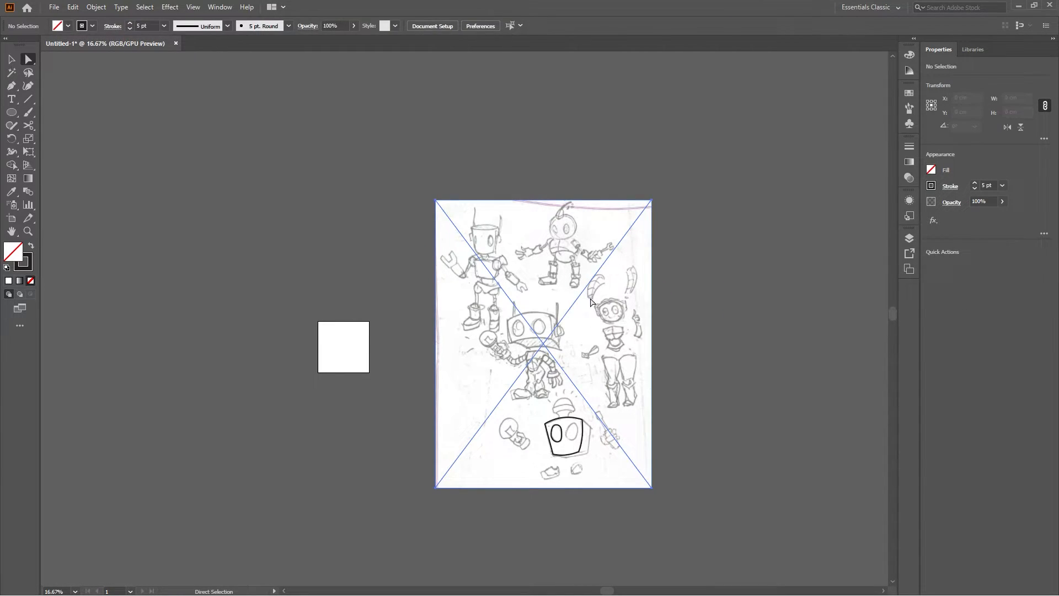
Select the sketch image and lock the selection so that it cannot be moved while tracing
{"action": "left_click", "coordinate": [591, 300]}
{"action": "left_click", "coordinate": [95, 7]}
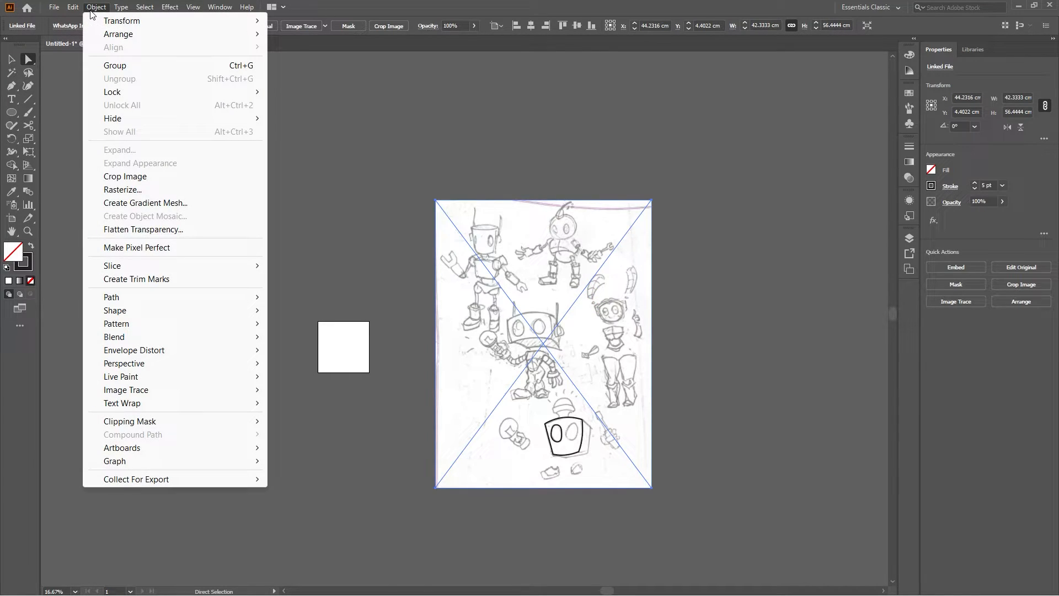
{"action": "mouse_move", "coordinate": [179, 100]}
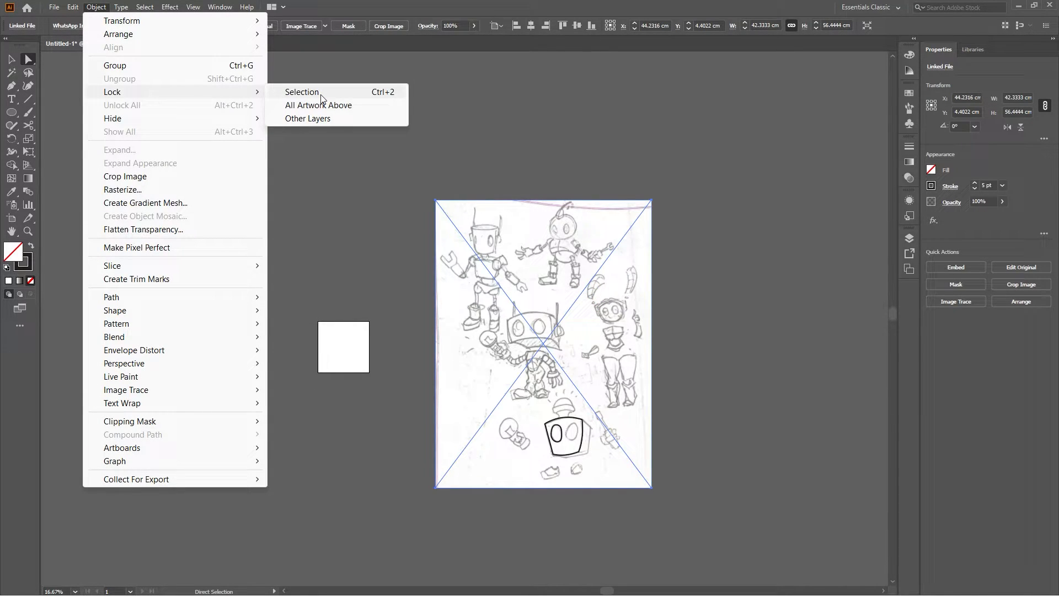
{"action": "left_click", "coordinate": [385, 93]}
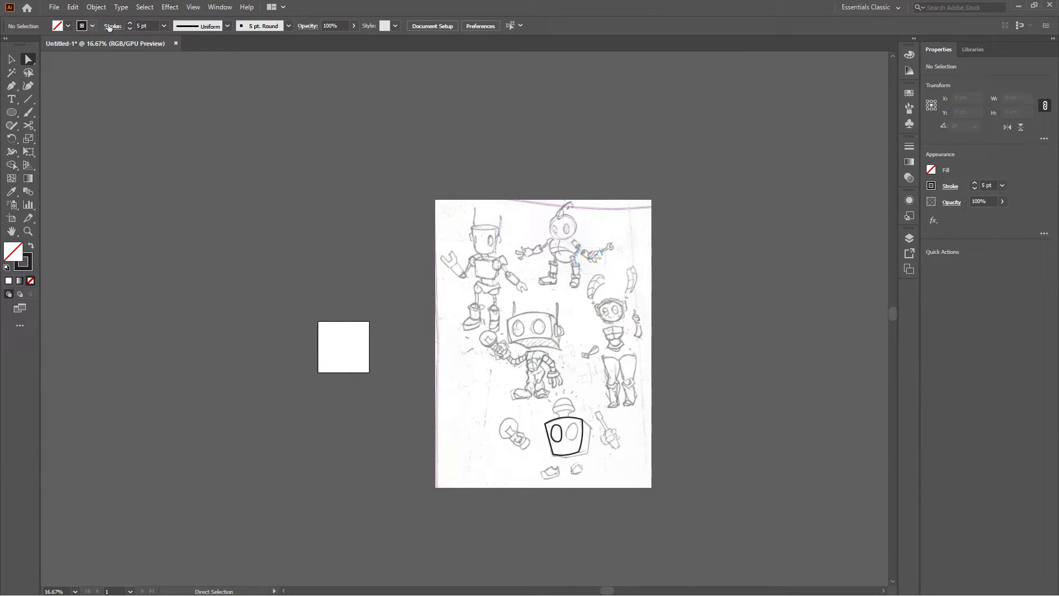
{"action": "left_click", "coordinate": [95, 7]}
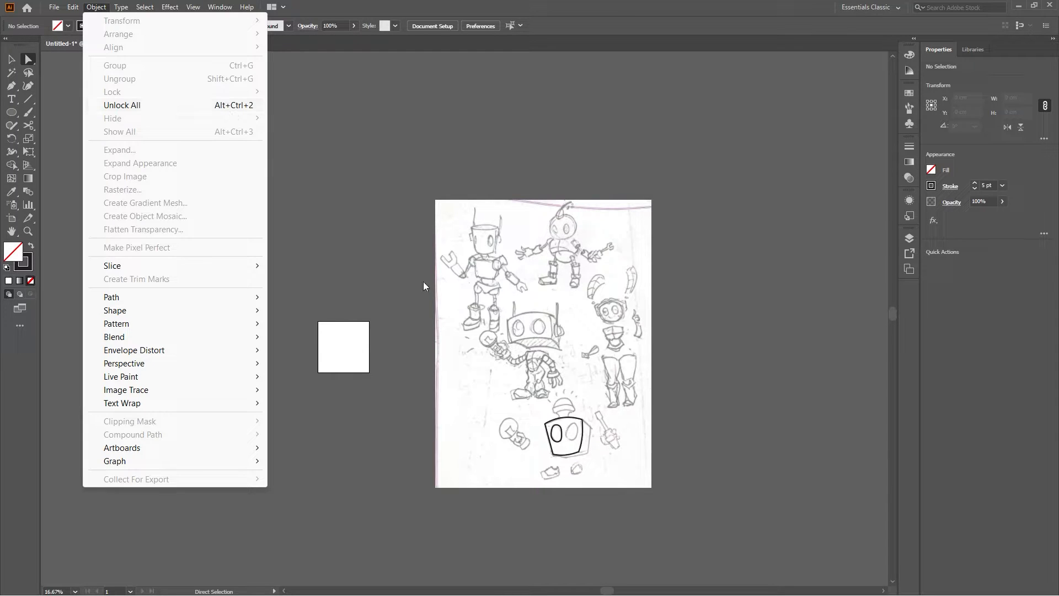
{"action": "left_click", "coordinate": [656, 365]}
Shorten the lower handle of the left eye's left anchor and angle it inward to match the sketch
{"action": "scroll", "coordinate": [601, 490], "scroll_direction": "up", "scroll_amount": 3}
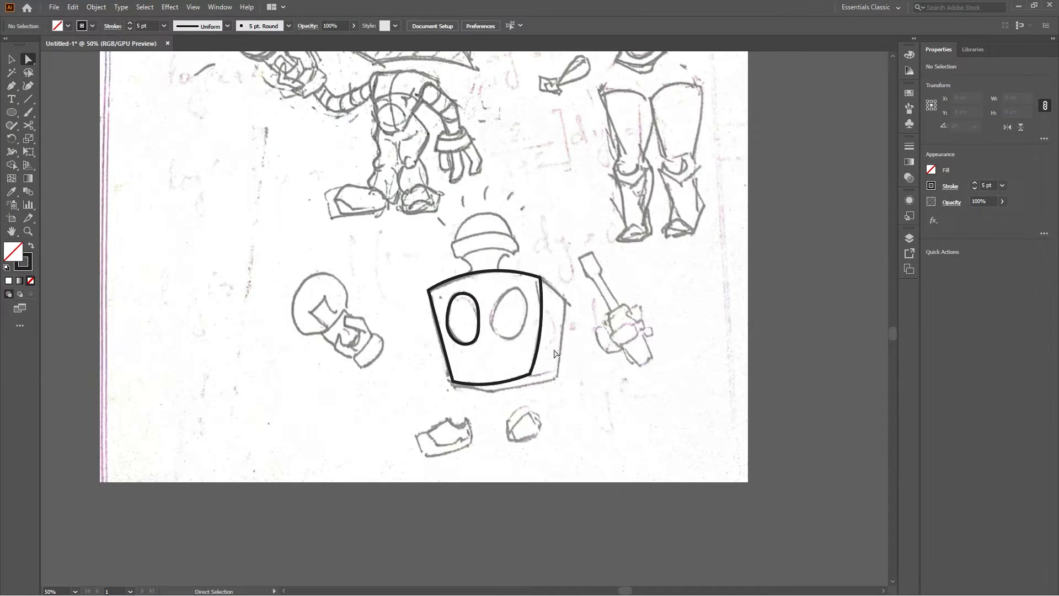
{"action": "scroll", "coordinate": [539, 310], "scroll_direction": "up", "scroll_amount": 2}
{"action": "scroll", "coordinate": [410, 309], "scroll_direction": "up", "scroll_amount": 2}
{"action": "left_click", "coordinate": [305, 407]}
{"action": "scroll", "coordinate": [294, 407], "scroll_direction": "up", "scroll_amount": 1}
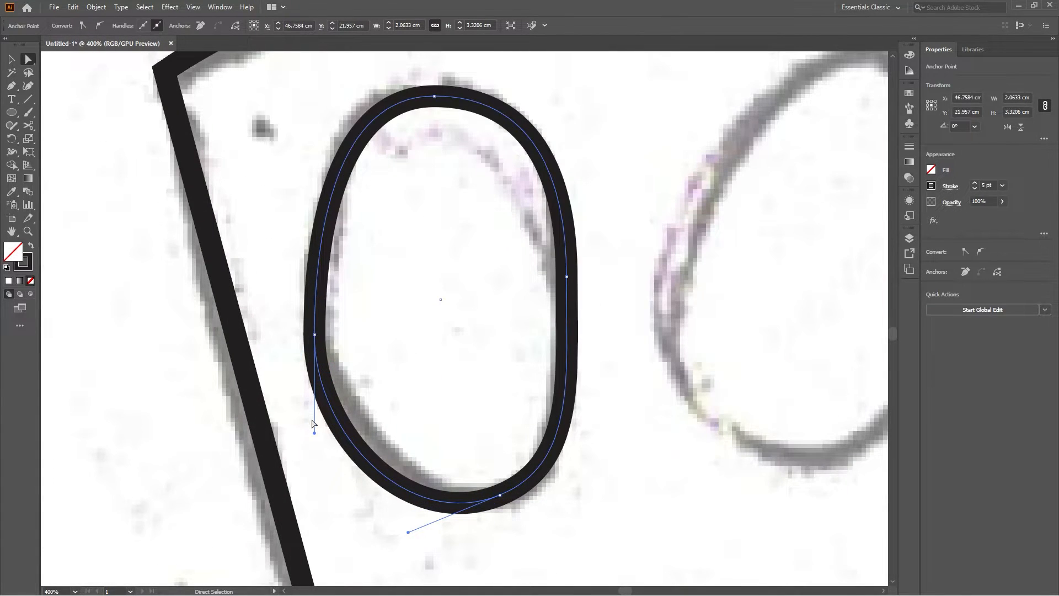
{"action": "mouse_move", "coordinate": [314, 433]}
{"action": "left_mouse_down"}
{"action": "mouse_move", "coordinate": [331, 430]}
{"action": "mouse_move", "coordinate": [323, 414]}
{"action": "left_mouse_up"}
{"action": "left_click", "coordinate": [600, 311]}
Draw an ellipse over the sketched right eye of the robot head
{"action": "scroll", "coordinate": [598, 305], "scroll_direction": "down", "scroll_amount": 6}
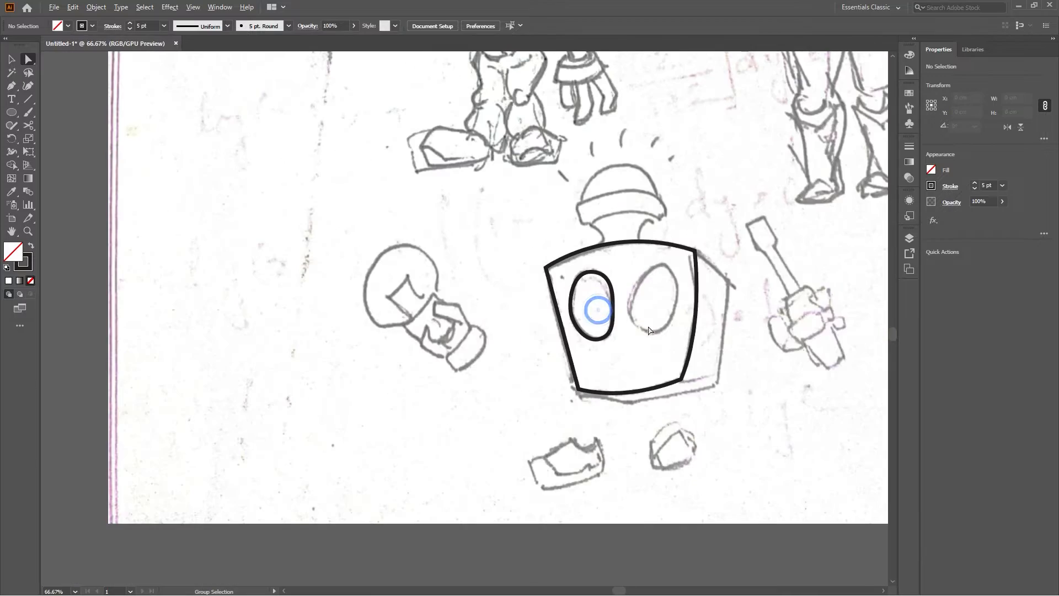
{"action": "scroll", "coordinate": [595, 301], "scroll_direction": "up", "scroll_amount": 2}
{"action": "left_click_drag", "start_coordinate": [591, 286], "coordinate": [542, 289]}
{"action": "scroll", "coordinate": [573, 355], "scroll_direction": "down", "scroll_amount": 2}
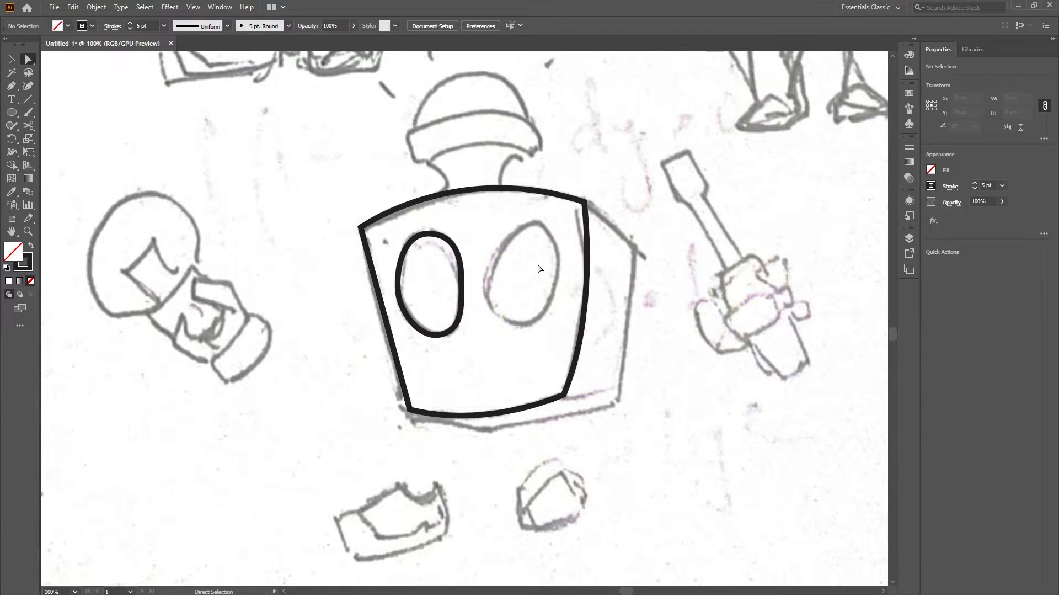
{"action": "scroll", "coordinate": [539, 269], "scroll_direction": "up", "scroll_amount": 1}
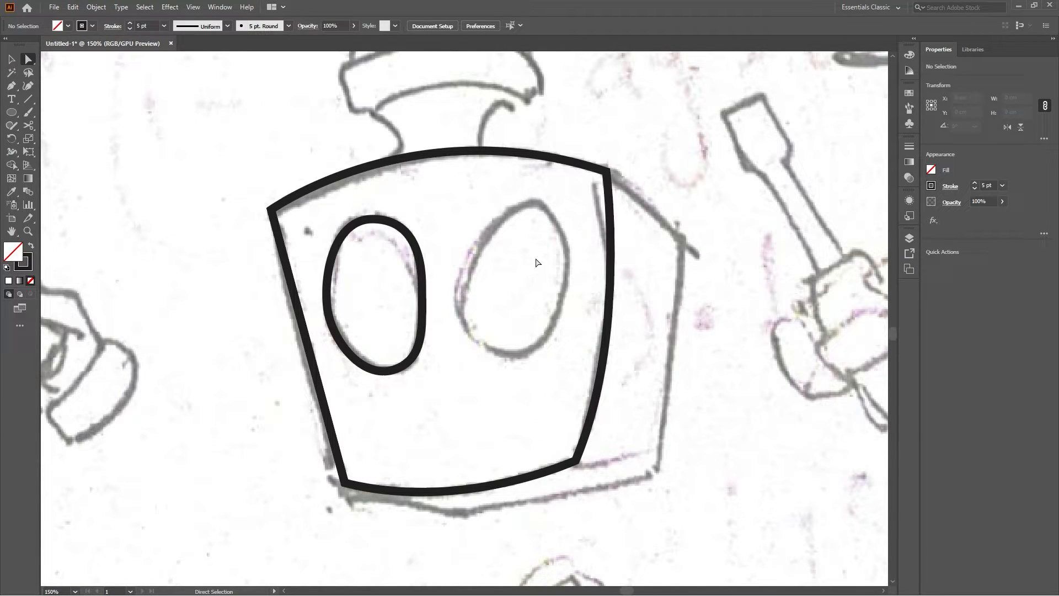
{"action": "left_click", "coordinate": [11, 112]}
{"action": "left_click_drag", "start_coordinate": [512, 284], "coordinate": [566, 331]}
Reshape the right eye ellipse by moving its anchor points to follow the tilted, egg-shaped sketch outline
{"action": "left_click", "coordinate": [28, 59]}
{"action": "scroll", "coordinate": [526, 228], "scroll_direction": "up", "scroll_amount": 5}
{"action": "left_click_drag", "start_coordinate": [455, 248], "coordinate": [569, 94]}
{"action": "scroll", "coordinate": [568, 95], "scroll_direction": "down", "scroll_amount": 4}
{"action": "scroll", "coordinate": [537, 279], "scroll_direction": "up", "scroll_amount": 1}
{"action": "left_click_drag", "start_coordinate": [543, 266], "coordinate": [542, 301]}
{"action": "scroll", "coordinate": [444, 154], "scroll_direction": "up", "scroll_amount": 2}
{"action": "left_click_drag", "start_coordinate": [423, 172], "coordinate": [426, 191]}
{"action": "scroll", "coordinate": [426, 191], "scroll_direction": "down", "scroll_amount": 2}
{"action": "scroll", "coordinate": [643, 308], "scroll_direction": "up", "scroll_amount": 1}
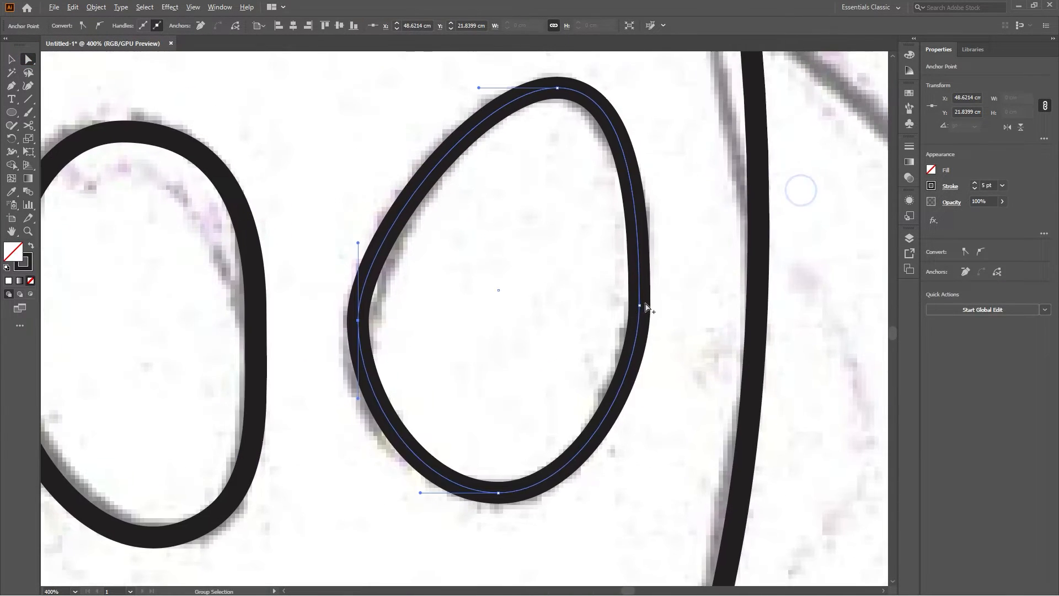
{"action": "left_click", "coordinate": [662, 221]}
Trace the head's side and underside with the Pen tool, from the front face's upper-right corner to its lower-left corner
{"action": "scroll", "coordinate": [644, 160], "scroll_direction": "down", "scroll_amount": 5}
{"action": "scroll", "coordinate": [577, 156], "scroll_direction": "up", "scroll_amount": 2}
{"action": "scroll", "coordinate": [824, 333], "scroll_direction": "down", "scroll_amount": 1}
{"action": "left_click", "coordinate": [11, 87]}
{"action": "scroll", "coordinate": [548, 207], "scroll_direction": "up", "scroll_amount": 2}
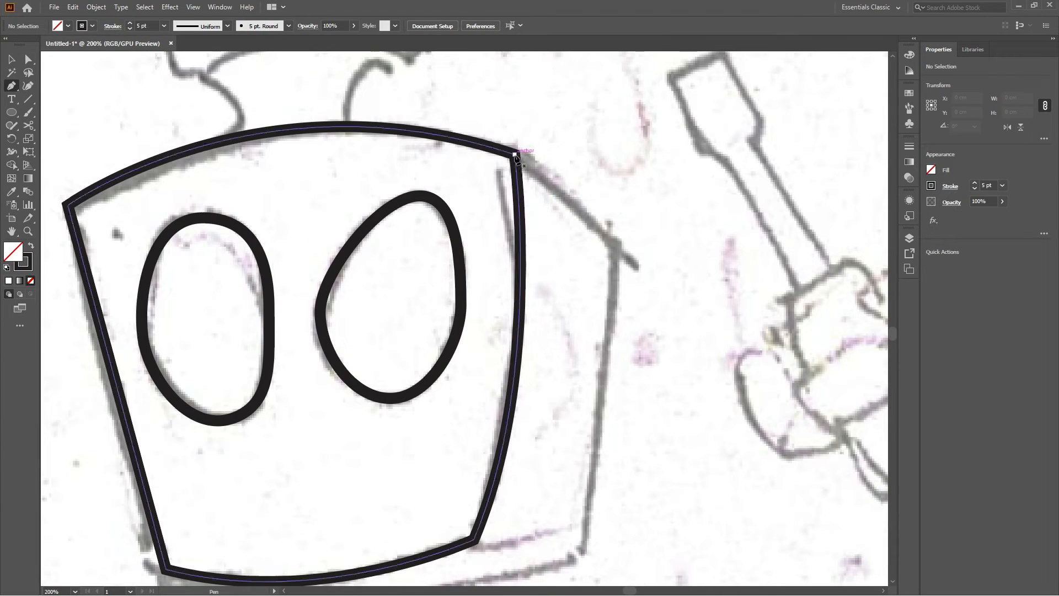
{"action": "left_click", "coordinate": [515, 155]}
{"action": "left_click_drag", "start_coordinate": [614, 246], "coordinate": [615, 258]}
{"action": "scroll", "coordinate": [614, 258], "scroll_direction": "down", "scroll_amount": 2}
{"action": "left_click", "coordinate": [581, 489]}
{"action": "left_click_drag", "start_coordinate": [332, 550], "coordinate": [277, 544]}
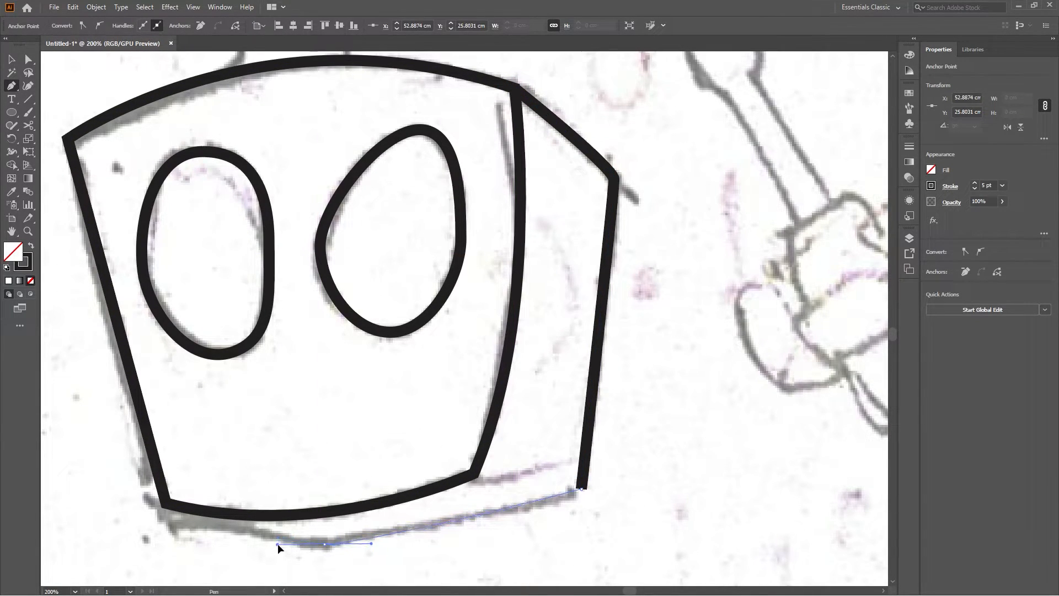
{"action": "left_click_drag", "start_coordinate": [173, 530], "coordinate": [161, 532]}
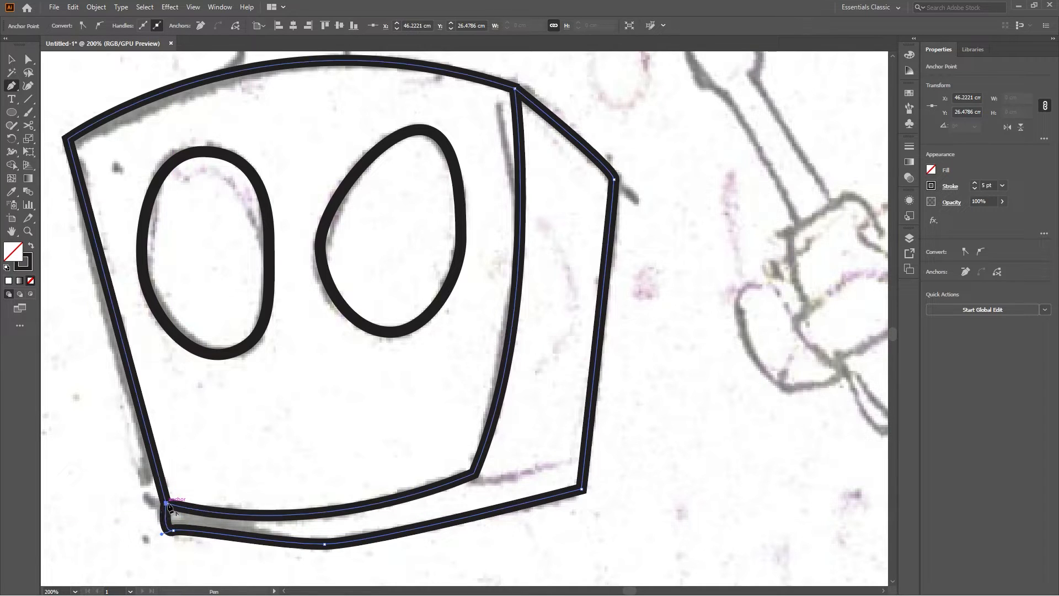
{"action": "left_click", "coordinate": [167, 504]}
{"action": "scroll", "coordinate": [167, 504], "scroll_direction": "down", "scroll_amount": 2}
{"action": "key", "text": "Escape"}
{"action": "left_click", "coordinate": [484, 498]}
{"action": "key", "text": "ctrl+z"}
Trace the curved neck of the beacon on top of the head with the Pen tool, starting and ending on the head's upper edge
{"action": "scroll", "coordinate": [484, 491], "scroll_direction": "down", "scroll_amount": 4}
{"action": "scroll", "coordinate": [441, 386], "scroll_direction": "up", "scroll_amount": 5}
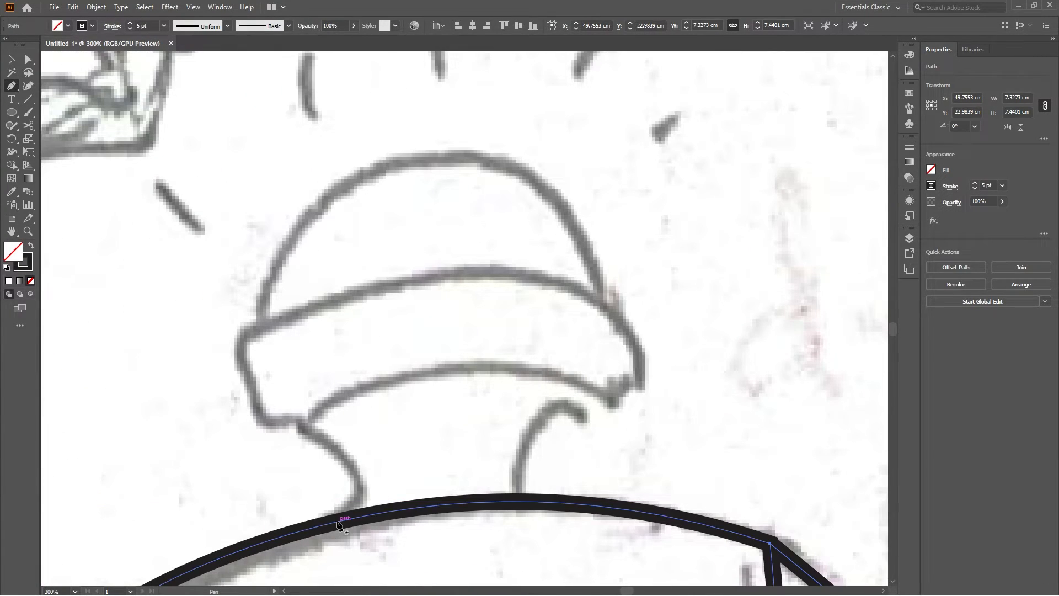
{"action": "left_click", "coordinate": [331, 523]}
{"action": "left_click_drag", "start_coordinate": [304, 426], "coordinate": [193, 360]}
{"action": "left_click", "coordinate": [304, 427]}
{"action": "left_click_drag", "start_coordinate": [610, 402], "coordinate": [787, 494]}
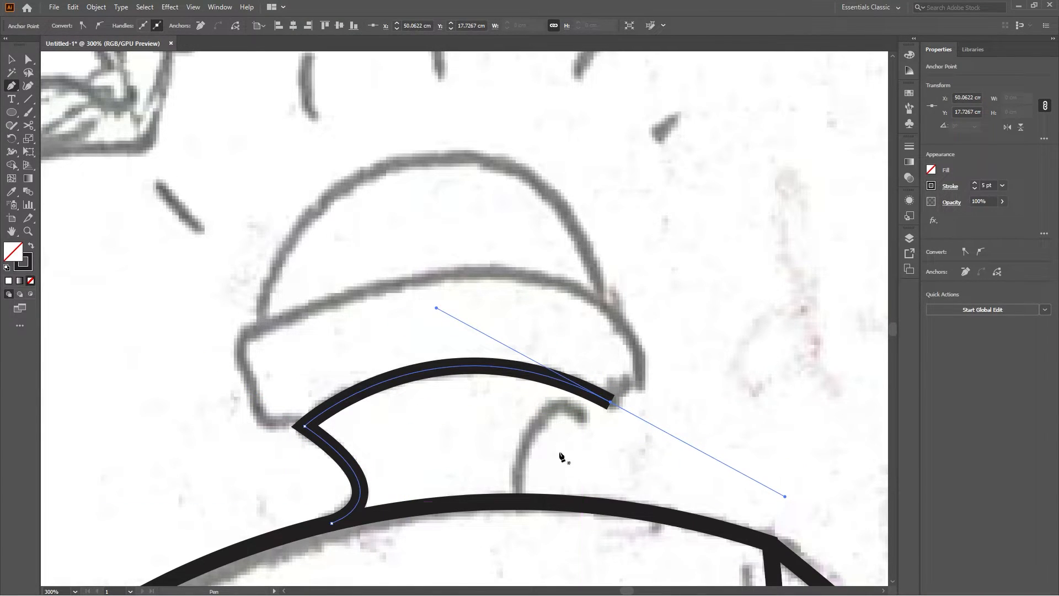
{"action": "mouse_move", "coordinate": [521, 500]}
{"action": "left_mouse_down"}
{"action": "mouse_move", "coordinate": [610, 404]}
{"action": "mouse_move", "coordinate": [731, 445]}
{"action": "mouse_move", "coordinate": [723, 419]}
{"action": "left_mouse_up"}
{"action": "key", "text": "ctrl+z"}
{"action": "key", "text": "ctrl+z"}
{"action": "left_click", "coordinate": [610, 402]}
{"action": "left_click_drag", "start_coordinate": [511, 580], "coordinate": [532, 489]}
Convert the neck's sharp right tip into a smooth point and adjust its handle to round it
{"action": "key", "text": "v"}
{"action": "key", "text": "a"}
{"action": "left_click_drag", "start_coordinate": [611, 281], "coordinate": [463, 218]}
{"action": "key", "text": "ctrl+z"}
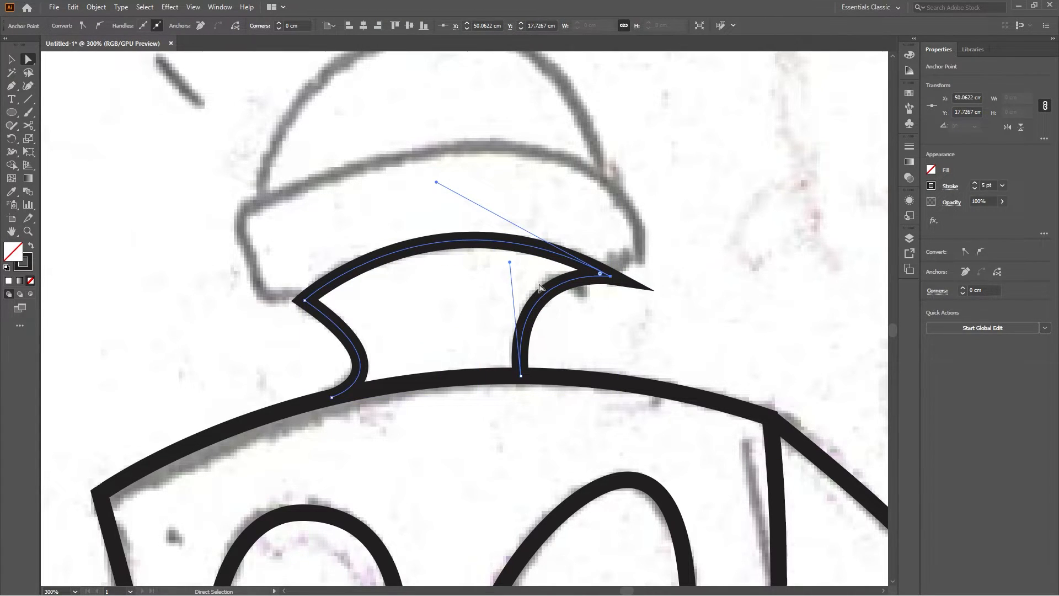
{"action": "left_click", "coordinate": [671, 335]}
{"action": "scroll", "coordinate": [673, 338], "scroll_direction": "down", "scroll_amount": 2}
{"action": "scroll", "coordinate": [628, 291], "scroll_direction": "up", "scroll_amount": 4}
{"action": "left_click", "coordinate": [640, 322]}
{"action": "left_click", "coordinate": [681, 347]}
{"action": "left_click", "coordinate": [99, 25]}
{"action": "scroll", "coordinate": [728, 213], "scroll_direction": "down", "scroll_amount": 3}
{"action": "left_click_drag", "start_coordinate": [754, 135], "coordinate": [592, 196]}
{"action": "scroll", "coordinate": [744, 293], "scroll_direction": "up", "scroll_amount": 2}
{"action": "scroll", "coordinate": [713, 247], "scroll_direction": "down", "scroll_amount": 2}
{"action": "key", "text": "p"}
{"action": "left_click", "coordinate": [448, 338]}
{"action": "key", "text": "ctrl+z"}
{"action": "scroll", "coordinate": [435, 345], "scroll_direction": "up", "scroll_amount": 2}
{"action": "scroll", "coordinate": [589, 286], "scroll_direction": "down", "scroll_amount": 4}
{"action": "scroll", "coordinate": [717, 280], "scroll_direction": "up", "scroll_amount": 3}
{"action": "left_click", "coordinate": [459, 308]}
{"action": "key", "text": "ctrl+z"}
Trace the band above the neck with the Pen tool, from the neck's upper-left corner around to its right tip
{"action": "left_click", "coordinate": [122, 358], "text": "ctrl"}
{"action": "left_click_drag", "start_coordinate": [122, 358], "coordinate": [268, 356]}
{"action": "left_click", "coordinate": [298, 329]}
{"action": "left_click", "coordinate": [258, 329]}
{"action": "left_click", "coordinate": [234, 241]}
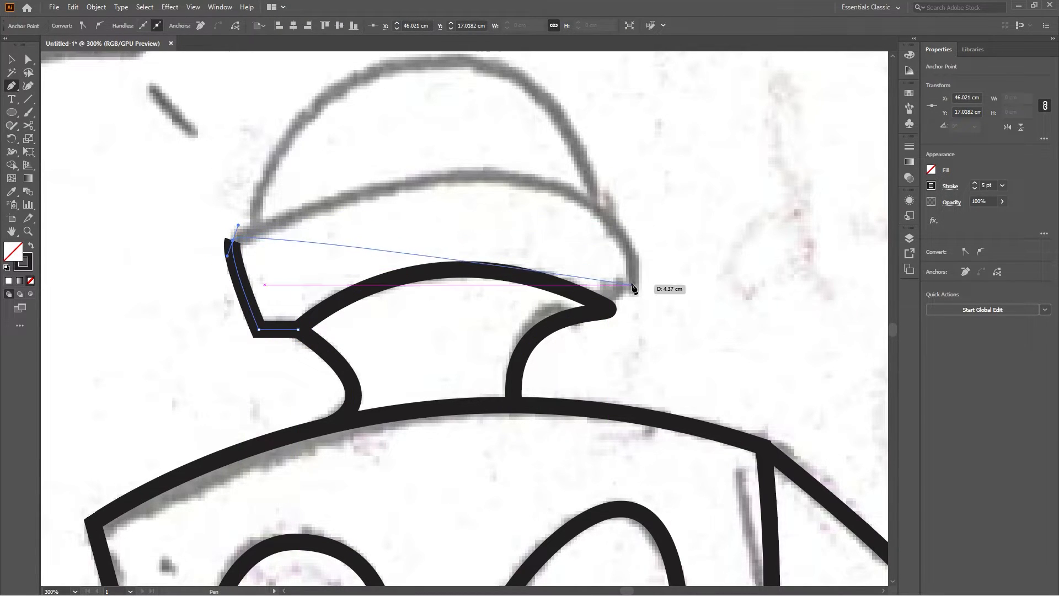
{"action": "mouse_move", "coordinate": [466, 177]}
{"action": "left_mouse_down"}
{"action": "mouse_move", "coordinate": [536, 190]}
{"action": "mouse_move", "coordinate": [535, 179]}
{"action": "left_mouse_up"}
{"action": "left_click_drag", "start_coordinate": [634, 286], "coordinate": [623, 370]}
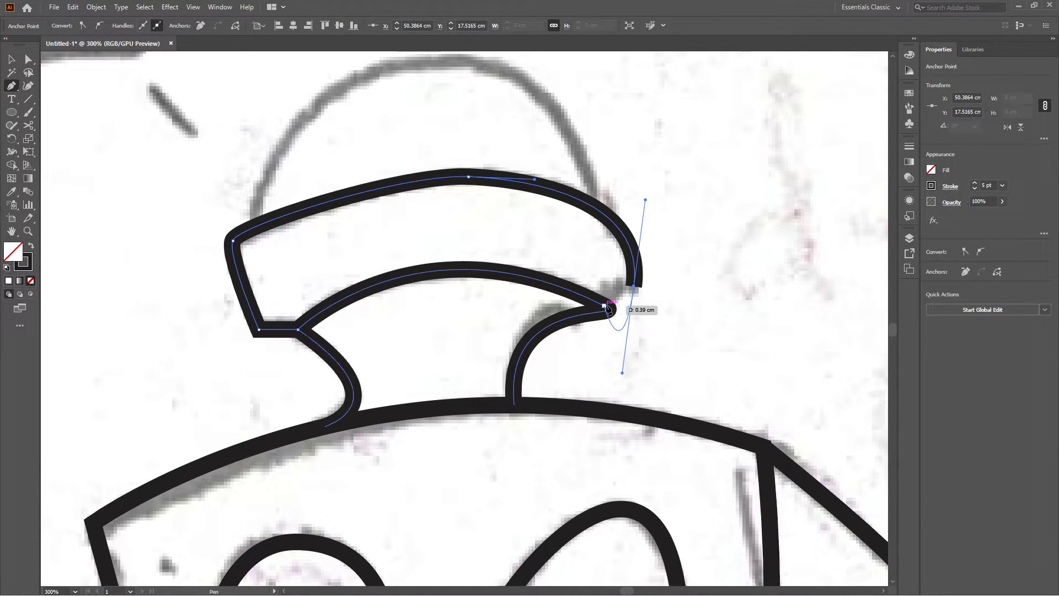
{"action": "left_click", "coordinate": [609, 313]}
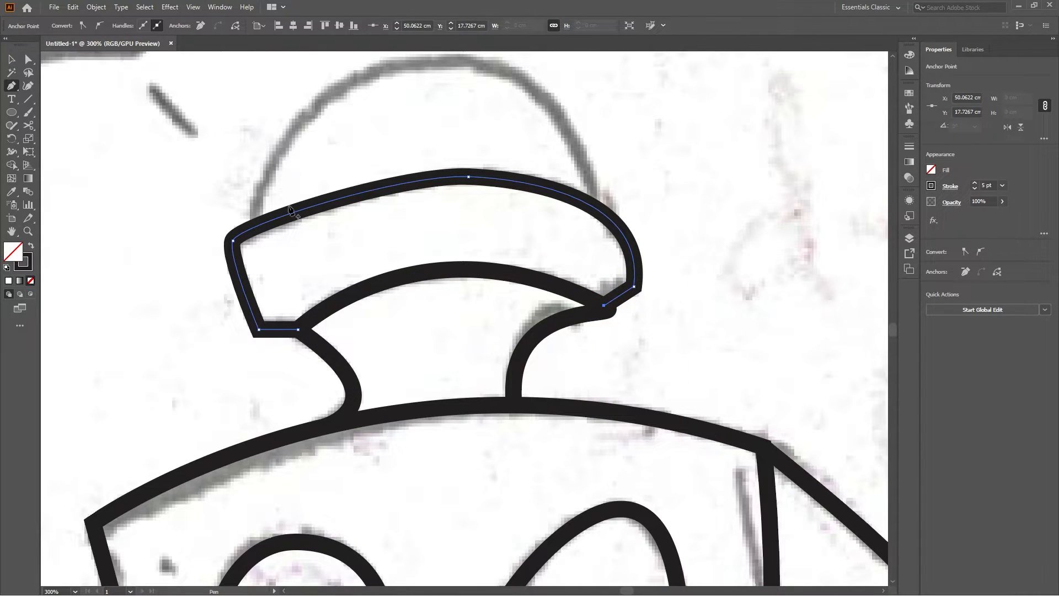
Convert the band's lower-right corner into a smooth point and adjust its handle to round it
{"action": "key", "text": "a"}
{"action": "left_click", "coordinate": [634, 287]}
{"action": "left_click", "coordinate": [635, 287]}
{"action": "left_click", "coordinate": [99, 25]}
{"action": "left_click_drag", "start_coordinate": [681, 213], "coordinate": [642, 191]}
{"action": "left_click", "coordinate": [237, 201]}
Trace the beacon's dome as an arc with the Pen tool, starting and ending on the band's upper edge
{"action": "scroll", "coordinate": [237, 201], "scroll_direction": "up", "scroll_amount": 2}
{"action": "key", "text": "p"}
{"action": "left_click", "coordinate": [258, 290]}
{"action": "left_click_drag", "start_coordinate": [591, 271], "coordinate": [726, 479]}
{"action": "key", "text": "ctrl+z"}
{"action": "left_click_drag", "start_coordinate": [290, 157], "coordinate": [421, 337]}
{"action": "left_click_drag", "start_coordinate": [404, 249], "coordinate": [550, 225]}
{"action": "left_click", "coordinate": [576, 387]}
{"action": "key", "text": "Escape"}
Draw a small upright ellipse as the left eye's pupil and place a copy of it in the right eye
{"action": "scroll", "coordinate": [603, 359], "scroll_direction": "down", "scroll_amount": 6}
{"action": "scroll", "coordinate": [689, 480], "scroll_direction": "up", "scroll_amount": 3}
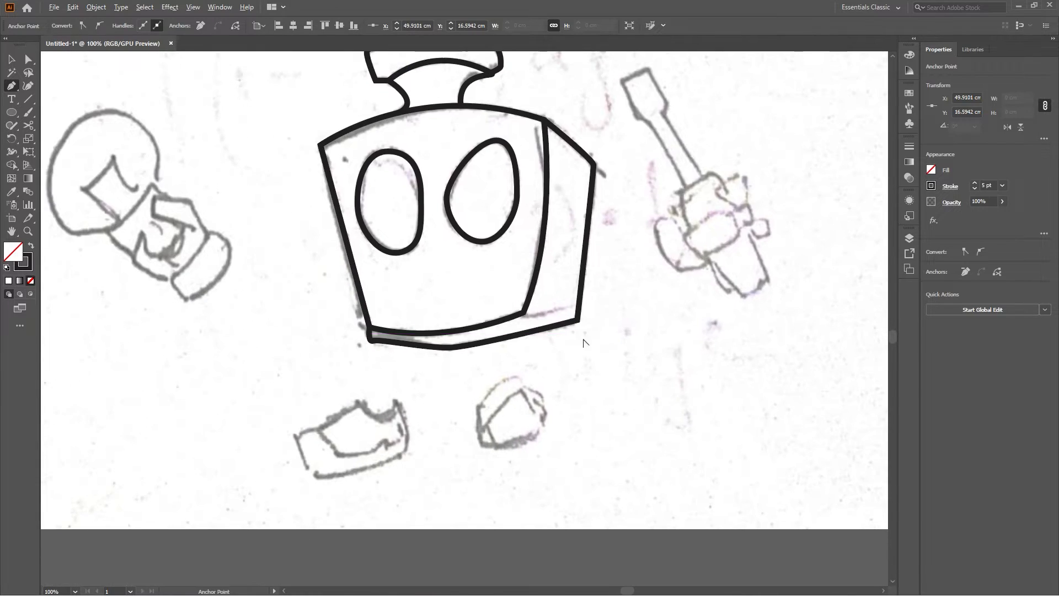
{"action": "scroll", "coordinate": [462, 454], "scroll_direction": "down", "scroll_amount": 3}
{"action": "scroll", "coordinate": [453, 374], "scroll_direction": "up", "scroll_amount": 6}
{"action": "key", "text": "l"}
{"action": "mouse_move", "coordinate": [322, 409]}
{"action": "left_mouse_down"}
{"action": "mouse_move", "coordinate": [343, 449]}
{"action": "mouse_move", "coordinate": [284, 388]}
{"action": "left_mouse_up"}
{"action": "key", "text": "ctrl+z"}
{"action": "key", "text": "v"}
{"action": "left_click_drag", "start_coordinate": [345, 407], "coordinate": [630, 407]}
{"action": "scroll", "coordinate": [631, 402], "scroll_direction": "down", "scroll_amount": 7}
{"action": "left_click", "coordinate": [691, 465]}
Select all the traced paths of the robot head and group them
{"action": "scroll", "coordinate": [555, 404], "scroll_direction": "up", "scroll_amount": 2}
{"action": "scroll", "coordinate": [520, 297], "scroll_direction": "up", "scroll_amount": 1}
{"action": "scroll", "coordinate": [521, 297], "scroll_direction": "up", "scroll_amount": 1}
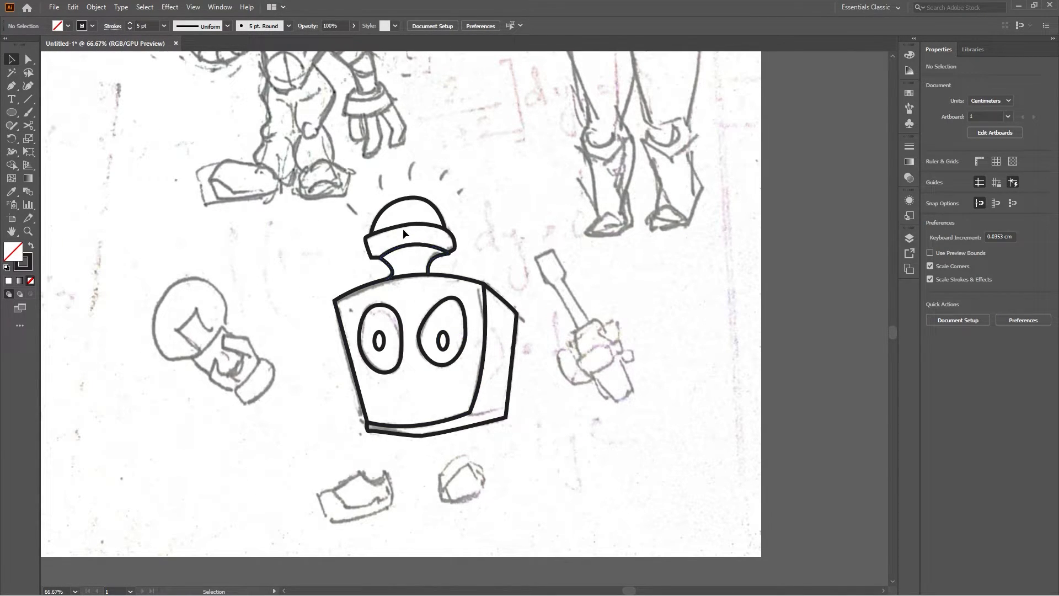
{"action": "left_click", "coordinate": [298, 227]}
{"action": "left_click_drag", "start_coordinate": [277, 184], "coordinate": [582, 495]}
{"action": "key", "text": "a"}
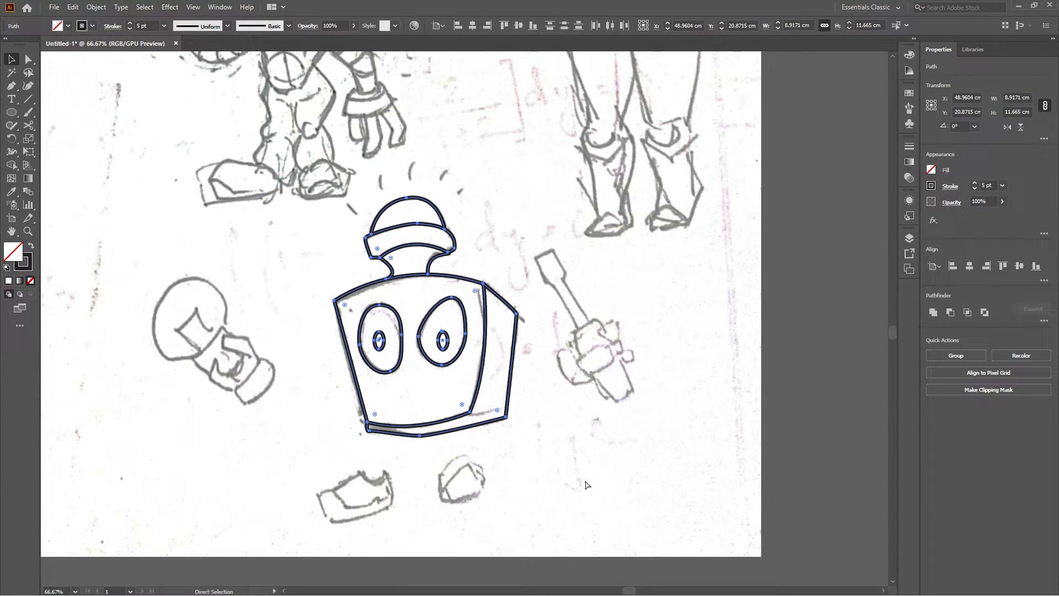
{"action": "key", "text": "v"}
{"action": "key", "text": "ctrl+g"}
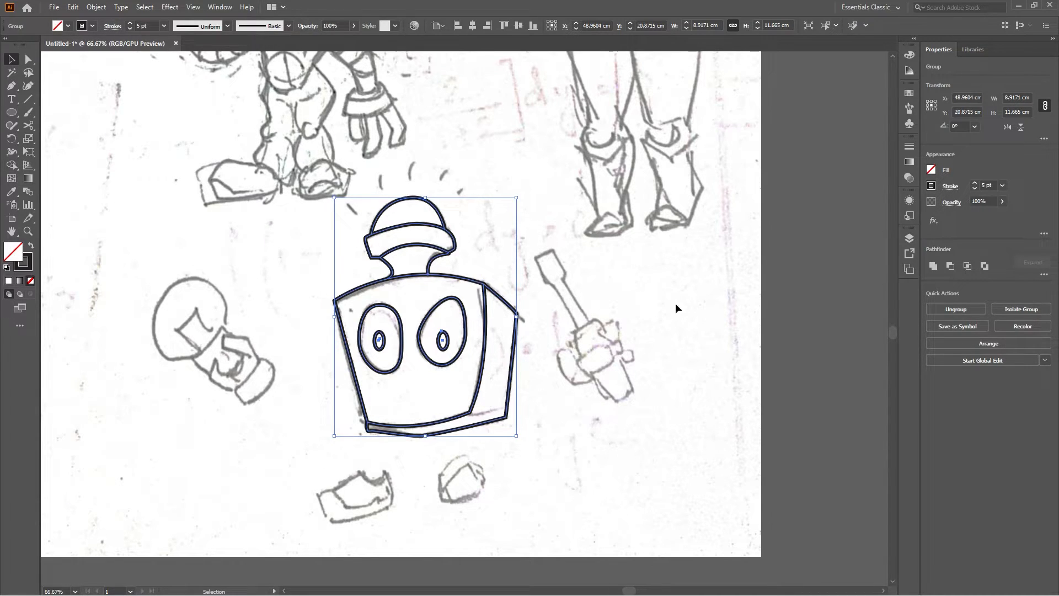
{"action": "left_click", "coordinate": [732, 337]}
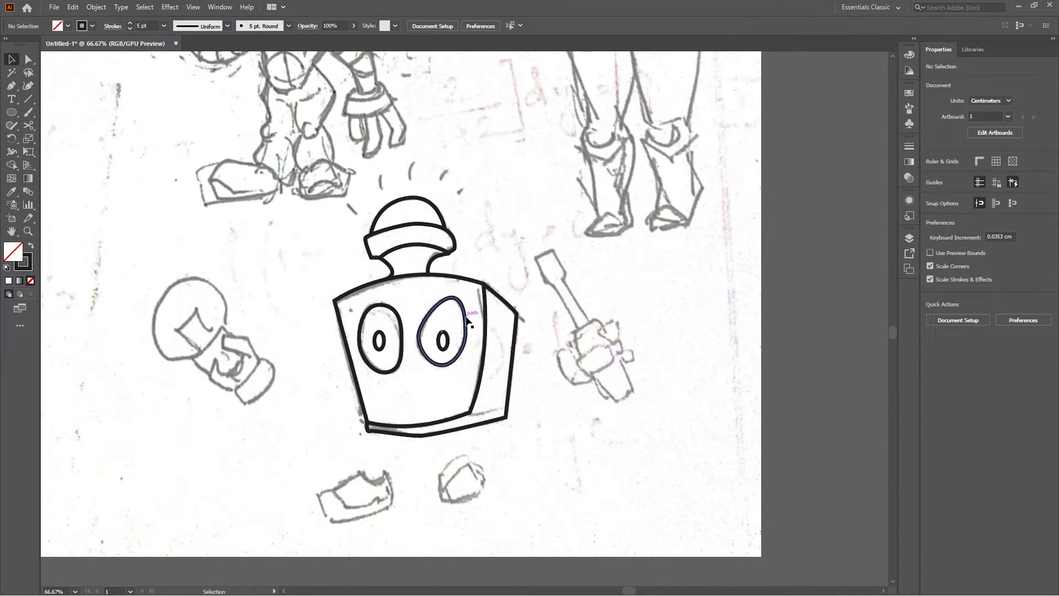
{"action": "left_click", "coordinate": [466, 316]}
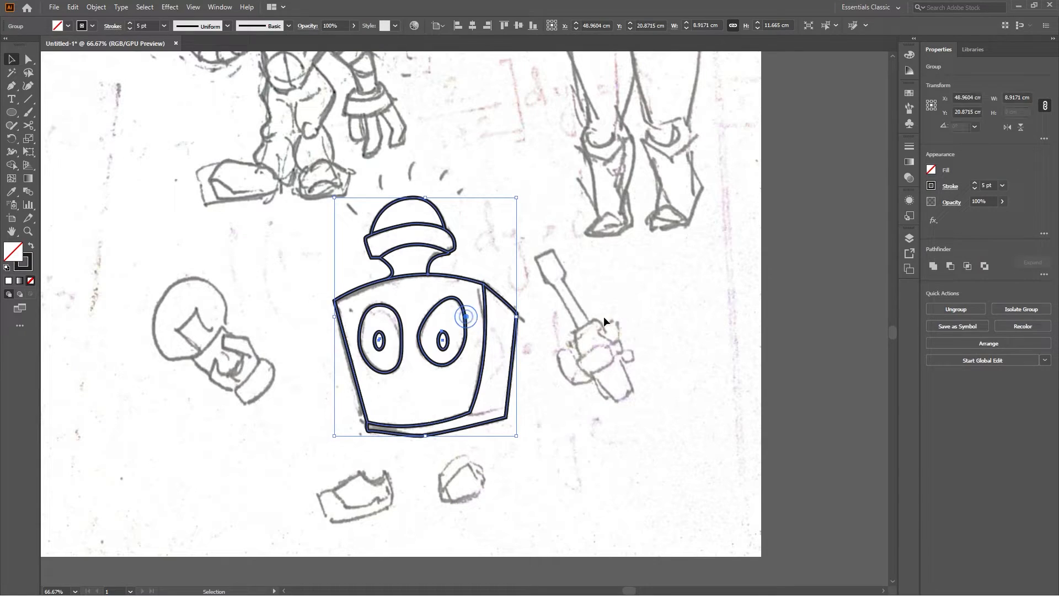
Move the grouped robot head off the sketch onto the empty canvas to its right and deselect it
{"action": "left_click", "coordinate": [935, 267]}
{"action": "key", "text": "a"}
{"action": "key", "text": "v"}
{"action": "left_click", "coordinate": [532, 428]}
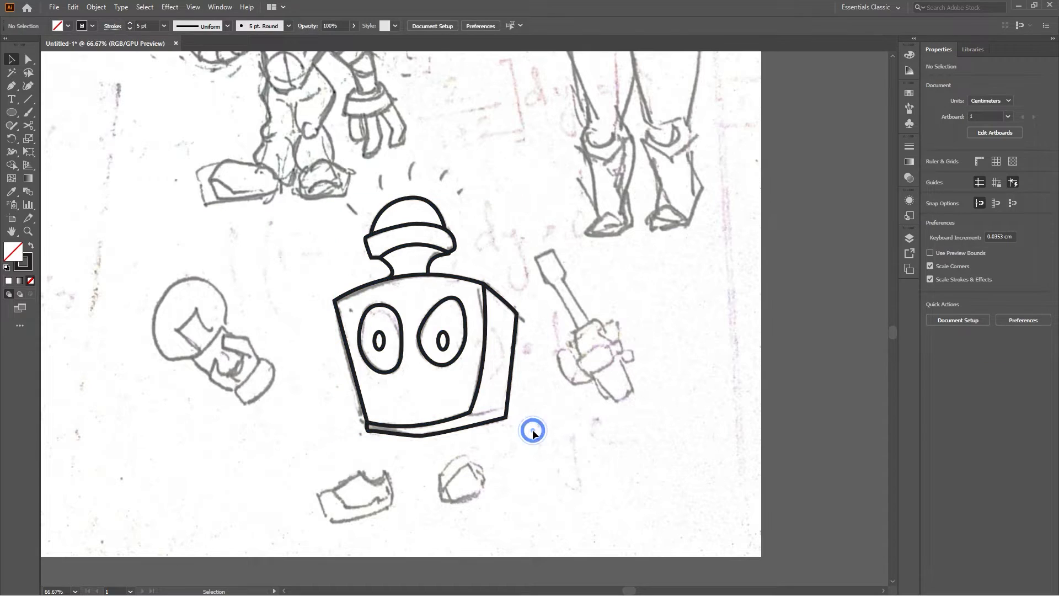
{"action": "scroll", "coordinate": [516, 354], "scroll_direction": "down", "scroll_amount": 4}
{"action": "scroll", "coordinate": [516, 354], "scroll_direction": "up", "scroll_amount": 3}
{"action": "left_click", "coordinate": [490, 307]}
{"action": "scroll", "coordinate": [490, 306], "scroll_direction": "down", "scroll_amount": 2}
{"action": "left_click_drag", "start_coordinate": [490, 307], "coordinate": [772, 295]}
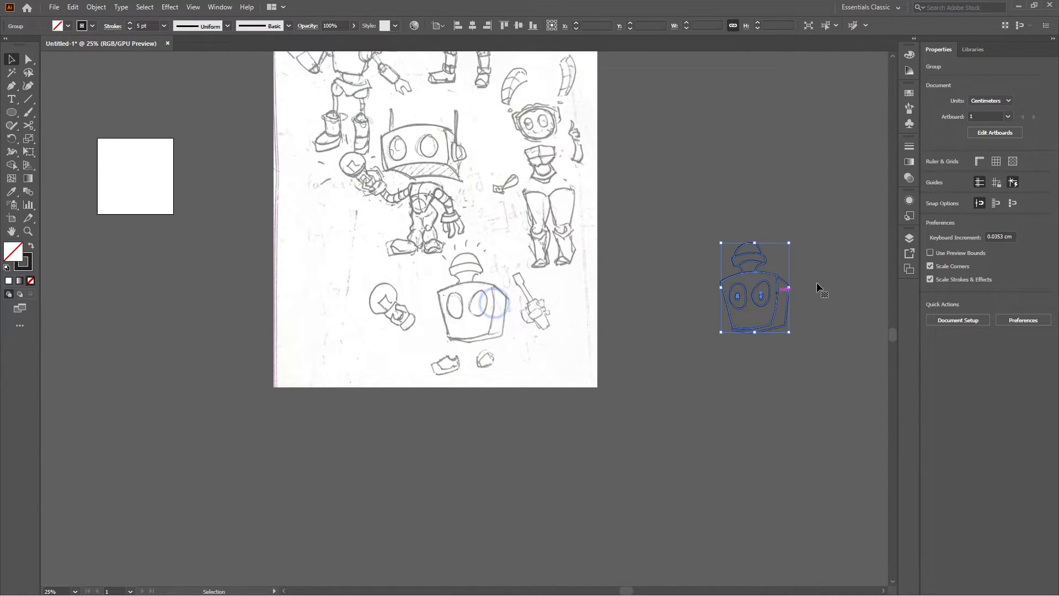
{"action": "left_click", "coordinate": [865, 244]}
{"action": "left_click_drag", "start_coordinate": [854, 248], "coordinate": [636, 270]}
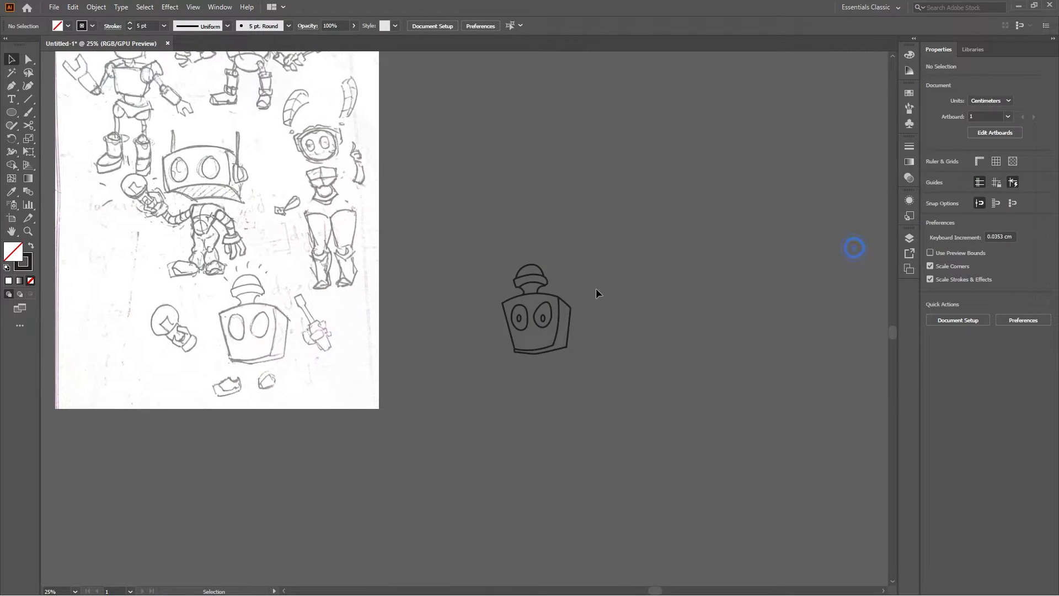
Compare the traced robot head with the original sketch sheet beside it
{"action": "scroll", "coordinate": [523, 324], "scroll_direction": "up", "scroll_amount": 1}
{"action": "left_click_drag", "start_coordinate": [359, 327], "coordinate": [438, 267]}
{"action": "scroll", "coordinate": [444, 257], "scroll_direction": "up", "scroll_amount": 3}
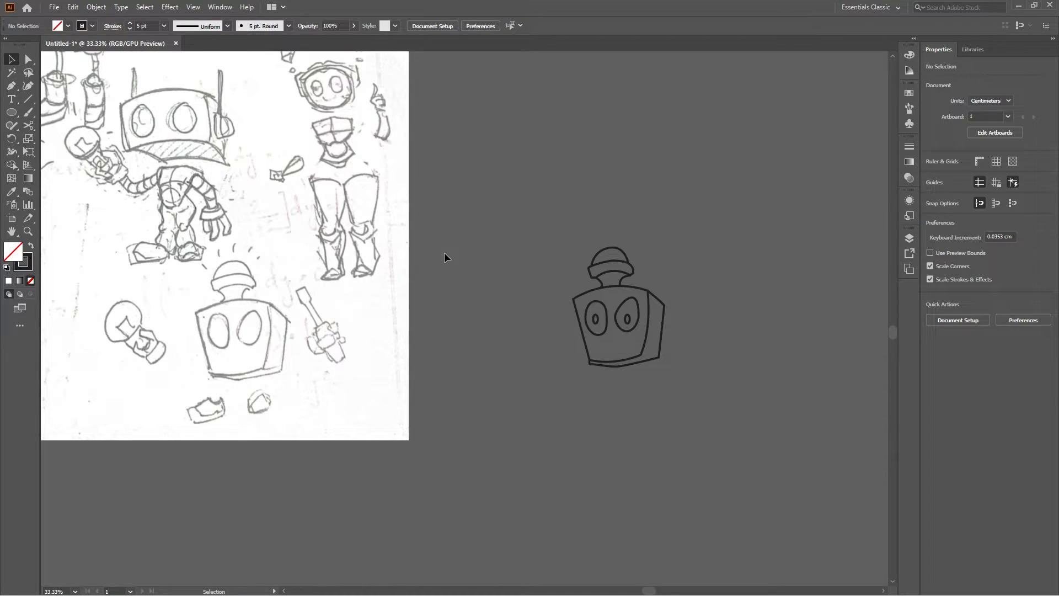
{"action": "scroll", "coordinate": [445, 252], "scroll_direction": "down", "scroll_amount": 2}
{"action": "left_click_drag", "start_coordinate": [459, 246], "coordinate": [491, 265]}
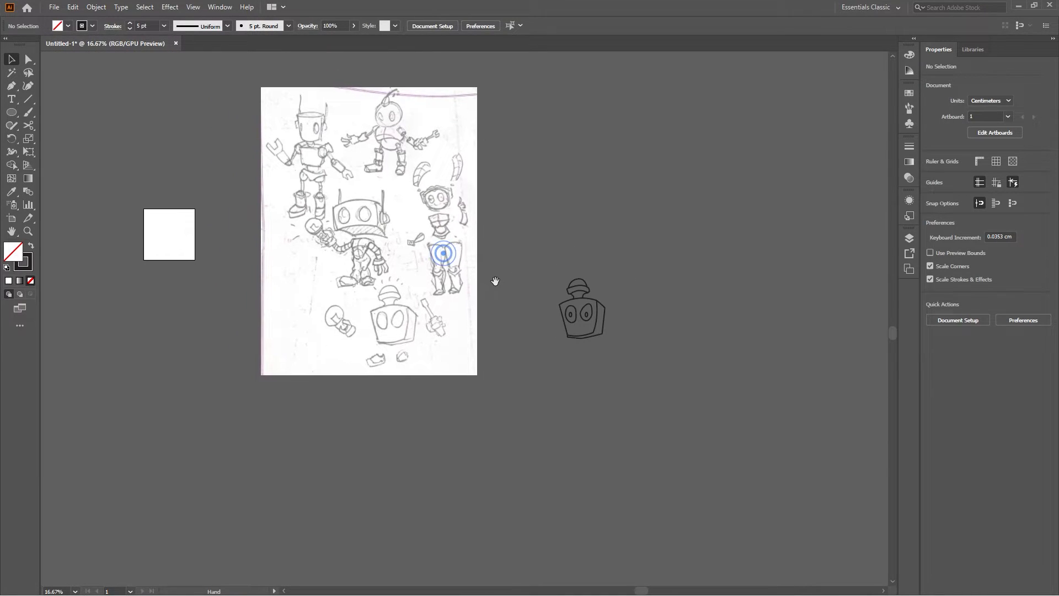
{"action": "scroll", "coordinate": [491, 266], "scroll_direction": "up", "scroll_amount": 1}
{"action": "left_click_drag", "start_coordinate": [507, 204], "coordinate": [508, 273]}
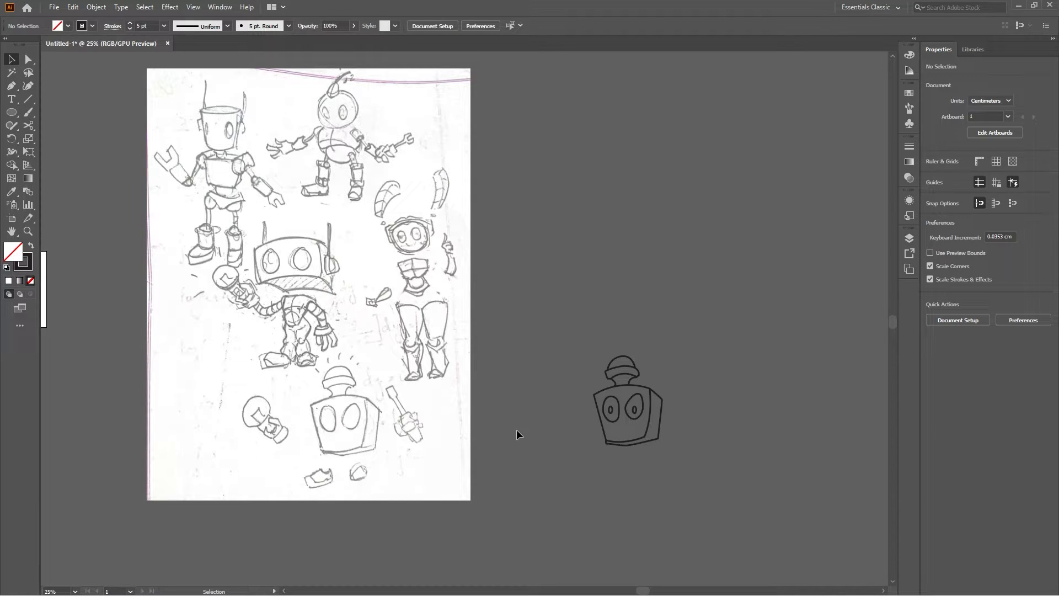
{"action": "scroll", "coordinate": [560, 414], "scroll_direction": "down", "scroll_amount": 1}
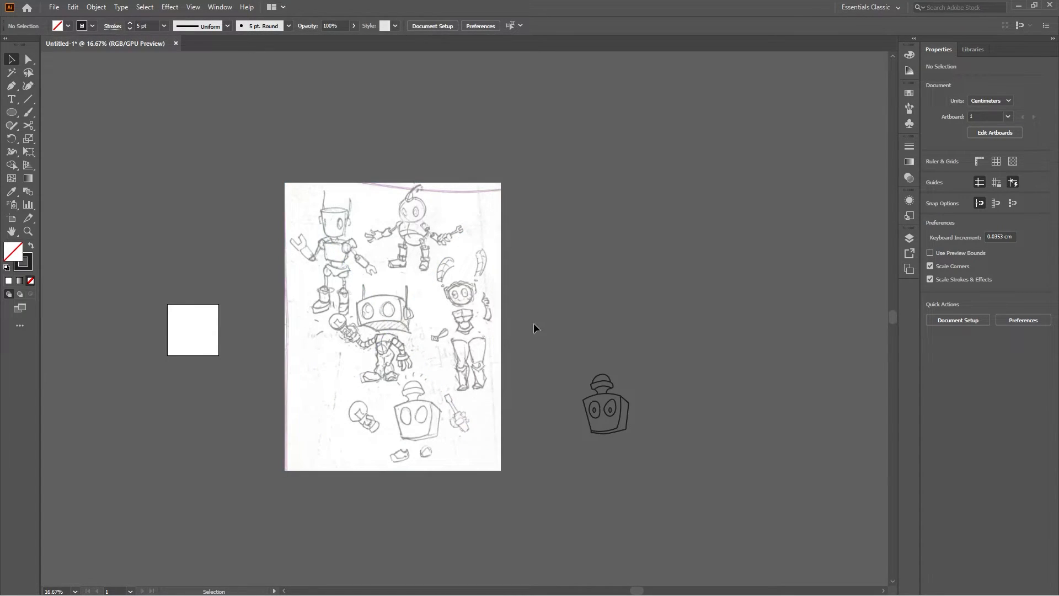
Unlock the sketch image and delete it from the document
{"action": "left_click", "coordinate": [416, 326]}
{"action": "key", "text": "ctrl+2"}
{"action": "key", "text": "ctrl+alt+2"}
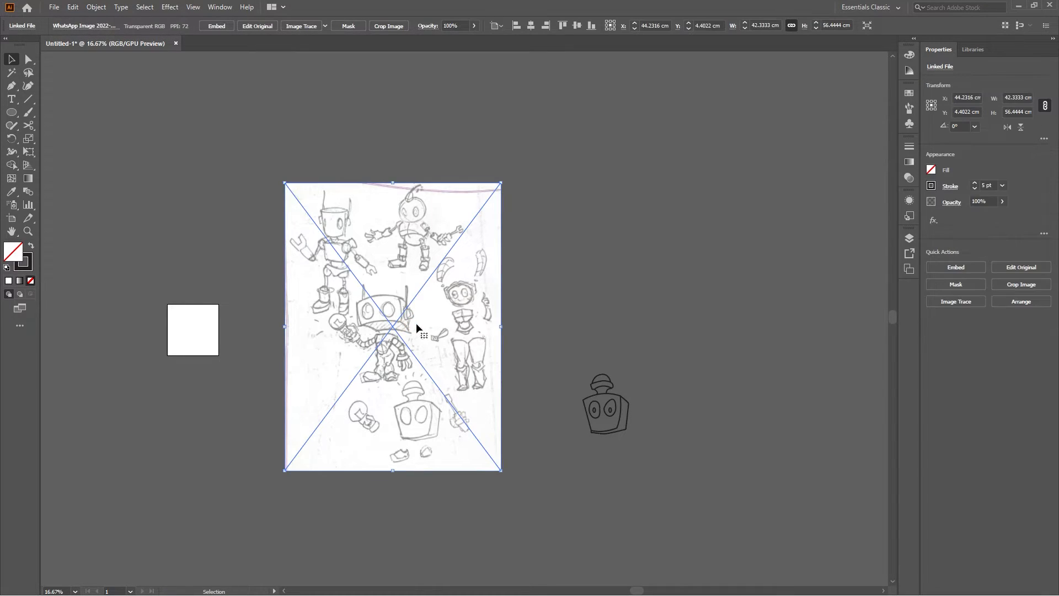
{"action": "left_click", "coordinate": [585, 321]}
{"action": "left_click", "coordinate": [445, 323]}
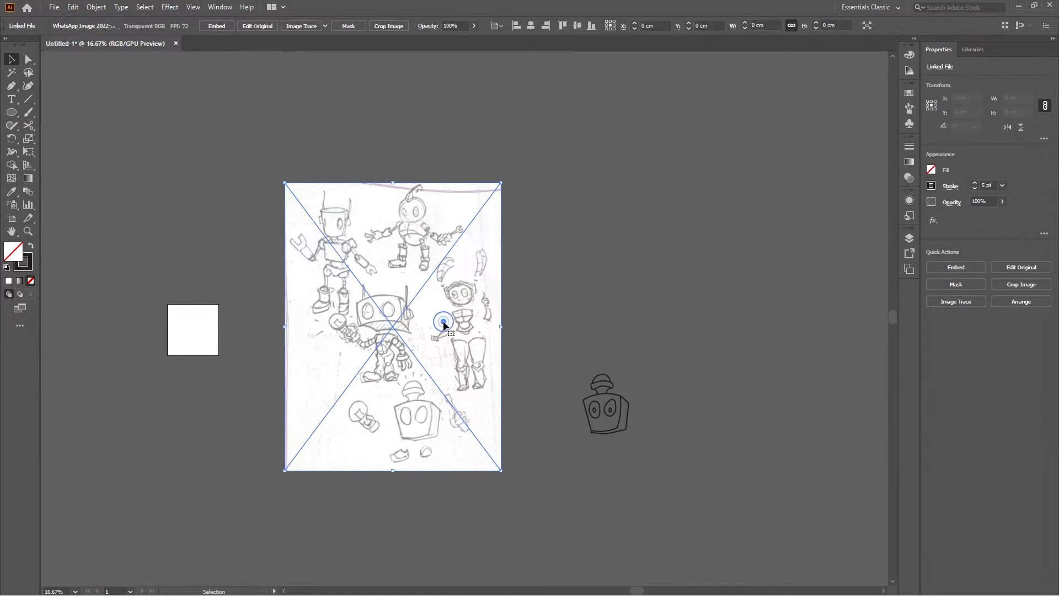
{"action": "key", "text": "Delete"}
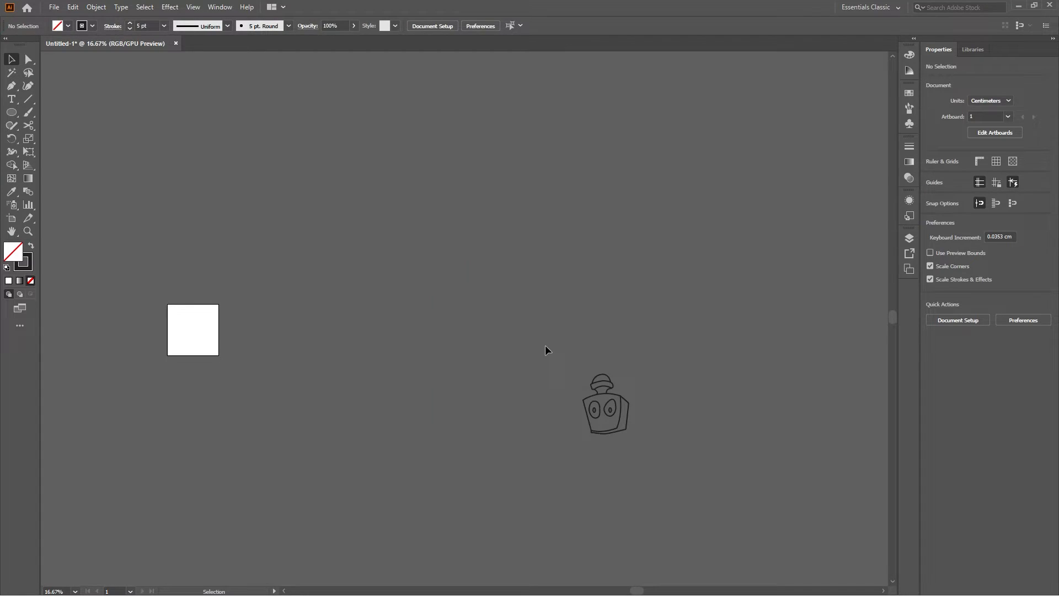
Centre the robot head group horizontally and vertically on the artboard
{"action": "left_click_drag", "start_coordinate": [545, 346], "coordinate": [628, 437]}
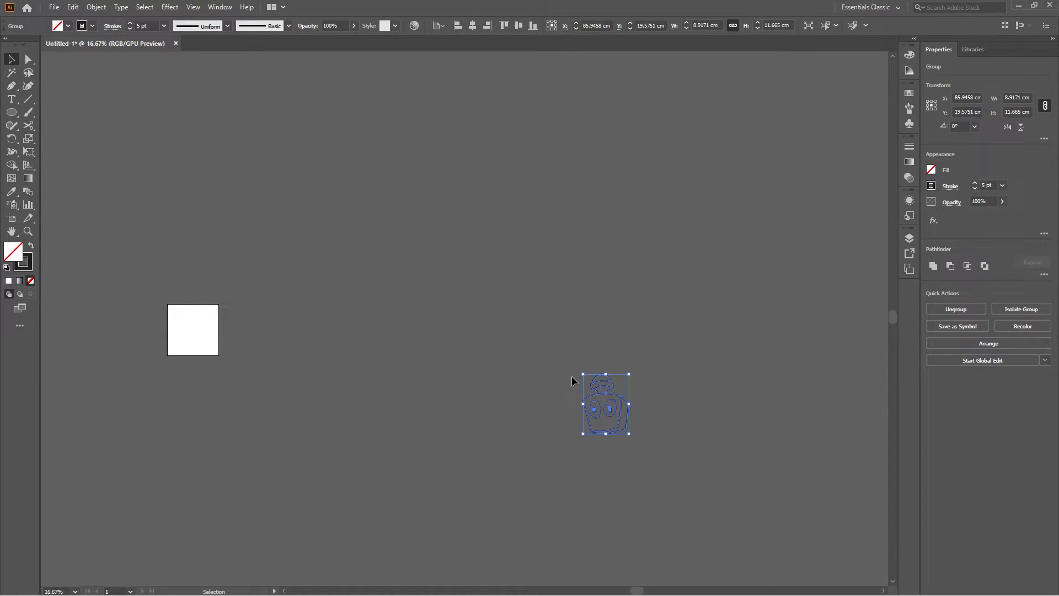
{"action": "left_click", "coordinate": [558, 369]}
{"action": "left_click", "coordinate": [611, 413]}
{"action": "left_click", "coordinate": [472, 26]}
{"action": "left_click", "coordinate": [519, 26]}
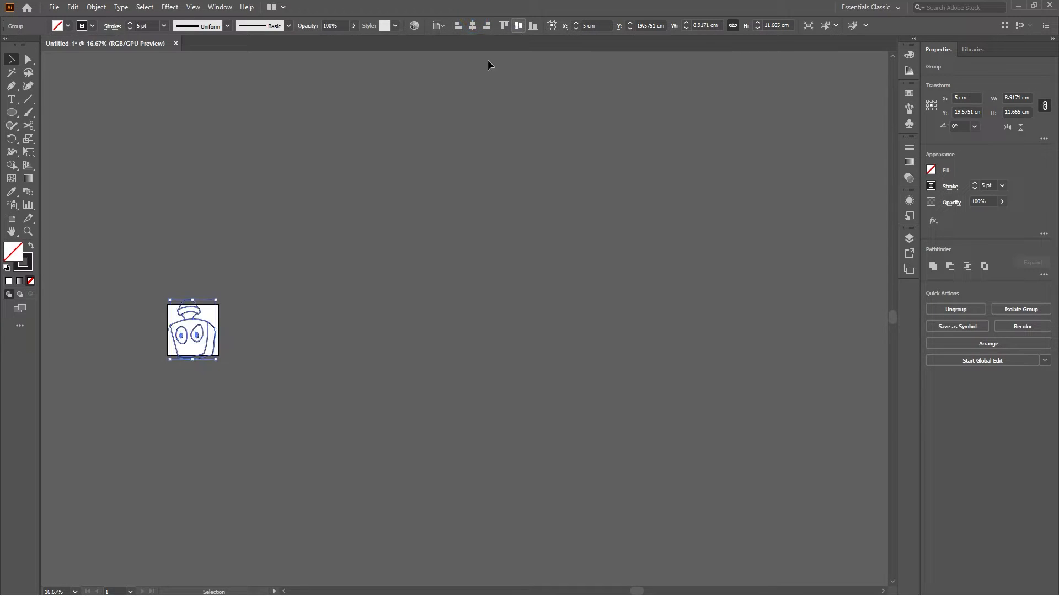
{"action": "left_click", "coordinate": [274, 324]}
Scale the robot head group down so that it fits inside the artboard
{"action": "scroll", "coordinate": [202, 375], "scroll_direction": "up", "scroll_amount": 2}
{"action": "left_click_drag", "start_coordinate": [157, 372], "coordinate": [446, 392]}
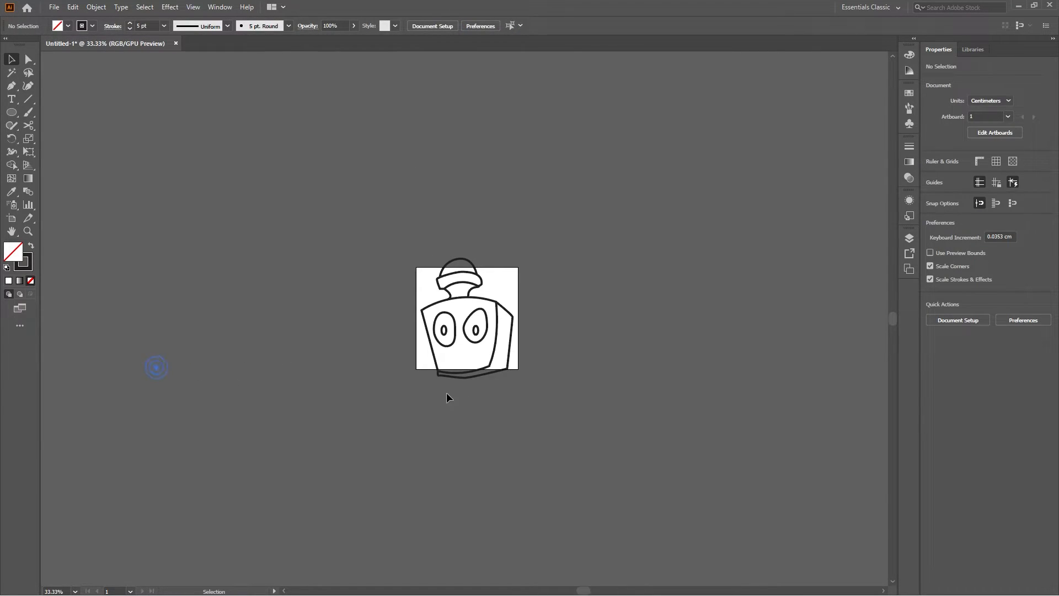
{"action": "scroll", "coordinate": [528, 255], "scroll_direction": "up", "scroll_amount": 3}
{"action": "scroll", "coordinate": [542, 240], "scroll_direction": "up", "scroll_amount": 2}
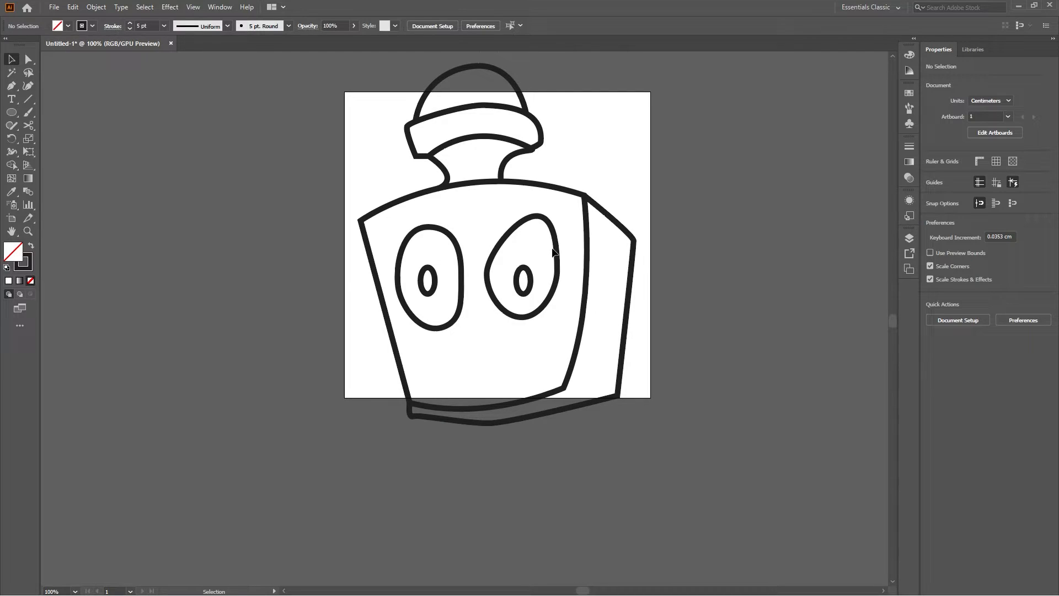
{"action": "left_click", "coordinate": [554, 249]}
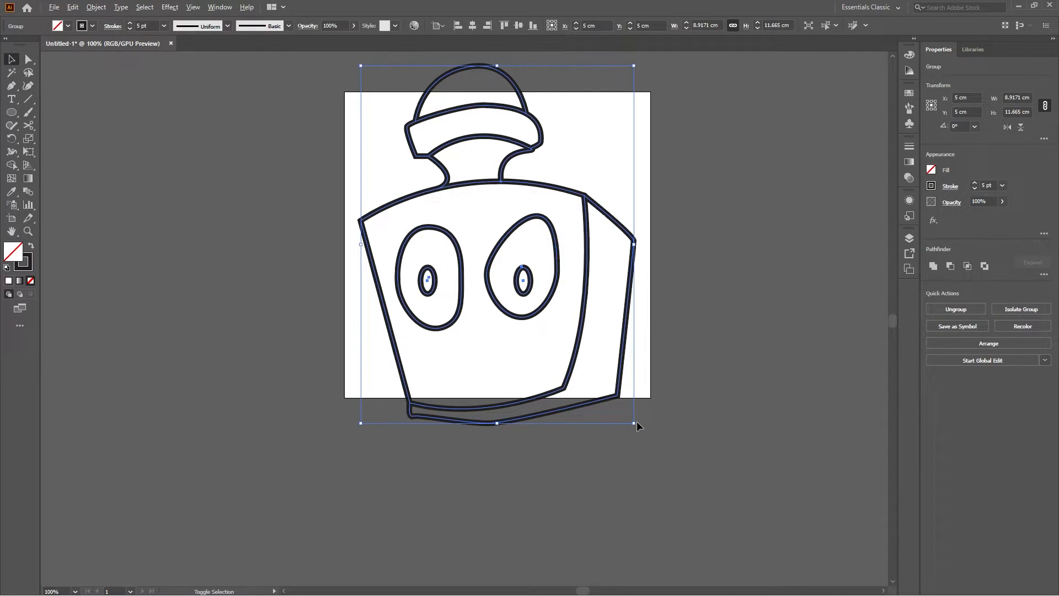
{"action": "left_click_drag", "start_coordinate": [636, 422], "coordinate": [588, 334]}
{"action": "left_click", "coordinate": [670, 311]}
Crop the circuit board photo close around the board, to about 18.78 by 15.01 cm
{"action": "scroll", "coordinate": [693, 278], "scroll_direction": "up", "scroll_amount": 2}
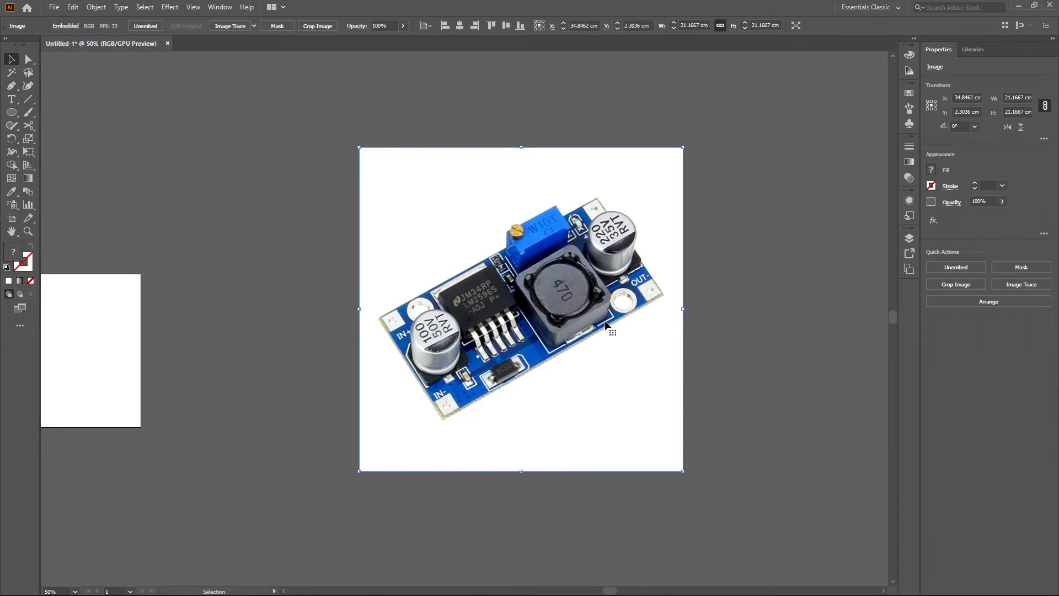
{"action": "scroll", "coordinate": [618, 312], "scroll_direction": "up", "scroll_amount": 1}
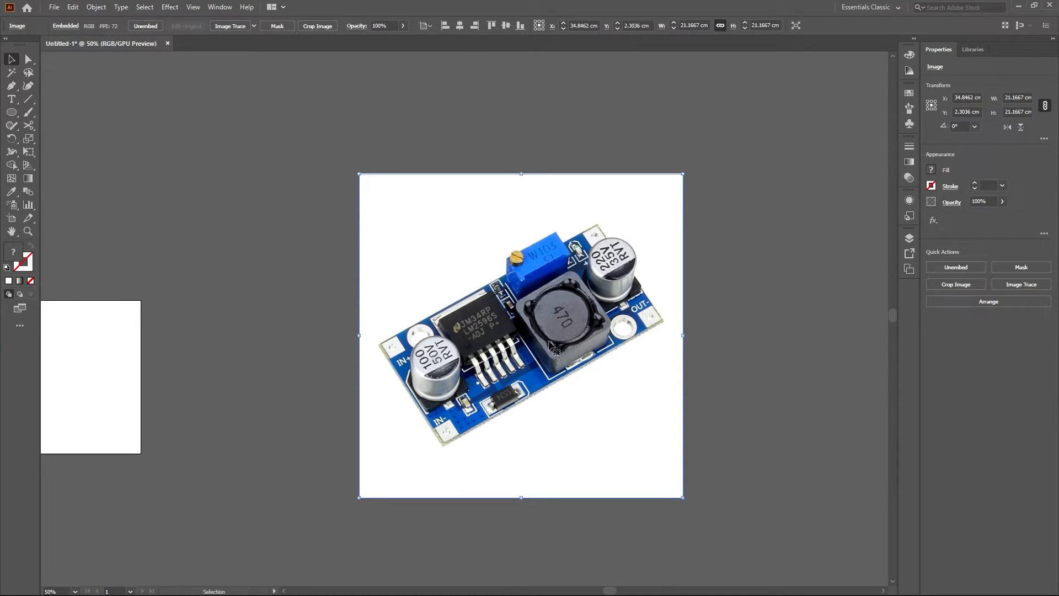
{"action": "scroll", "coordinate": [524, 358], "scroll_direction": "up", "scroll_amount": 1}
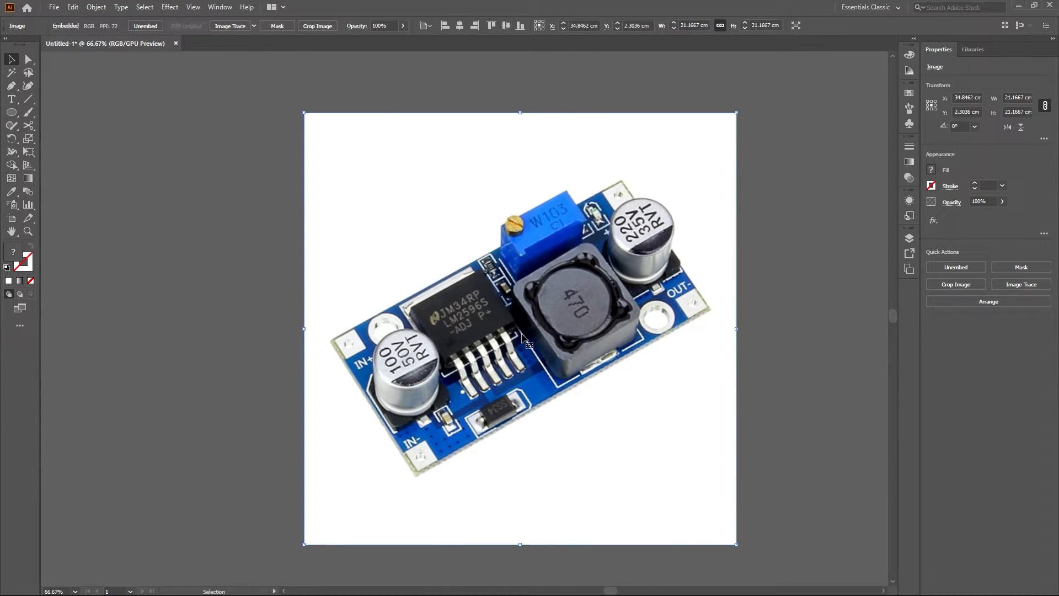
{"action": "scroll", "coordinate": [522, 335], "scroll_direction": "up", "scroll_amount": 1}
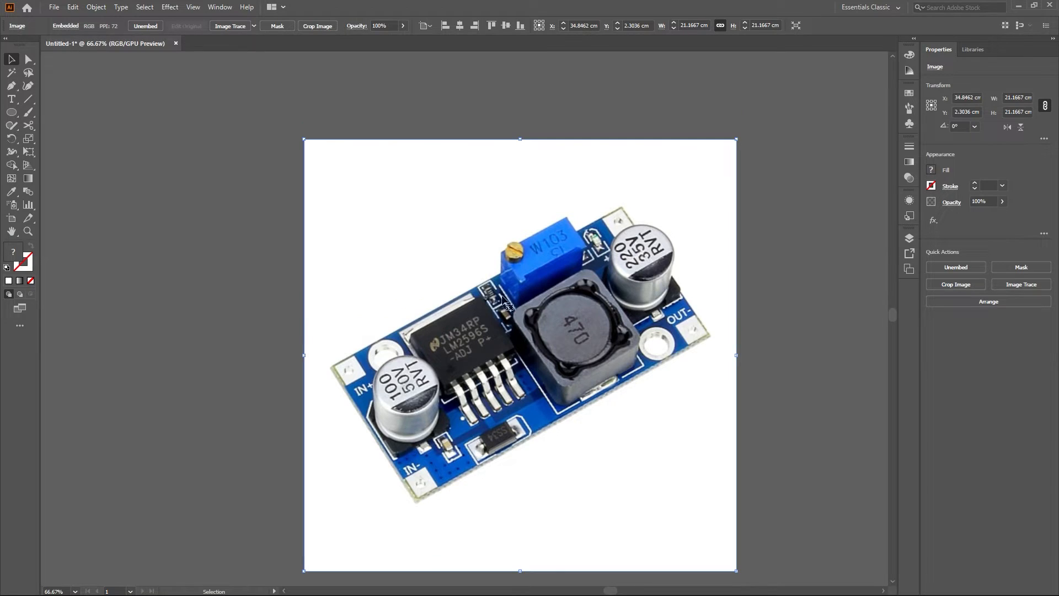
{"action": "left_click", "coordinate": [419, 257]}
{"action": "left_click", "coordinate": [325, 29]}
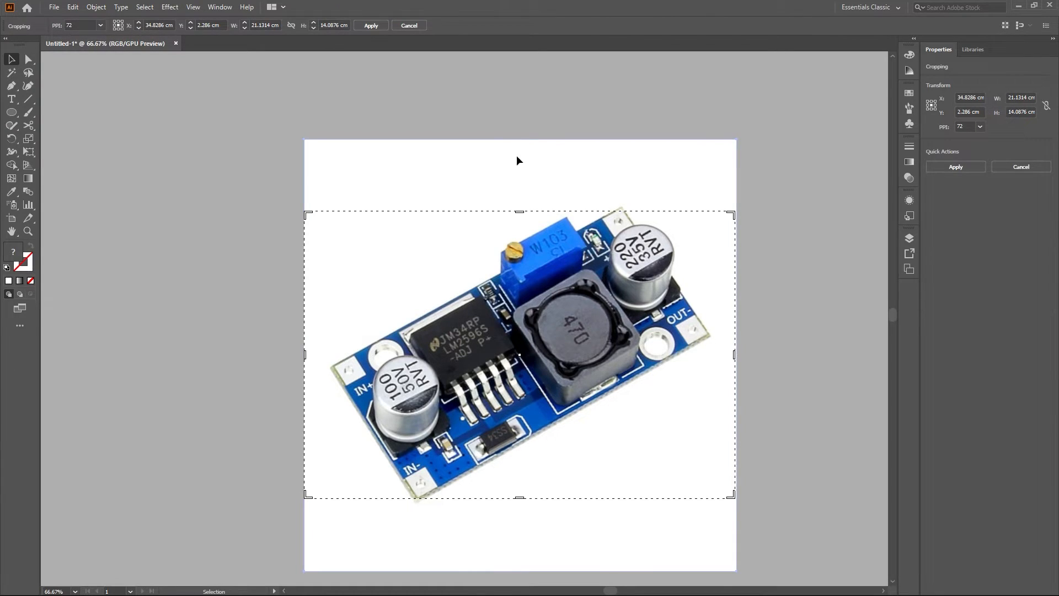
{"action": "left_click_drag", "start_coordinate": [522, 214], "coordinate": [513, 205]}
{"action": "scroll", "coordinate": [533, 438], "scroll_direction": "down", "scroll_amount": 1}
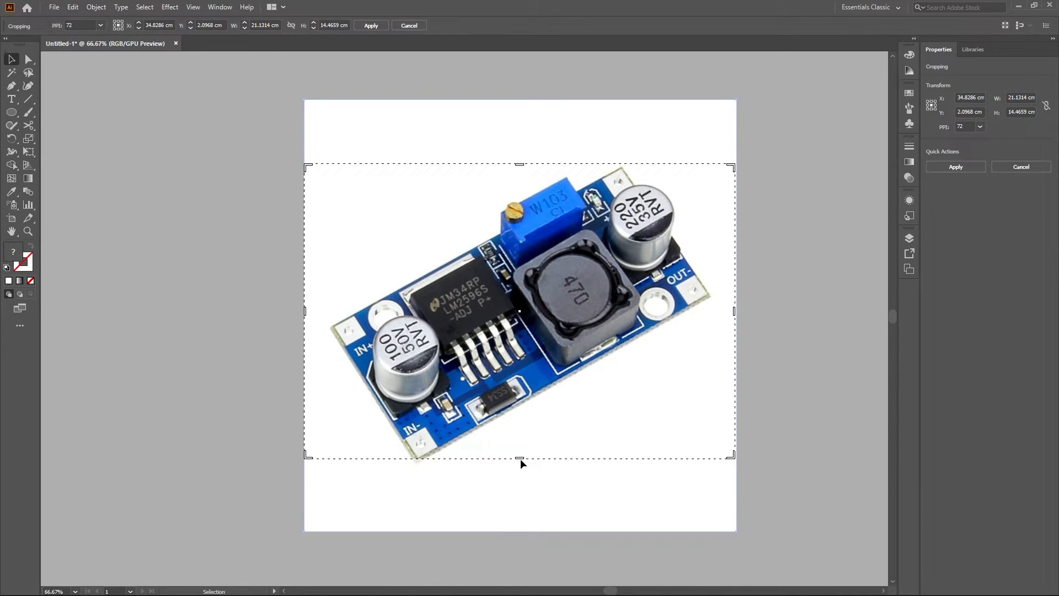
{"action": "left_click_drag", "start_coordinate": [521, 459], "coordinate": [520, 470]}
{"action": "left_click_drag", "start_coordinate": [309, 318], "coordinate": [330, 318]}
{"action": "left_click_drag", "start_coordinate": [735, 317], "coordinate": [712, 316]}
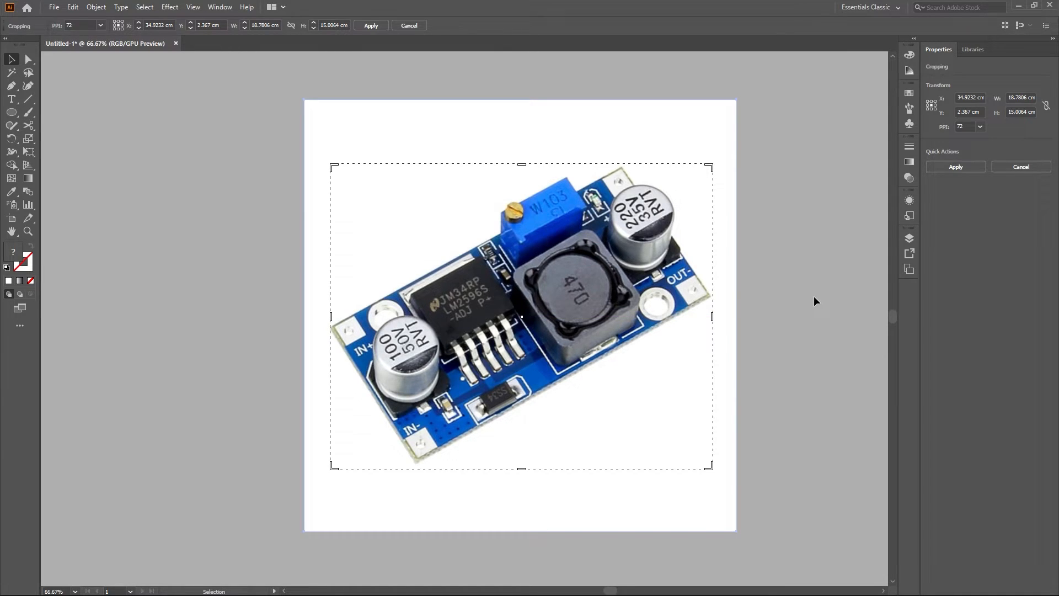
{"action": "key", "text": "Return"}
{"action": "left_click", "coordinate": [809, 297]}
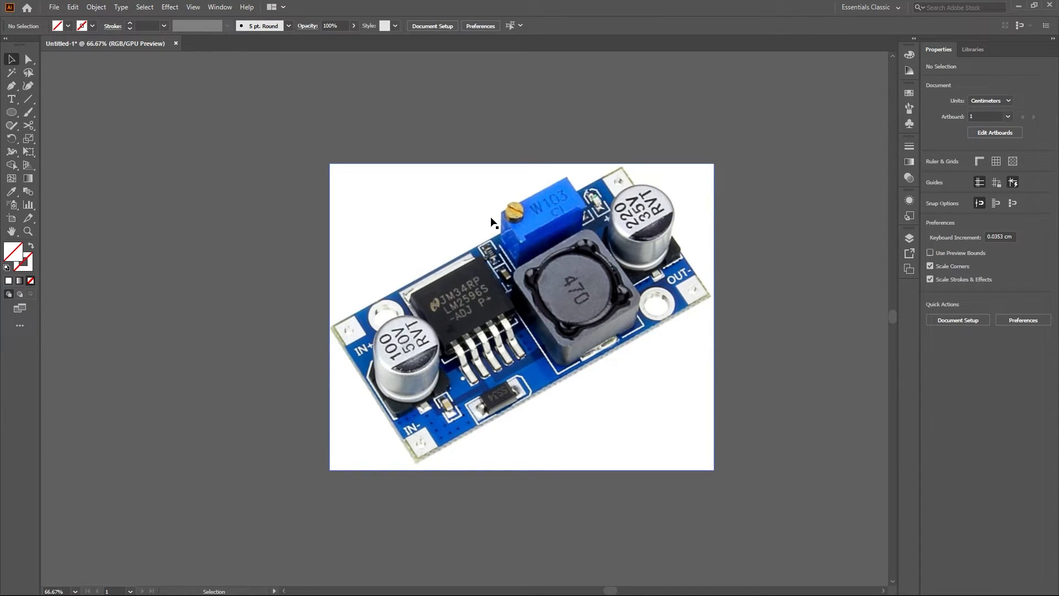
Start tracing the board outline with the Pen tool, from the IN+ corner along the upper edge to the blue trimmer
{"action": "left_click", "coordinate": [9, 89]}
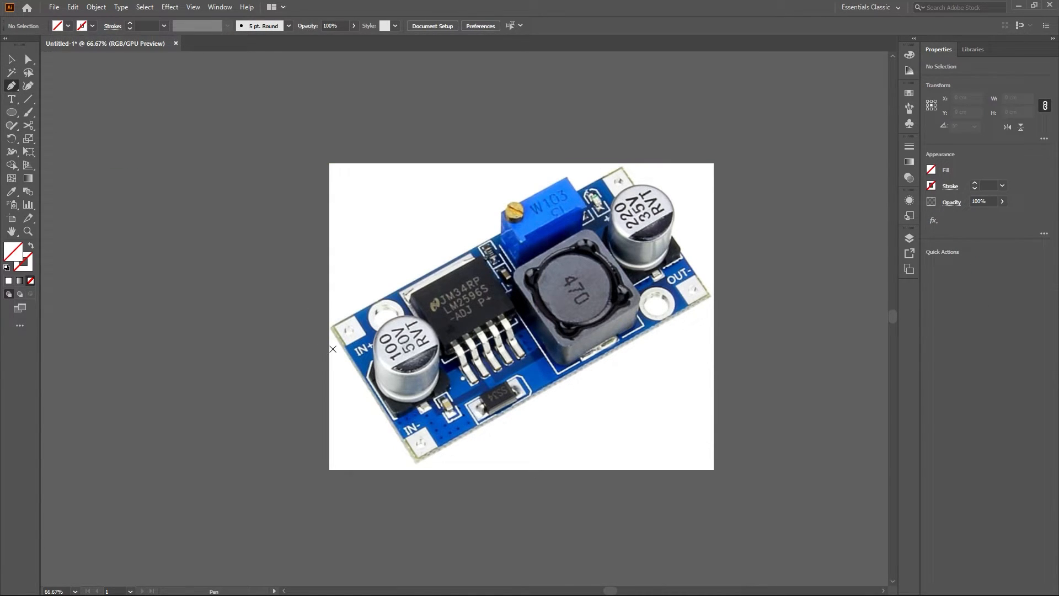
{"action": "scroll", "coordinate": [342, 335], "scroll_direction": "up", "scroll_amount": 2}
{"action": "scroll", "coordinate": [340, 322], "scroll_direction": "down", "scroll_amount": 2}
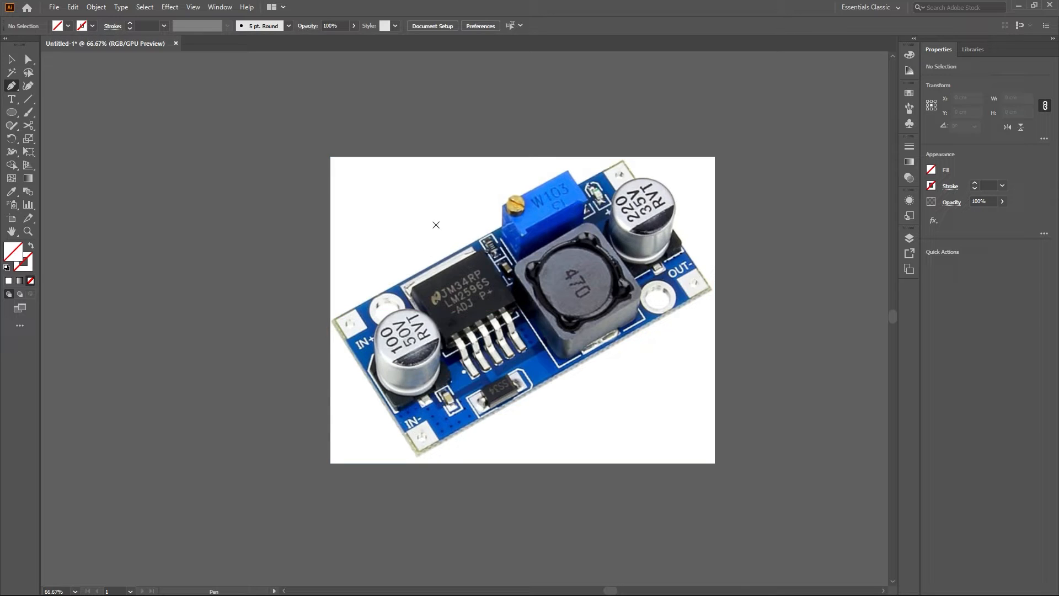
{"action": "left_click", "coordinate": [283, 290]}
{"action": "left_click_drag", "start_coordinate": [11, 86], "coordinate": [51, 87]}
{"action": "scroll", "coordinate": [340, 318], "scroll_direction": "up", "scroll_amount": 2}
{"action": "left_click", "coordinate": [325, 326]}
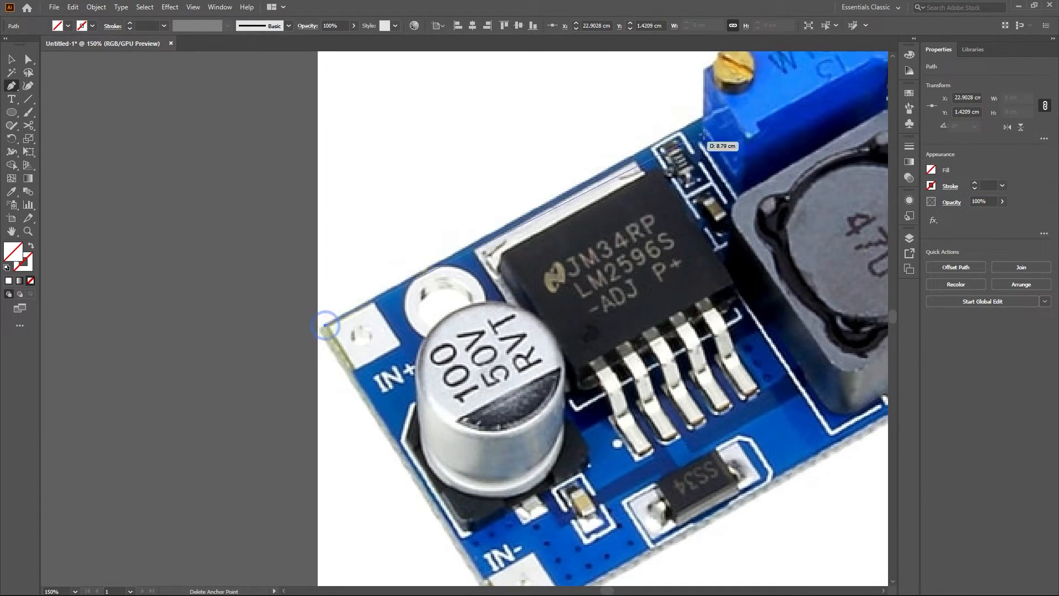
{"action": "left_click", "coordinate": [701, 117]}
Set the outline's stroke weight to 4 pt
{"action": "scroll", "coordinate": [701, 116], "scroll_direction": "up", "scroll_amount": 2}
{"action": "left_click", "coordinate": [975, 182]}
{"action": "left_click", "coordinate": [975, 183]}
{"action": "left_click", "coordinate": [975, 182]}
{"action": "left_click", "coordinate": [975, 183]}
Continue the outline up the blue trimmer's left side and curve it over the brass screw
{"action": "left_click", "coordinate": [12, 59]}
{"action": "left_click_drag", "start_coordinate": [606, 143], "coordinate": [351, 235]}
{"action": "left_click", "coordinate": [11, 86]}
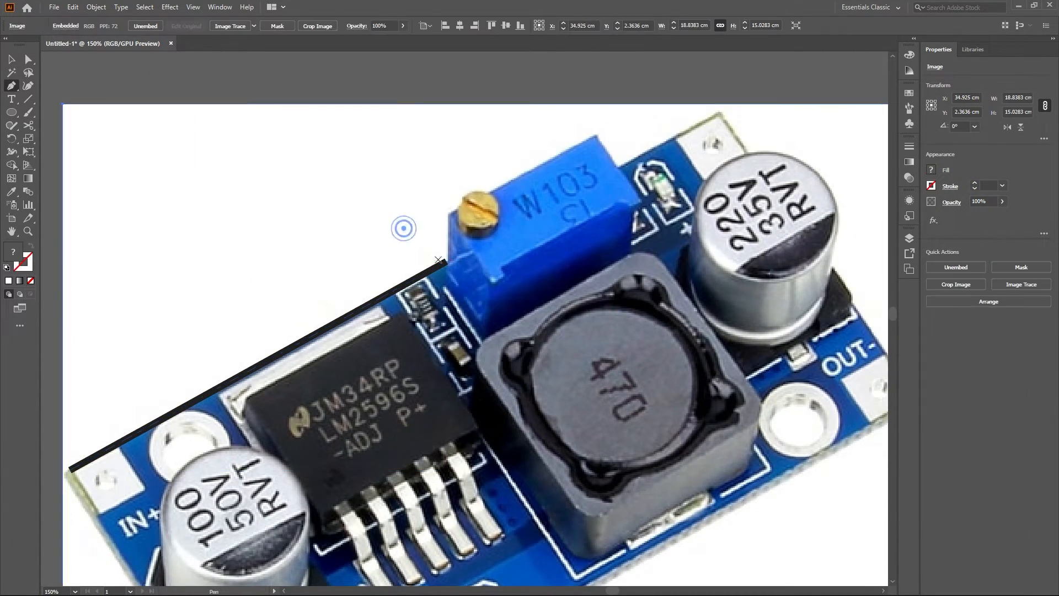
{"action": "left_click", "coordinate": [447, 210]}
{"action": "scroll", "coordinate": [455, 207], "scroll_direction": "up", "scroll_amount": 4}
{"action": "left_click", "coordinate": [464, 214]}
{"action": "left_click_drag", "start_coordinate": [605, 147], "coordinate": [718, 192]}
{"action": "scroll", "coordinate": [579, 266], "scroll_direction": "down", "scroll_amount": 3}
{"action": "left_click_drag", "start_coordinate": [606, 203], "coordinate": [242, 359]}
{"action": "scroll", "coordinate": [243, 358], "scroll_direction": "up", "scroll_amount": 2}
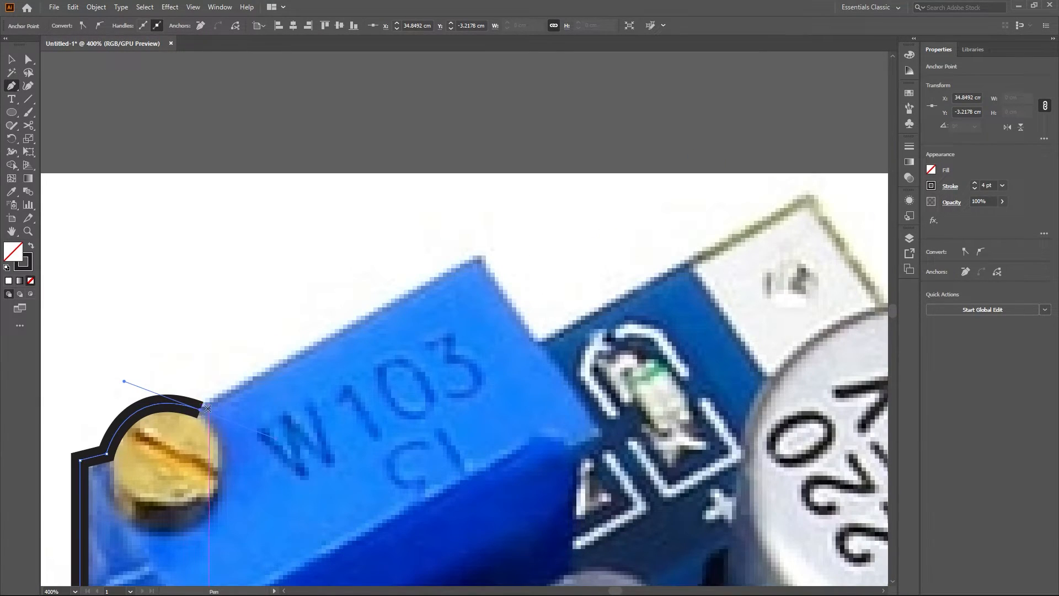
Trace the trimmer's upper edge and short right side, continuing along the board edge to its upper corner
{"action": "left_click", "coordinate": [476, 256]}
{"action": "left_click", "coordinate": [537, 341]}
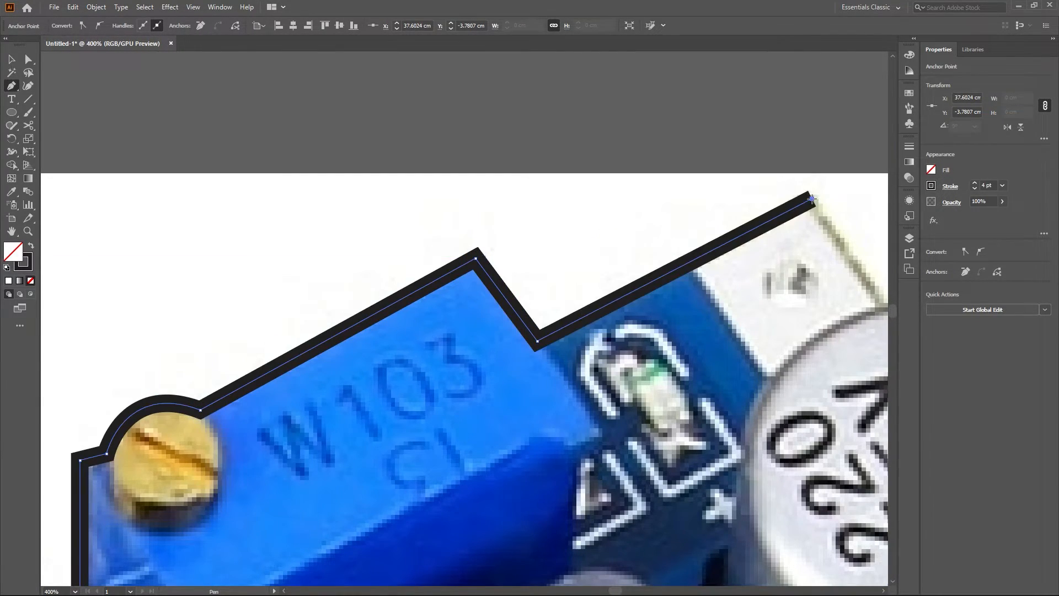
{"action": "left_click", "coordinate": [812, 198]}
Extend the outline down to the 220 35V capacitor and curve it around the capacitor's outer side
{"action": "left_click_drag", "start_coordinate": [816, 213], "coordinate": [488, 170]}
{"action": "left_click", "coordinate": [556, 264]}
{"action": "left_click_drag", "start_coordinate": [586, 308], "coordinate": [497, 229]}
{"action": "scroll", "coordinate": [496, 229], "scroll_direction": "down", "scroll_amount": 3}
{"action": "left_click_drag", "start_coordinate": [561, 330], "coordinate": [664, 373]}
{"action": "scroll", "coordinate": [574, 138], "scroll_direction": "up", "scroll_amount": 4}
{"action": "scroll", "coordinate": [663, 372], "scroll_direction": "down", "scroll_amount": 4}
{"action": "left_click_drag", "start_coordinate": [663, 372], "coordinate": [506, 159]}
{"action": "scroll", "coordinate": [506, 159], "scroll_direction": "up", "scroll_amount": 3}
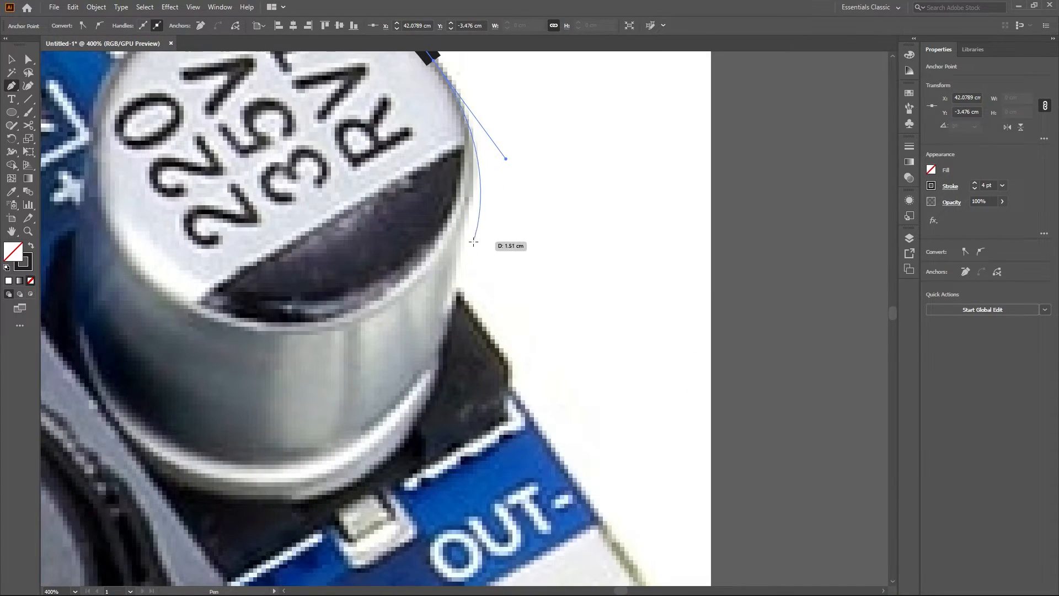
{"action": "left_click", "coordinate": [458, 289]}
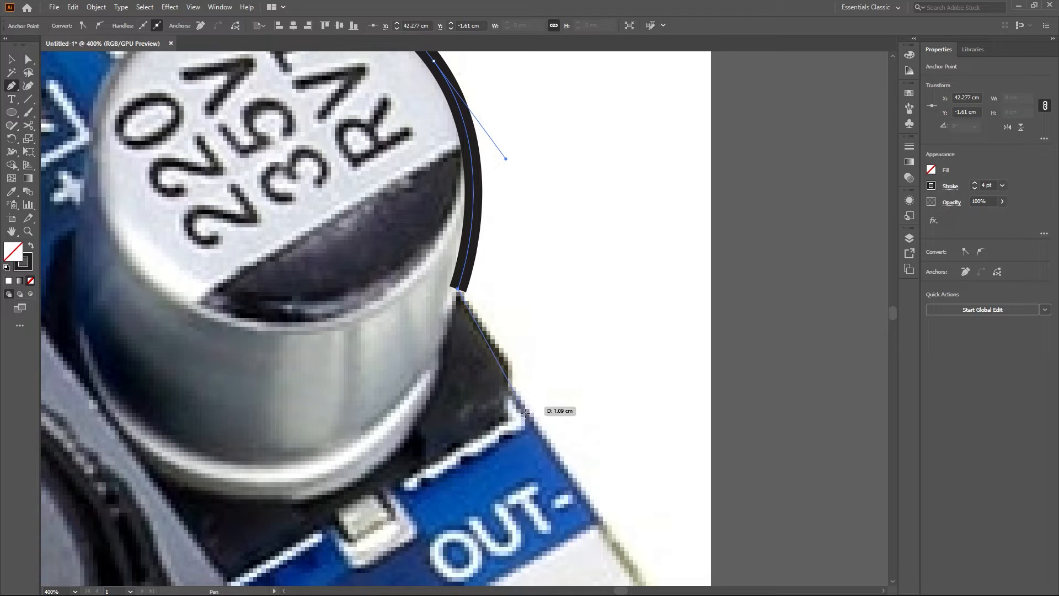
Trace around the capacitor's black base and along the board edge to the OUT- corner
{"action": "scroll", "coordinate": [499, 400], "scroll_direction": "down", "scroll_amount": 2}
{"action": "scroll", "coordinate": [486, 325], "scroll_direction": "up", "scroll_amount": 1}
{"action": "left_click", "coordinate": [509, 360]}
{"action": "left_click", "coordinate": [399, 241]}
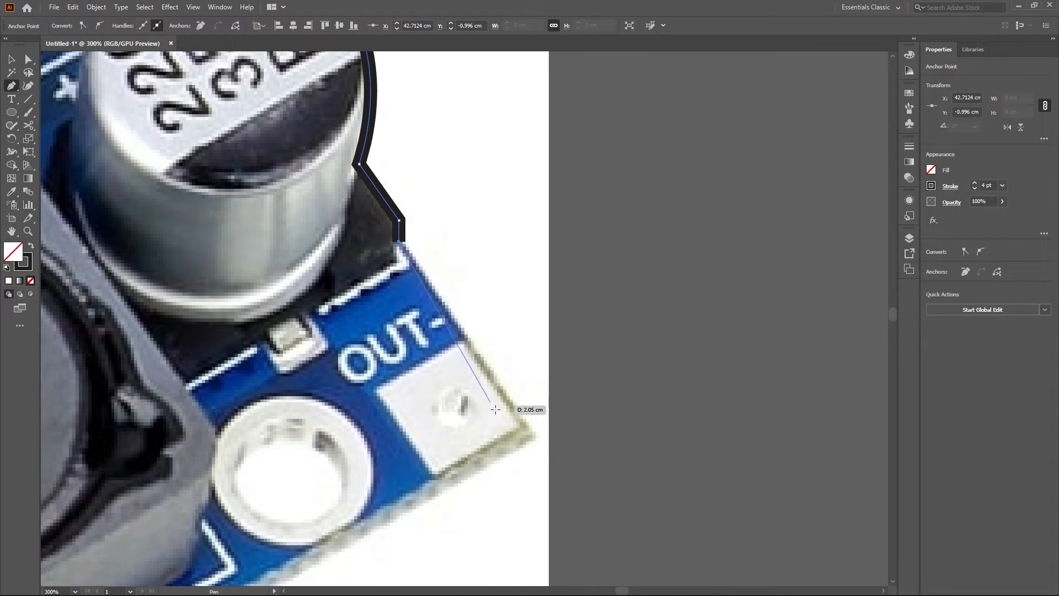
{"action": "left_click", "coordinate": [531, 432]}
Trace the board's lower edge to the IN- corner and close the outline at the IN+ corner
{"action": "scroll", "coordinate": [283, 500], "scroll_direction": "down", "scroll_amount": 4}
{"action": "scroll", "coordinate": [385, 445], "scroll_direction": "up", "scroll_amount": 2}
{"action": "left_click", "coordinate": [387, 448]}
{"action": "scroll", "coordinate": [386, 448], "scroll_direction": "down", "scroll_amount": 2}
{"action": "scroll", "coordinate": [301, 314], "scroll_direction": "up", "scroll_amount": 2}
{"action": "left_click", "coordinate": [316, 310]}
{"action": "key", "text": "v"}
Fill the closed outline traced around the circuit board with light blue
{"action": "scroll", "coordinate": [492, 311], "scroll_direction": "down", "scroll_amount": 4}
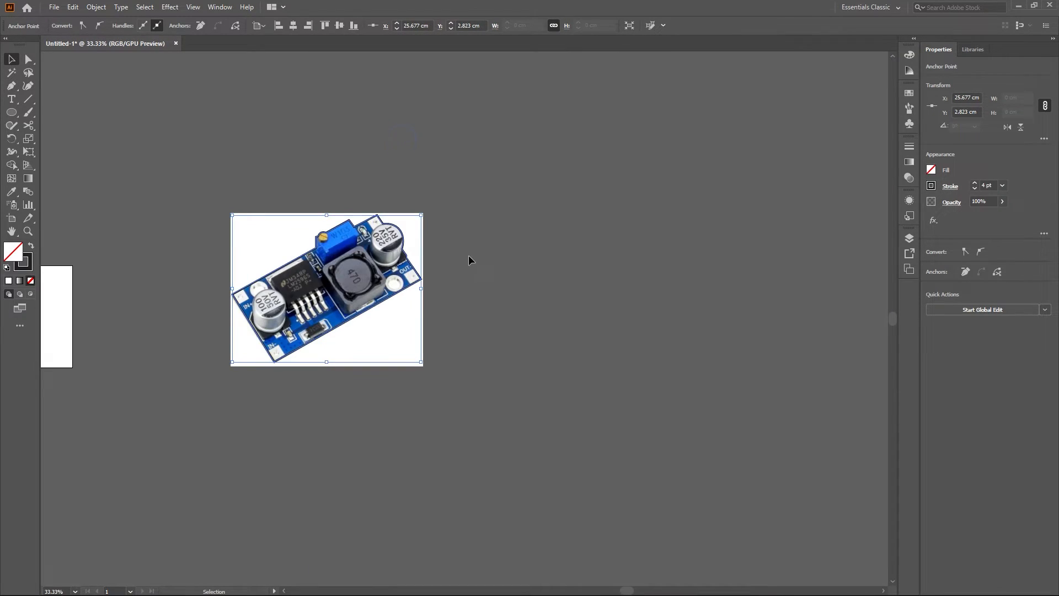
{"action": "scroll", "coordinate": [445, 280], "scroll_direction": "up", "scroll_amount": 3}
{"action": "left_click_drag", "start_coordinate": [444, 278], "coordinate": [535, 268]}
{"action": "left_click", "coordinate": [781, 339]}
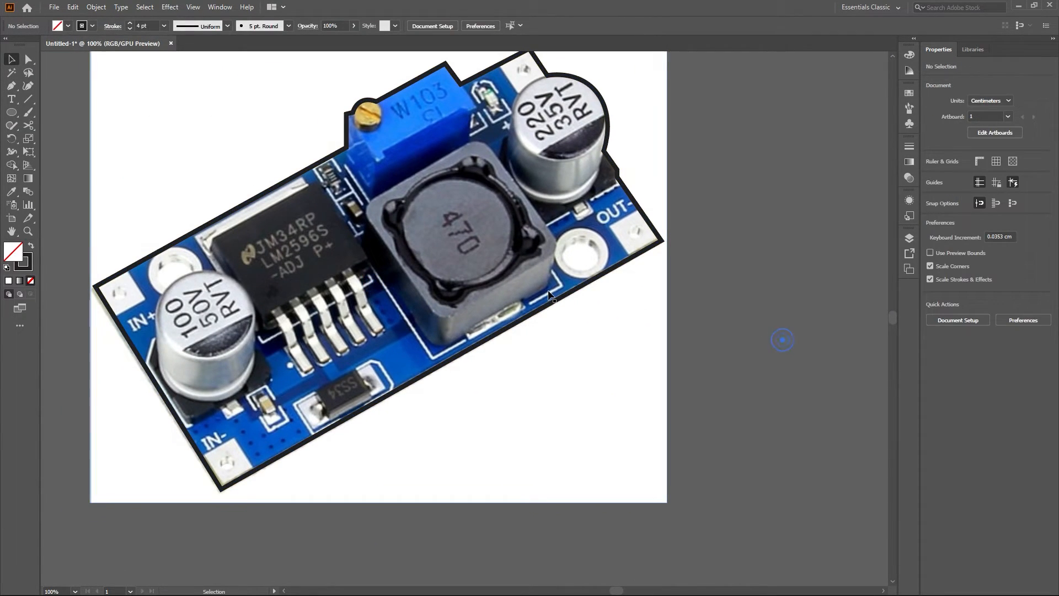
{"action": "left_click", "coordinate": [554, 302]}
{"action": "scroll", "coordinate": [554, 302], "scroll_direction": "down", "scroll_amount": 1}
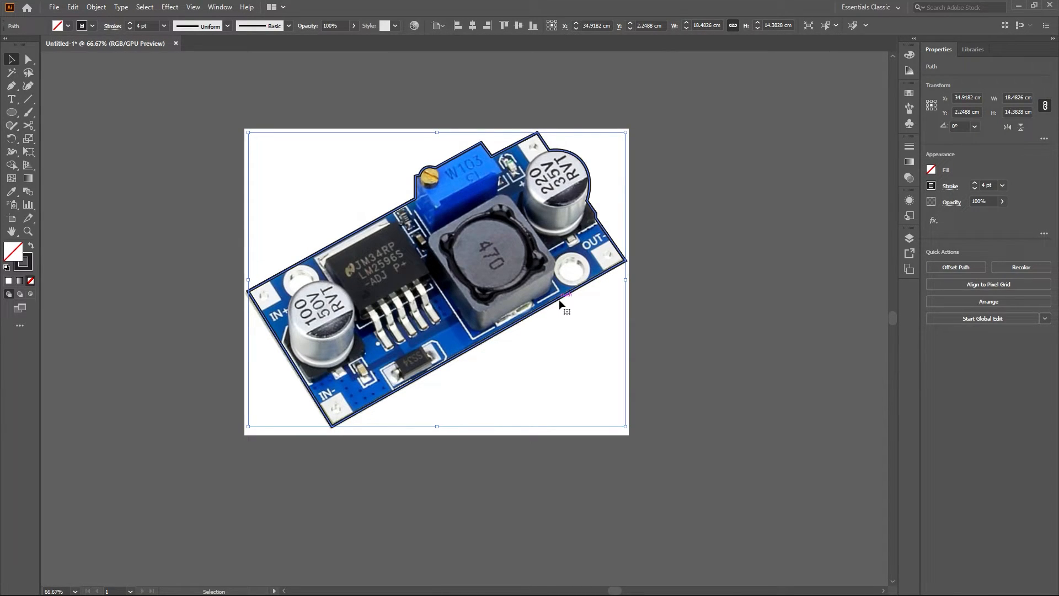
{"action": "left_click", "coordinate": [932, 170]}
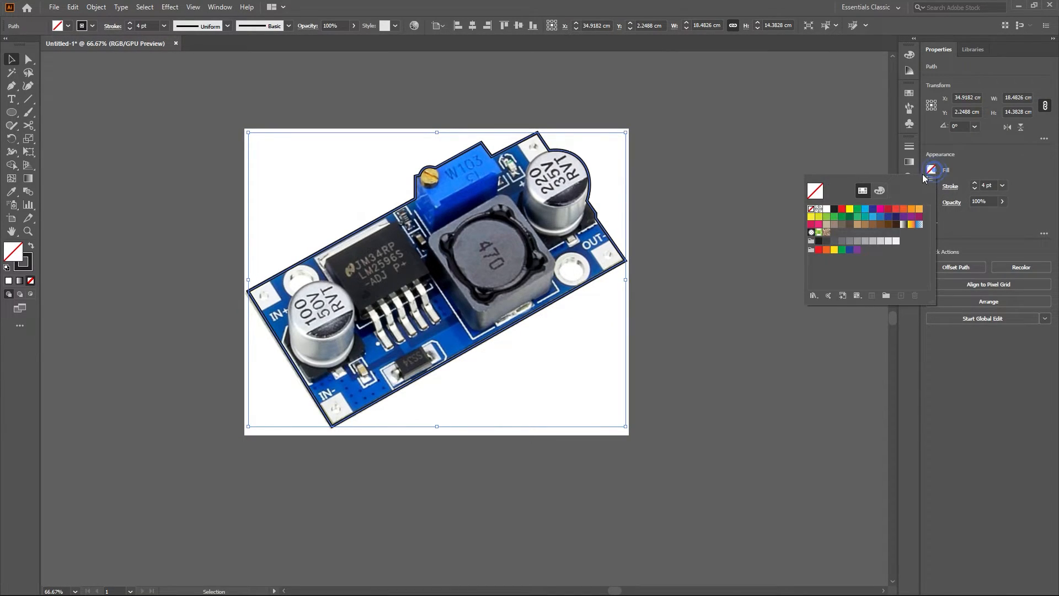
{"action": "left_click", "coordinate": [864, 214]}
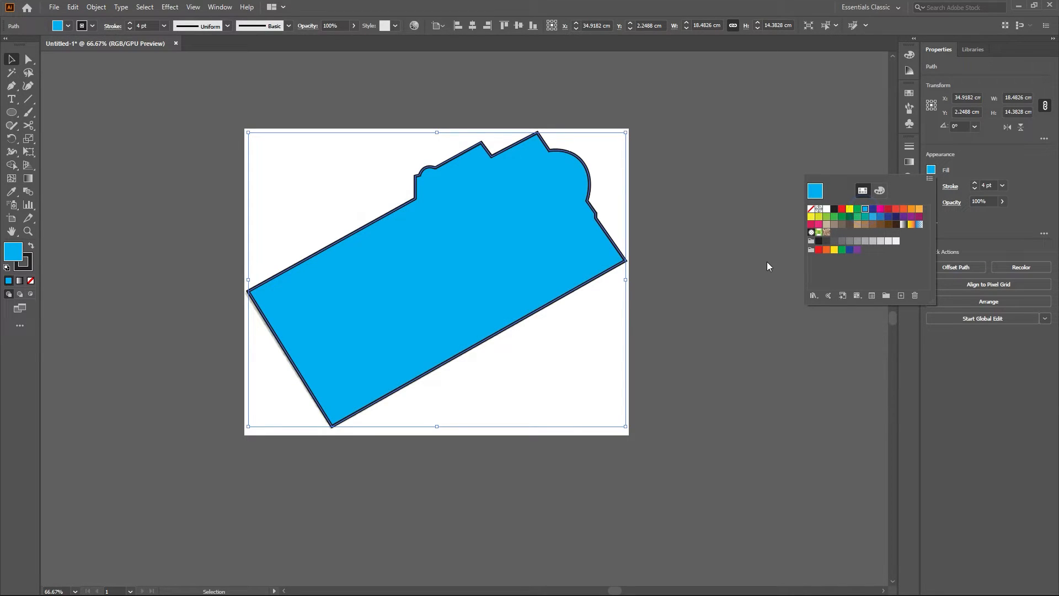
Slide the blue board shape aside from the photo, and undo the move
{"action": "left_click_drag", "start_coordinate": [704, 277], "coordinate": [609, 289]}
{"action": "left_click_drag", "start_coordinate": [435, 263], "coordinate": [706, 223]}
{"action": "left_click", "coordinate": [677, 461]}
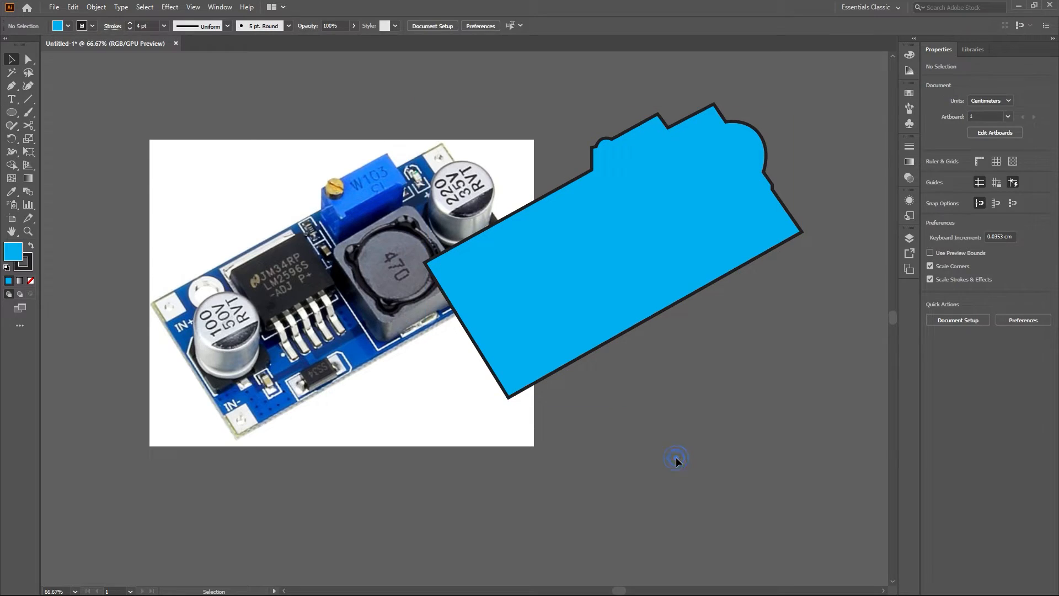
{"action": "key", "text": "ctrl+z"}
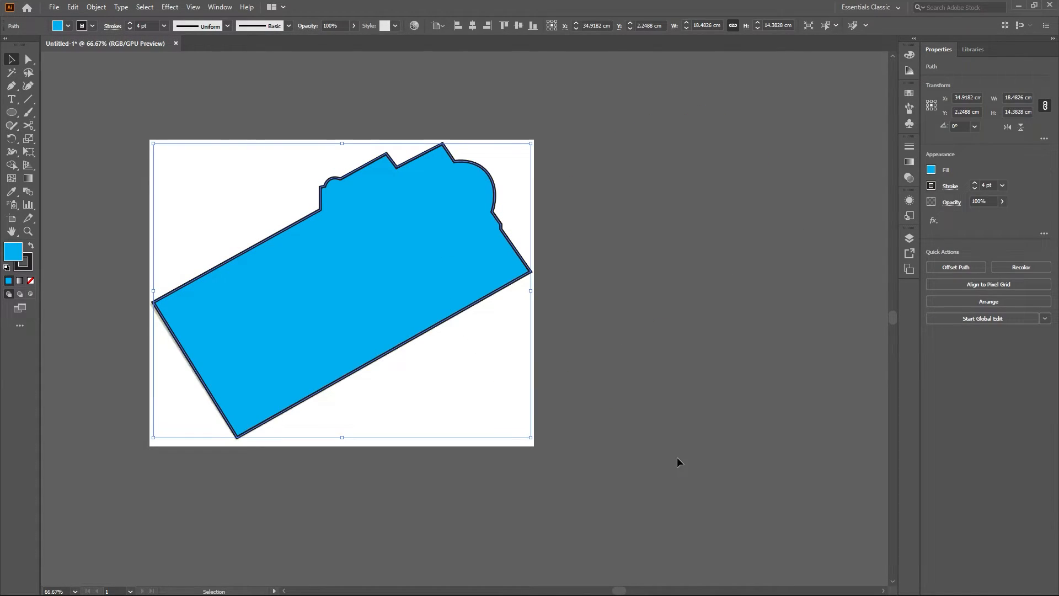
Move the blue shape and the board photo apart, and undo the moves so the shape covers the photo again
{"action": "scroll", "coordinate": [669, 432], "scroll_direction": "down", "scroll_amount": 2}
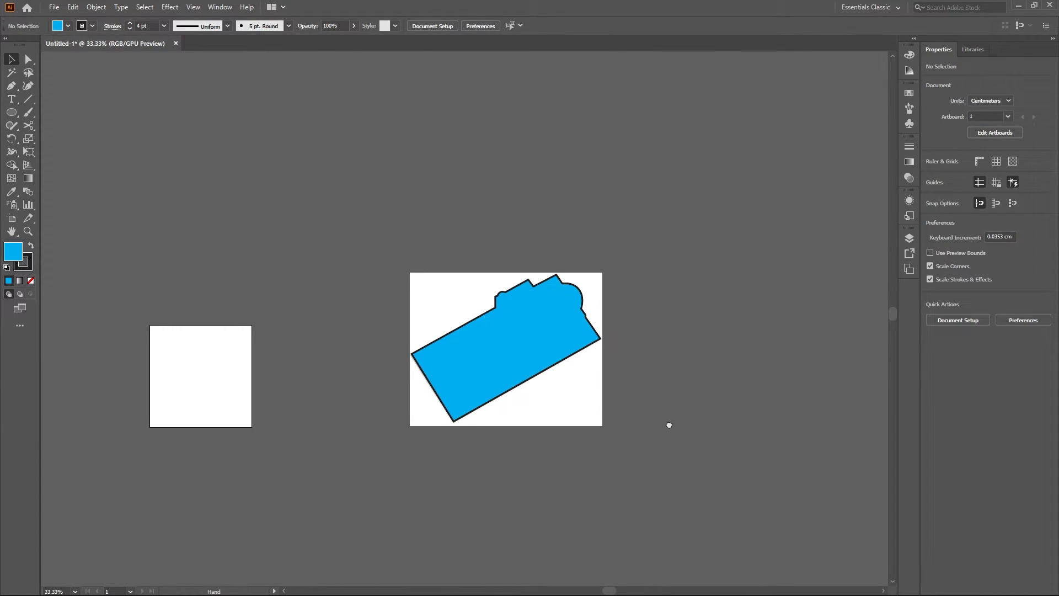
{"action": "left_click_drag", "start_coordinate": [669, 424], "coordinate": [540, 361]}
{"action": "left_click", "coordinate": [429, 343]}
{"action": "left_click_drag", "start_coordinate": [385, 284], "coordinate": [698, 256]}
{"action": "left_click_drag", "start_coordinate": [434, 294], "coordinate": [486, 145]}
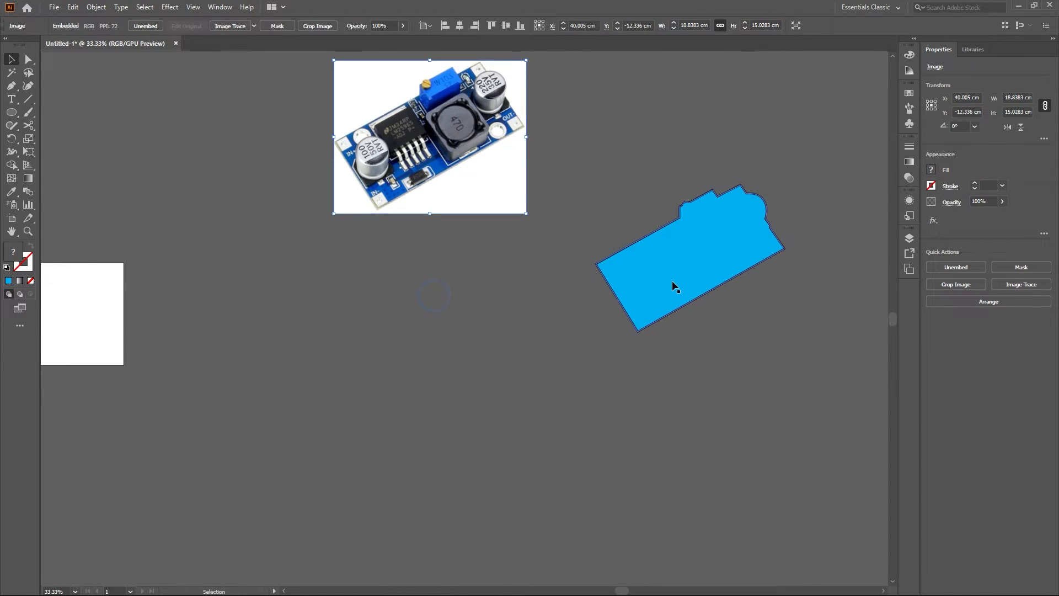
{"action": "left_click", "coordinate": [700, 258]}
{"action": "left_click", "coordinate": [629, 166]}
{"action": "scroll", "coordinate": [655, 220], "scroll_direction": "up", "scroll_amount": 2}
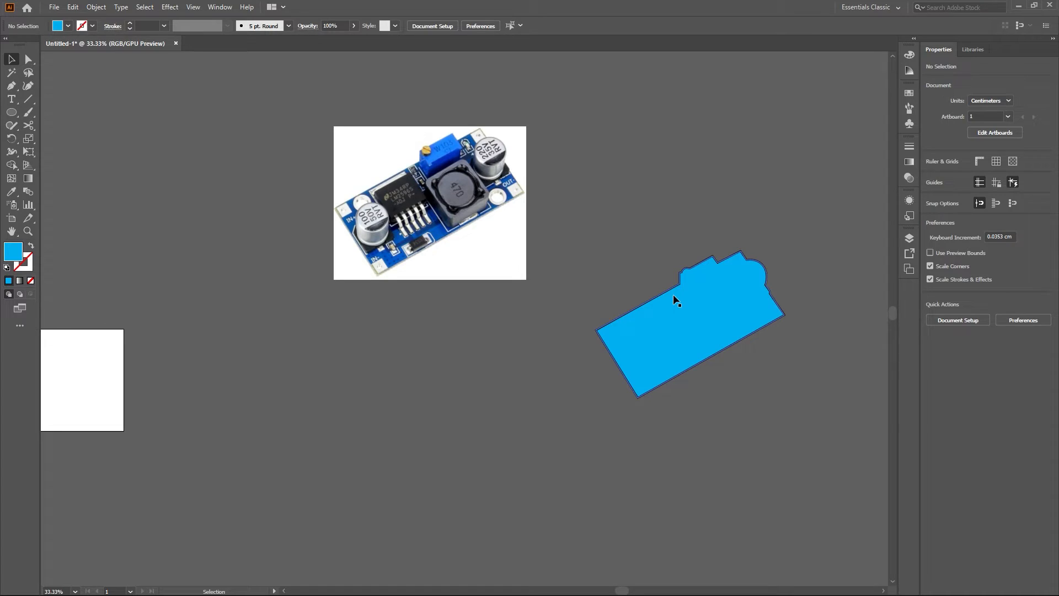
{"action": "key", "text": "ctrl+z"}
{"action": "key", "text": "ctrl+z"}
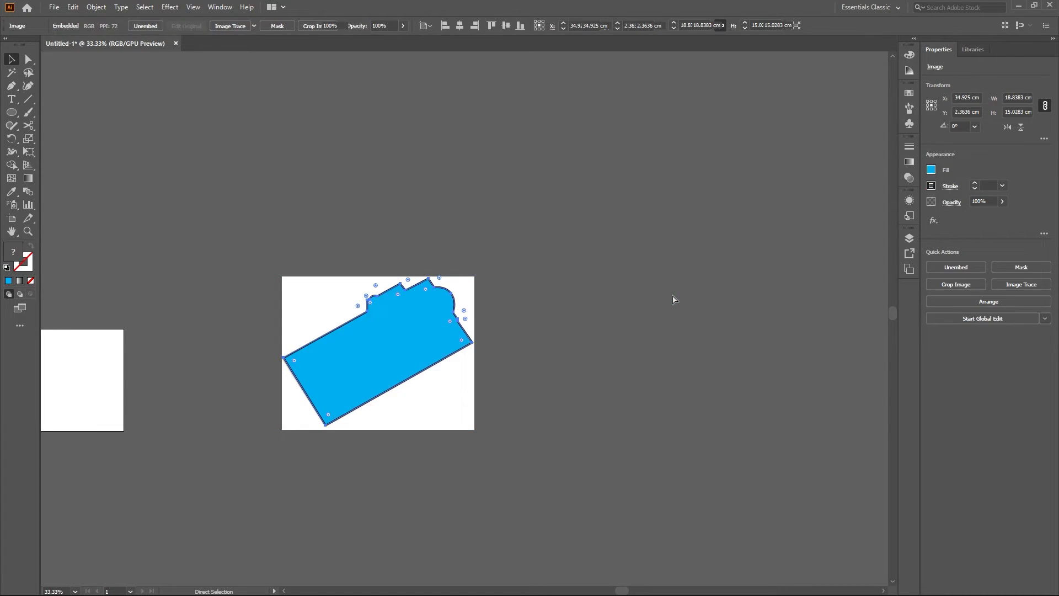
{"action": "left_click", "coordinate": [539, 362]}
Select the blue shape together with the photo beneath it and make a clipping mask from them
{"action": "left_click_drag", "start_coordinate": [518, 323], "coordinate": [641, 256]}
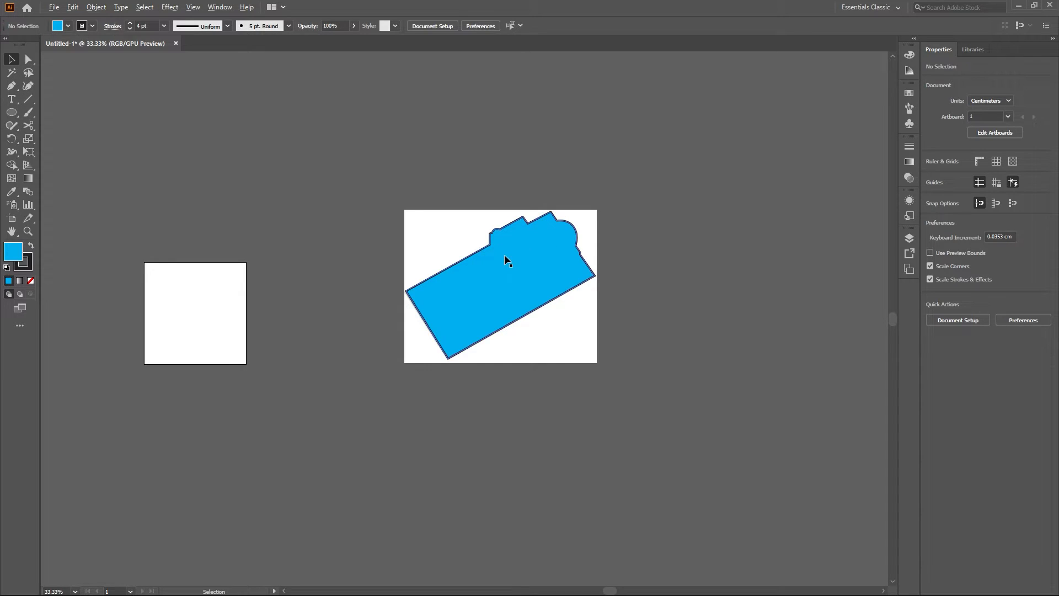
{"action": "scroll", "coordinate": [505, 243], "scroll_direction": "up", "scroll_amount": 3}
{"action": "left_click_drag", "start_coordinate": [481, 121], "coordinate": [528, 295]}
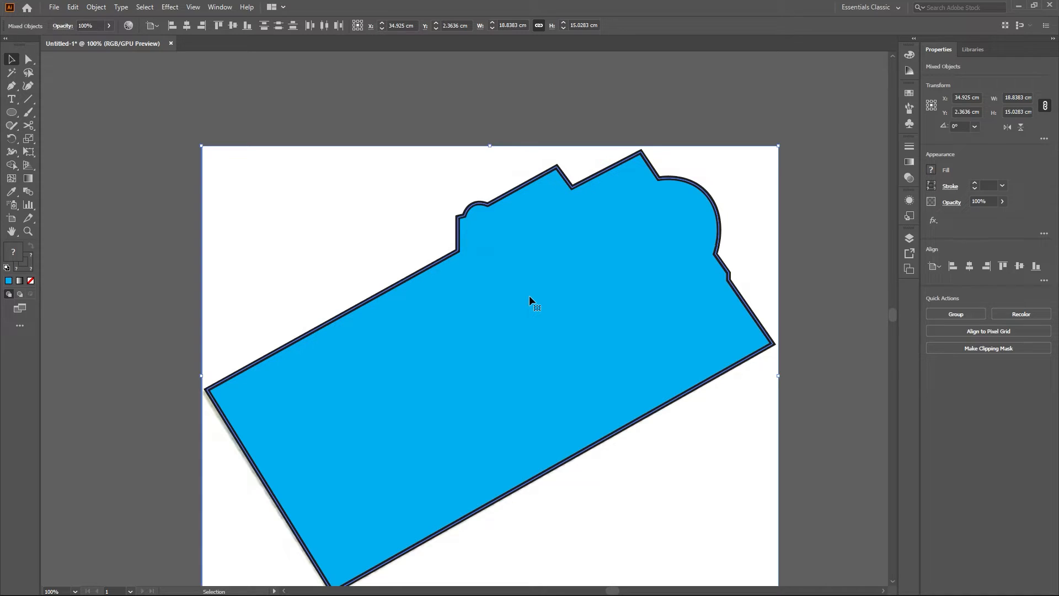
{"action": "right_click", "coordinate": [529, 296]}
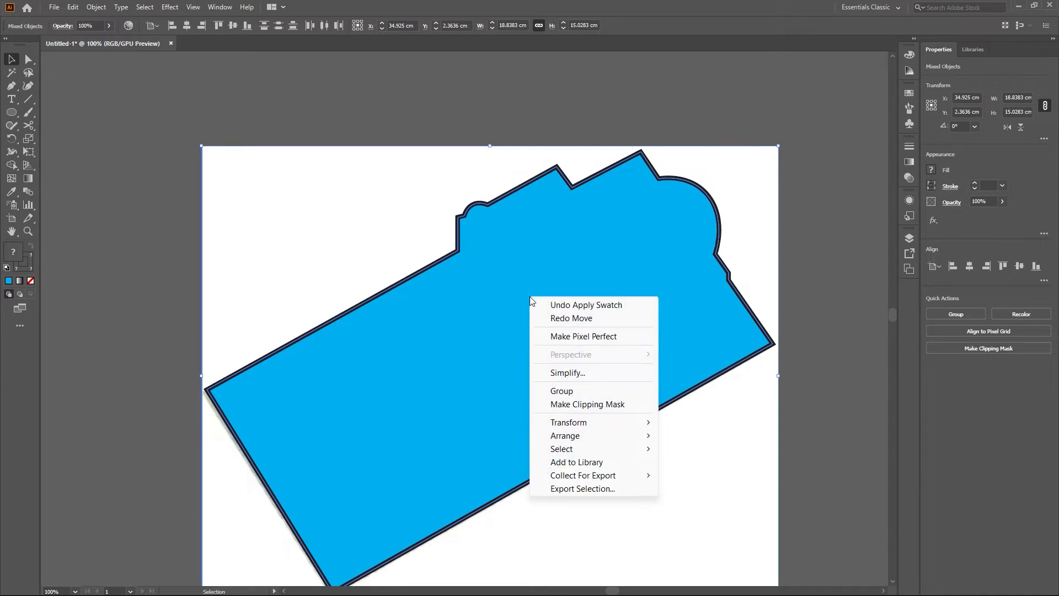
{"action": "left_click", "coordinate": [601, 409]}
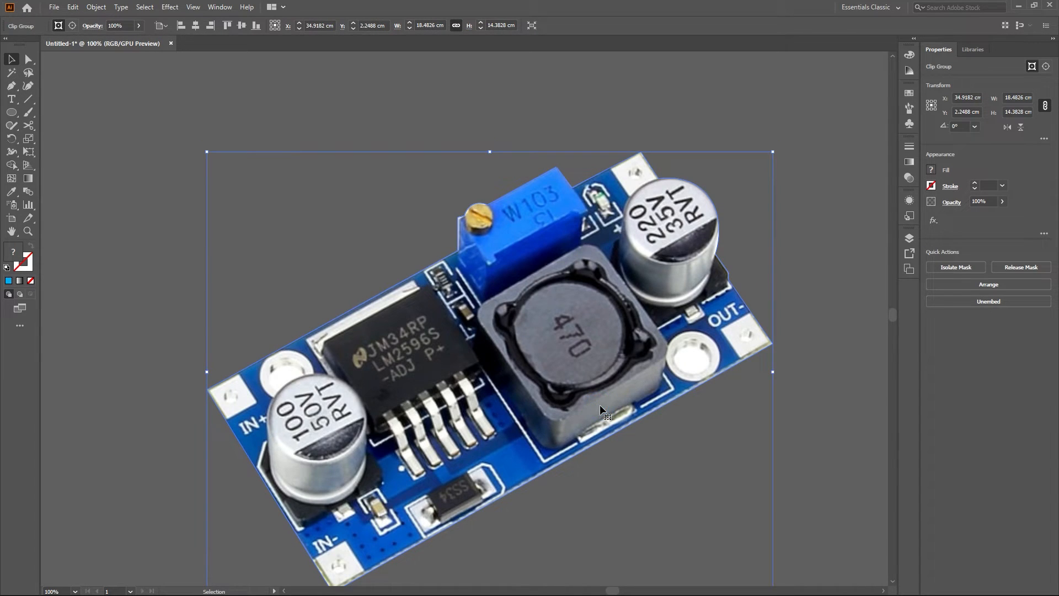
Move the cut-out board onto the artboard and shrink it to about 3.86 by 3.01 cm
{"action": "scroll", "coordinate": [600, 405], "scroll_direction": "down", "scroll_amount": 2}
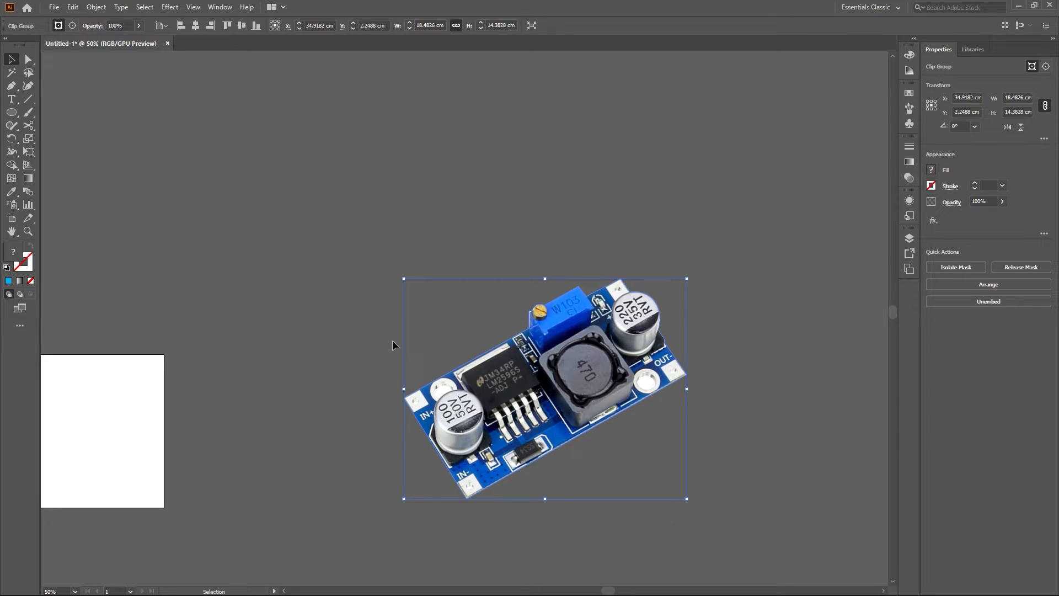
{"action": "scroll", "coordinate": [392, 340], "scroll_direction": "down", "scroll_amount": 3}
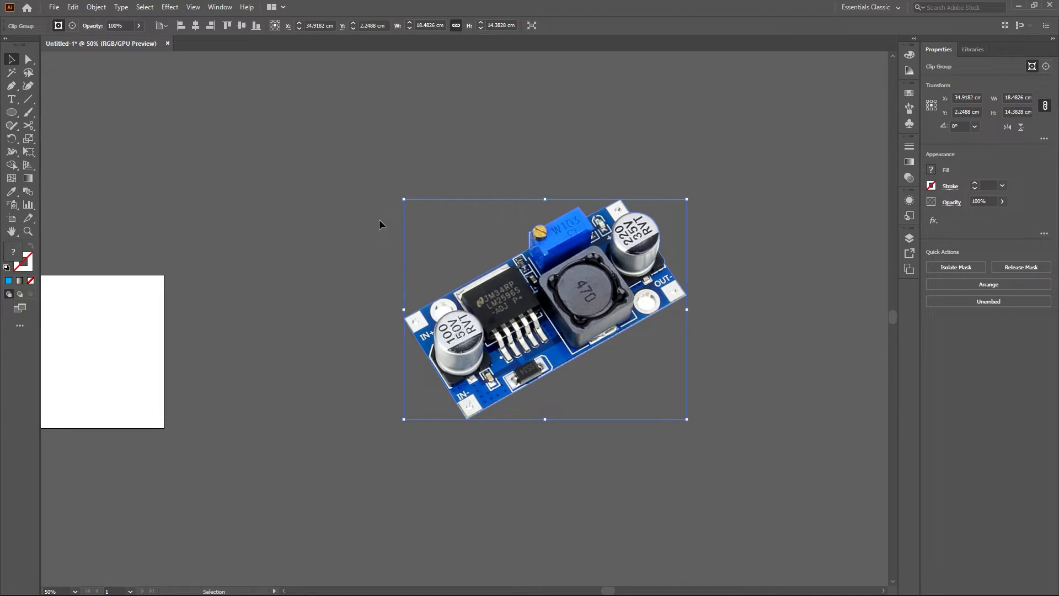
{"action": "left_click", "coordinate": [307, 218]}
{"action": "scroll", "coordinate": [319, 293], "scroll_direction": "down", "scroll_amount": 1}
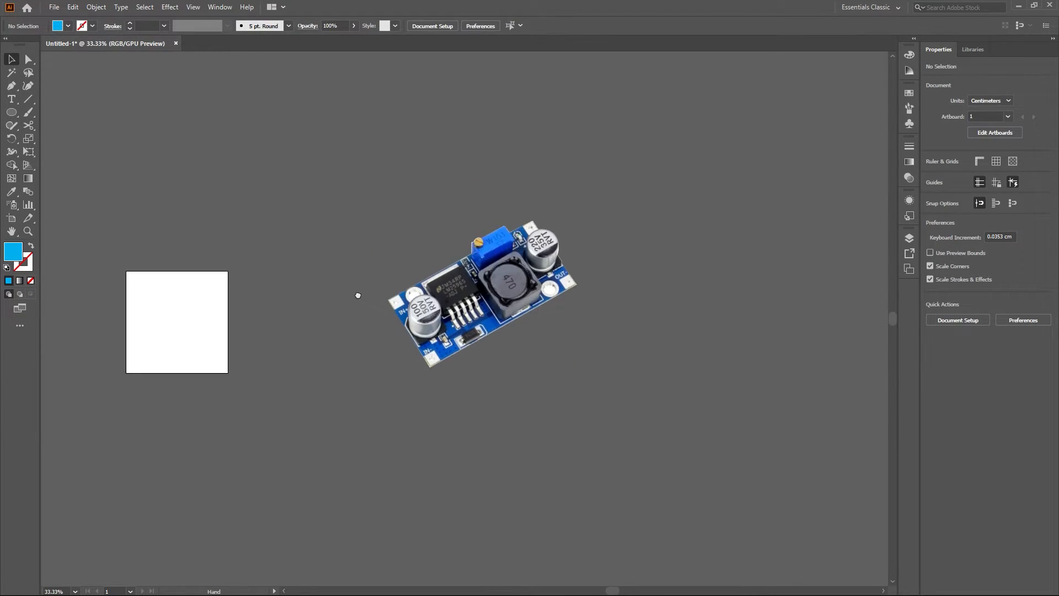
{"action": "scroll", "coordinate": [331, 293], "scroll_direction": "left", "scroll_amount": 5}
{"action": "left_click_drag", "start_coordinate": [775, 298], "coordinate": [468, 312]}
{"action": "left_click_drag", "start_coordinate": [569, 241], "coordinate": [501, 323]}
Try stretching the cut-out board to about 5.48 by 5.16 cm, and undo the resize
{"action": "scroll", "coordinate": [490, 322], "scroll_direction": "up", "scroll_amount": 3}
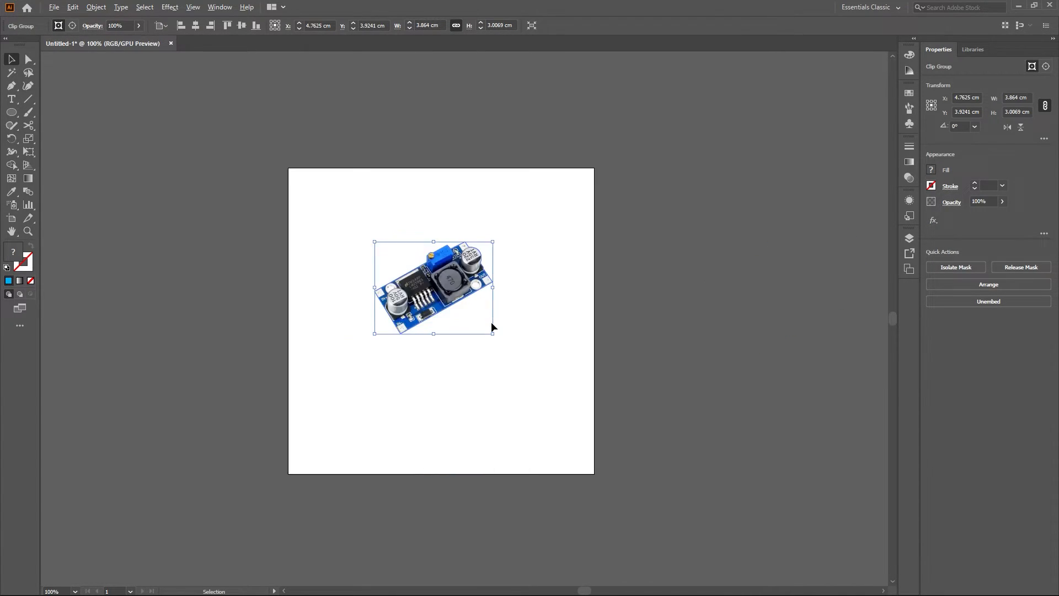
{"action": "scroll", "coordinate": [491, 322], "scroll_direction": "up", "scroll_amount": 2}
{"action": "left_click_drag", "start_coordinate": [493, 338], "coordinate": [578, 433]}
{"action": "key", "text": "a"}
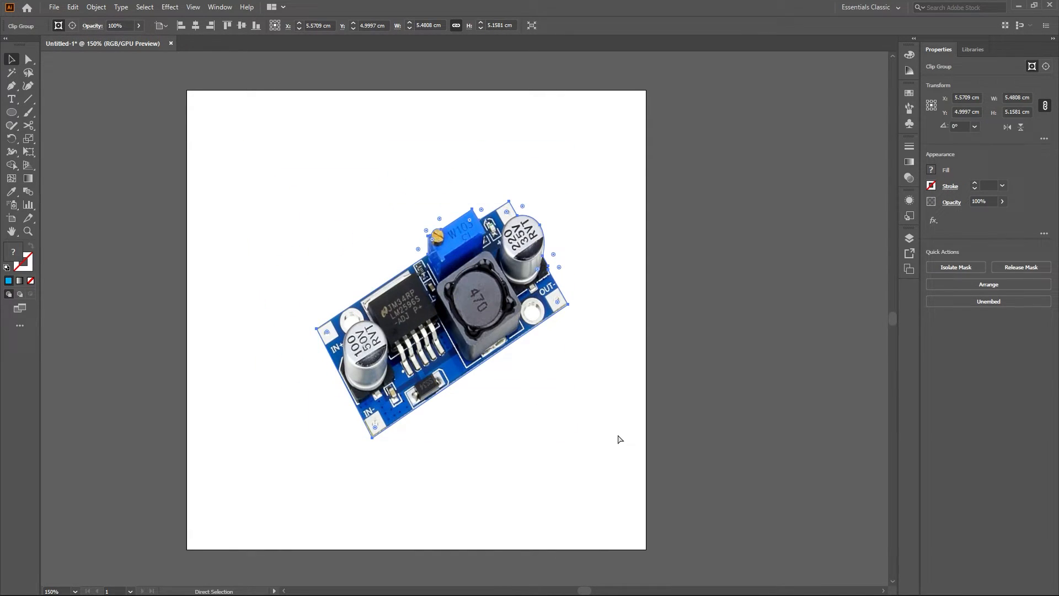
{"action": "key", "text": "ctrl+z"}
{"action": "key", "text": "v"}
{"action": "left_click", "coordinate": [515, 384]}
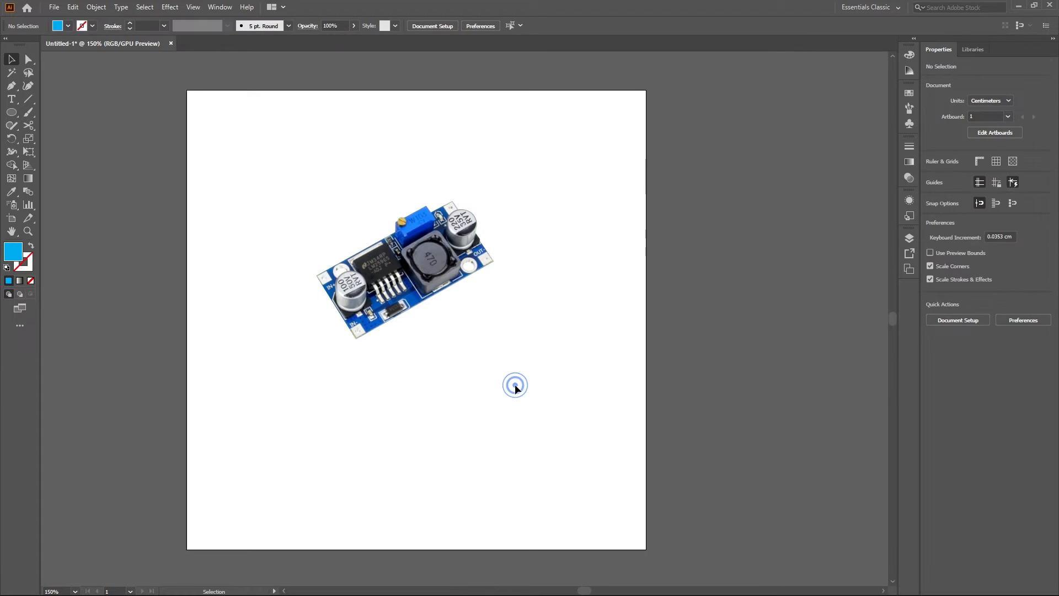
Enlarge the cut-out board proportionally about its center to roughly three quarters of the artboard's width
{"action": "left_click", "coordinate": [418, 268]}
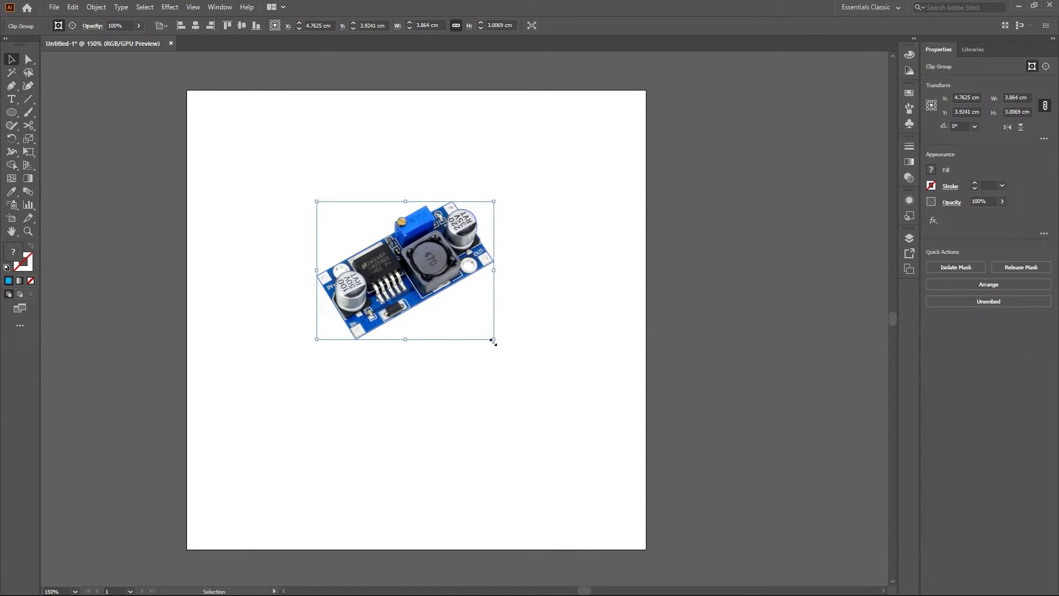
{"action": "left_click_drag", "start_coordinate": [498, 346], "coordinate": [609, 463]}
{"action": "left_click", "coordinate": [607, 461]}
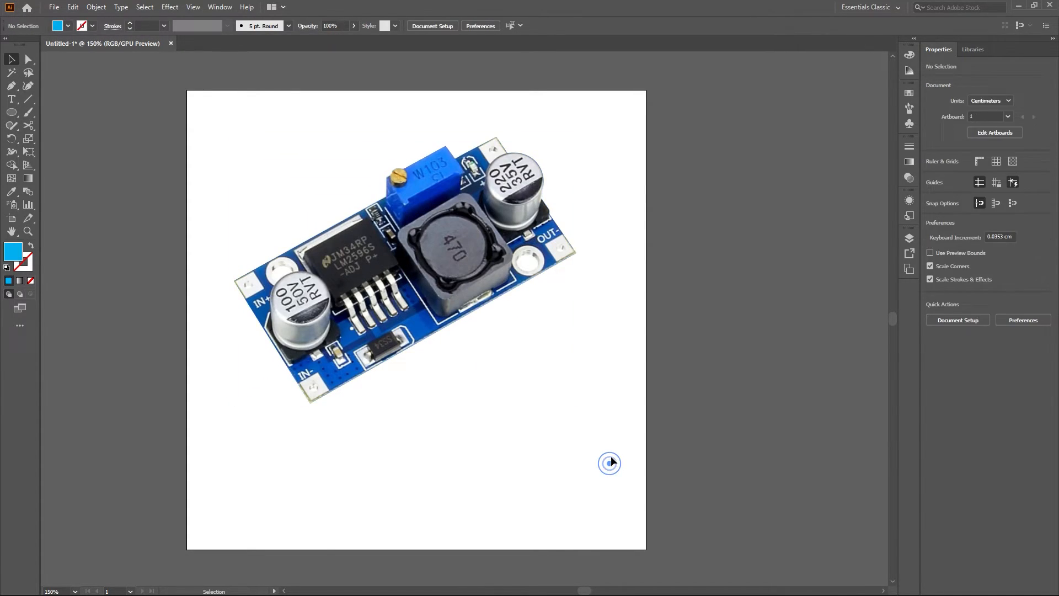
Undo back to the unfilled outline over the full photo, and move the photo from under it onto the artboard
{"action": "scroll", "coordinate": [607, 461], "scroll_direction": "down", "scroll_amount": 4}
{"action": "left_click_drag", "start_coordinate": [665, 415], "coordinate": [536, 308]}
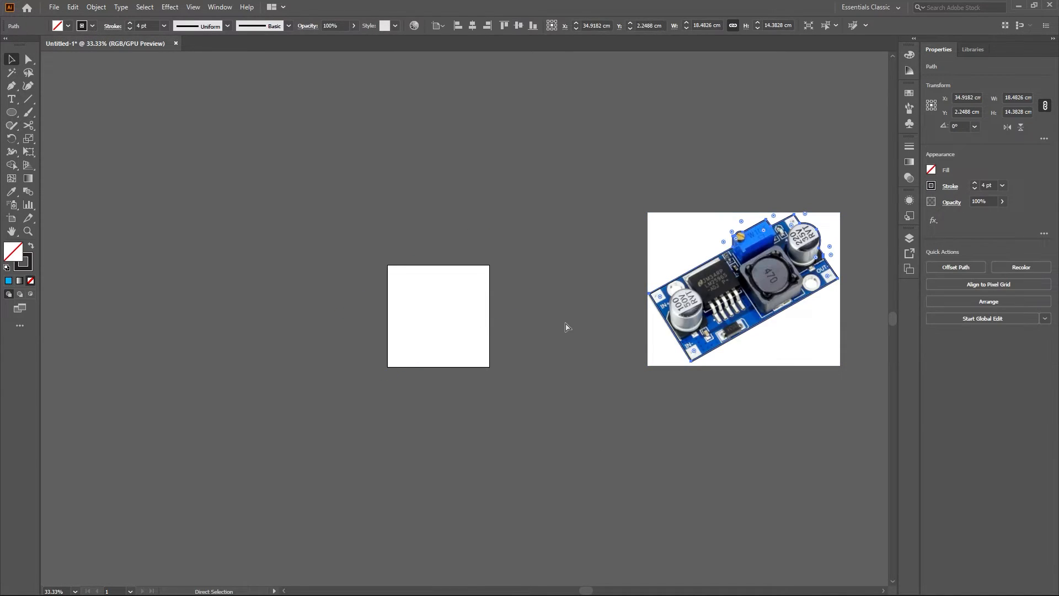
{"action": "left_click_drag", "start_coordinate": [713, 298], "coordinate": [370, 279]}
{"action": "left_click", "coordinate": [566, 277]}
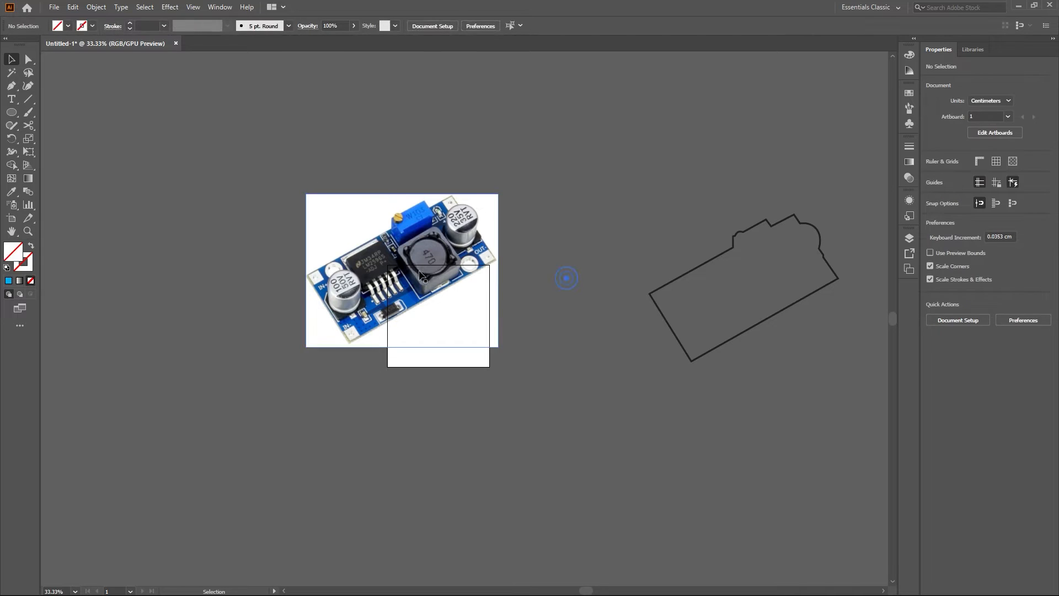
Draw a circle about 12.38 cm in diameter over the middle of the board photo
{"action": "scroll", "coordinate": [420, 273], "scroll_direction": "up", "scroll_amount": 2}
{"action": "left_click", "coordinate": [13, 114]}
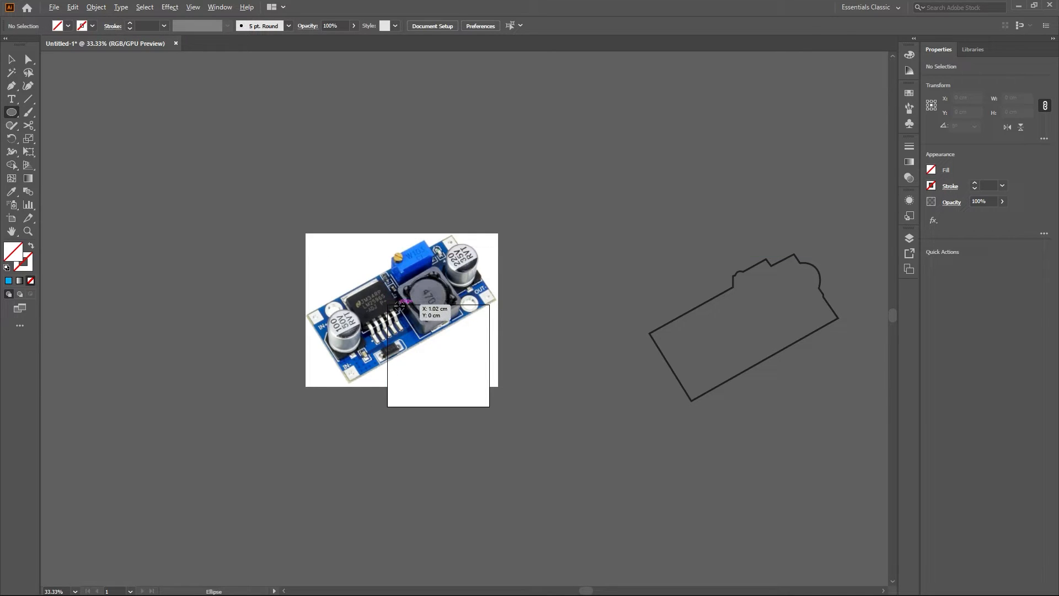
{"action": "left_click_drag", "start_coordinate": [403, 305], "coordinate": [466, 367]}
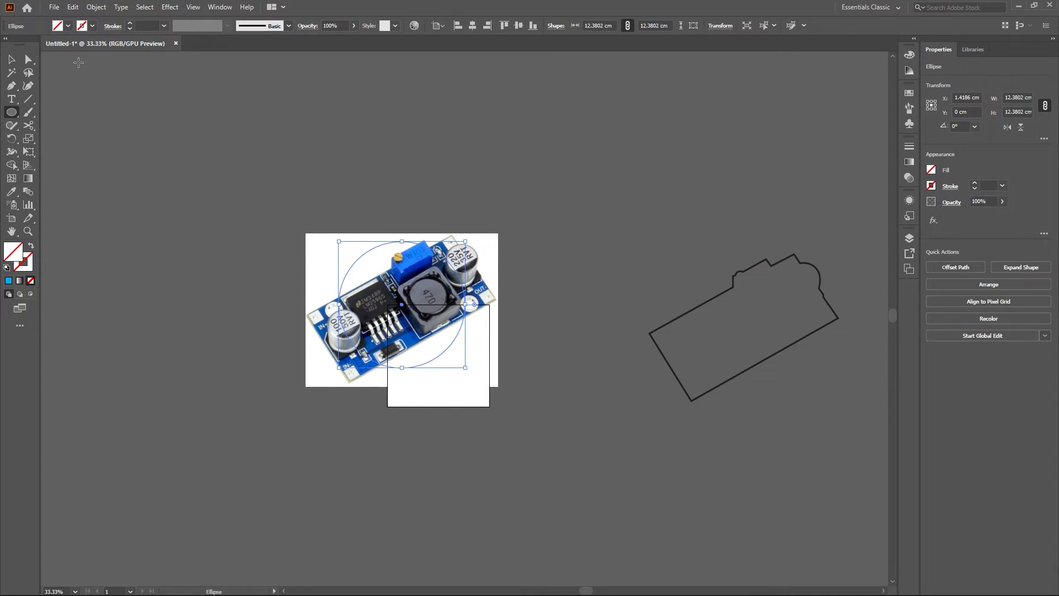
Select the circle together with the board photo and clip the photo to the circle with a clipping mask
{"action": "left_click", "coordinate": [11, 59]}
{"action": "left_click", "coordinate": [273, 156]}
{"action": "left_click_drag", "start_coordinate": [354, 191], "coordinate": [433, 301]}
{"action": "right_click", "coordinate": [452, 282]}
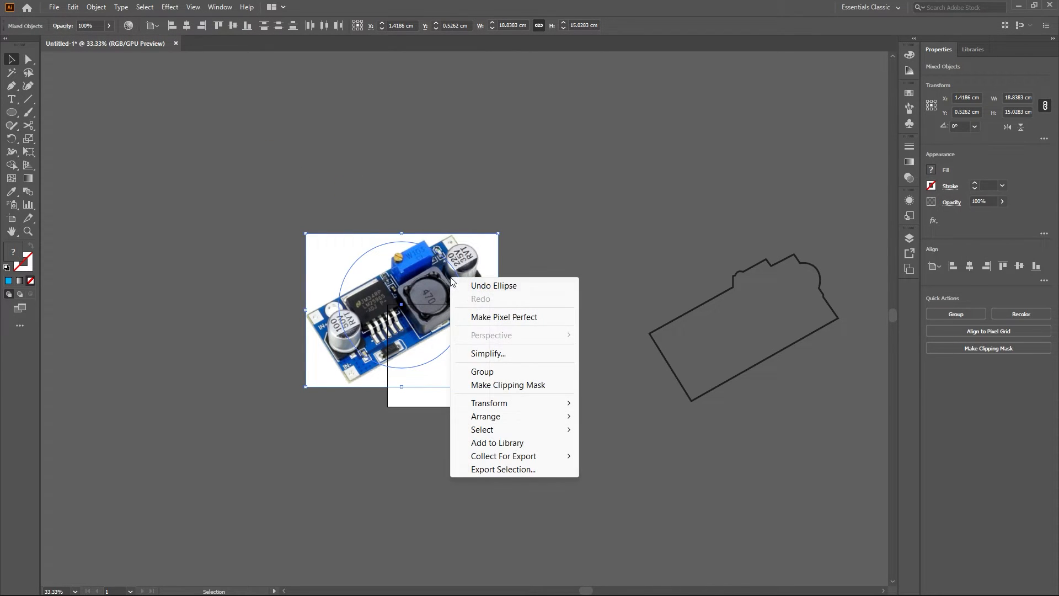
{"action": "left_click", "coordinate": [531, 386]}
Move the circular photo crop to the empty area above and beside the artboard
{"action": "left_click", "coordinate": [485, 270]}
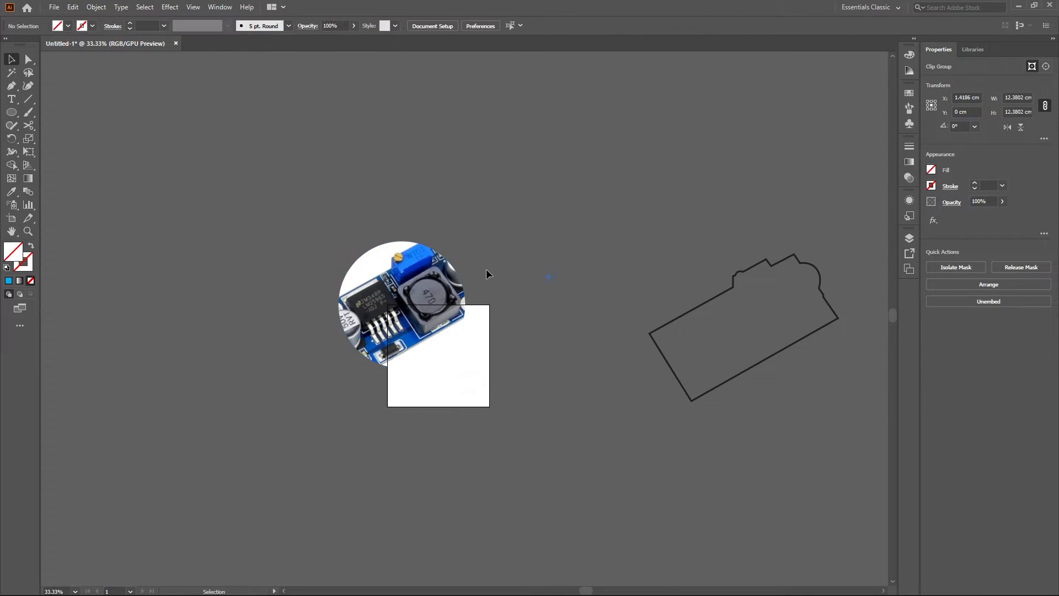
{"action": "left_click_drag", "start_coordinate": [407, 267], "coordinate": [542, 158]}
{"action": "left_click", "coordinate": [655, 169]}
{"action": "scroll", "coordinate": [597, 175], "scroll_direction": "up", "scroll_amount": 2}
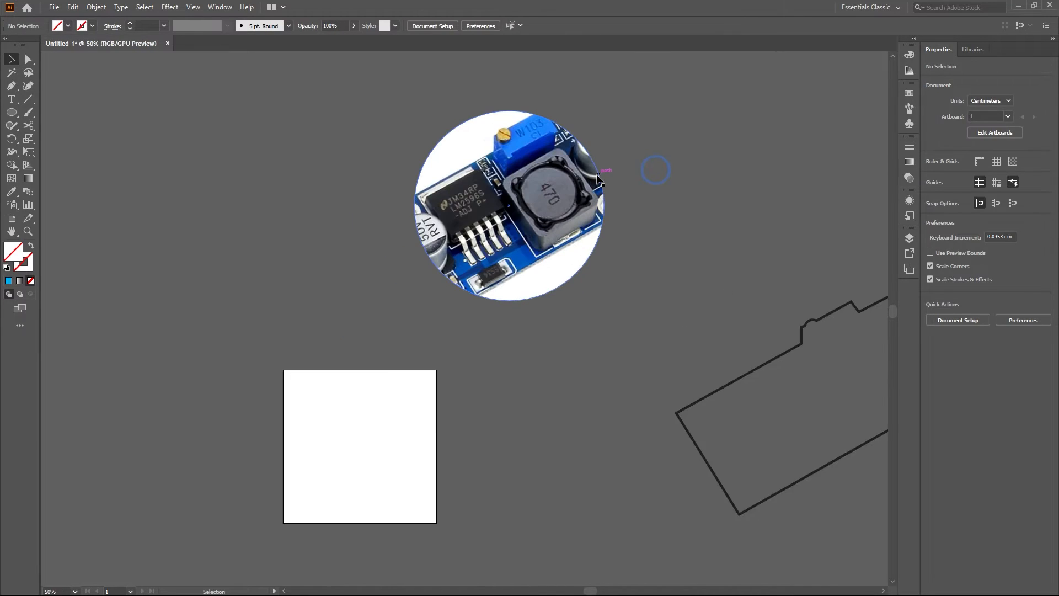
Delete the circular photo crop, and undo back to the full unclipped photo over the artboard
{"action": "left_click", "coordinate": [553, 179]}
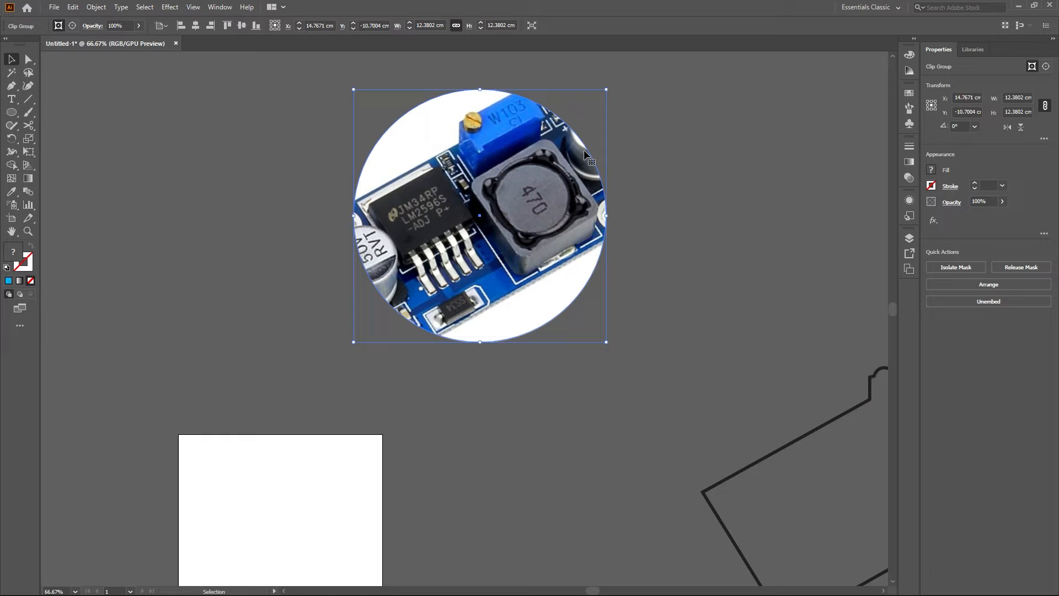
{"action": "key", "text": "Delete"}
{"action": "scroll", "coordinate": [585, 151], "scroll_direction": "down", "scroll_amount": 5}
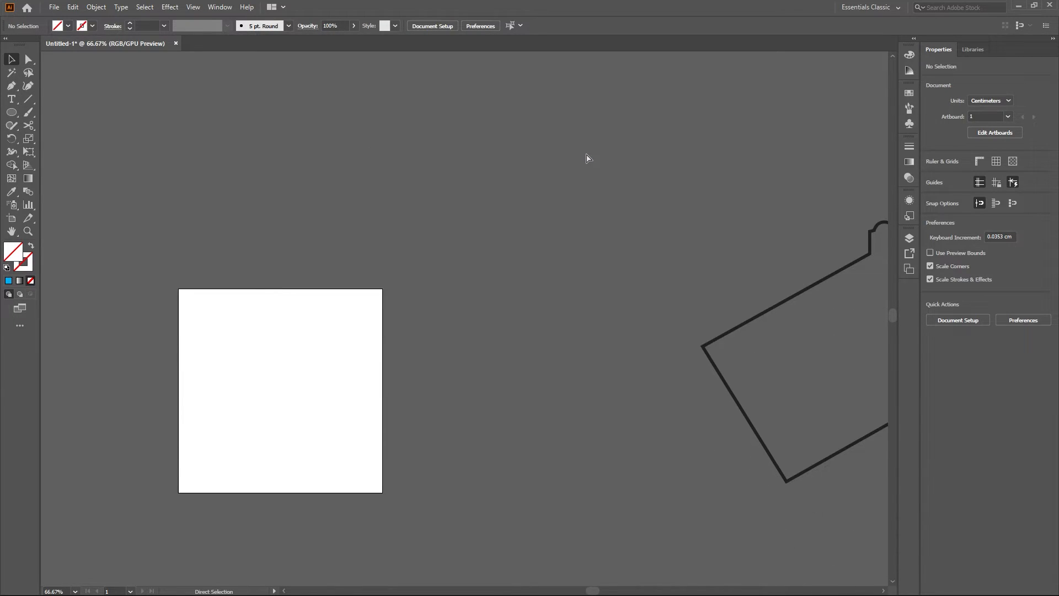
{"action": "key", "text": "ctrl+z"}
{"action": "key", "text": "ctrl+z"}
{"action": "left_click", "coordinate": [552, 208]}
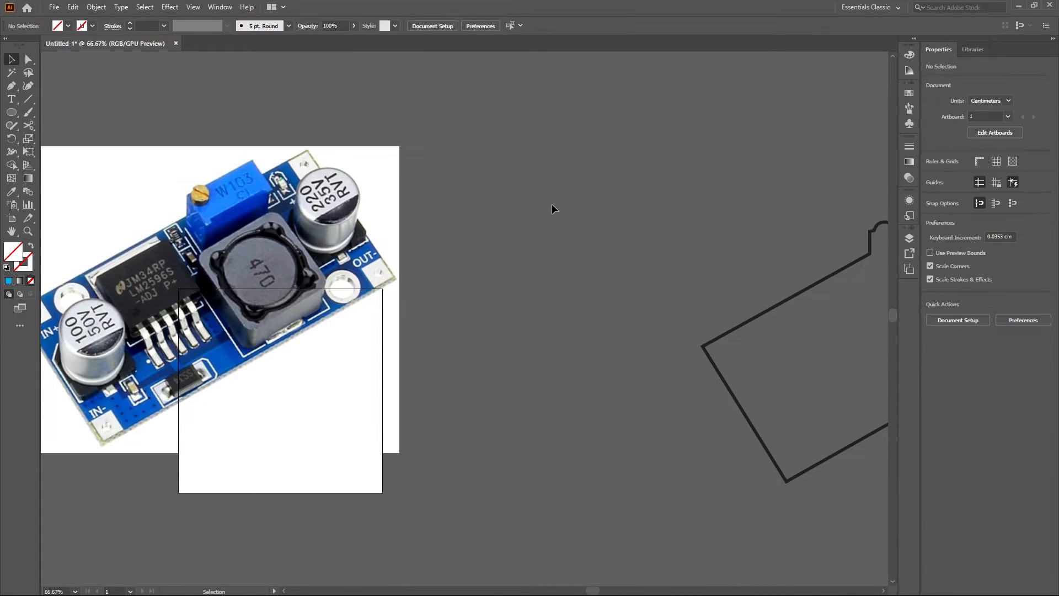
Delete the black board outline beside the photo
{"action": "scroll", "coordinate": [551, 204], "scroll_direction": "down", "scroll_amount": 5}
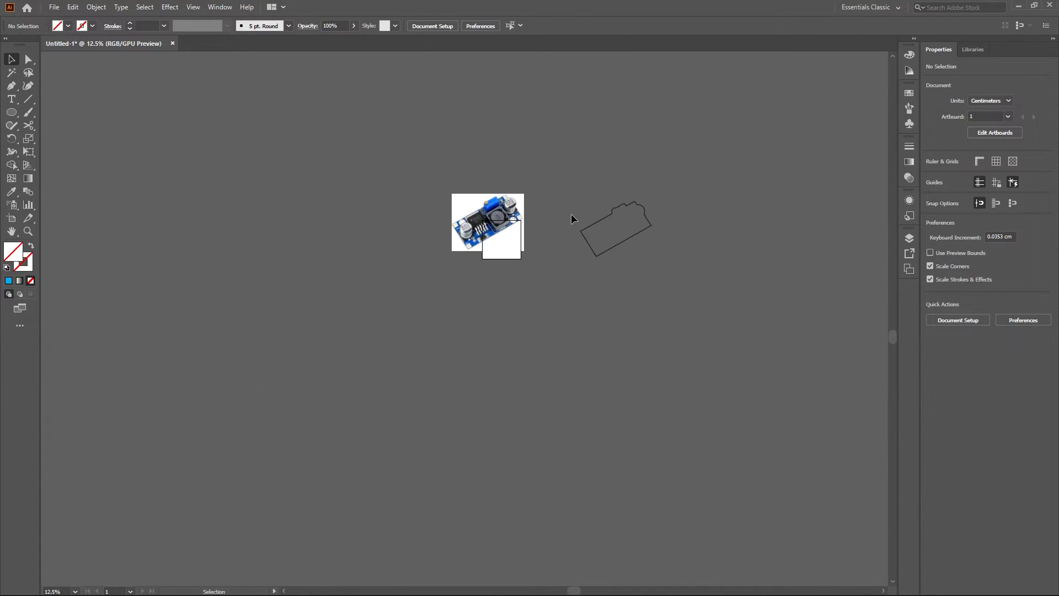
{"action": "left_click", "coordinate": [634, 202]}
{"action": "key", "text": "Delete"}
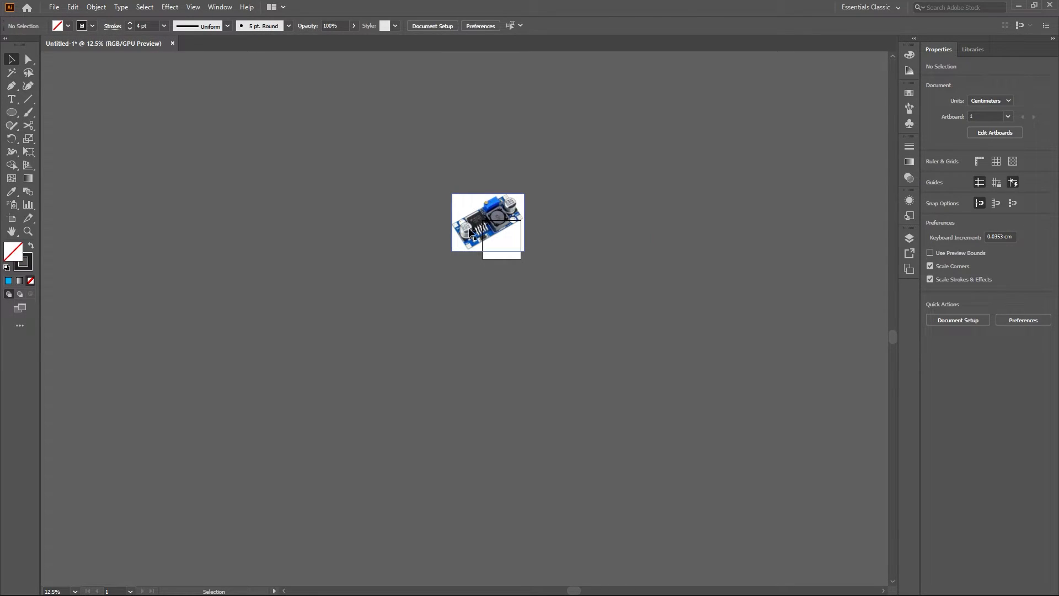
Undo the recent edits back to the board photo beside the artboard with its complete traced outline on top
{"action": "left_click", "coordinate": [497, 217]}
{"action": "key", "text": "ctrl+z"}
{"action": "key", "text": "ctrl+z"}
{"action": "key", "text": "ctrl+z"}
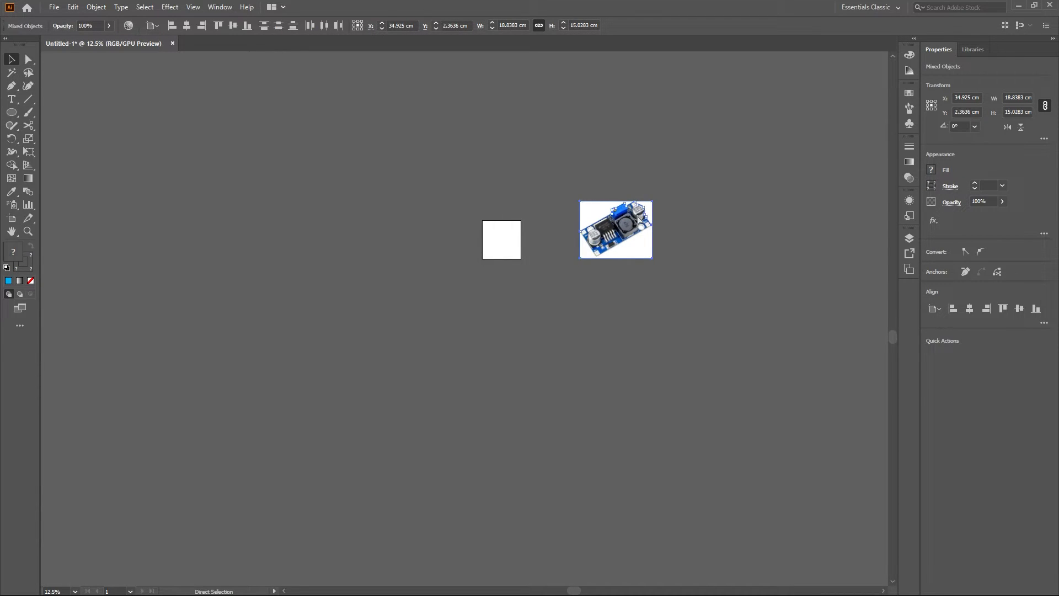
{"action": "key", "text": "ctrl+y"}
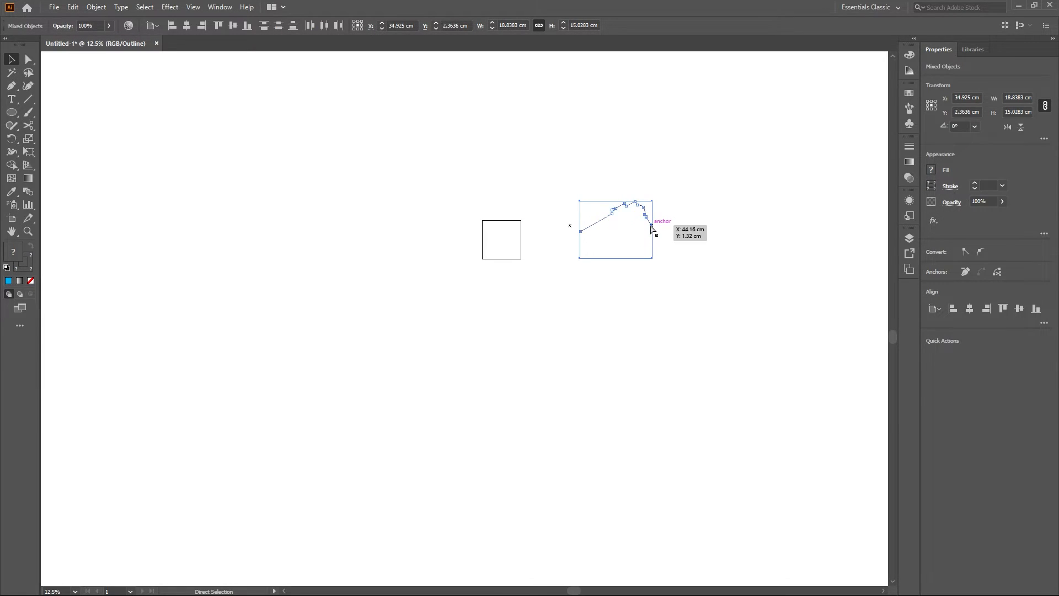
{"action": "key", "text": "ctrl+y"}
{"action": "key", "text": "v"}
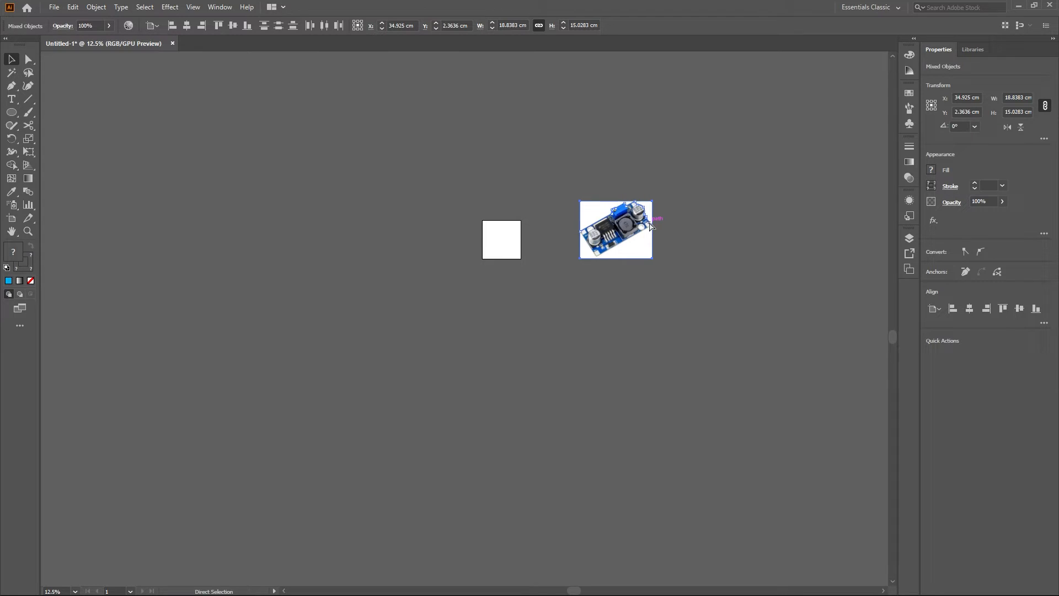
{"action": "key", "text": "ctrl+z"}
{"action": "scroll", "coordinate": [658, 228], "scroll_direction": "up", "scroll_amount": 4}
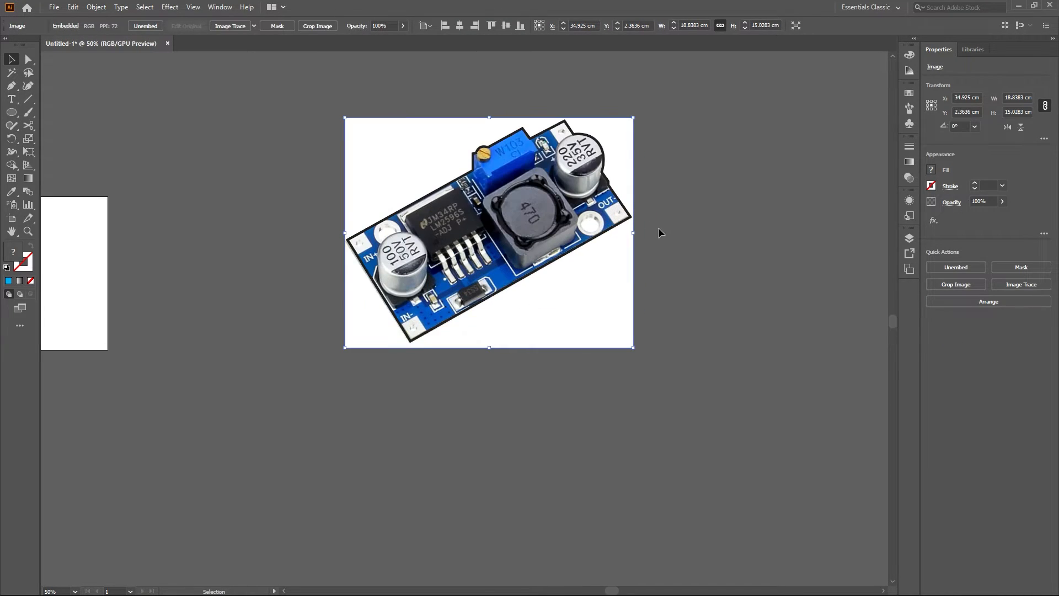
Select the board photo together with its traced outline and clip the photo with a clipping mask
{"action": "left_click", "coordinate": [668, 235]}
{"action": "left_click_drag", "start_coordinate": [686, 220], "coordinate": [562, 194]}
{"action": "right_click", "coordinate": [518, 197]}
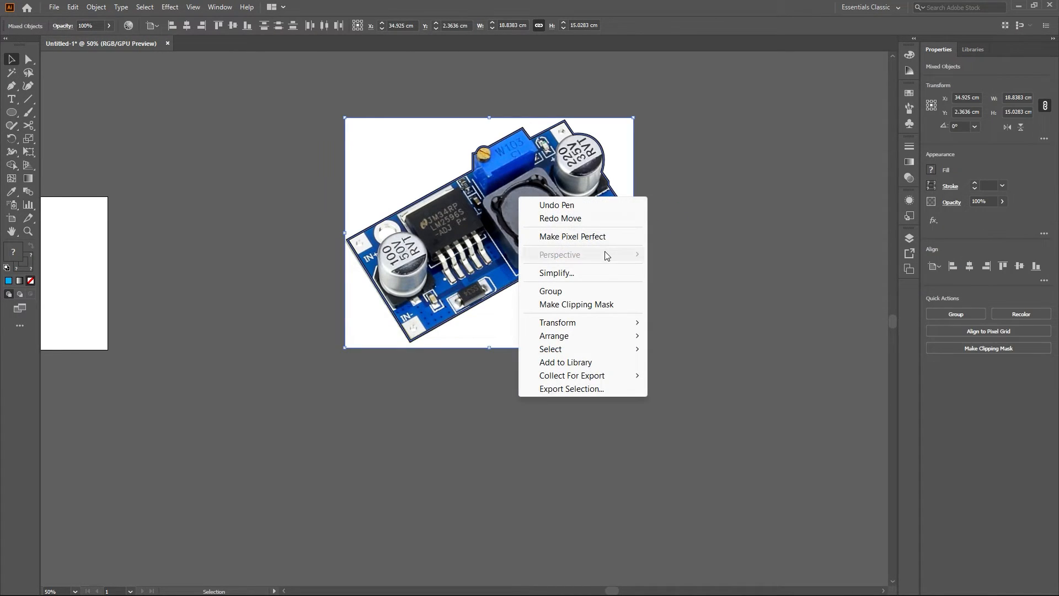
{"action": "left_click", "coordinate": [593, 306]}
{"action": "left_click", "coordinate": [692, 279]}
{"action": "scroll", "coordinate": [692, 279], "scroll_direction": "down", "scroll_amount": 3}
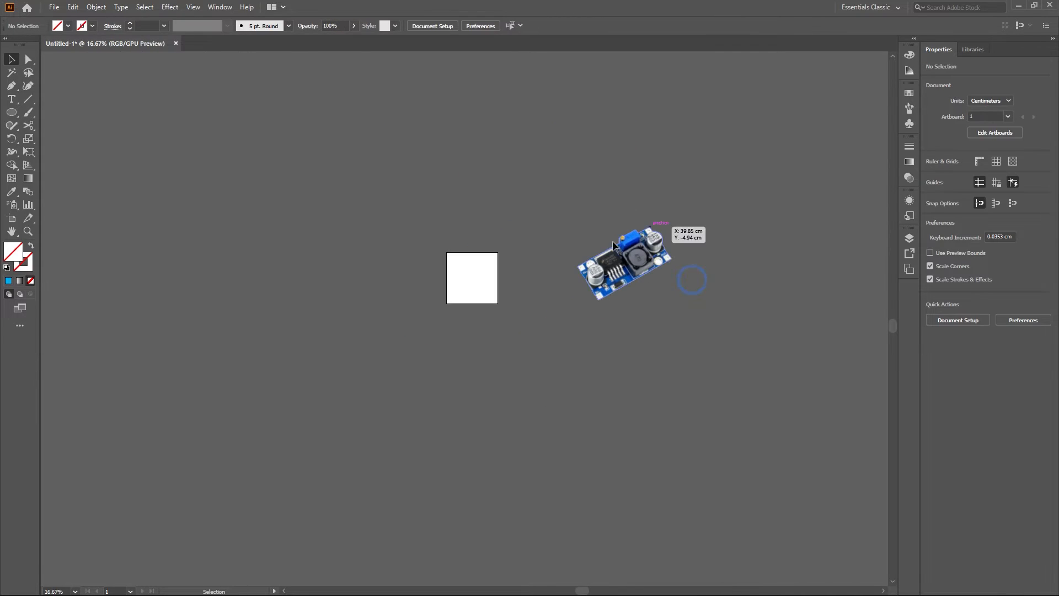
Move the board cutout to the other side of the artboard and place a copy of it below the artboard
{"action": "left_click_drag", "start_coordinate": [641, 260], "coordinate": [613, 313]}
{"action": "left_click", "coordinate": [488, 330]}
{"action": "scroll", "coordinate": [443, 284], "scroll_direction": "up", "scroll_amount": 2}
{"action": "scroll", "coordinate": [505, 305], "scroll_direction": "up", "scroll_amount": 3}
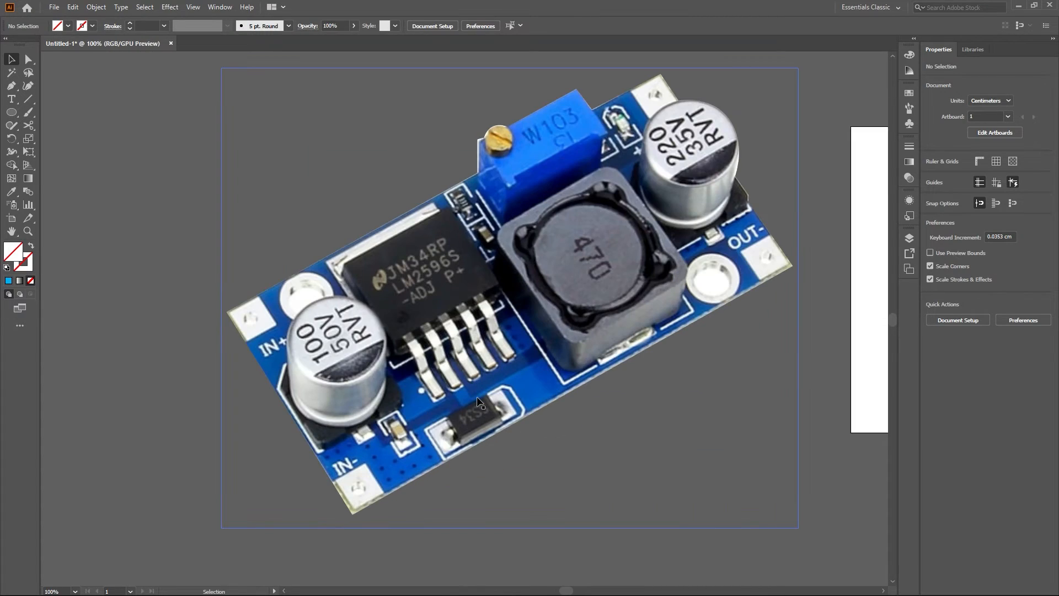
{"action": "left_click", "coordinate": [472, 423]}
{"action": "scroll", "coordinate": [471, 423], "scroll_direction": "down", "scroll_amount": 5}
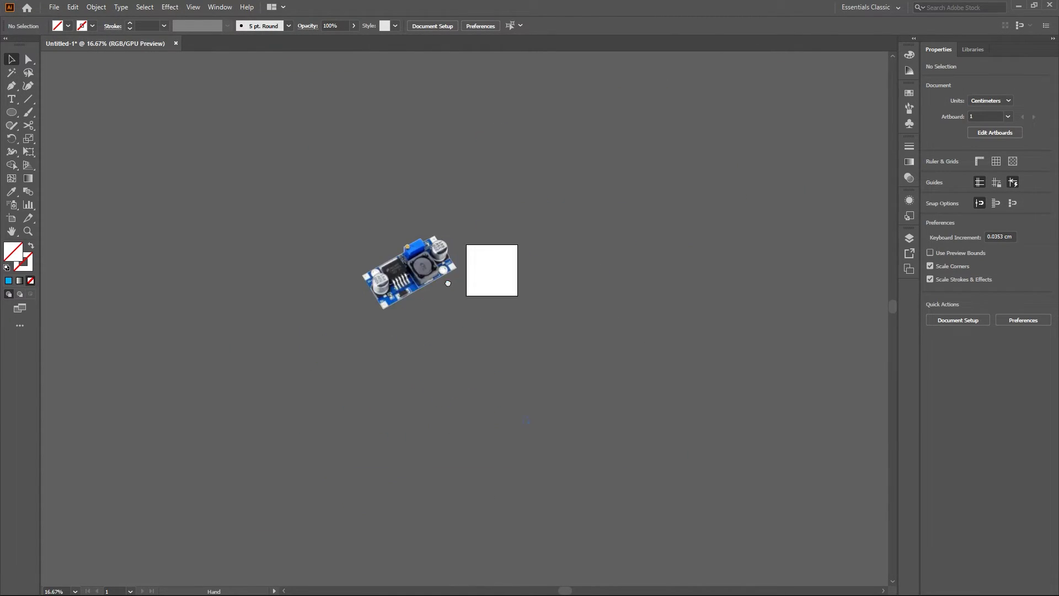
{"action": "left_click_drag", "start_coordinate": [384, 241], "coordinate": [542, 320]}
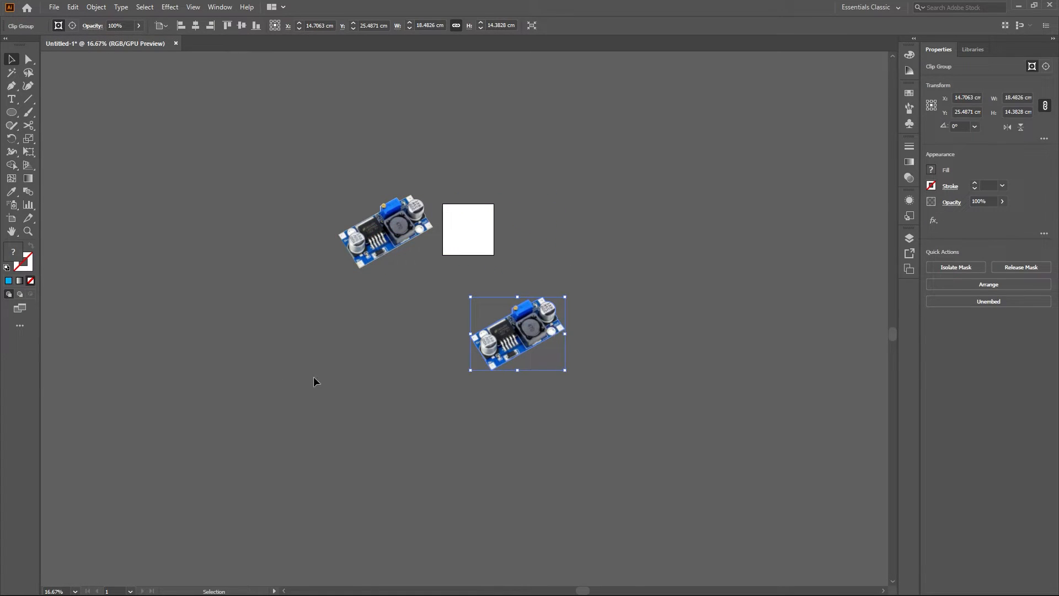
{"action": "left_click", "coordinate": [266, 376]}
Draw a circle about 3.39 cm across around the SS34 component on the copied board cutout
{"action": "left_click", "coordinate": [12, 113]}
{"action": "scroll", "coordinate": [511, 418], "scroll_direction": "up", "scroll_amount": 5}
{"action": "scroll", "coordinate": [504, 208], "scroll_direction": "up", "scroll_amount": 5}
{"action": "left_click_drag", "start_coordinate": [523, 242], "coordinate": [574, 278]}
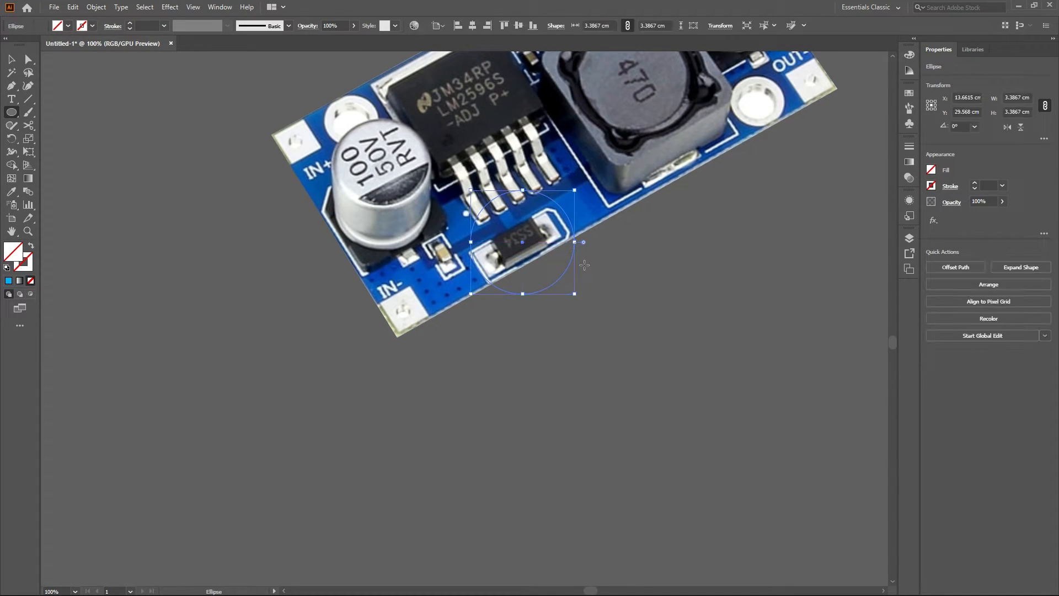
{"action": "key", "text": "v"}
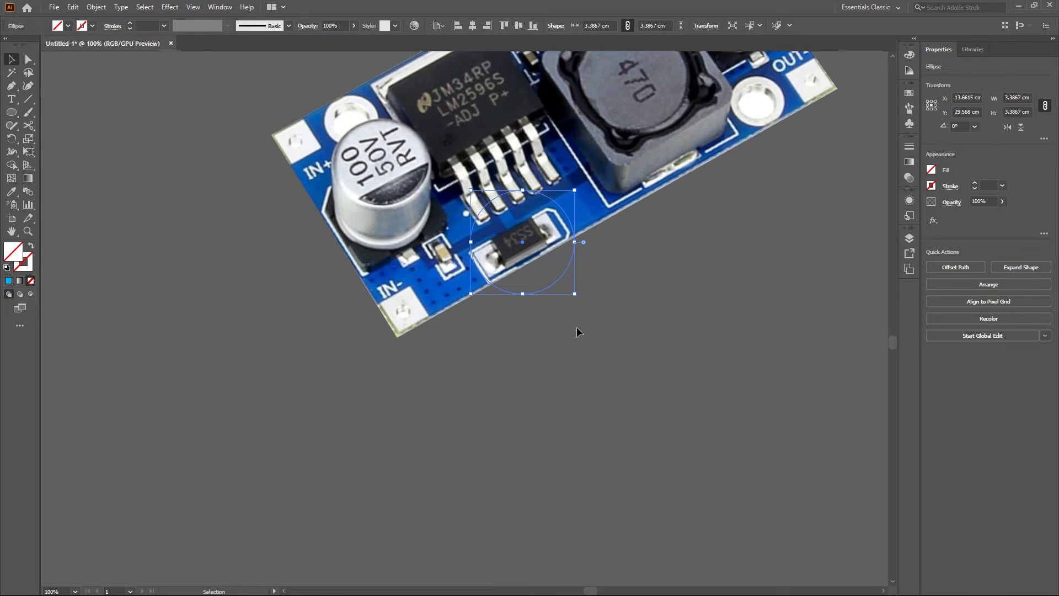
Select the circle together with the copied board cutout and clip the cutout to the circle with a clipping mask
{"action": "left_click", "coordinate": [598, 407]}
{"action": "left_click_drag", "start_coordinate": [422, 122], "coordinate": [422, 123]}
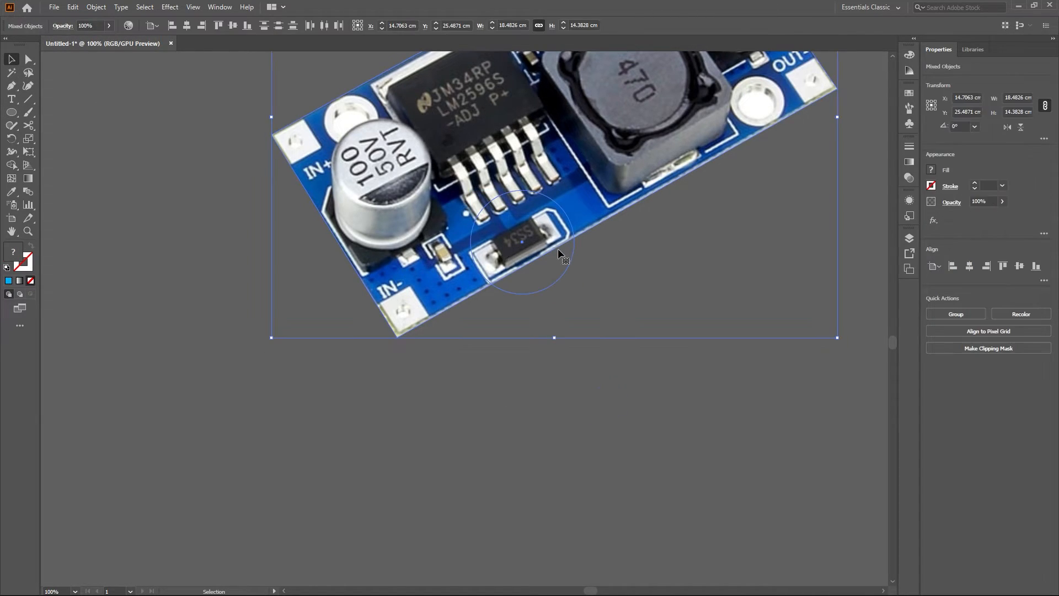
{"action": "right_click", "coordinate": [536, 227]}
{"action": "left_click", "coordinate": [596, 332]}
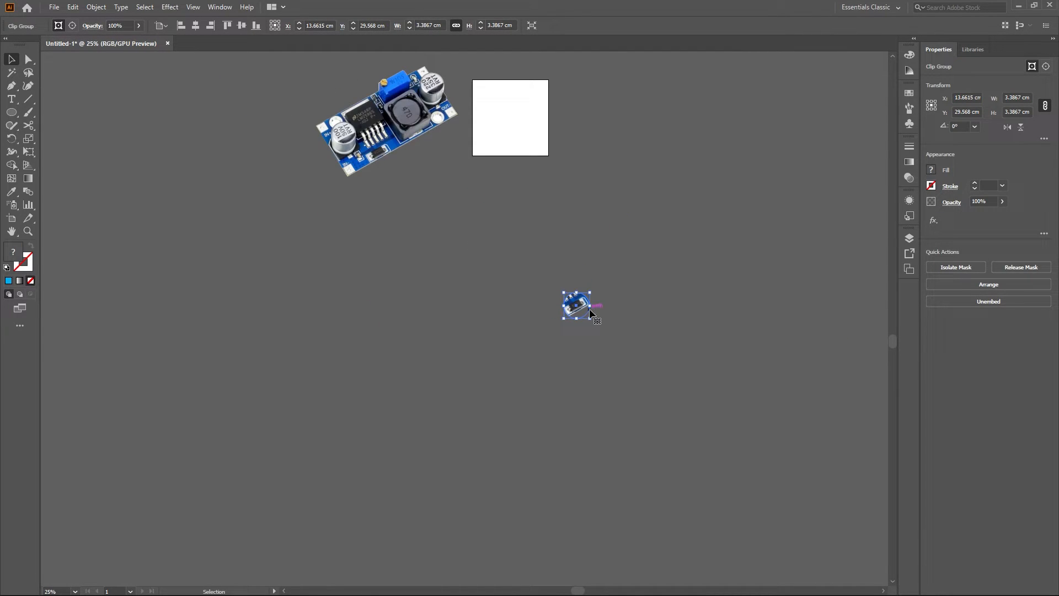
Enlarge the circular SS34 crop to about 27.5 cm across and position it below the full board and artboard
{"action": "scroll", "coordinate": [591, 320], "scroll_direction": "up", "scroll_amount": 5}
{"action": "scroll", "coordinate": [548, 292], "scroll_direction": "down", "scroll_amount": 4}
{"action": "left_click_drag", "start_coordinate": [575, 329], "coordinate": [673, 423]}
{"action": "left_click_drag", "start_coordinate": [541, 293], "coordinate": [466, 217]}
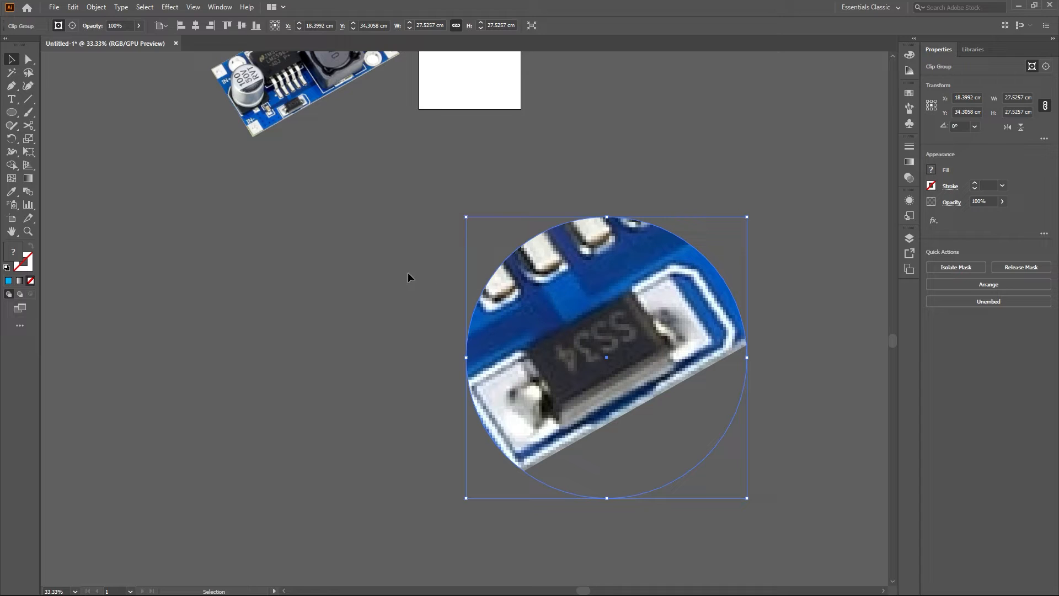
{"action": "scroll", "coordinate": [408, 277], "scroll_direction": "up", "scroll_amount": 3}
{"action": "left_click_drag", "start_coordinate": [614, 391], "coordinate": [463, 328]}
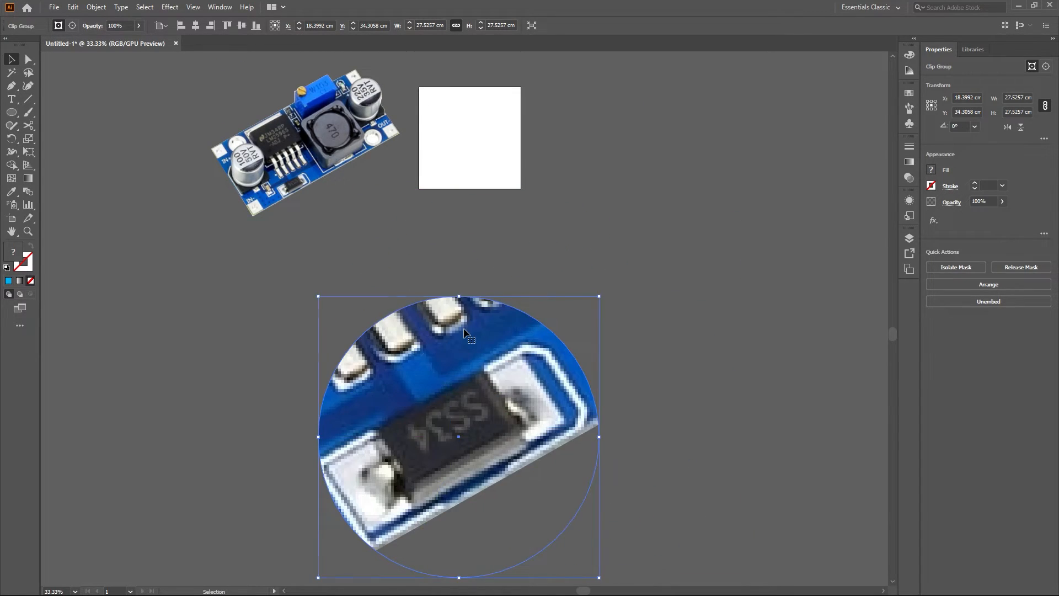
Give the enlarged circular crop a black 15 pt stroke and deselect it
{"action": "left_click", "coordinate": [975, 185]}
{"action": "left_click", "coordinate": [974, 186]}
{"action": "left_click", "coordinate": [974, 185]}
{"action": "left_click", "coordinate": [975, 185]}
{"action": "left_click", "coordinate": [975, 186]}
{"action": "left_click", "coordinate": [975, 185]}
{"action": "left_click", "coordinate": [975, 186]}
{"action": "left_click", "coordinate": [975, 185]}
{"action": "left_click", "coordinate": [974, 186]}
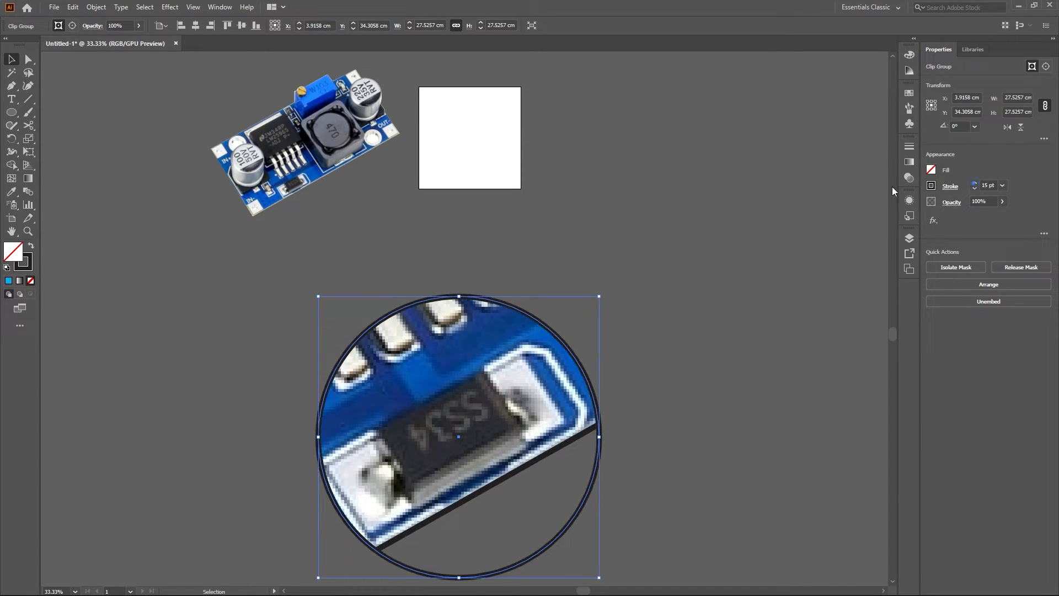
{"action": "left_click", "coordinate": [609, 186]}
{"action": "left_click_drag", "start_coordinate": [335, 191], "coordinate": [535, 191]}
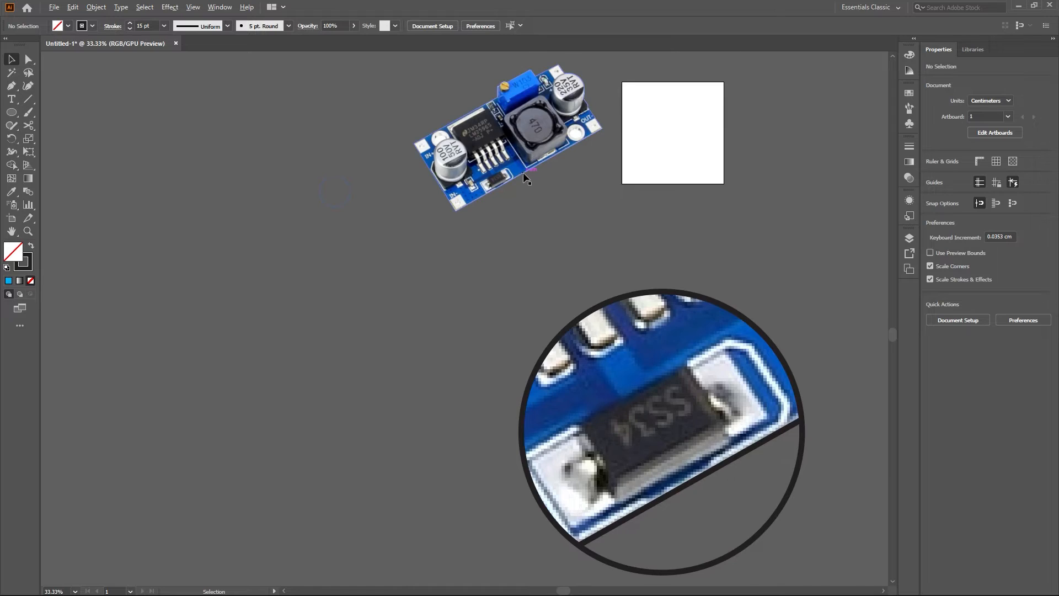
{"action": "scroll", "coordinate": [490, 177], "scroll_direction": "up", "scroll_amount": 3}
{"action": "key", "text": "c"}
{"action": "left_click", "coordinate": [505, 202]}
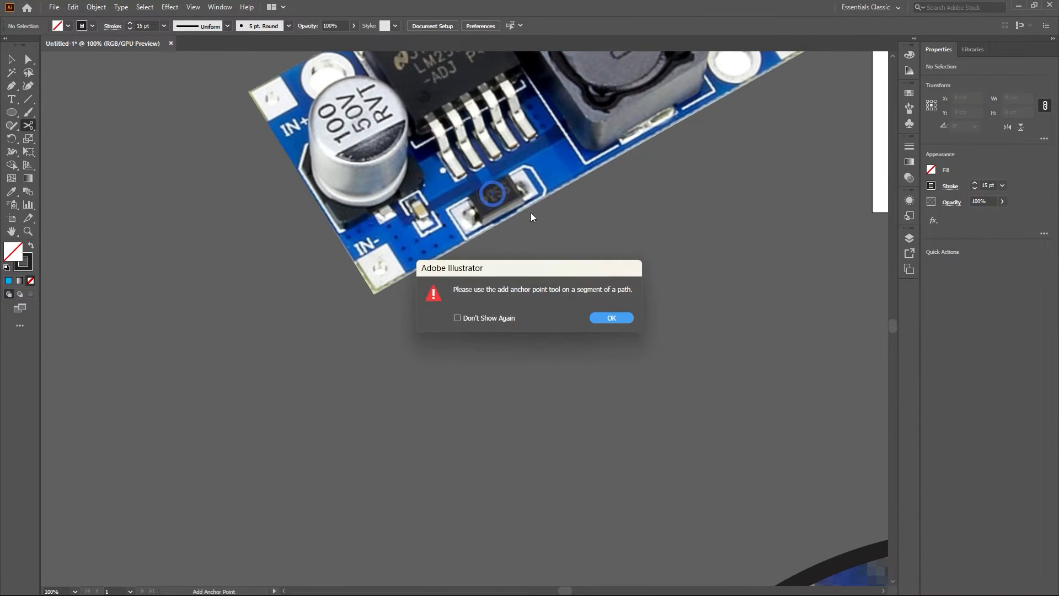
{"action": "left_click", "coordinate": [612, 316]}
Draw a circle about 3.39 cm across around the SS34 component on the full board and set its stroke to 11 pt
{"action": "key", "text": "l"}
{"action": "mouse_move", "coordinate": [495, 194]}
{"action": "left_mouse_down"}
{"action": "mouse_move", "coordinate": [556, 233]}
{"action": "mouse_move", "coordinate": [545, 229]}
{"action": "left_mouse_up"}
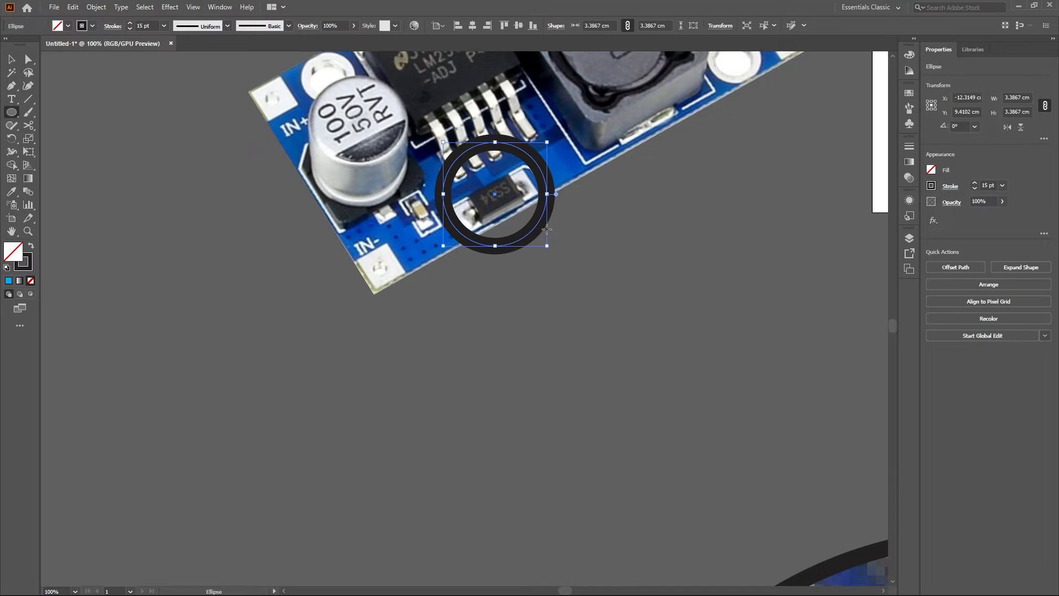
{"action": "scroll", "coordinate": [544, 229], "scroll_direction": "down", "scroll_amount": 2}
{"action": "scroll", "coordinate": [546, 227], "scroll_direction": "down", "scroll_amount": 5}
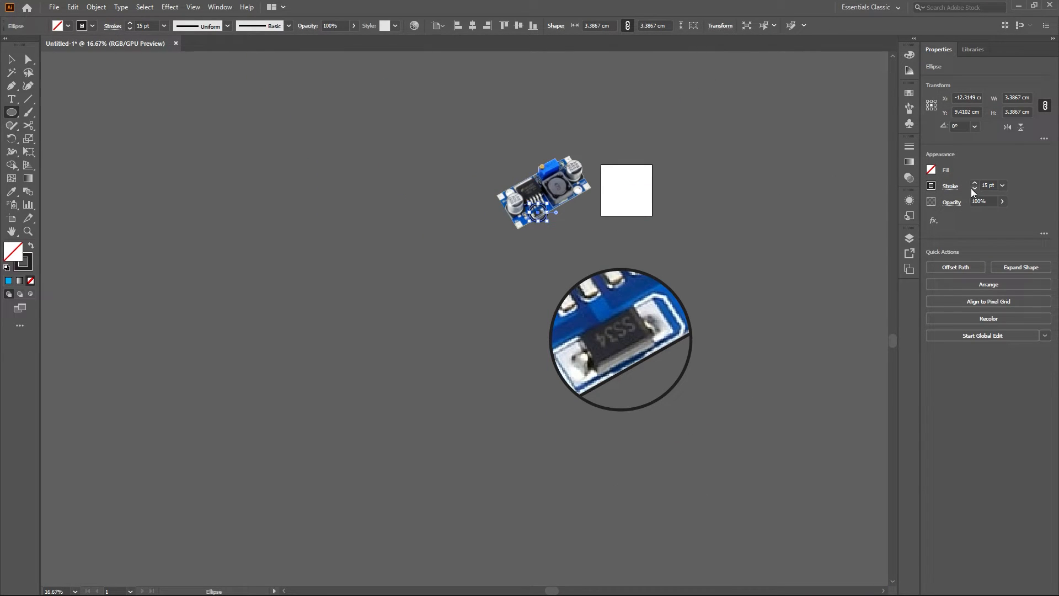
{"action": "scroll", "coordinate": [639, 225], "scroll_direction": "up", "scroll_amount": 2}
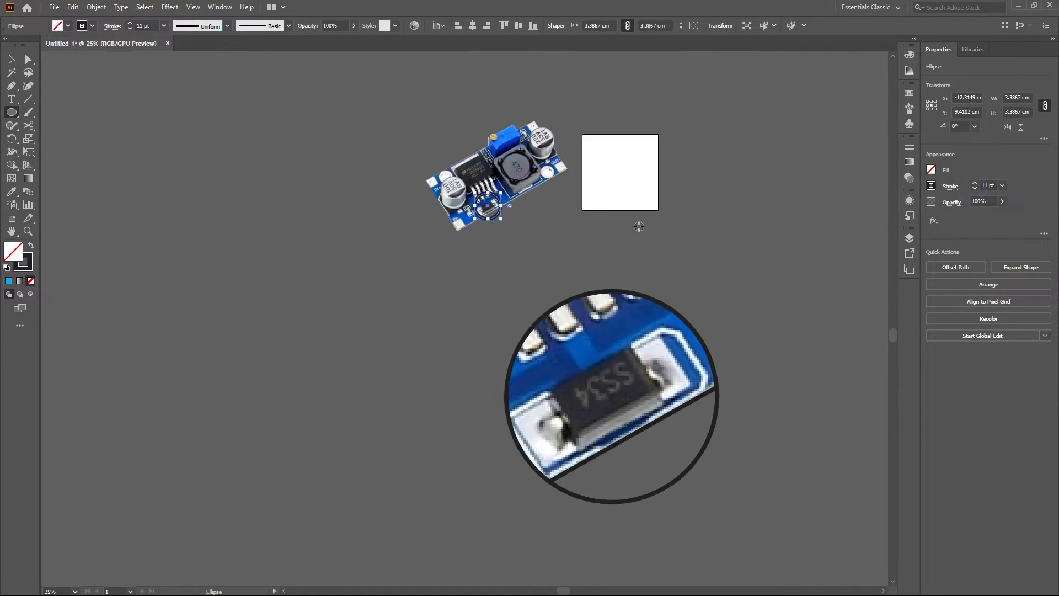
Draw two straight 11 pt lines connecting opposite sides of the small circle to the edge of the enlarged circle
{"action": "left_click", "coordinate": [27, 99]}
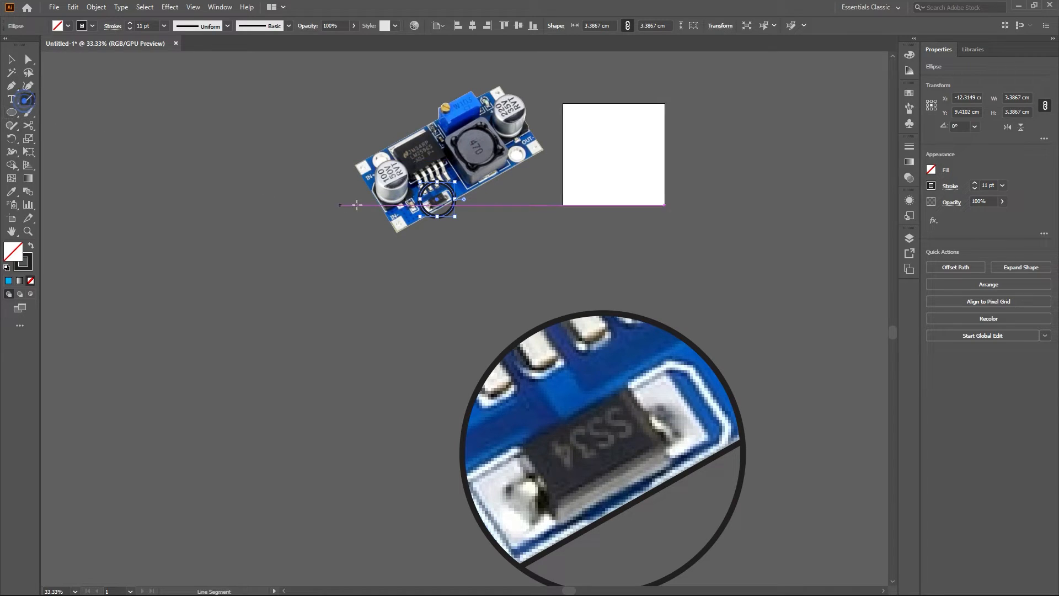
{"action": "key", "text": "ctrl+shift+a"}
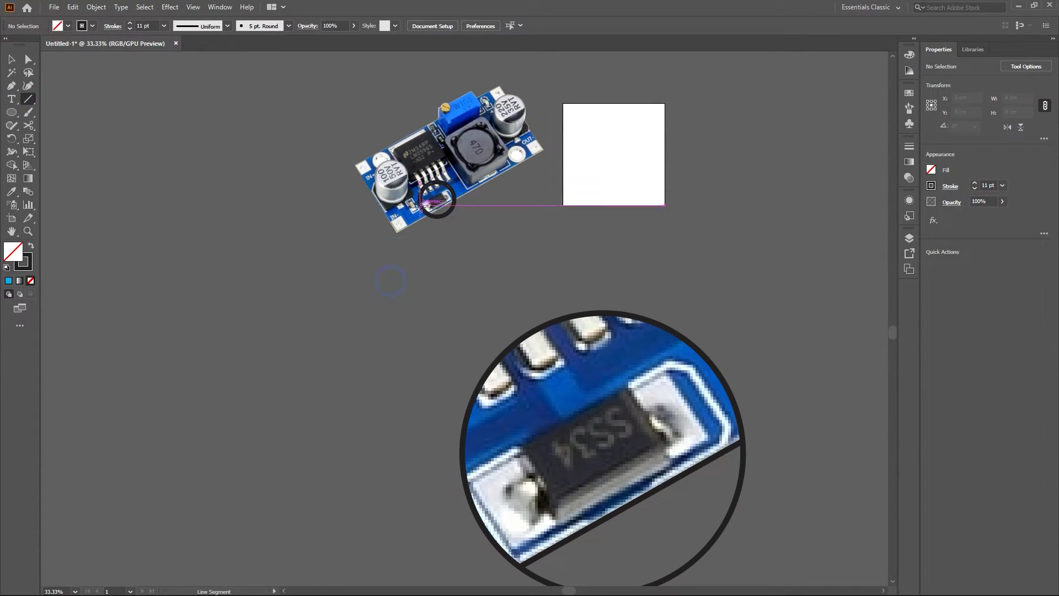
{"action": "left_click_drag", "start_coordinate": [420, 204], "coordinate": [469, 501]}
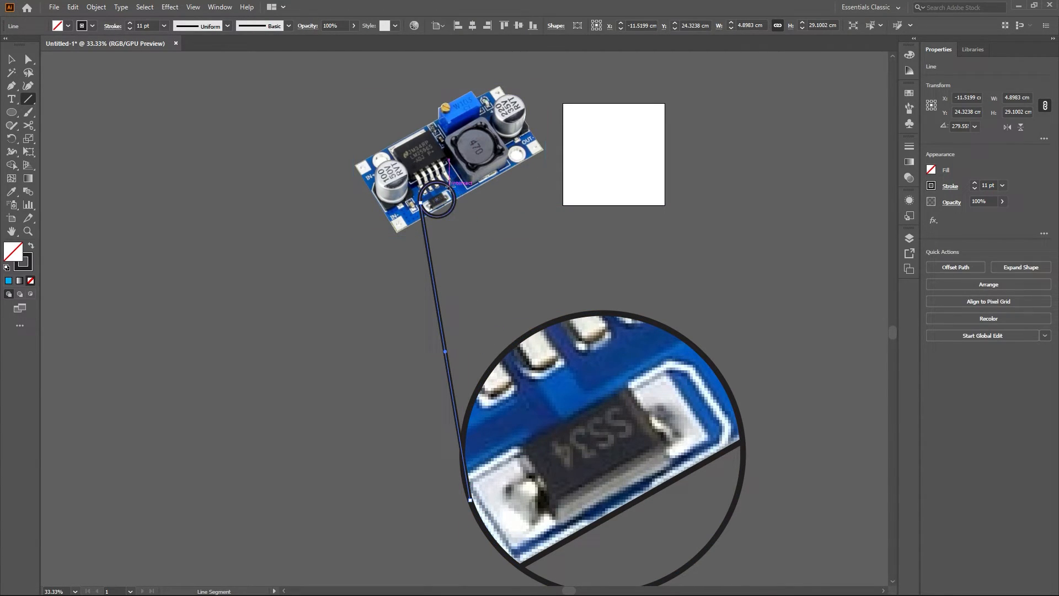
{"action": "left_click_drag", "start_coordinate": [453, 190], "coordinate": [669, 328]}
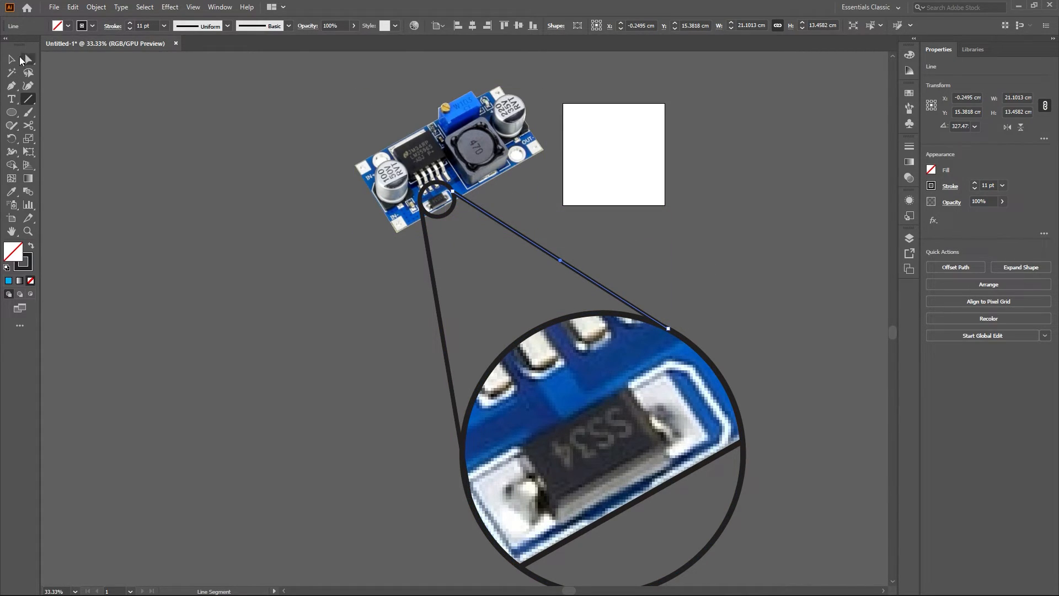
Select the whole board callout and move it to the empty area well away from the artboard
{"action": "left_click", "coordinate": [17, 59]}
{"action": "scroll", "coordinate": [527, 208], "scroll_direction": "down", "scroll_amount": 3}
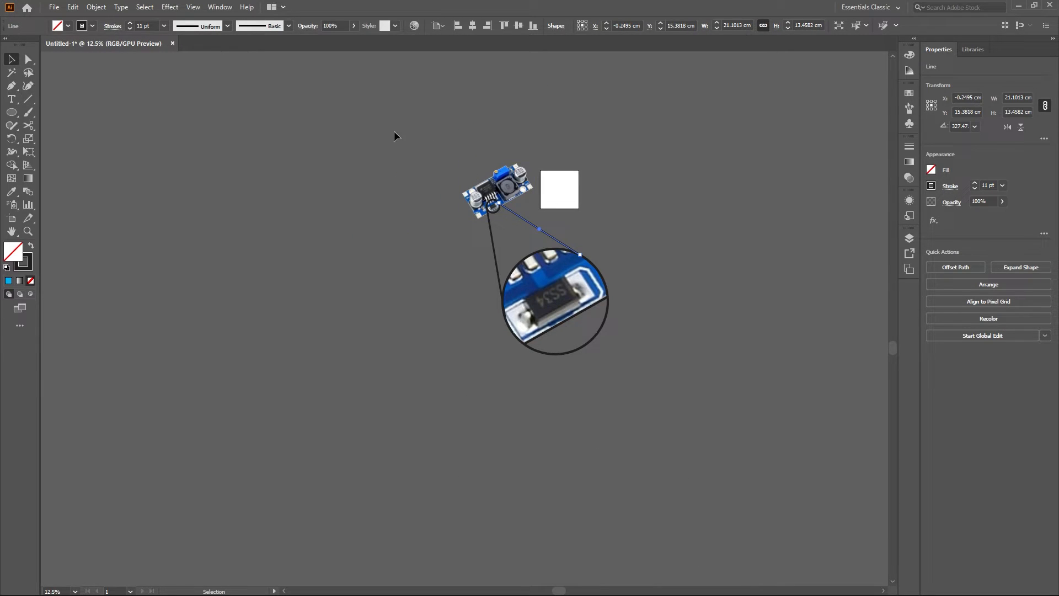
{"action": "key", "text": "ctrl+a"}
{"action": "left_click_drag", "start_coordinate": [495, 181], "coordinate": [313, 223]}
{"action": "scroll", "coordinate": [207, 282], "scroll_direction": "up", "scroll_amount": 2}
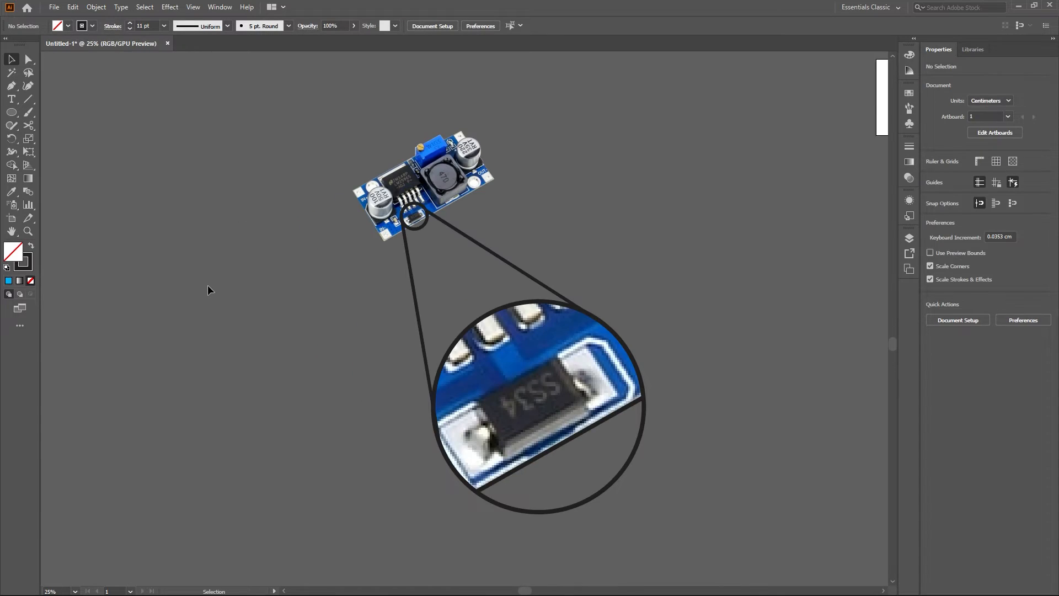
{"action": "left_click_drag", "start_coordinate": [208, 285], "coordinate": [269, 231]}
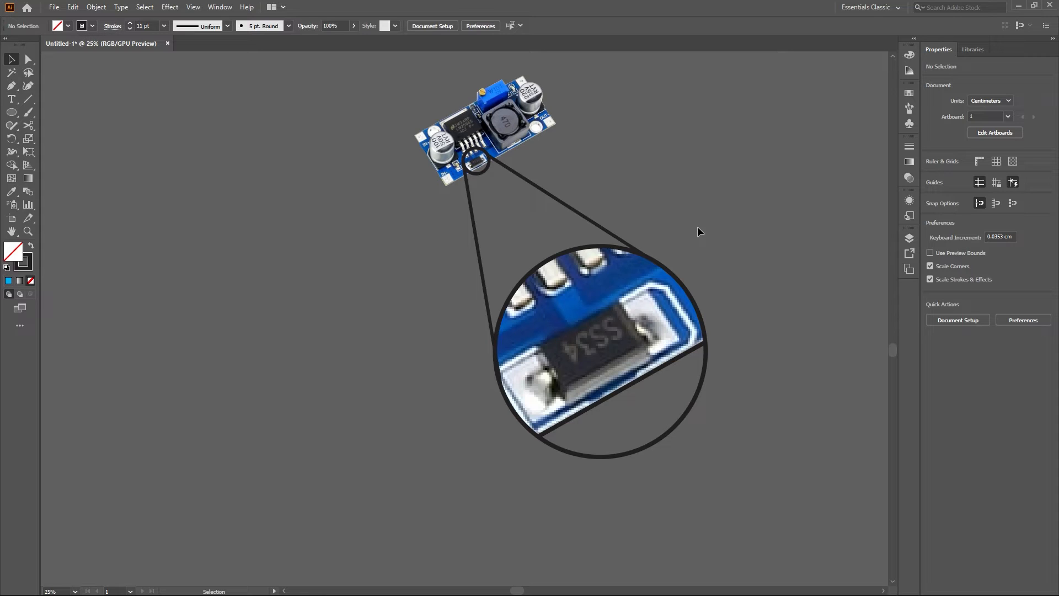
Draw a circle about 5.68 cm across in the upper middle of the empty artboard
{"action": "key", "text": "ctrl+0"}
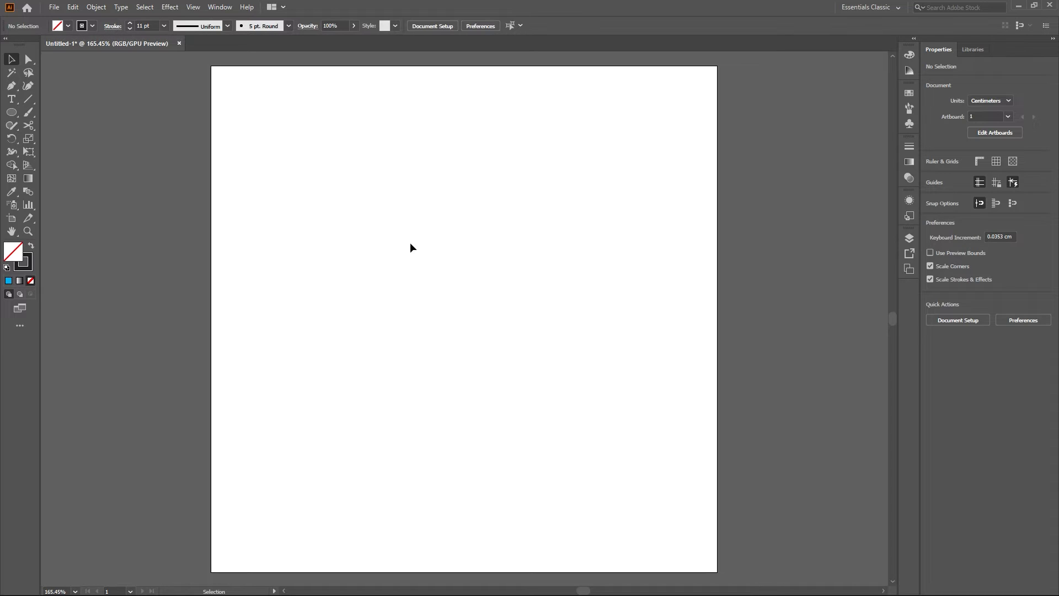
{"action": "left_click", "coordinate": [11, 112]}
{"action": "left_click_drag", "start_coordinate": [448, 284], "coordinate": [589, 403]}
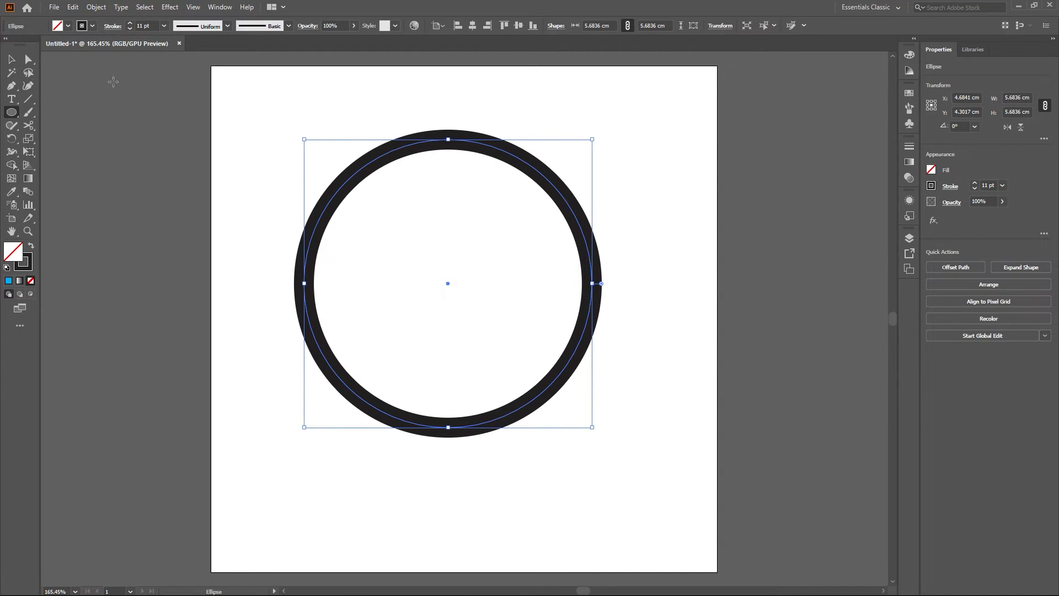
{"action": "left_click", "coordinate": [11, 59]}
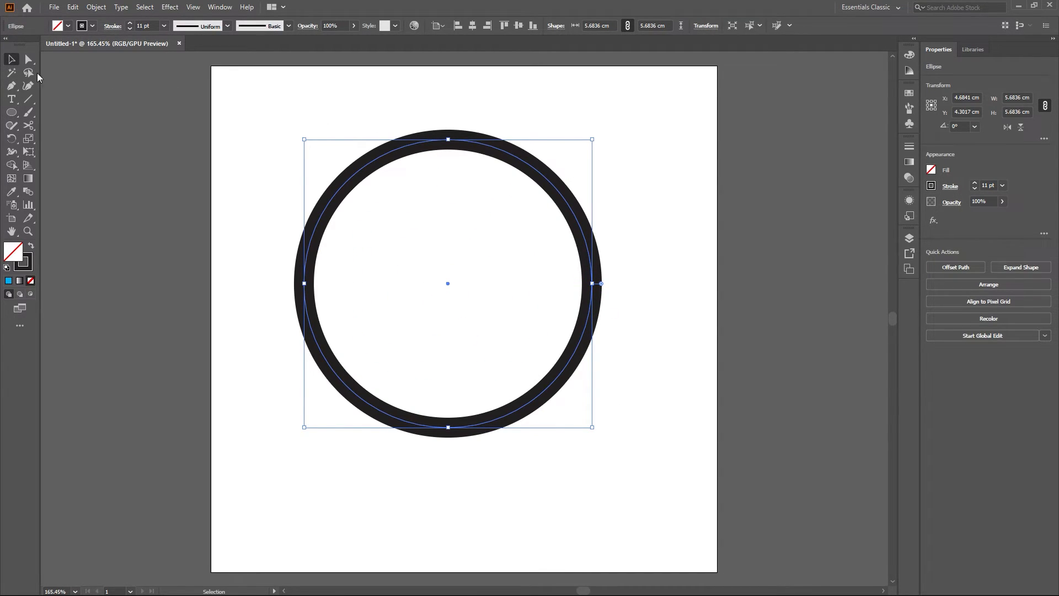
Set the artboard circle's stroke weight to 3 pt
{"action": "left_click", "coordinate": [976, 189]}
{"action": "left_click", "coordinate": [975, 189]}
{"action": "left_click", "coordinate": [976, 189]}
{"action": "left_click", "coordinate": [975, 189]}
{"action": "left_click", "coordinate": [975, 189]}
{"action": "left_click", "coordinate": [975, 189]}
{"action": "left_click", "coordinate": [975, 189]}
{"action": "left_click", "coordinate": [975, 189]}
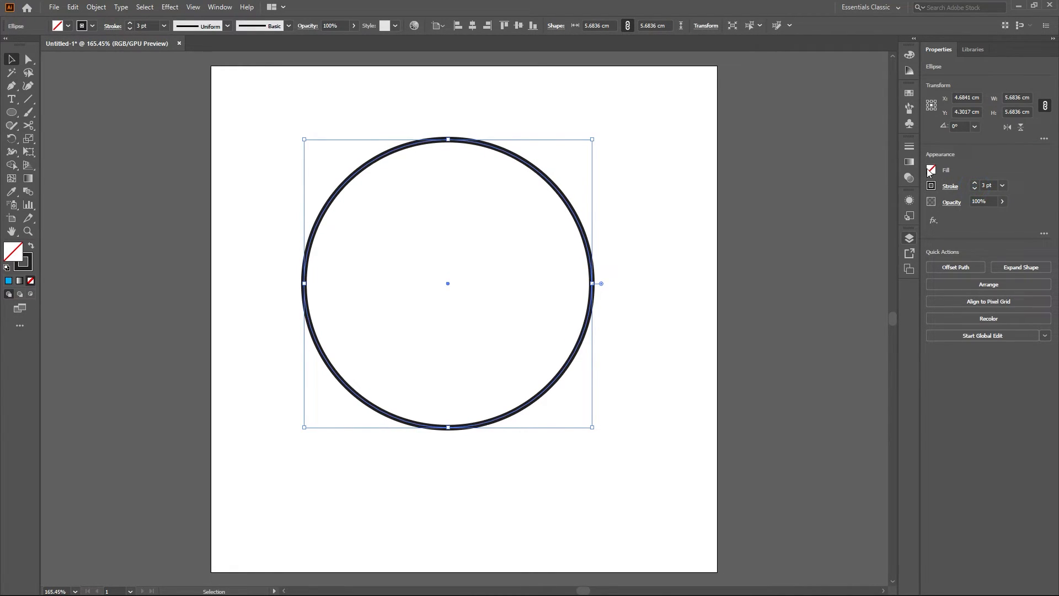
Fill the artboard circle with red and deselect it
{"action": "left_click", "coordinate": [931, 170]}
{"action": "left_click", "coordinate": [842, 209]}
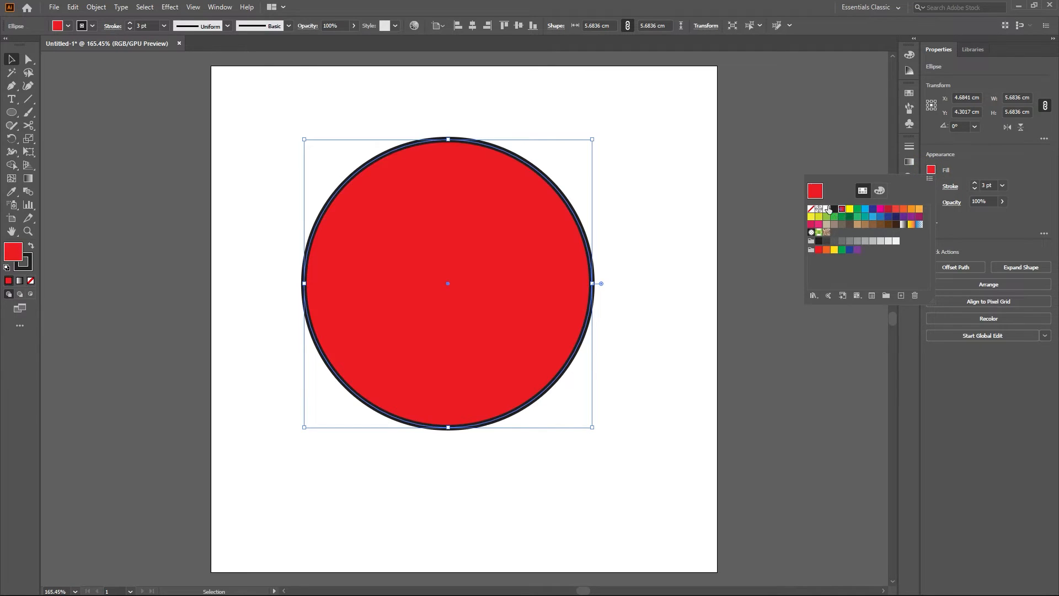
{"action": "left_click", "coordinate": [737, 206]}
{"action": "left_click", "coordinate": [744, 194]}
{"action": "scroll", "coordinate": [746, 194], "scroll_direction": "down", "scroll_amount": 4}
{"action": "key", "text": "space"}
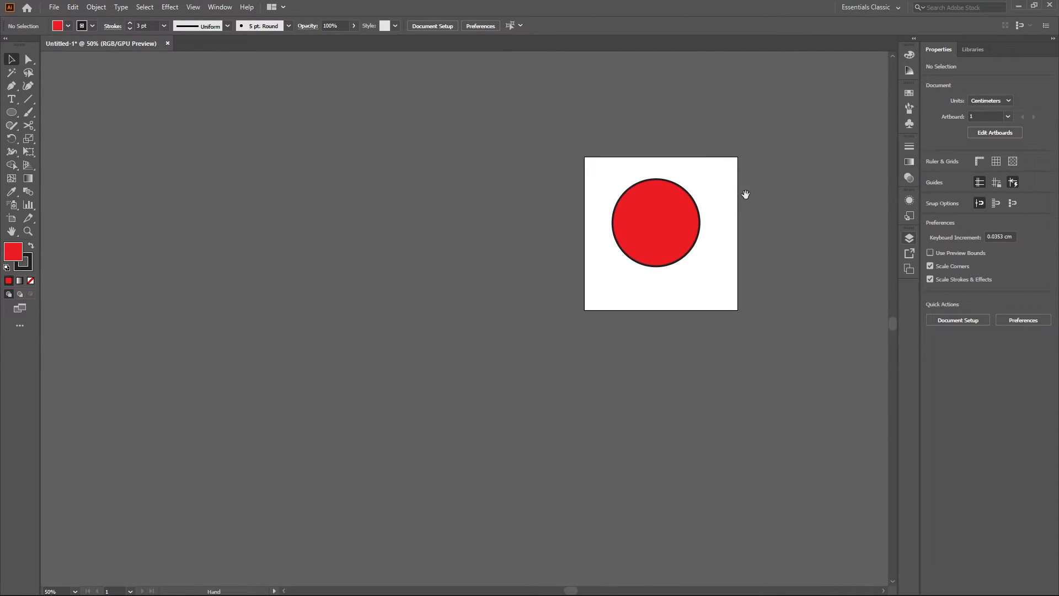
{"action": "left_click_drag", "start_coordinate": [745, 193], "coordinate": [620, 196]}
{"action": "scroll", "coordinate": [577, 224], "scroll_direction": "up", "scroll_amount": 2}
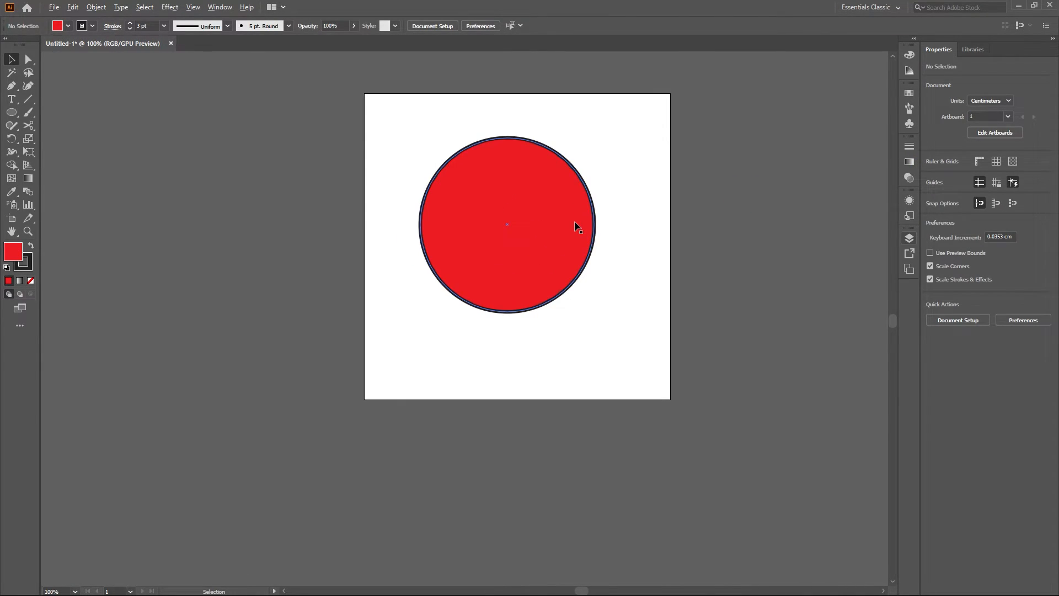
Replace the artboard circle's red fill with the White, Black linear gradient preset and deselect it
{"action": "scroll", "coordinate": [577, 224], "scroll_direction": "up", "scroll_amount": 1}
{"action": "left_click", "coordinate": [576, 225]}
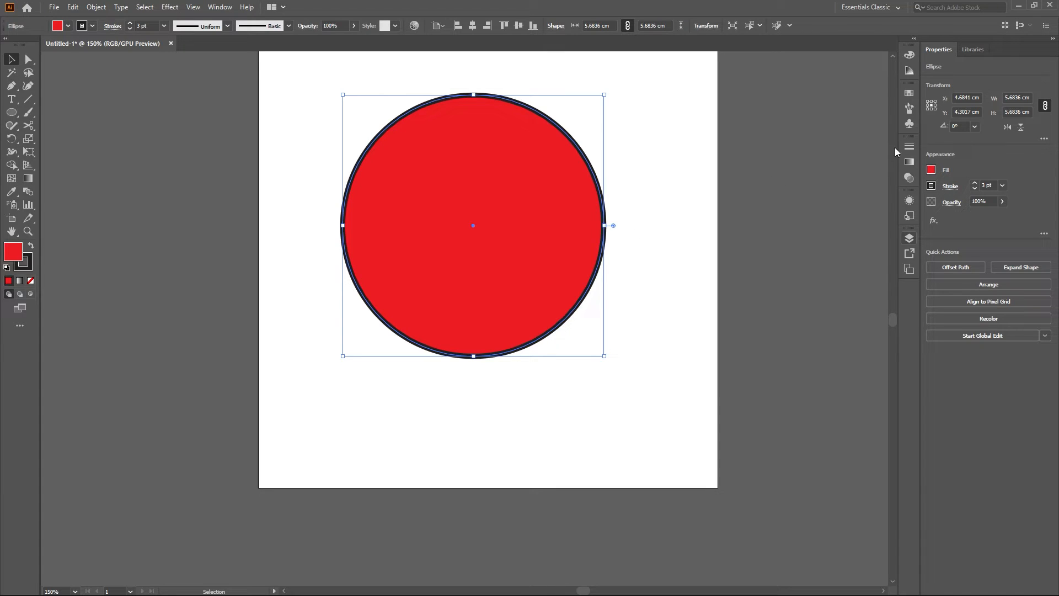
{"action": "left_click", "coordinate": [527, 199]}
{"action": "left_click", "coordinate": [909, 161]}
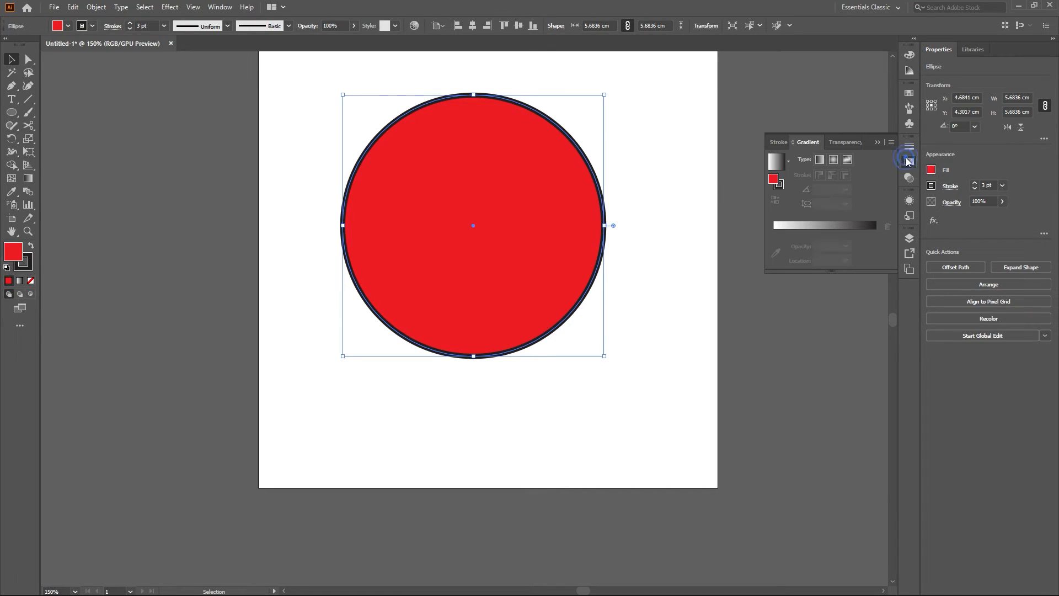
{"action": "left_click", "coordinate": [788, 162]}
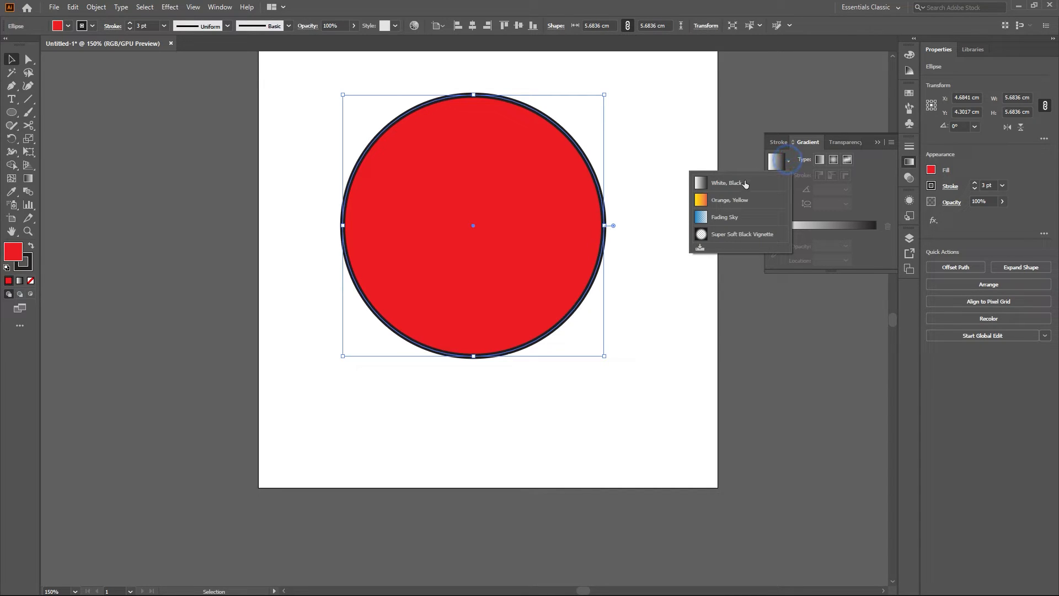
{"action": "left_click", "coordinate": [726, 183]}
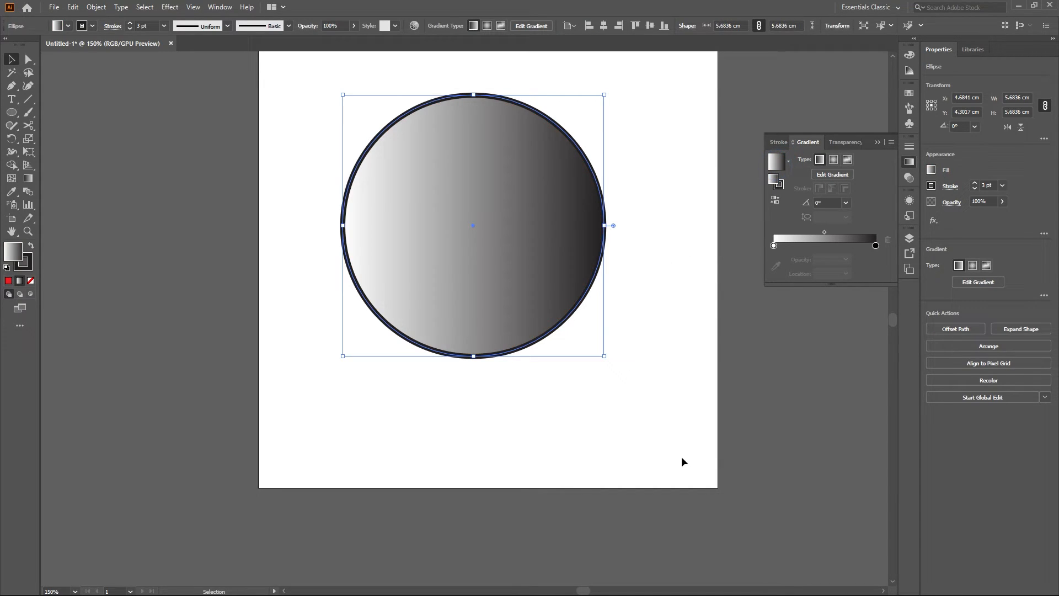
{"action": "left_click", "coordinate": [679, 457]}
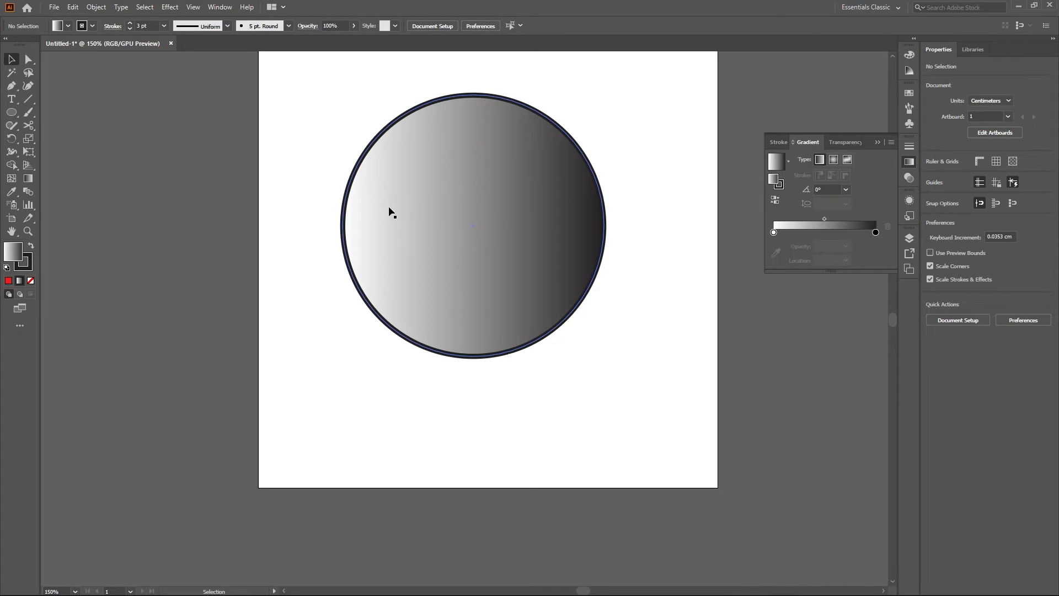
Enlarge the gradient circle proportionally about its center to about 83.3 cm across
{"action": "left_click", "coordinate": [498, 203]}
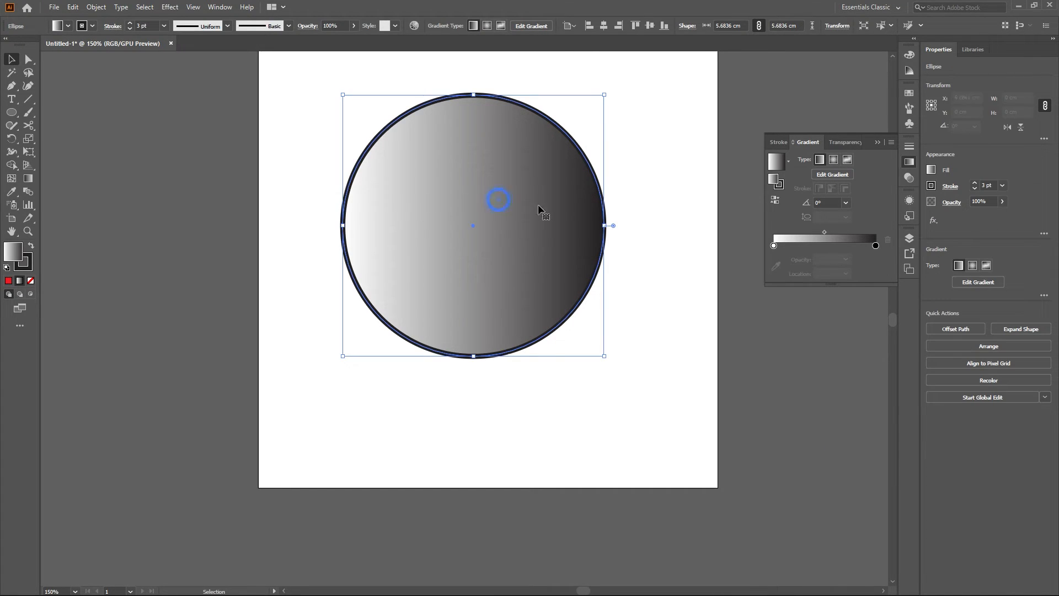
{"action": "left_click", "coordinate": [876, 143]}
{"action": "scroll", "coordinate": [650, 261], "scroll_direction": "down", "scroll_amount": 3}
{"action": "scroll", "coordinate": [590, 236], "scroll_direction": "up", "scroll_amount": 3}
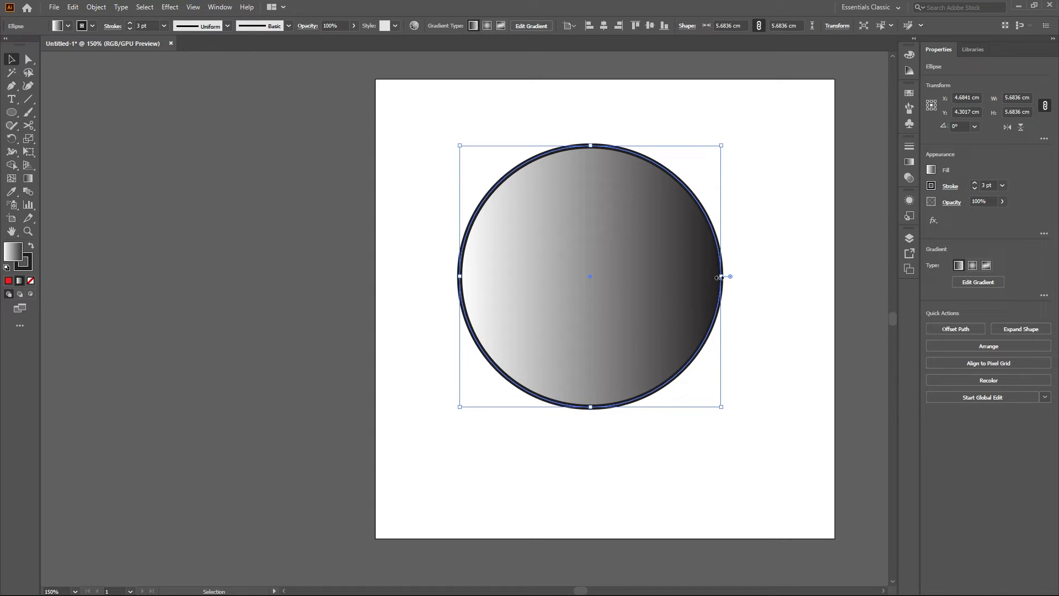
{"action": "scroll", "coordinate": [687, 246], "scroll_direction": "up", "scroll_amount": 3}
{"action": "scroll", "coordinate": [642, 253], "scroll_direction": "up", "scroll_amount": 10}
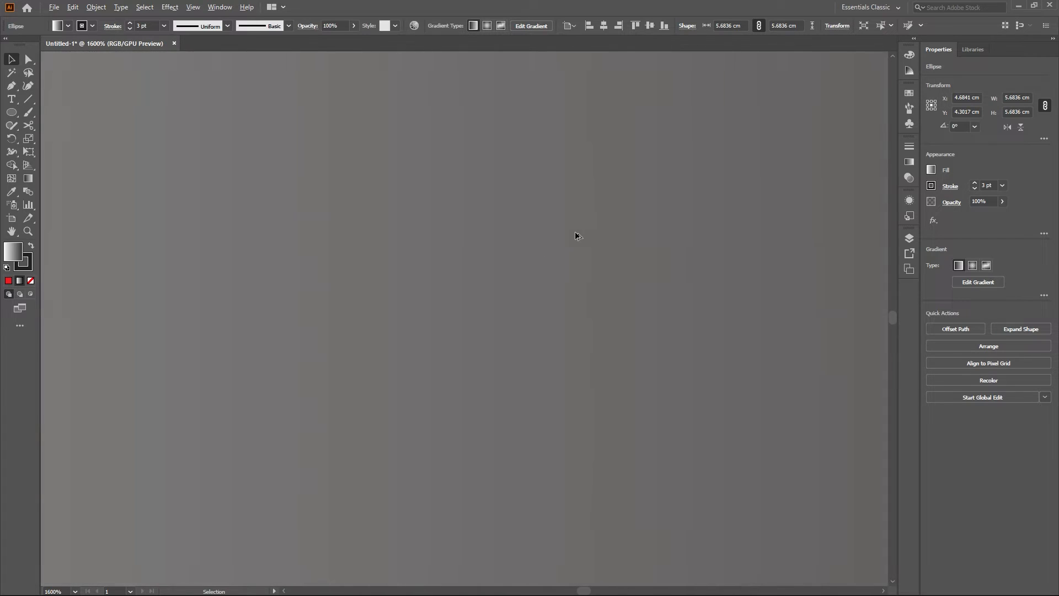
{"action": "scroll", "coordinate": [577, 236], "scroll_direction": "down", "scroll_amount": 10}
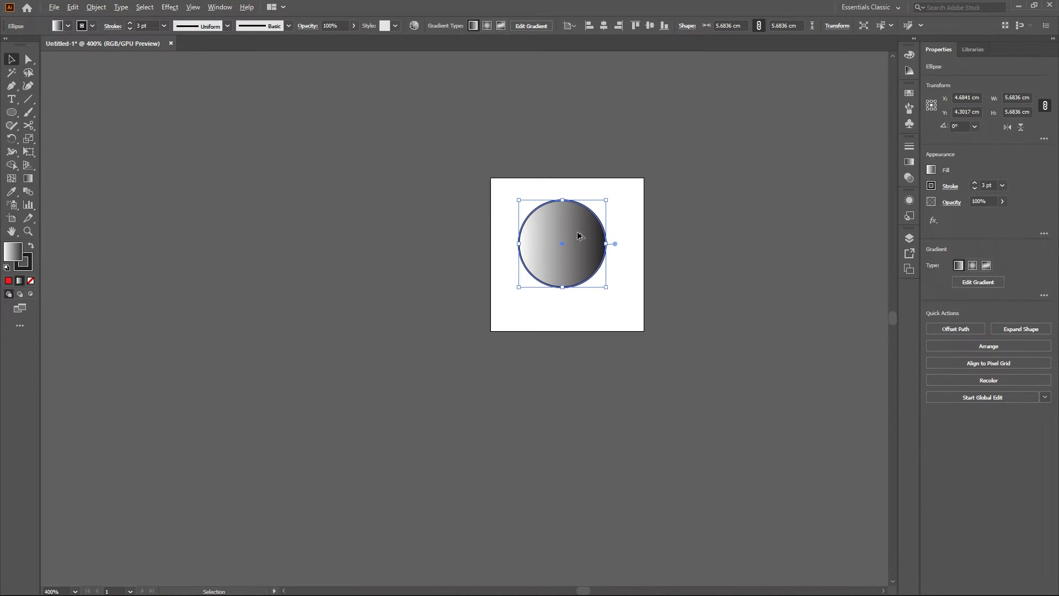
{"action": "scroll", "coordinate": [660, 233], "scroll_direction": "up", "scroll_amount": 3}
{"action": "left_click_drag", "start_coordinate": [492, 243], "coordinate": [725, 238]}
{"action": "scroll", "coordinate": [726, 246], "scroll_direction": "down", "scroll_amount": 8}
{"action": "left_click_drag", "start_coordinate": [766, 290], "coordinate": [528, 215]}
{"action": "key", "text": "a"}
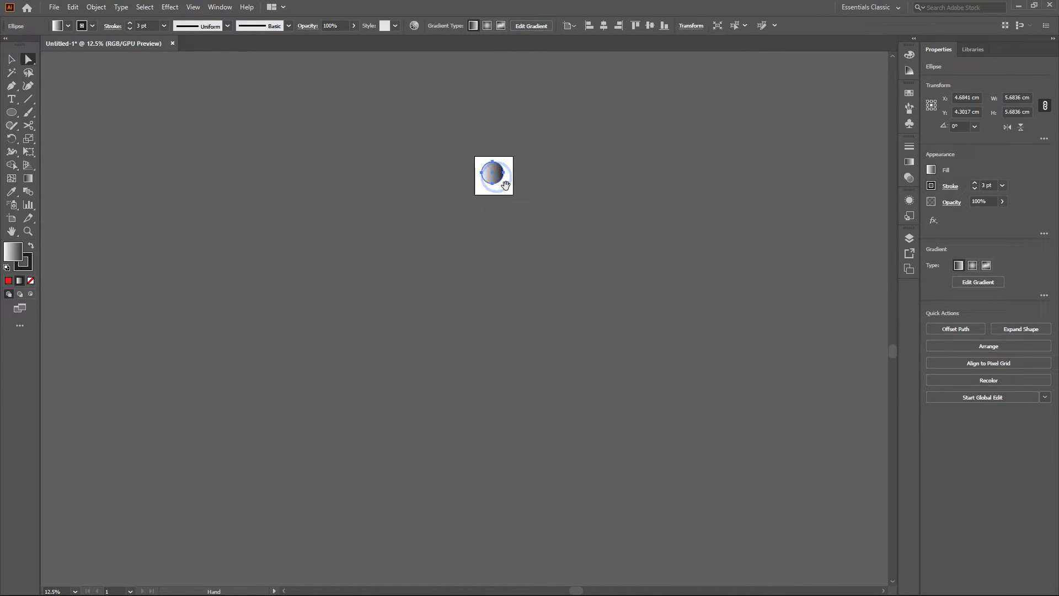
{"action": "left_click", "coordinate": [532, 231]}
{"action": "left_click", "coordinate": [494, 178]}
{"action": "left_click_drag", "start_coordinate": [503, 184], "coordinate": [659, 408]}
{"action": "scroll", "coordinate": [389, 292], "scroll_direction": "up", "scroll_amount": 3}
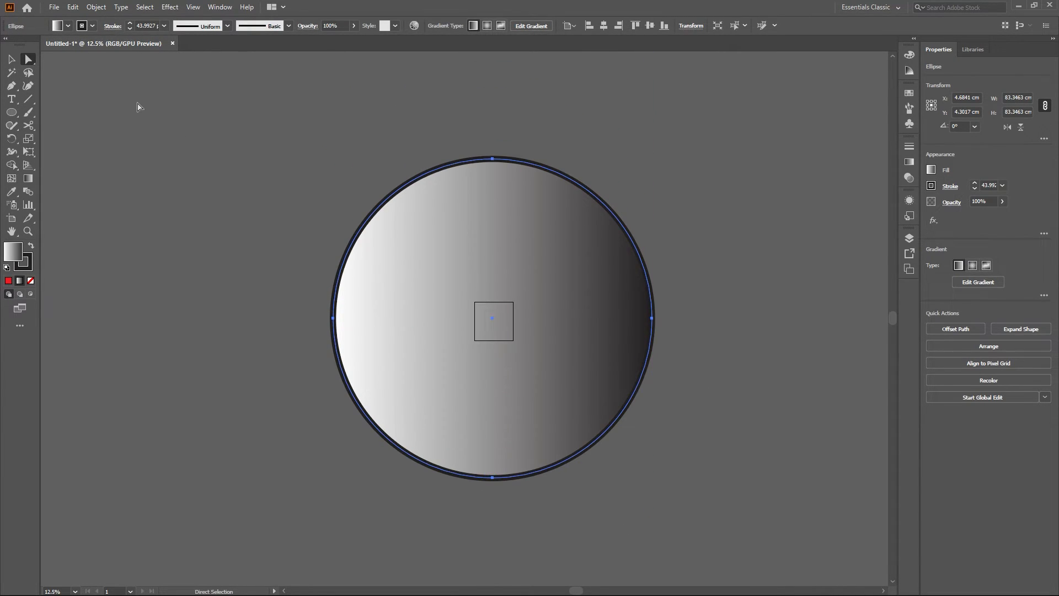
Move the enlarged circle off the artboard into the empty area beside it, leaving it selected
{"action": "left_click", "coordinate": [14, 60]}
{"action": "key", "text": "space"}
{"action": "left_click_drag", "start_coordinate": [181, 108], "coordinate": [488, 28]}
{"action": "left_click_drag", "start_coordinate": [773, 204], "coordinate": [332, 226]}
{"action": "left_click", "coordinate": [703, 146]}
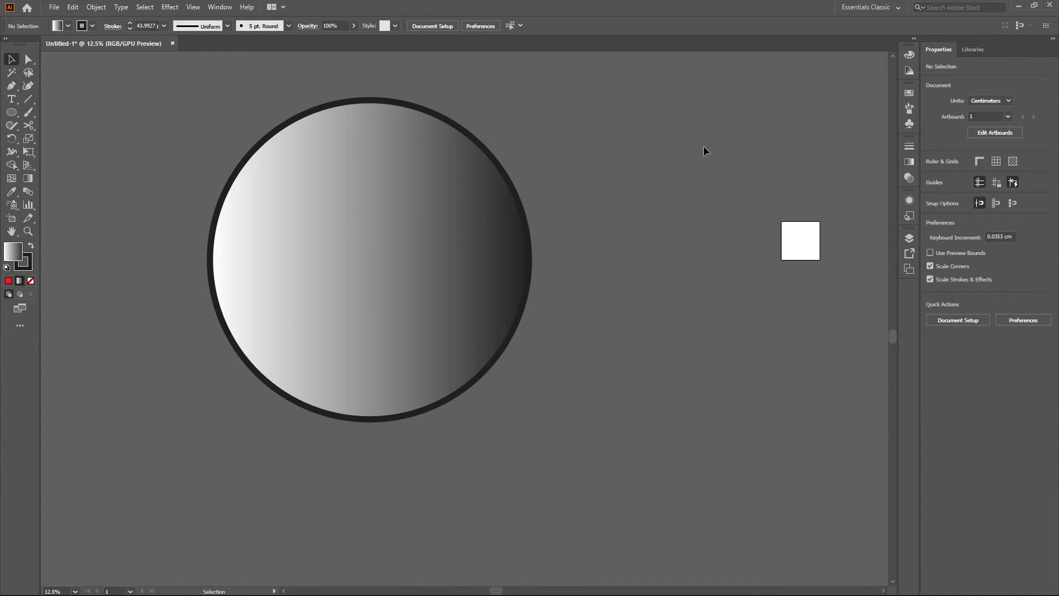
{"action": "key", "text": "space"}
{"action": "left_click_drag", "start_coordinate": [606, 170], "coordinate": [710, 188]}
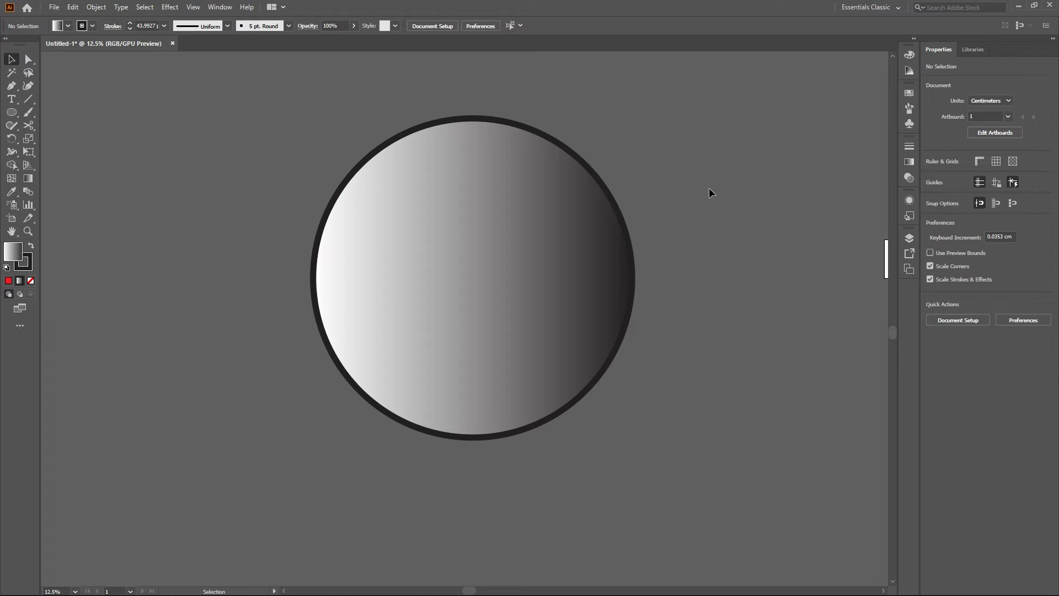
{"action": "left_click_drag", "start_coordinate": [586, 217], "coordinate": [590, 217]}
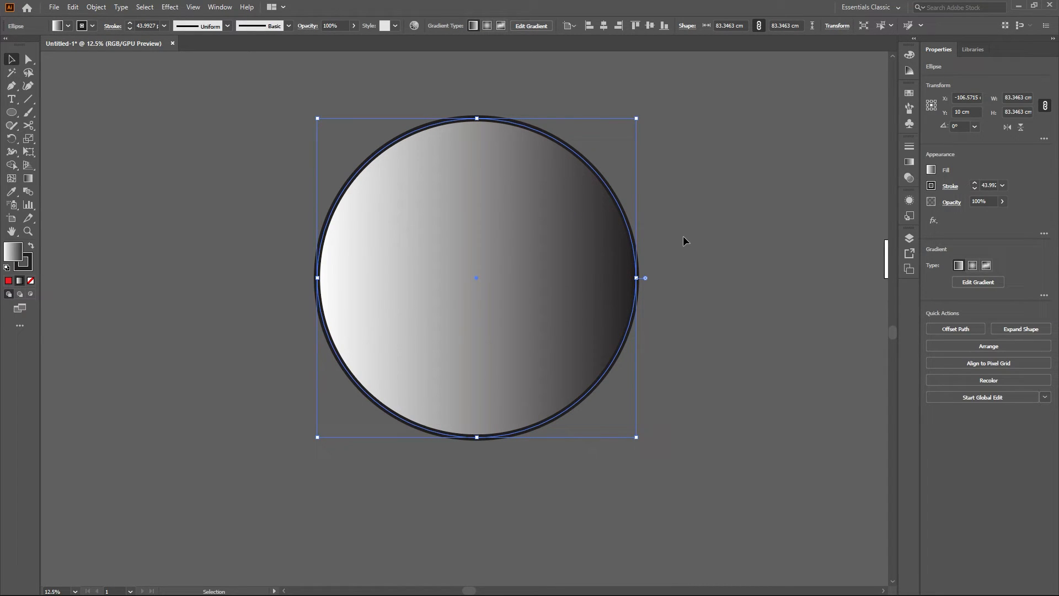
Try gradient angles of -90°, 90° and -120° on the circle's linear gradient and set the angle back to 0°
{"action": "left_click", "coordinate": [908, 163]}
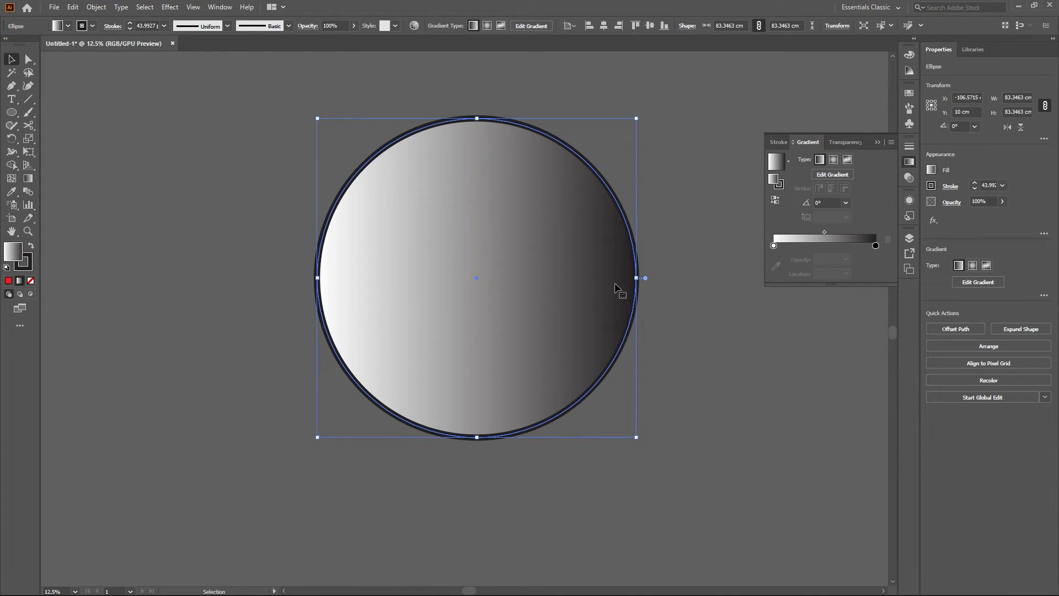
{"action": "left_click", "coordinate": [847, 202]}
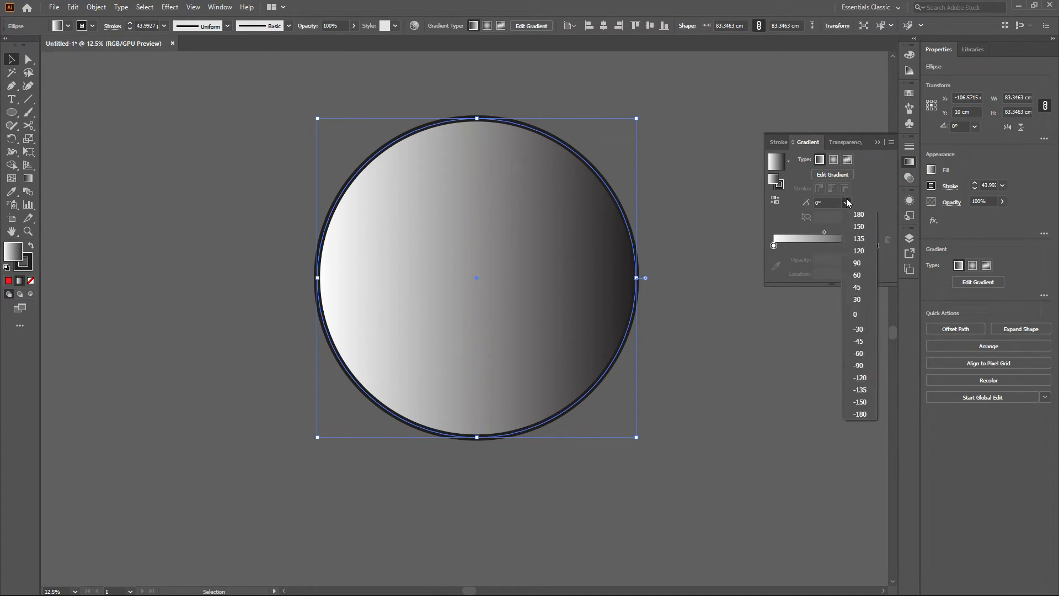
{"action": "left_click", "coordinate": [858, 364]}
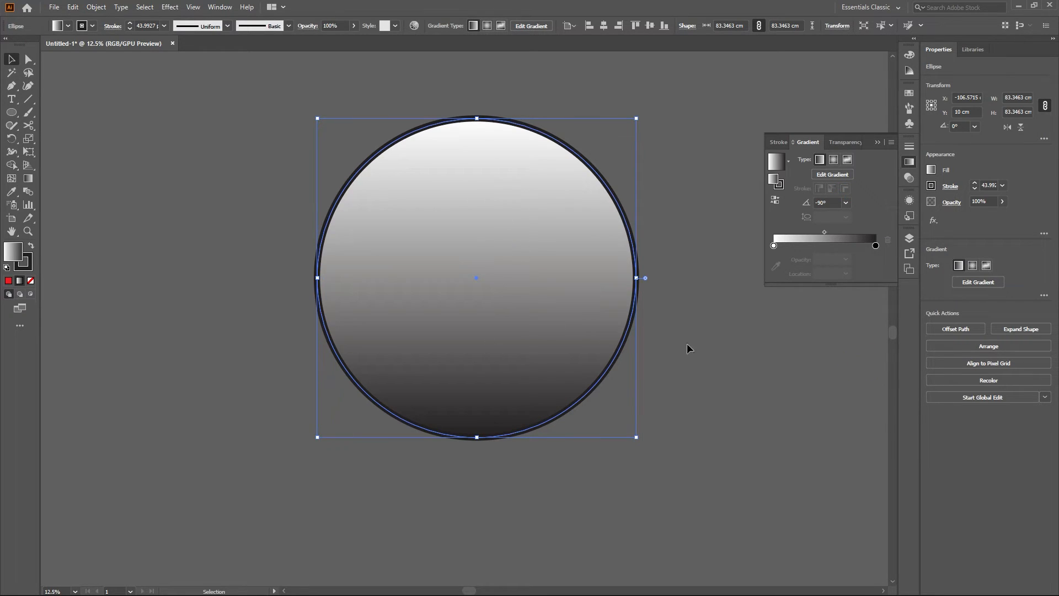
{"action": "left_click", "coordinate": [847, 203]}
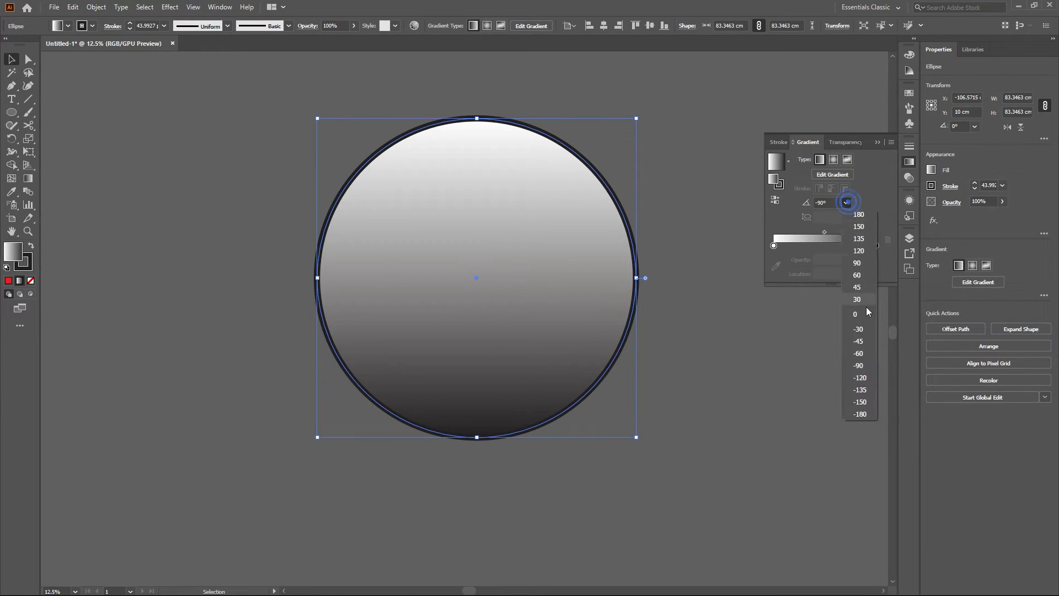
{"action": "left_click", "coordinate": [862, 262]}
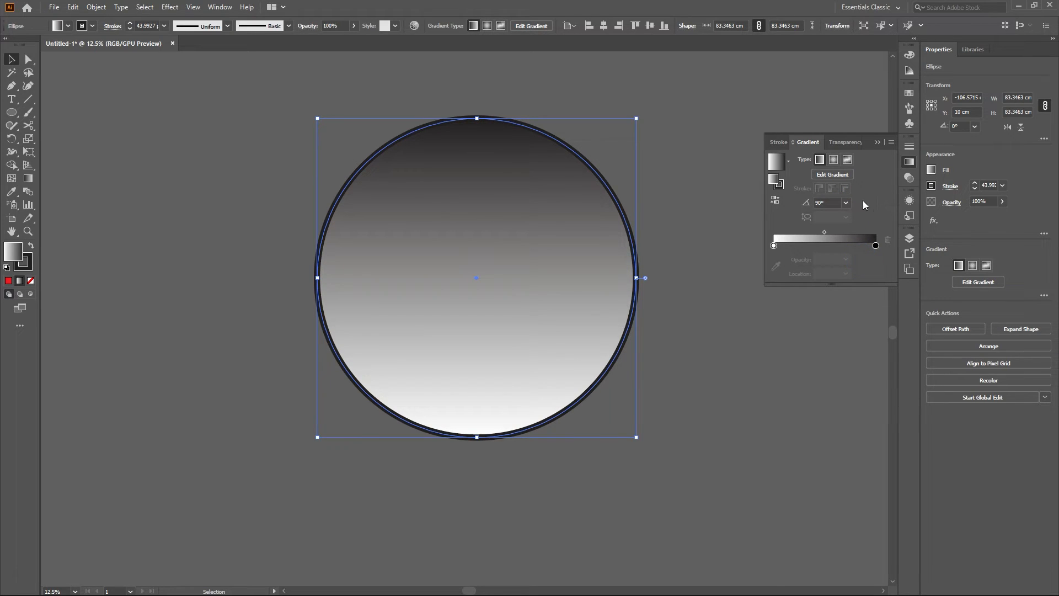
{"action": "left_click", "coordinate": [846, 202]}
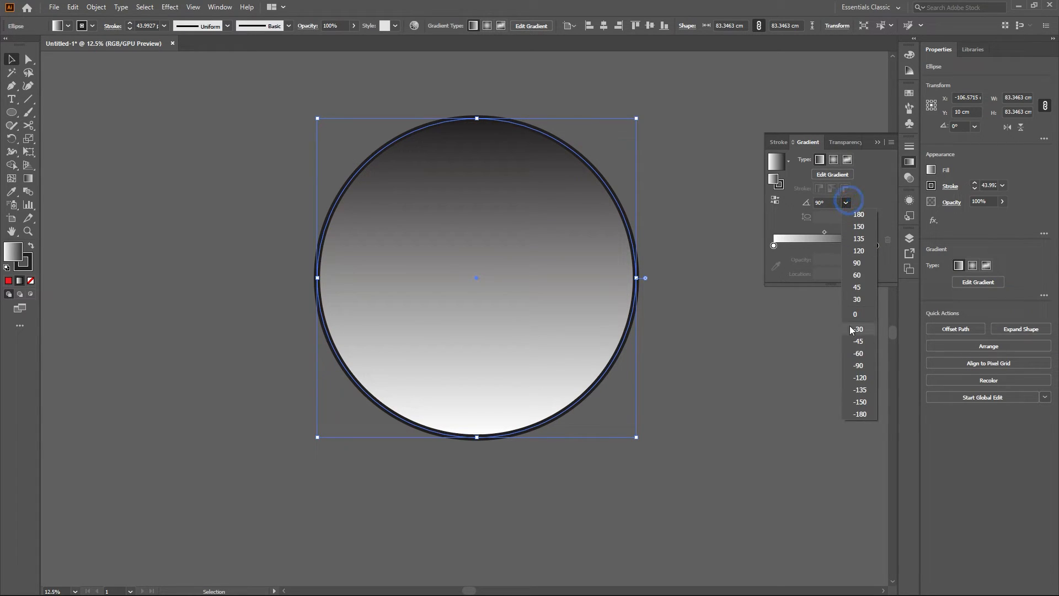
{"action": "left_click", "coordinate": [860, 380]}
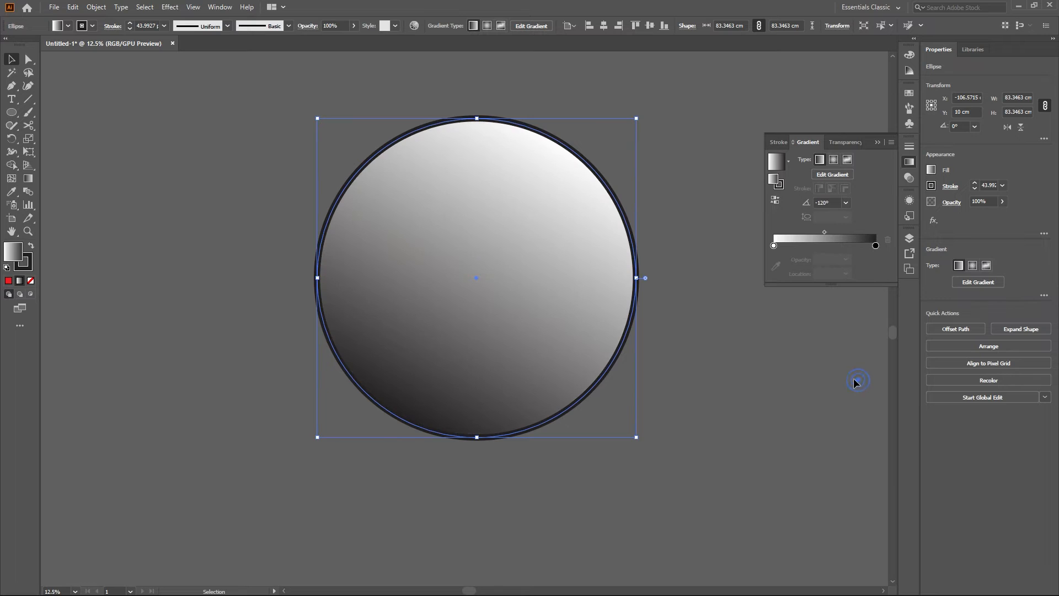
{"action": "left_click", "coordinate": [845, 205]}
{"action": "left_click", "coordinate": [855, 314]}
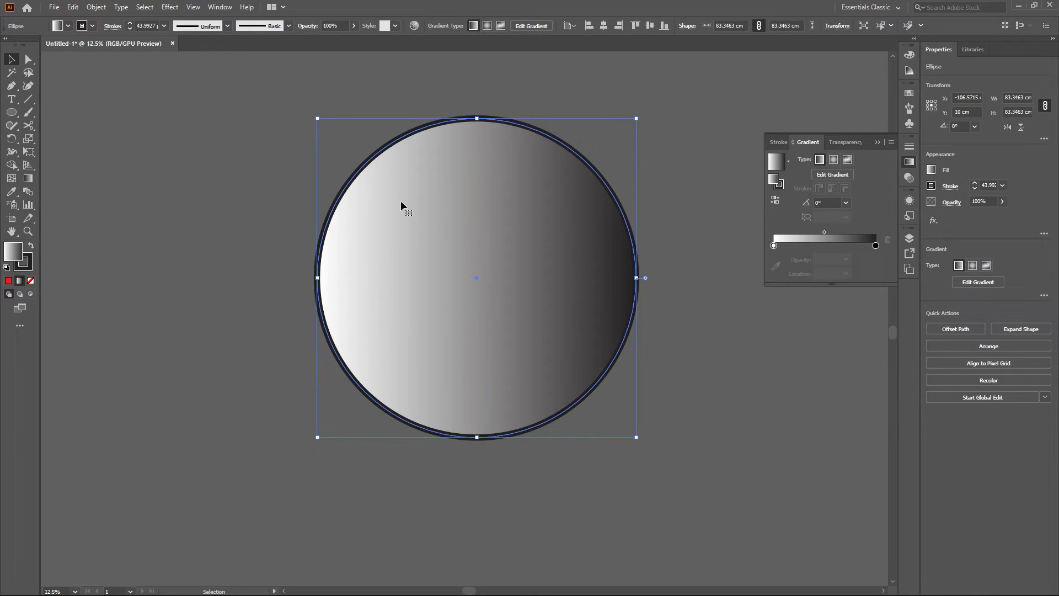
Change the circle's gradient type to radial, trying the freeform type along the way
{"action": "left_click", "coordinate": [833, 160]}
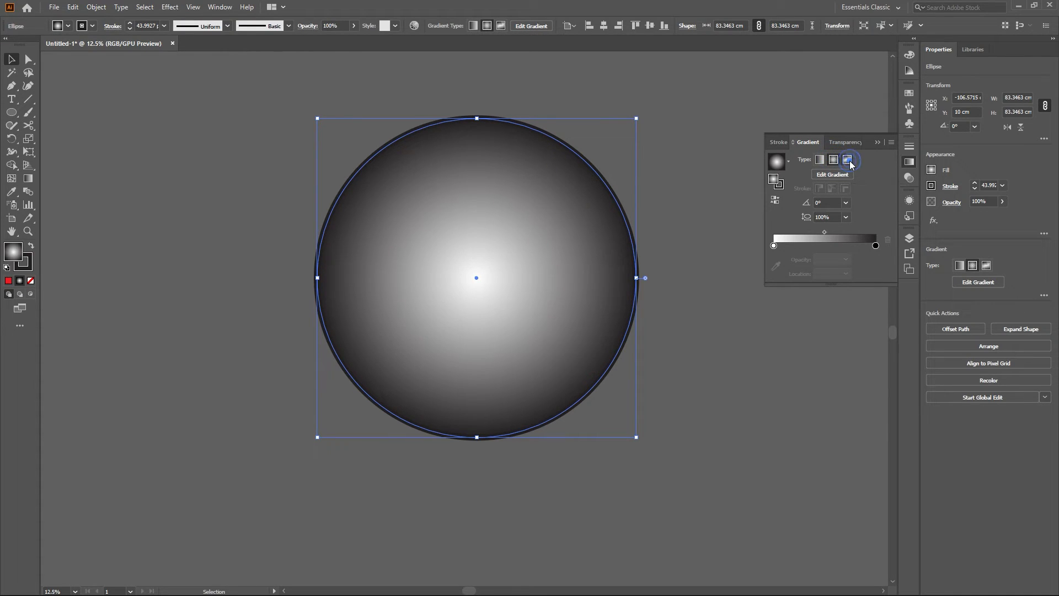
{"action": "left_click", "coordinate": [848, 161]}
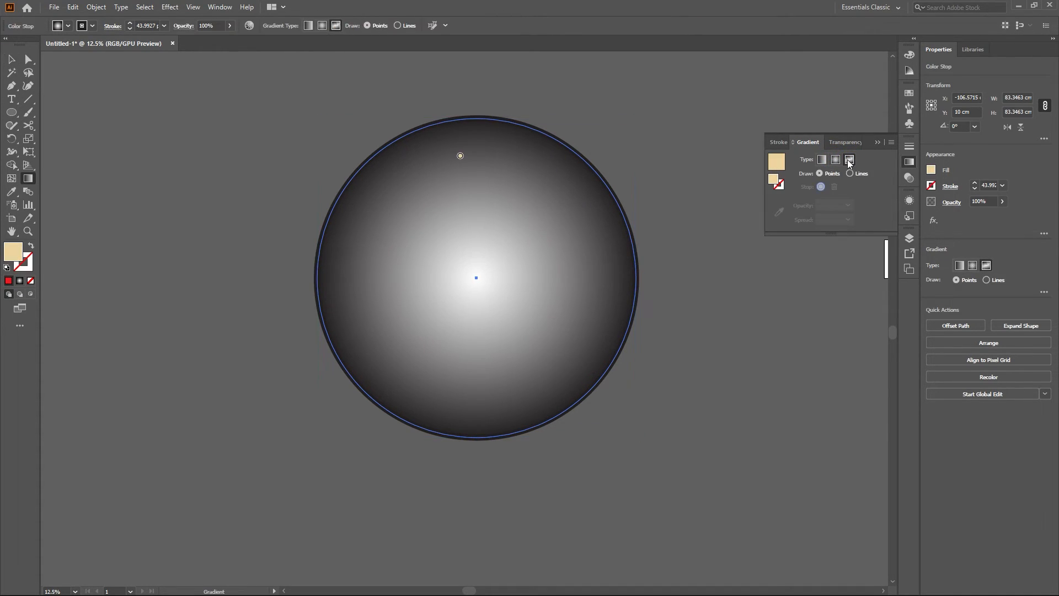
{"action": "left_click", "coordinate": [836, 160]}
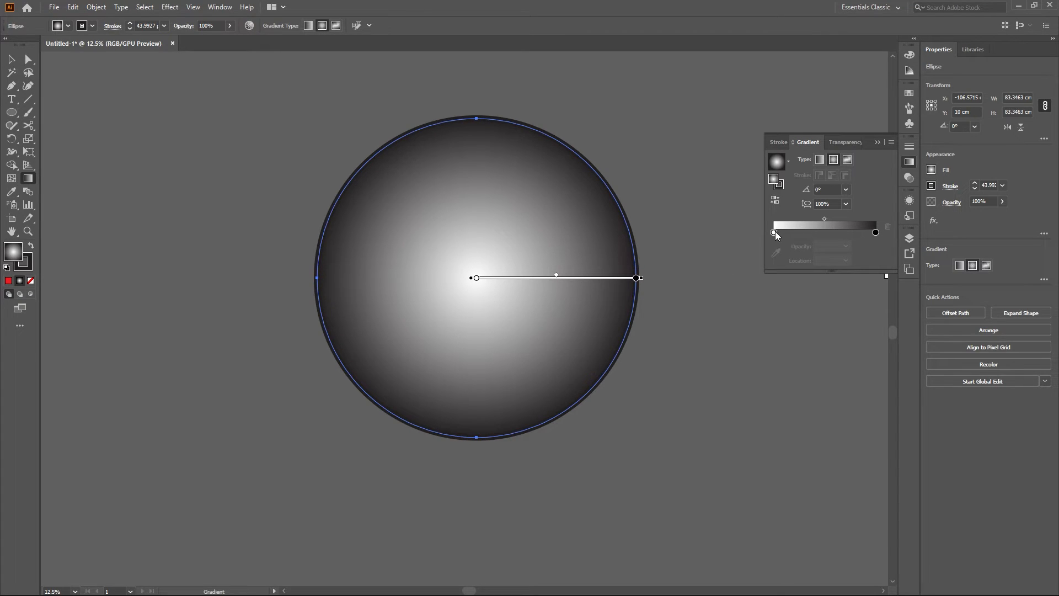
Inspect the radial gradient's white and black color stops and view the circle deselected
{"action": "left_click", "coordinate": [774, 232]}
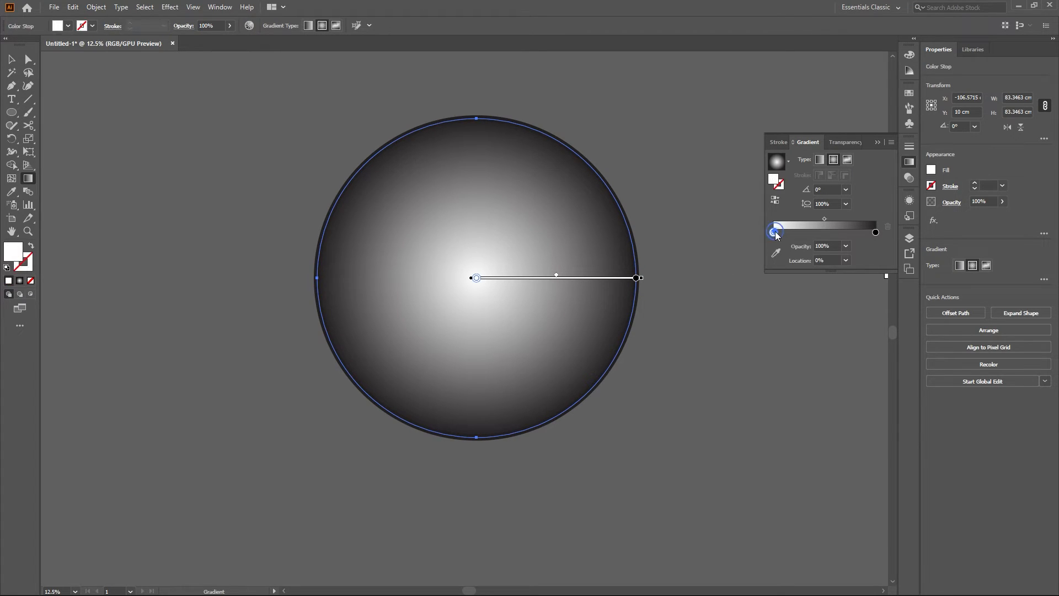
{"action": "left_click", "coordinate": [875, 232]}
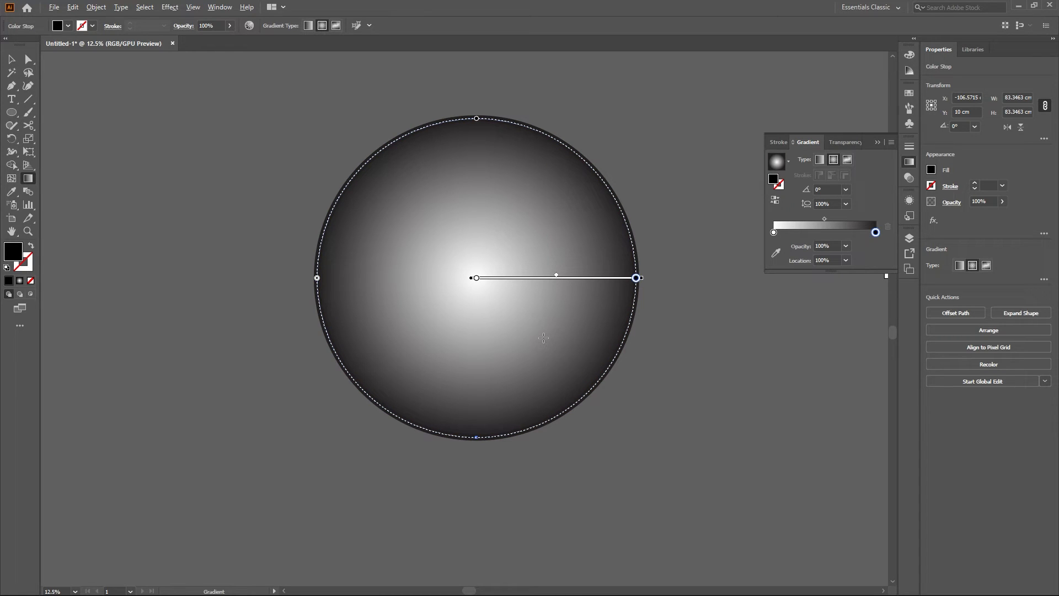
{"action": "key", "text": "ctrl+minus"}
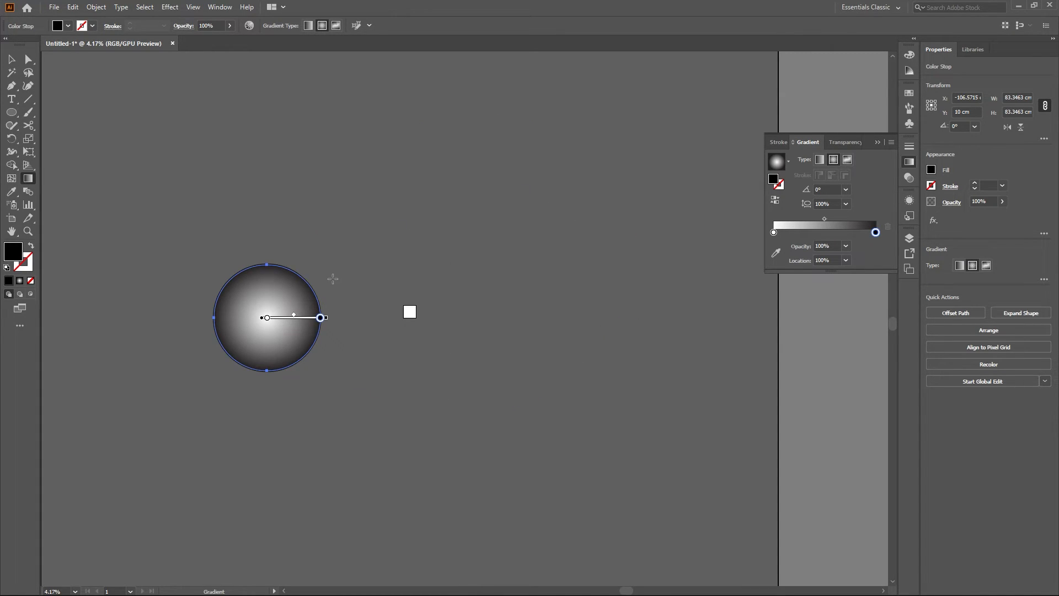
{"action": "scroll", "coordinate": [333, 279], "scroll_direction": "up", "scroll_amount": 1}
{"action": "left_click_drag", "start_coordinate": [333, 280], "coordinate": [601, 203]}
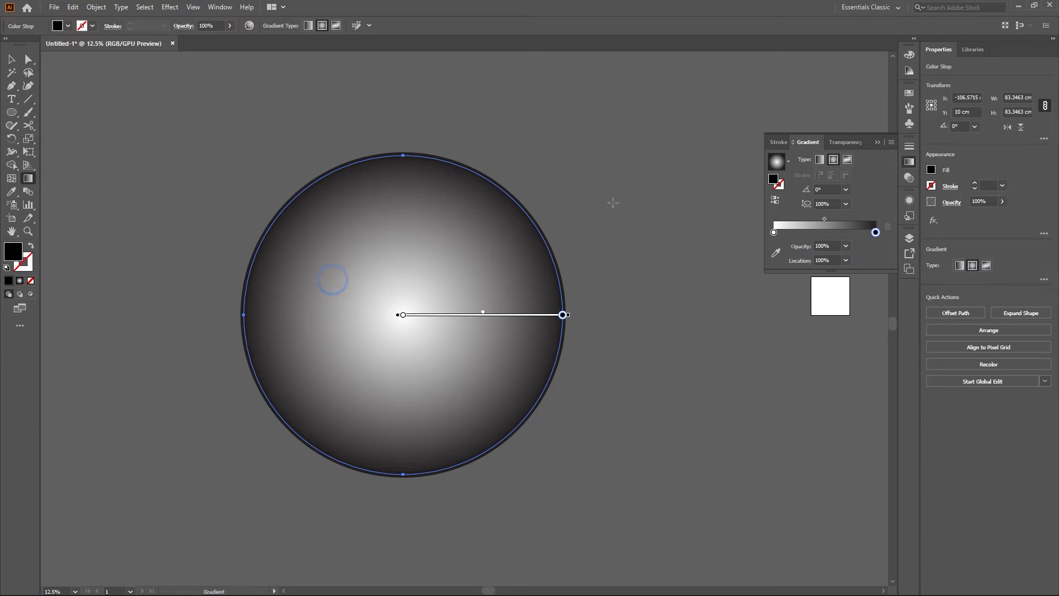
{"action": "left_click", "coordinate": [11, 59]}
{"action": "left_click", "coordinate": [594, 68]}
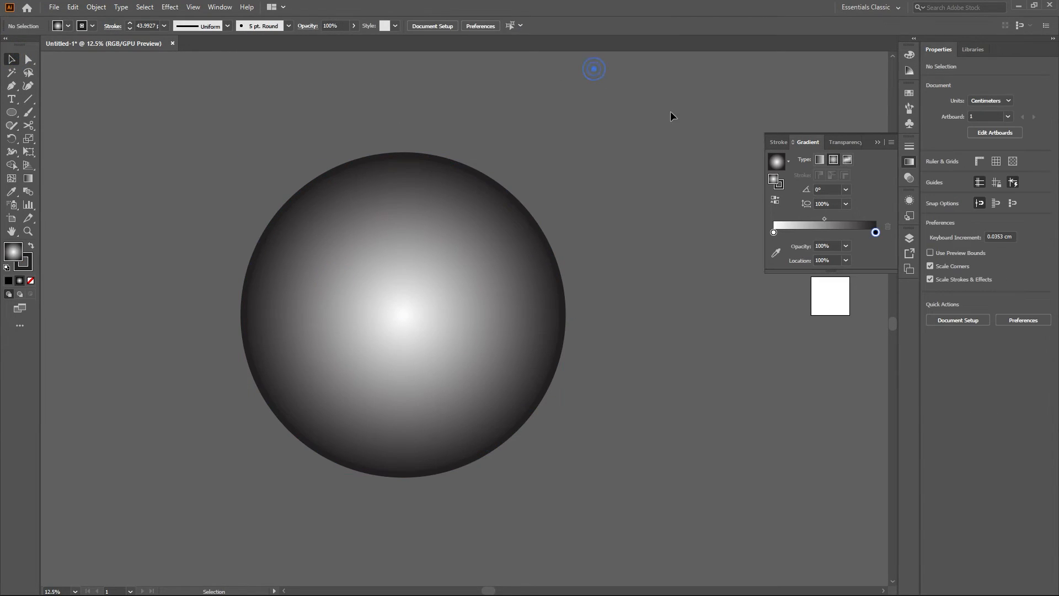
{"action": "left_click_drag", "start_coordinate": [624, 266], "coordinate": [713, 207]}
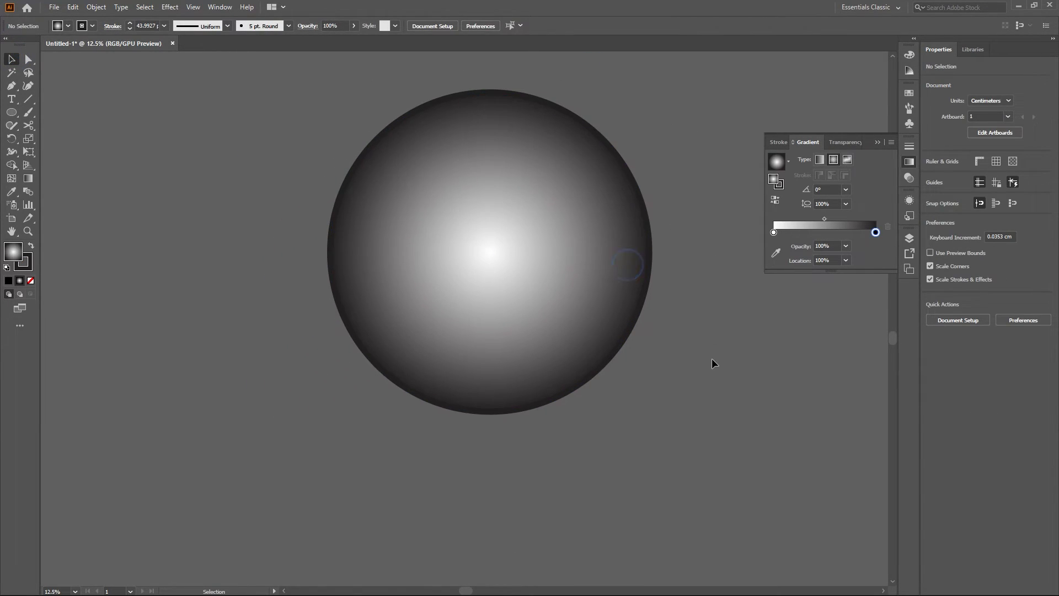
Move the circle's radial gradient highlight from the center toward the upper edge, slightly right, with the Gradient tool
{"action": "left_click", "coordinate": [482, 259]}
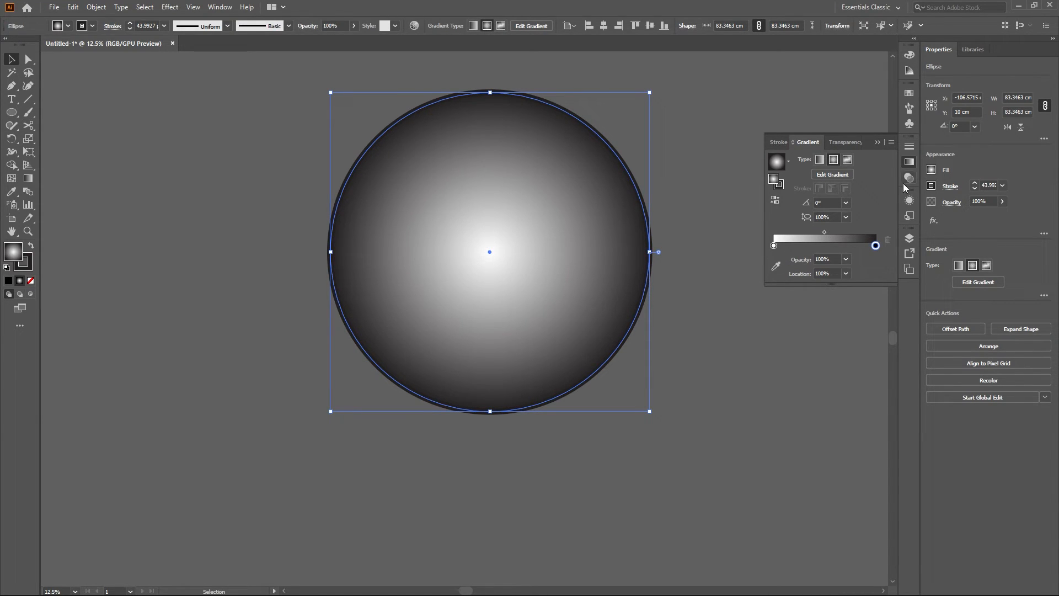
{"action": "left_click", "coordinate": [909, 163]}
{"action": "left_click", "coordinate": [909, 162]}
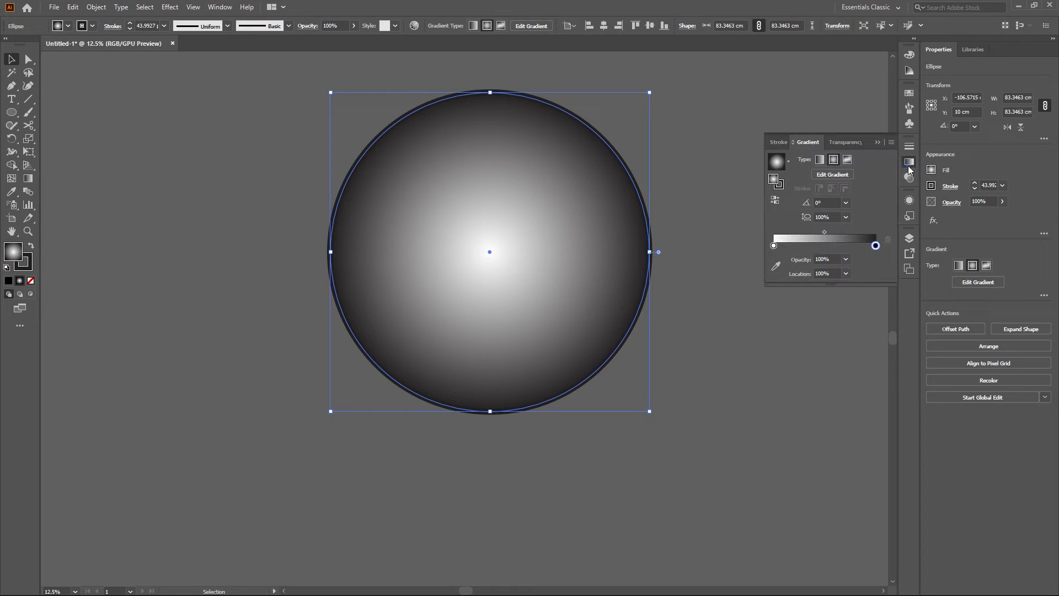
{"action": "left_click", "coordinate": [29, 181]}
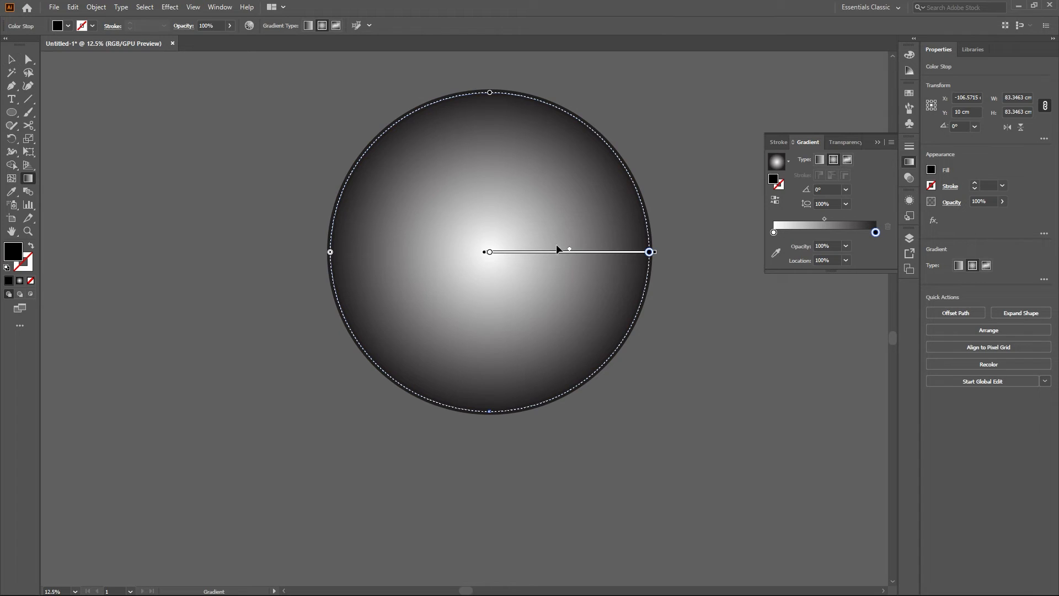
{"action": "left_click", "coordinate": [489, 253]}
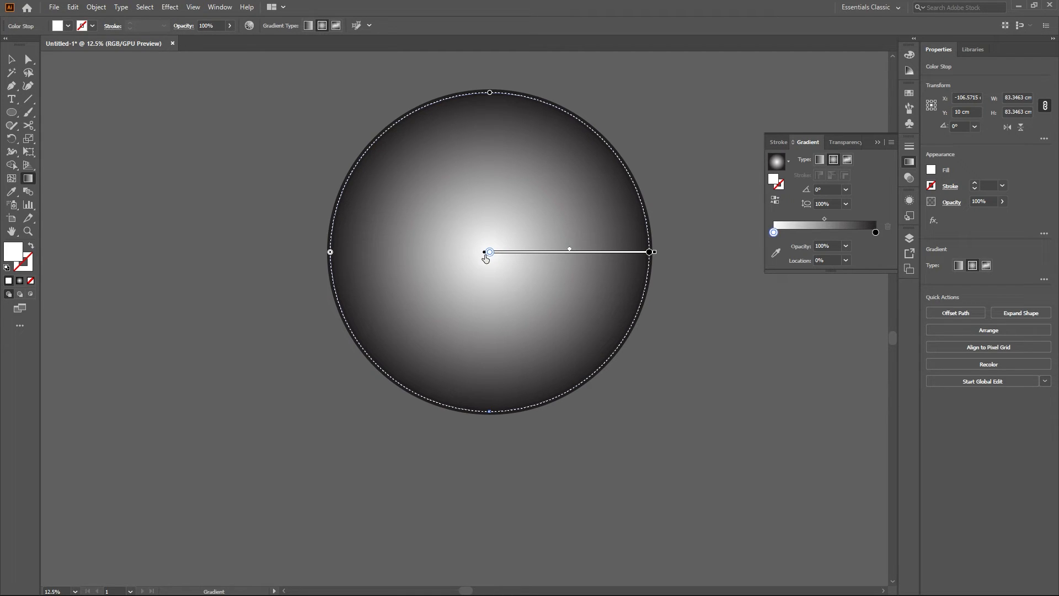
{"action": "left_click", "coordinate": [223, 287]}
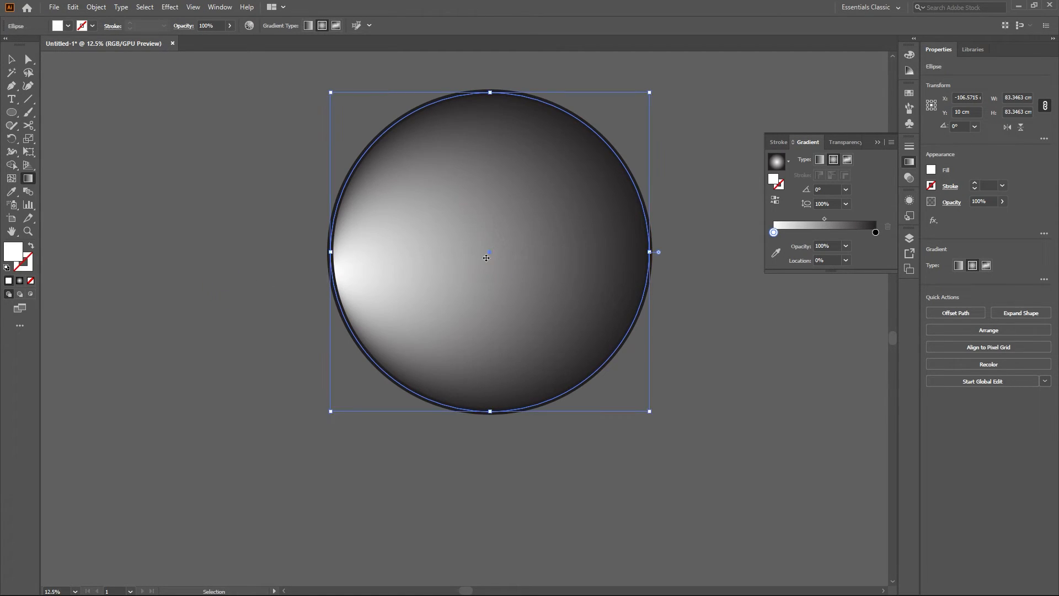
{"action": "key", "text": "ctrl+z"}
{"action": "scroll", "coordinate": [487, 252], "scroll_direction": "up", "scroll_amount": 3}
{"action": "scroll", "coordinate": [489, 250], "scroll_direction": "down", "scroll_amount": 2}
{"action": "mouse_move", "coordinate": [487, 246]}
{"action": "left_mouse_down"}
{"action": "mouse_move", "coordinate": [501, 180]}
{"action": "mouse_move", "coordinate": [556, 87]}
{"action": "left_mouse_up"}
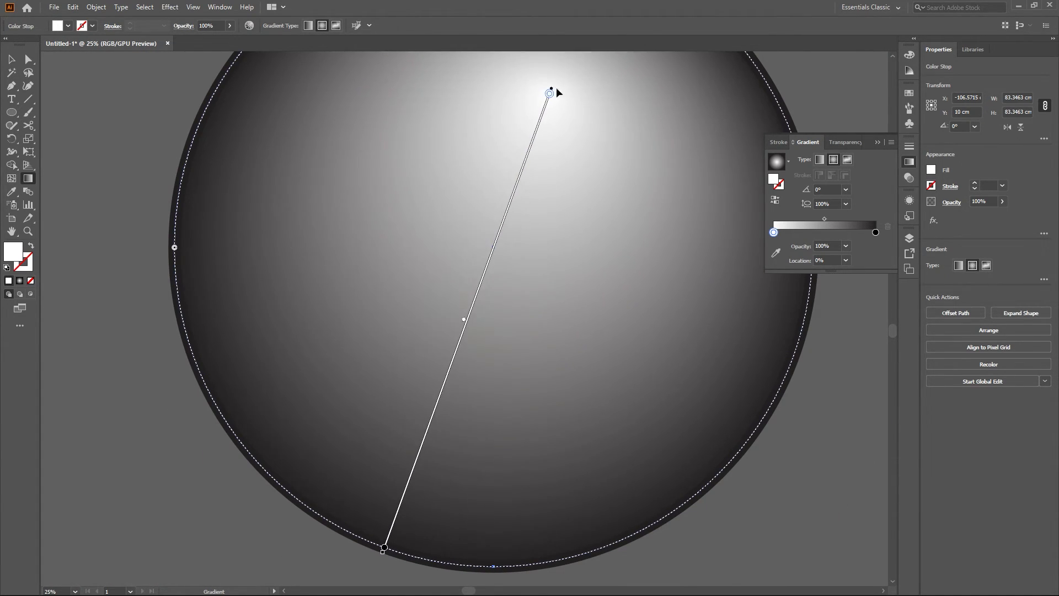
View the circle's off-center highlight with the gradient guides hidden, leaving the circle selected
{"action": "scroll", "coordinate": [558, 89], "scroll_direction": "down", "scroll_amount": 4}
{"action": "scroll", "coordinate": [471, 121], "scroll_direction": "up", "scroll_amount": 1}
{"action": "left_click", "coordinate": [11, 59]}
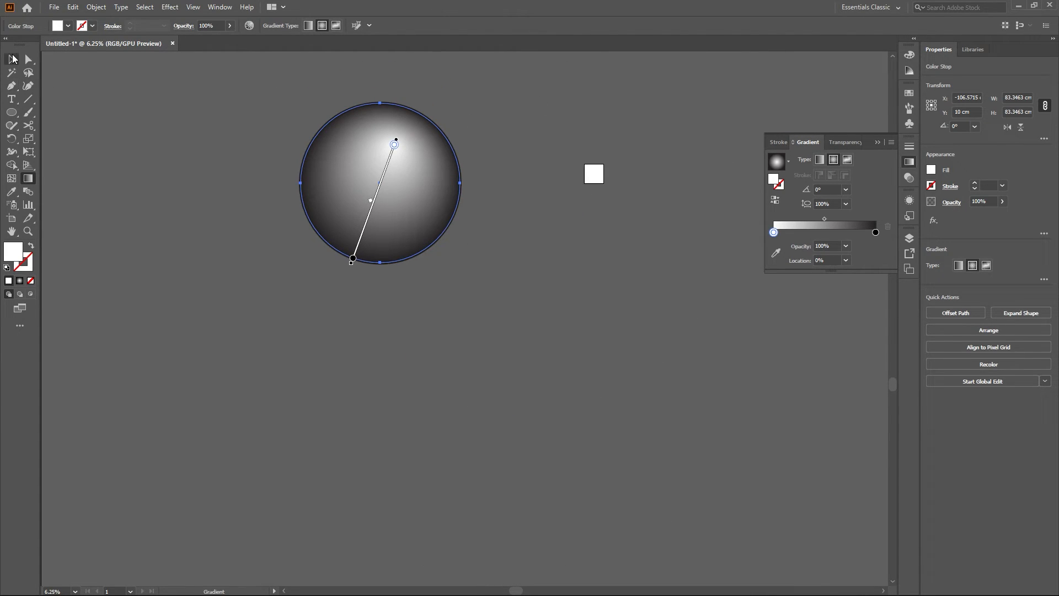
{"action": "left_click", "coordinate": [513, 85]}
{"action": "left_click_drag", "start_coordinate": [535, 107], "coordinate": [671, 235]}
{"action": "left_click", "coordinate": [582, 323]}
{"action": "scroll", "coordinate": [544, 344], "scroll_direction": "up", "scroll_amount": 3}
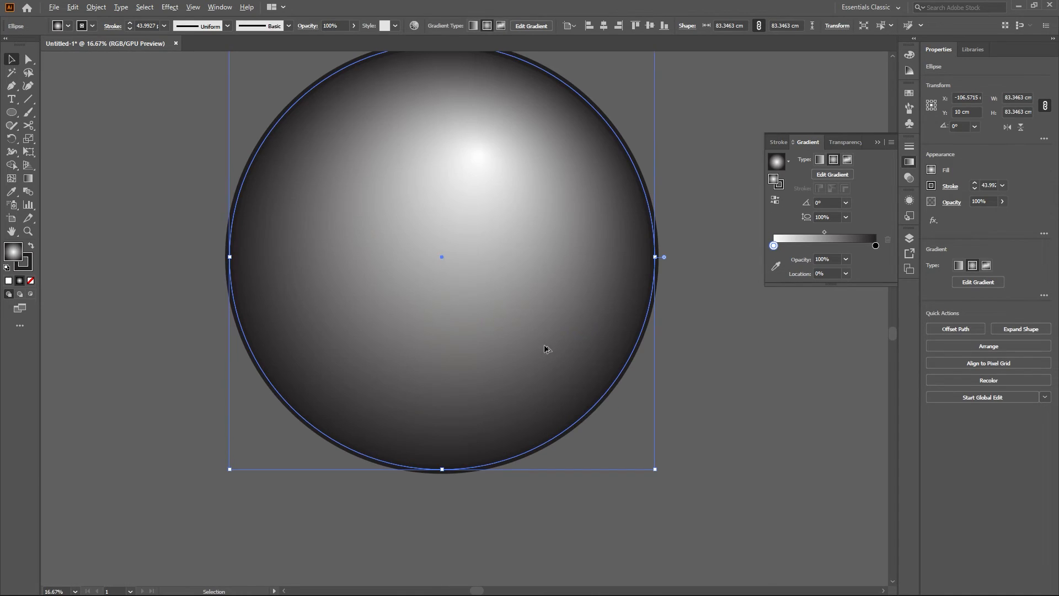
{"action": "scroll", "coordinate": [544, 344], "scroll_direction": "down", "scroll_amount": 2}
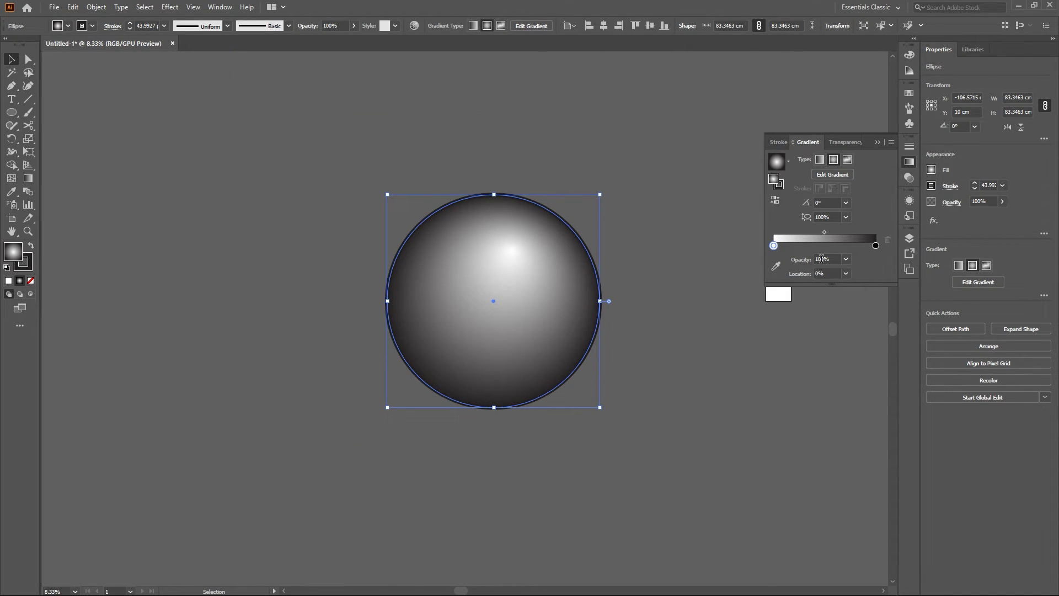
Move the radial gradient's midpoint to about 69%, bring it back to about 53%, and view the circle deselected
{"action": "mouse_move", "coordinate": [824, 231]}
{"action": "left_mouse_down"}
{"action": "mouse_move", "coordinate": [859, 230]}
{"action": "mouse_move", "coordinate": [844, 230]}
{"action": "left_mouse_up"}
{"action": "left_click", "coordinate": [709, 369]}
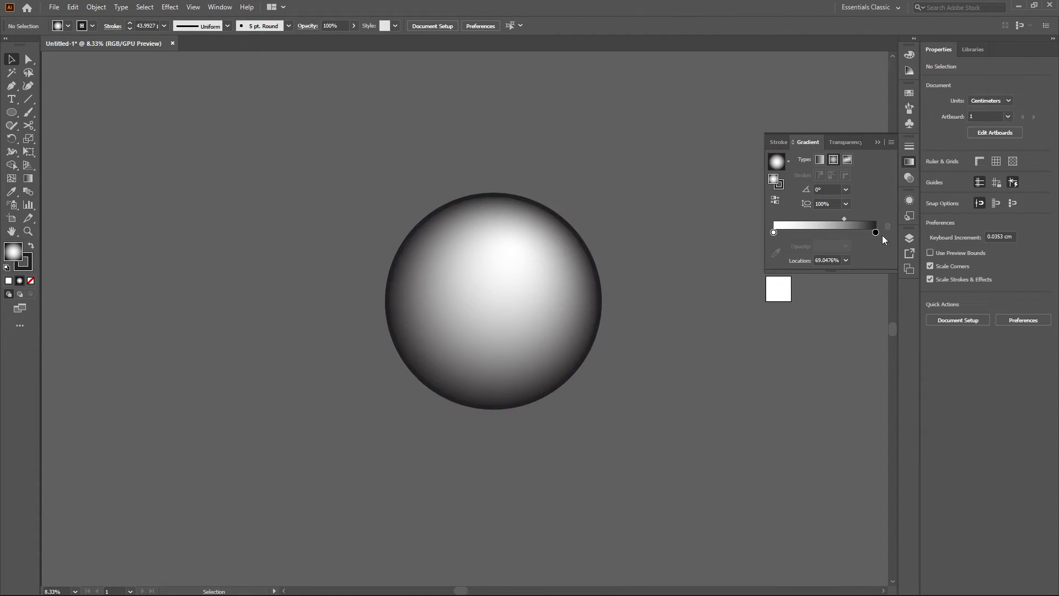
{"action": "mouse_move", "coordinate": [844, 218]}
{"action": "left_mouse_down"}
{"action": "mouse_move", "coordinate": [778, 220]}
{"action": "mouse_move", "coordinate": [829, 220]}
{"action": "left_mouse_up"}
{"action": "left_click", "coordinate": [660, 350]}
Recenter the circle's radial gradient, extend its radius beyond the circle's edge, and shift its midpoint to about 43%
{"action": "left_click", "coordinate": [27, 178]}
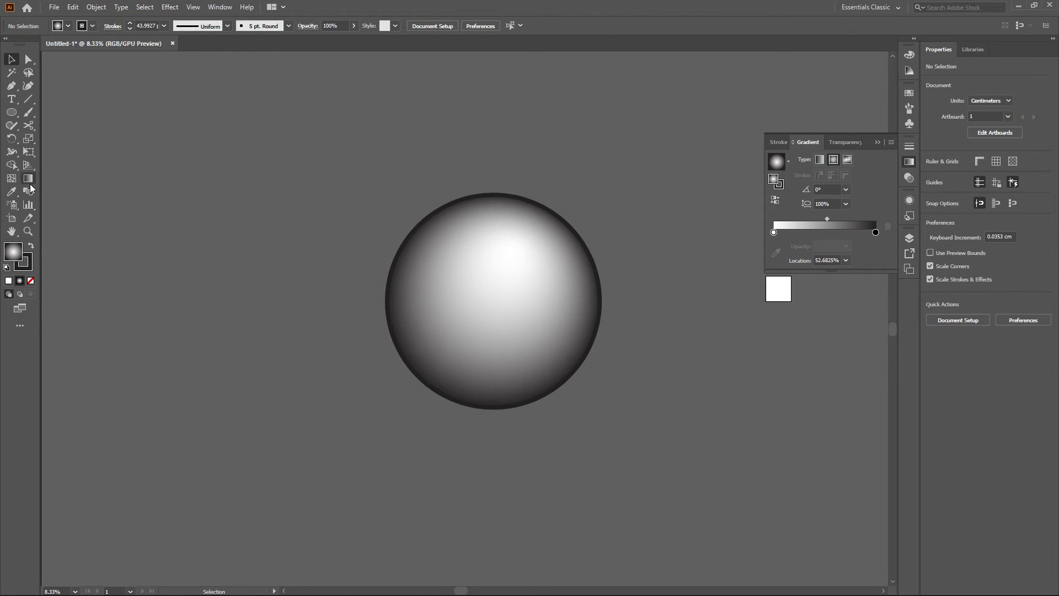
{"action": "left_click", "coordinate": [550, 301]}
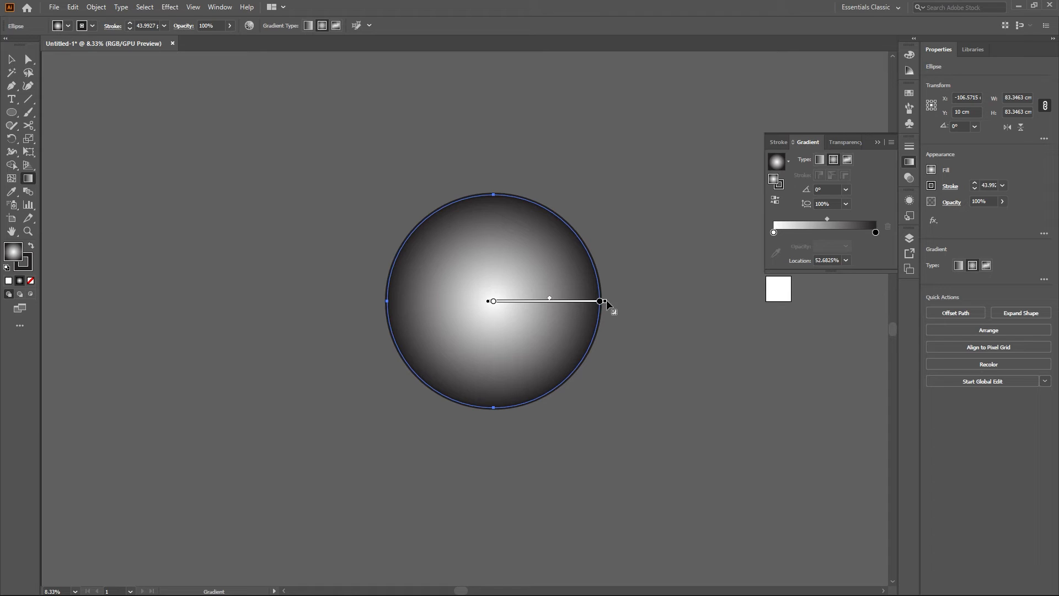
{"action": "left_click_drag", "start_coordinate": [607, 303], "coordinate": [641, 304]}
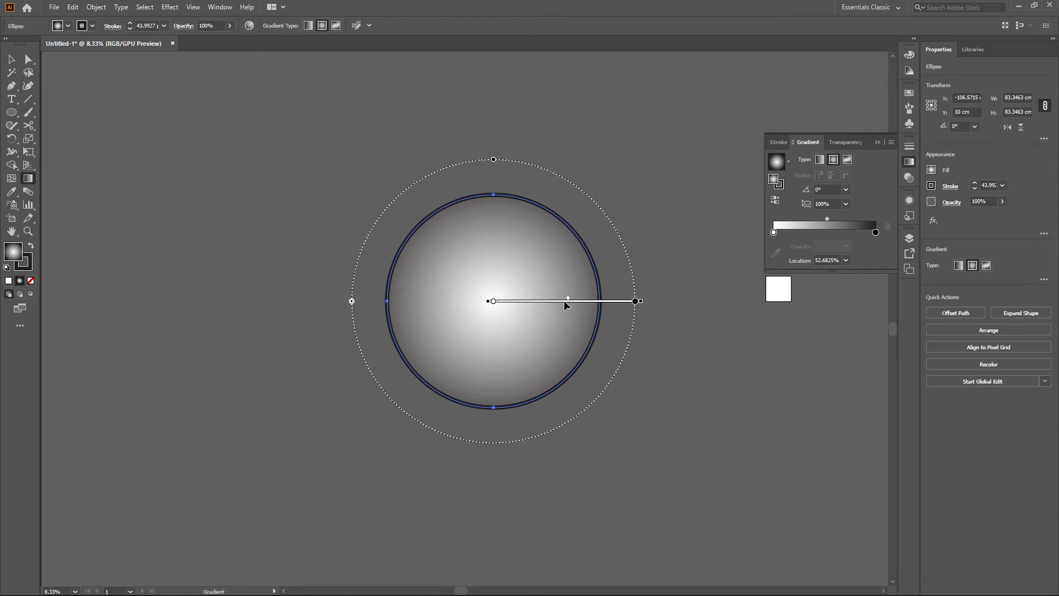
{"action": "left_click_drag", "start_coordinate": [568, 301], "coordinate": [555, 301]}
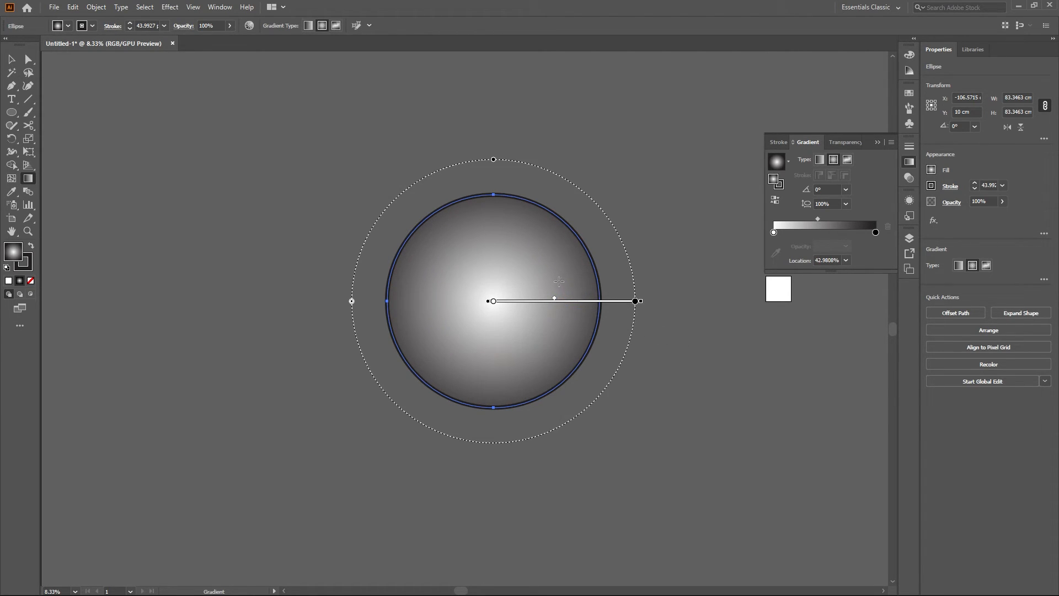
{"action": "left_click", "coordinate": [11, 60]}
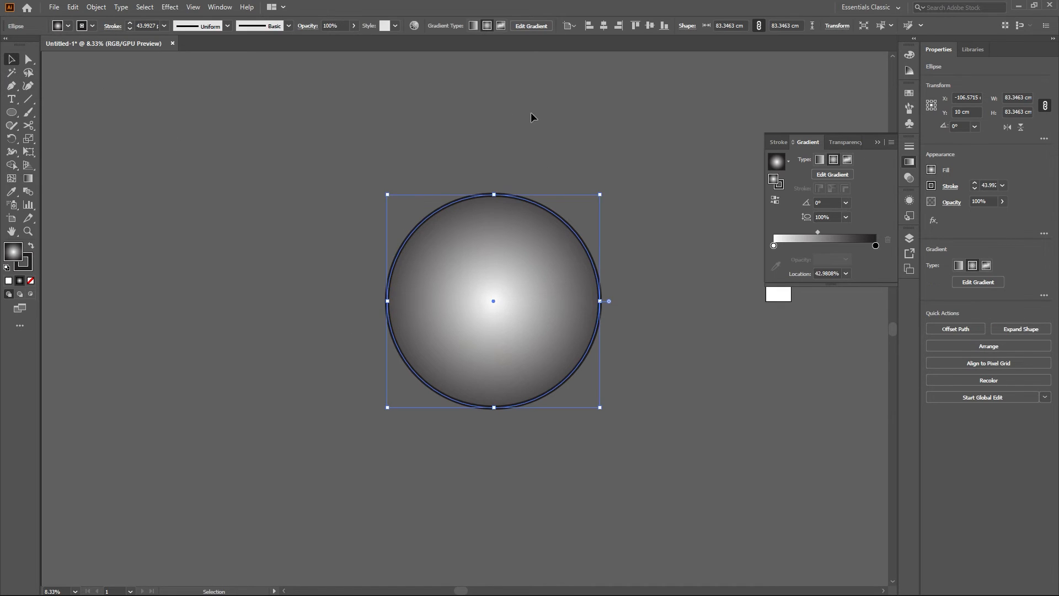
{"action": "left_click", "coordinate": [571, 102]}
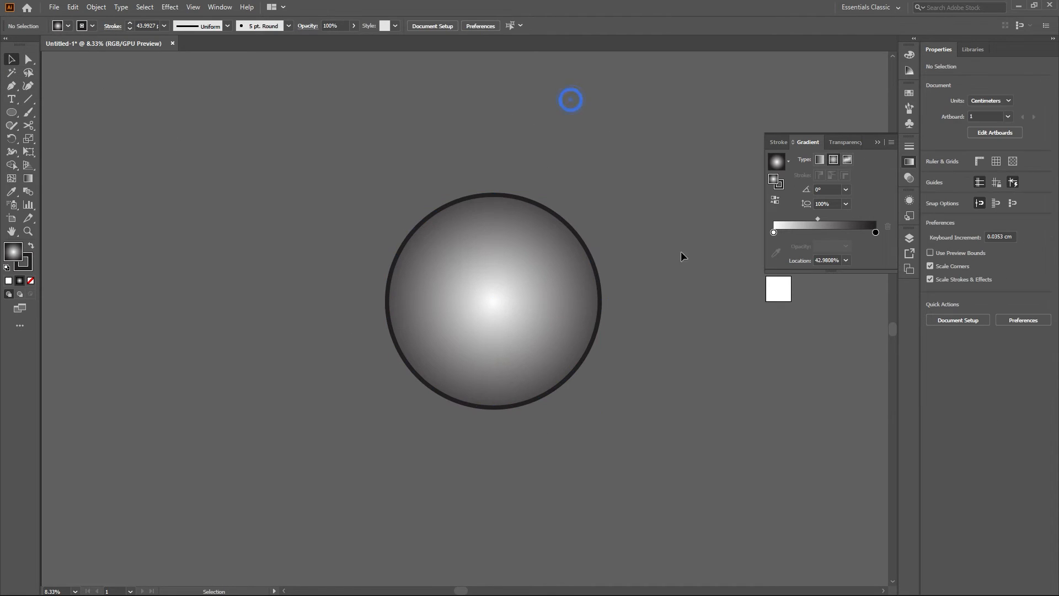
Remove the circle's dark outline by setting its stroke color to None, and leave the circle deselected
{"action": "left_click", "coordinate": [598, 295]}
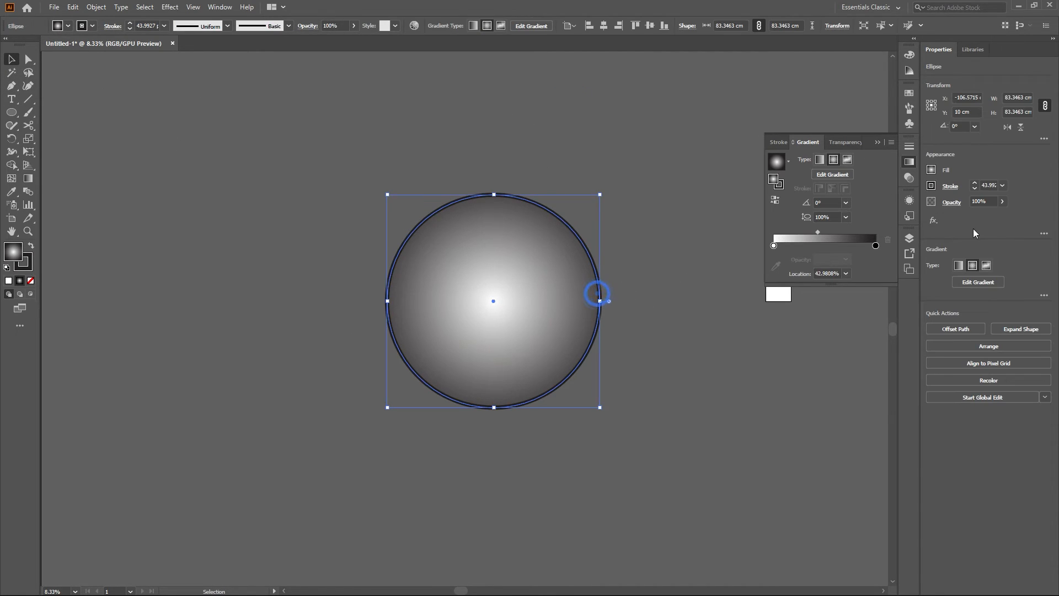
{"action": "left_click", "coordinate": [974, 189]}
{"action": "left_click", "coordinate": [975, 188]}
{"action": "left_click", "coordinate": [933, 185]}
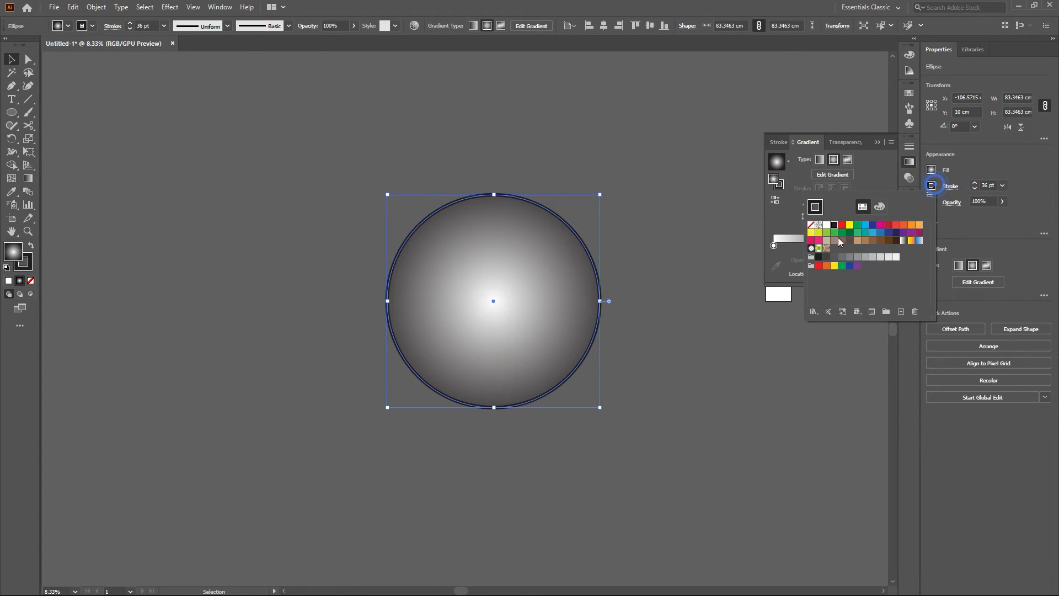
{"action": "left_click", "coordinate": [810, 225]}
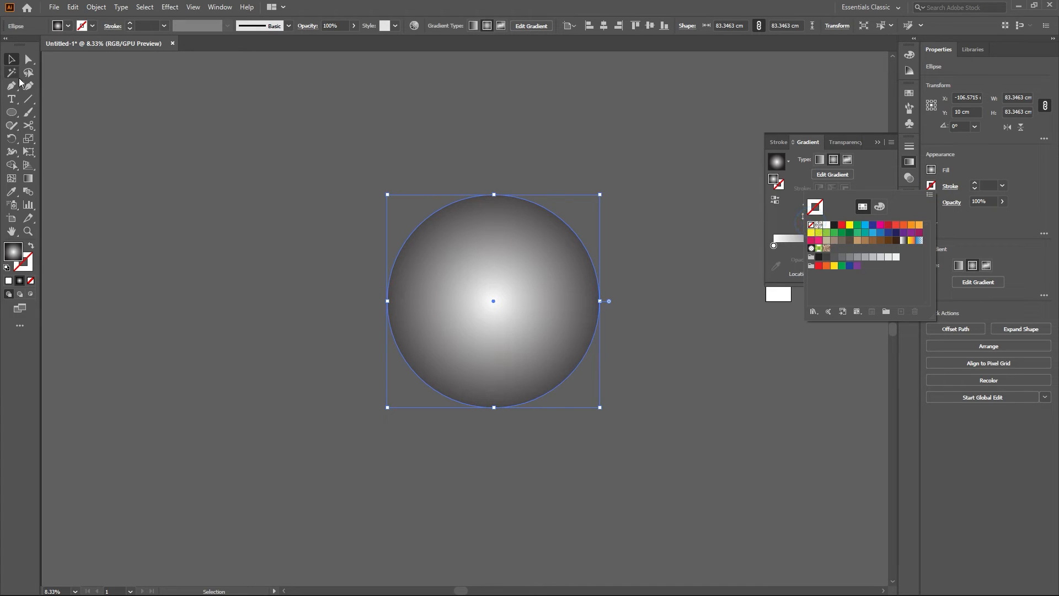
{"action": "left_click", "coordinate": [524, 118]}
{"action": "left_click", "coordinate": [704, 303]}
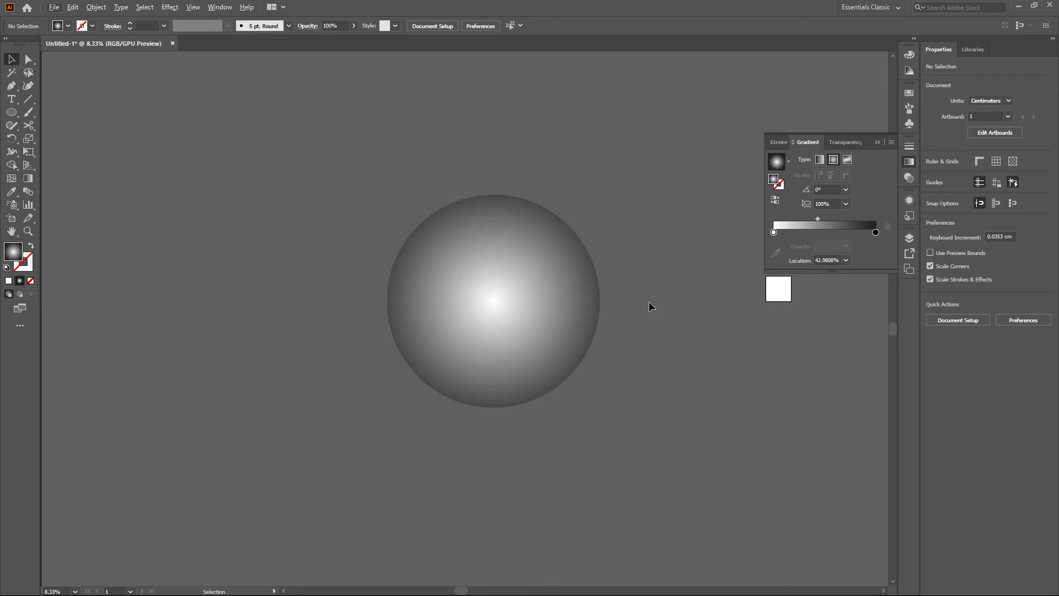
Switch to the Name Template.ai document and select the yellow dotted lettering group
{"action": "scroll", "coordinate": [542, 303], "scroll_direction": "down", "scroll_amount": 5}
{"action": "scroll", "coordinate": [548, 327], "scroll_direction": "up", "scroll_amount": 4}
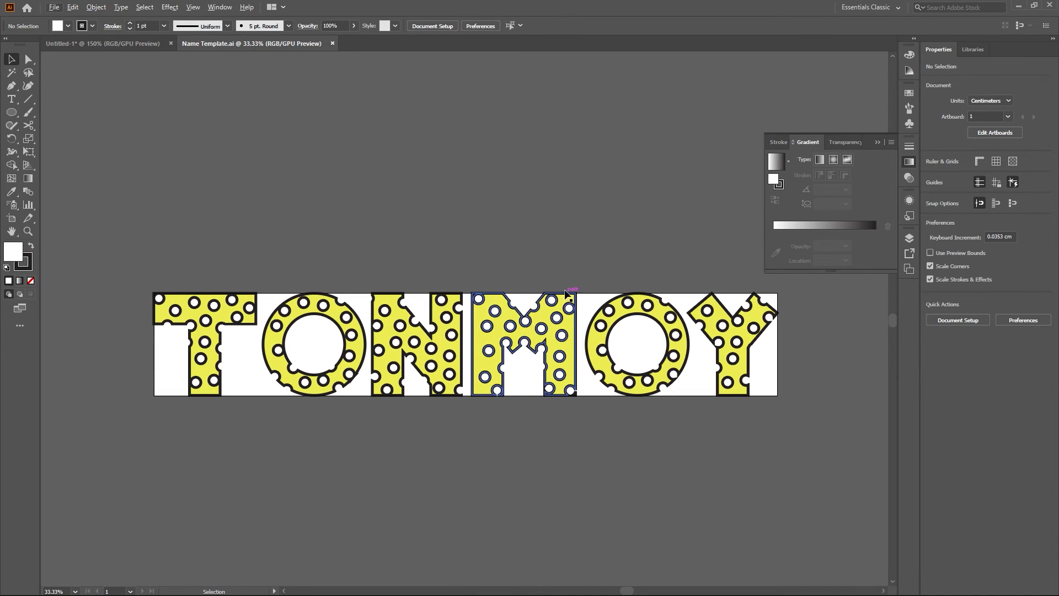
{"action": "left_click_drag", "start_coordinate": [577, 286], "coordinate": [551, 234]}
{"action": "left_click", "coordinate": [440, 306]}
{"action": "left_click", "coordinate": [382, 426]}
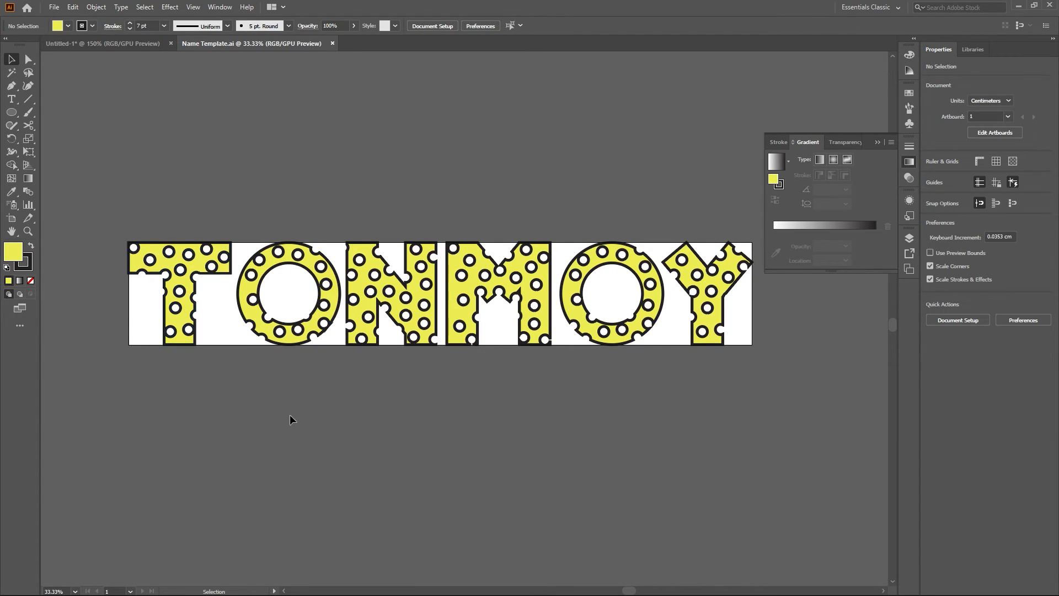
{"action": "left_click", "coordinate": [209, 290]}
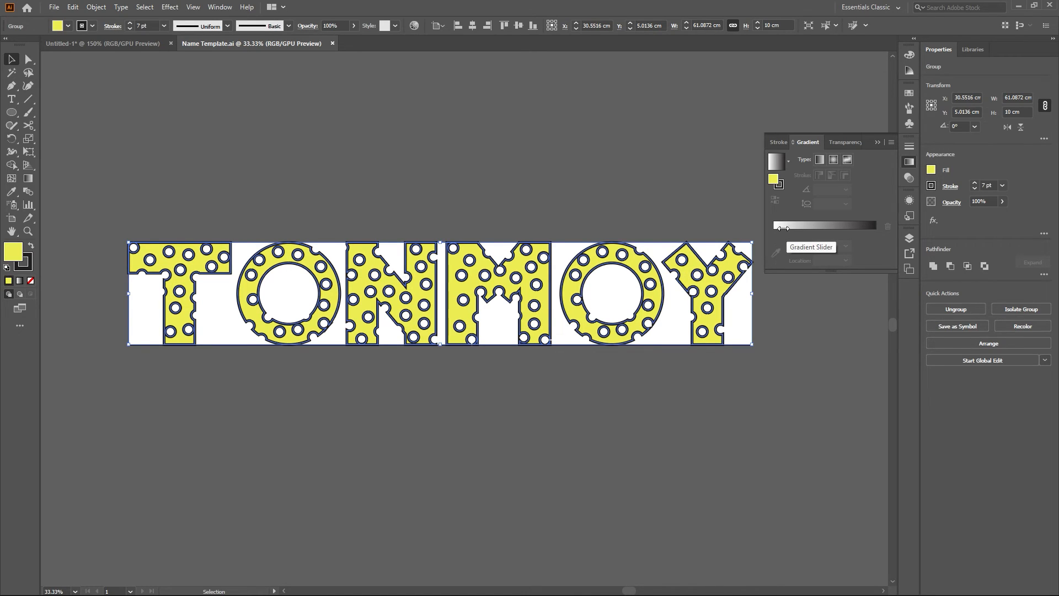
Fill the lettering with the white-to-black linear gradient at an angle of 90° and view it deselected
{"action": "left_click", "coordinate": [877, 142]}
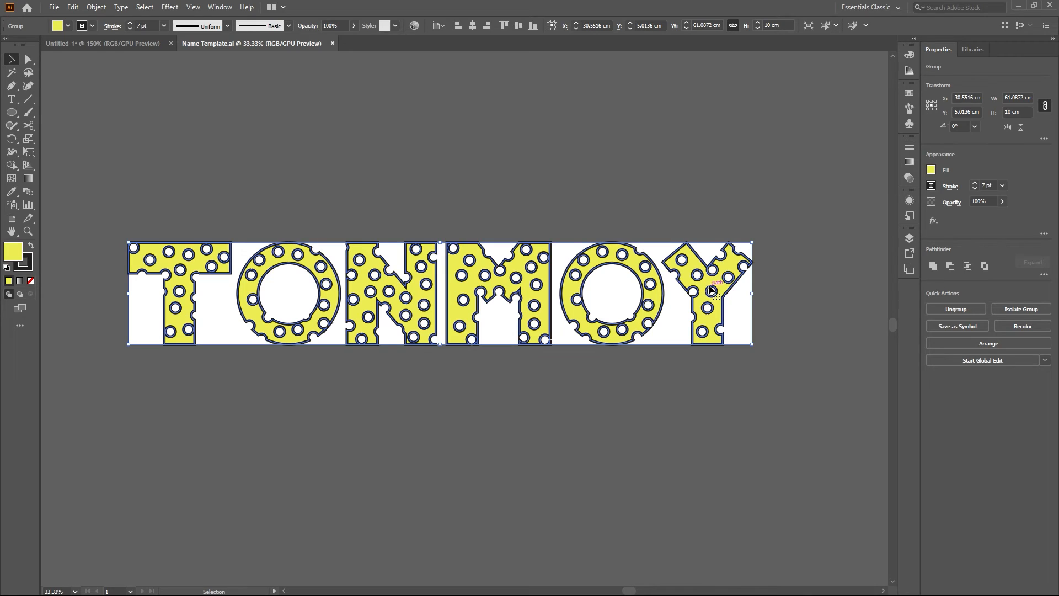
{"action": "left_click", "coordinate": [909, 162]}
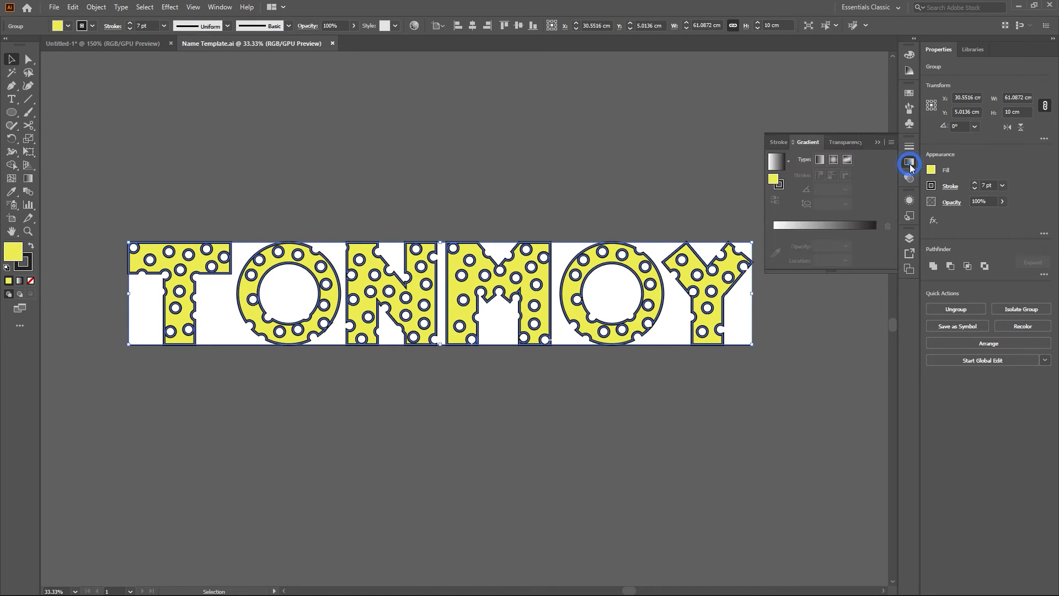
{"action": "left_click", "coordinate": [776, 161]}
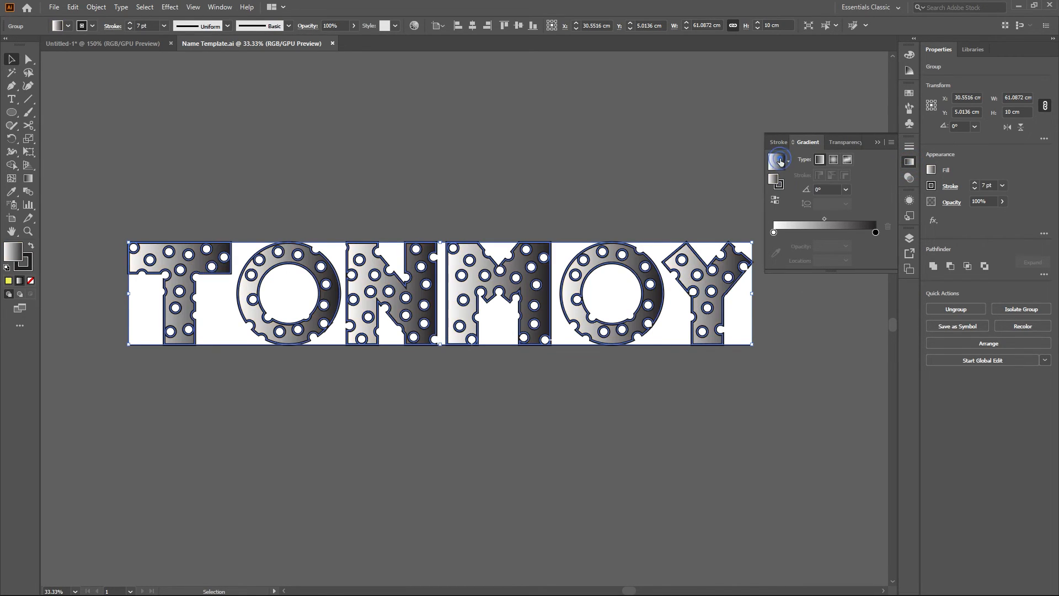
{"action": "left_click", "coordinate": [846, 189]}
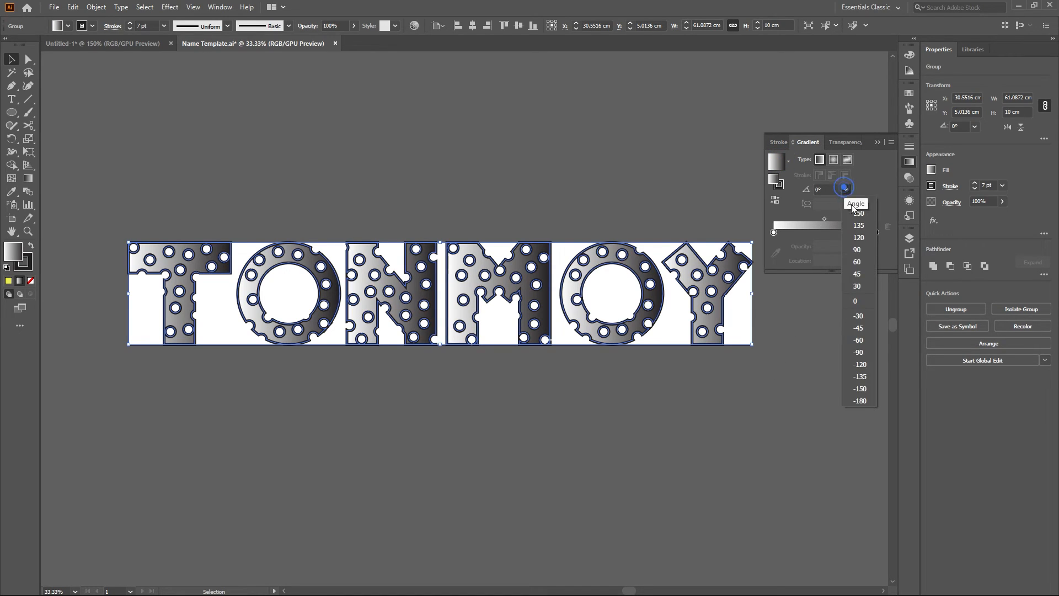
{"action": "left_click", "coordinate": [861, 248]}
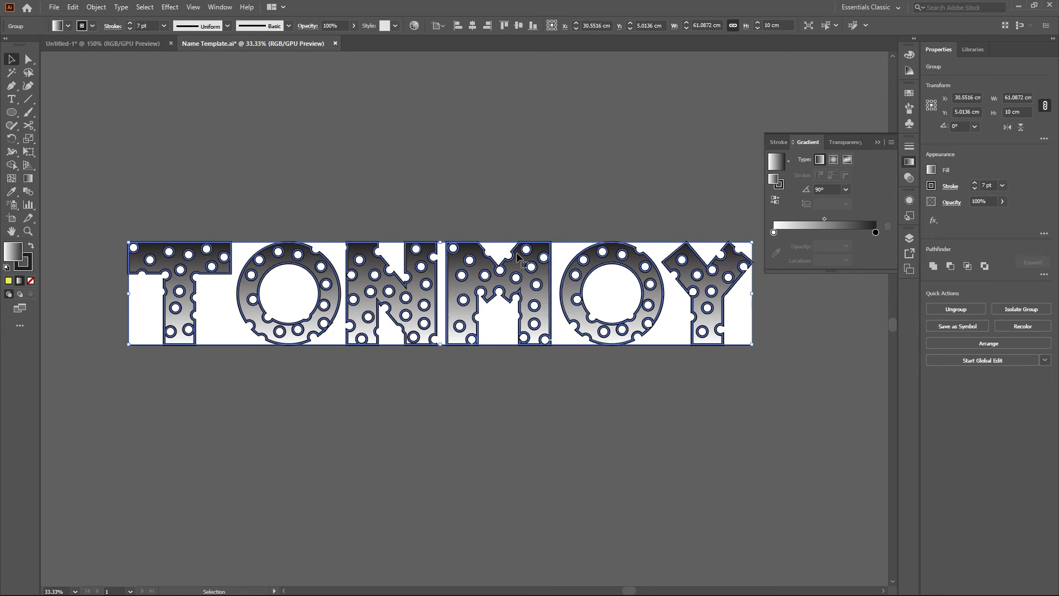
{"action": "left_click", "coordinate": [241, 159]}
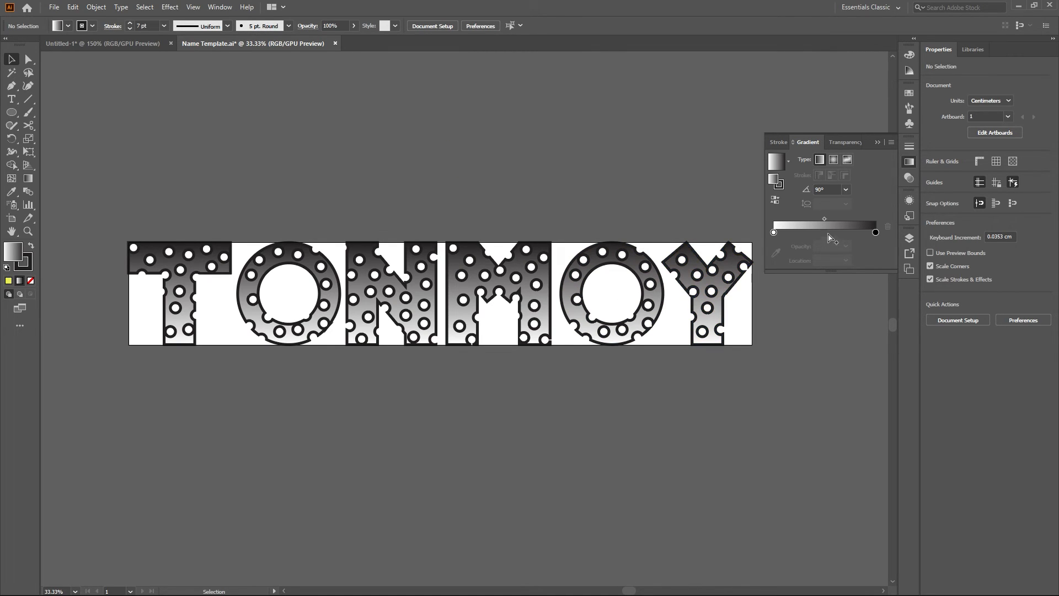
Select the lettering group and change the gradient's black color stop to an orange-red swatch
{"action": "left_click", "coordinate": [642, 294]}
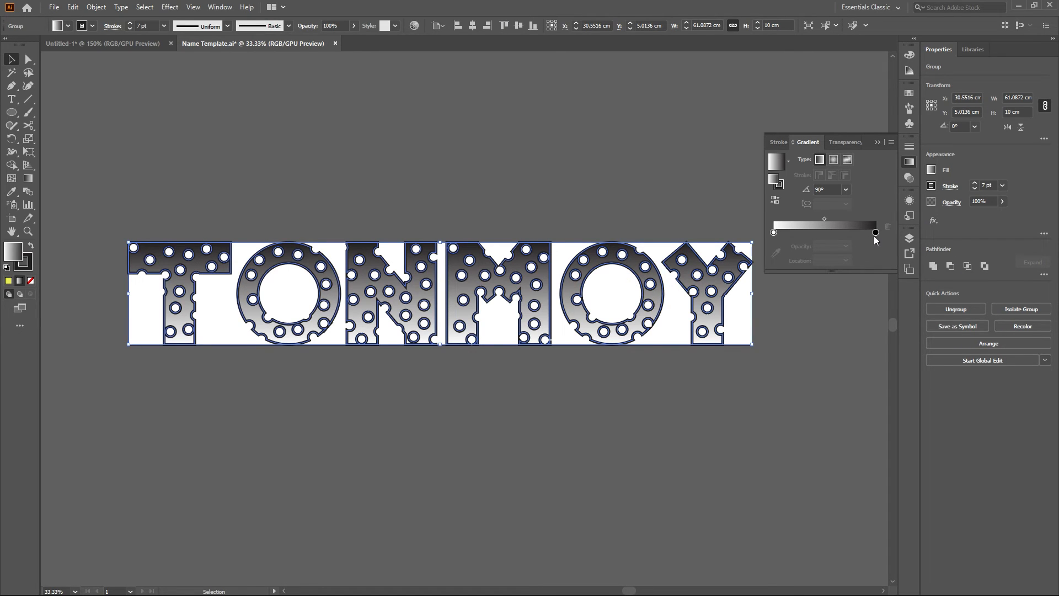
{"action": "left_click_drag", "start_coordinate": [773, 233], "coordinate": [793, 236]}
{"action": "key", "text": "ctrl+z"}
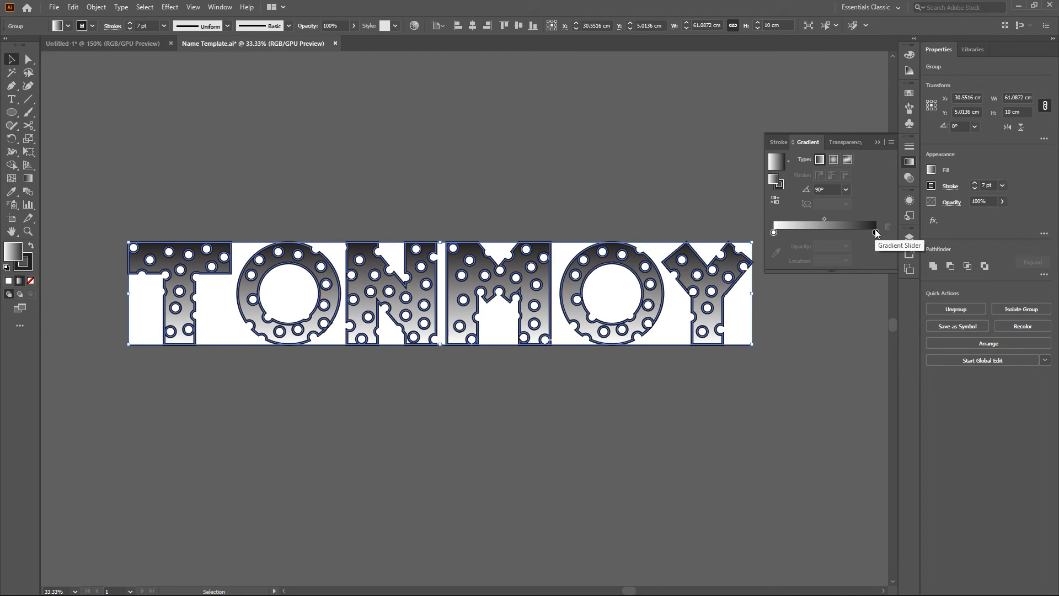
{"action": "double_click", "coordinate": [875, 232]}
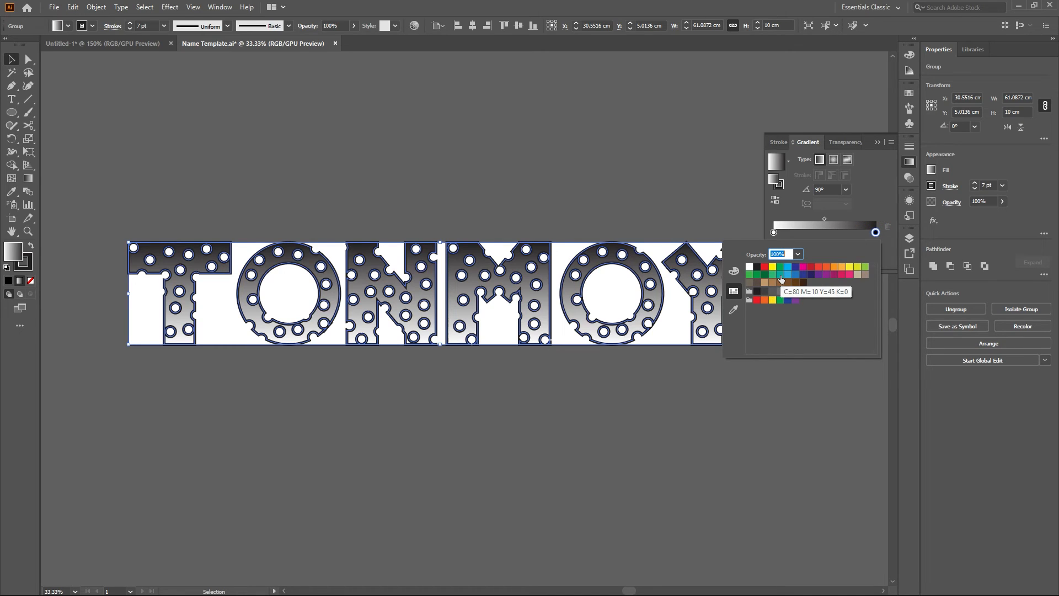
{"action": "left_click", "coordinate": [826, 267]}
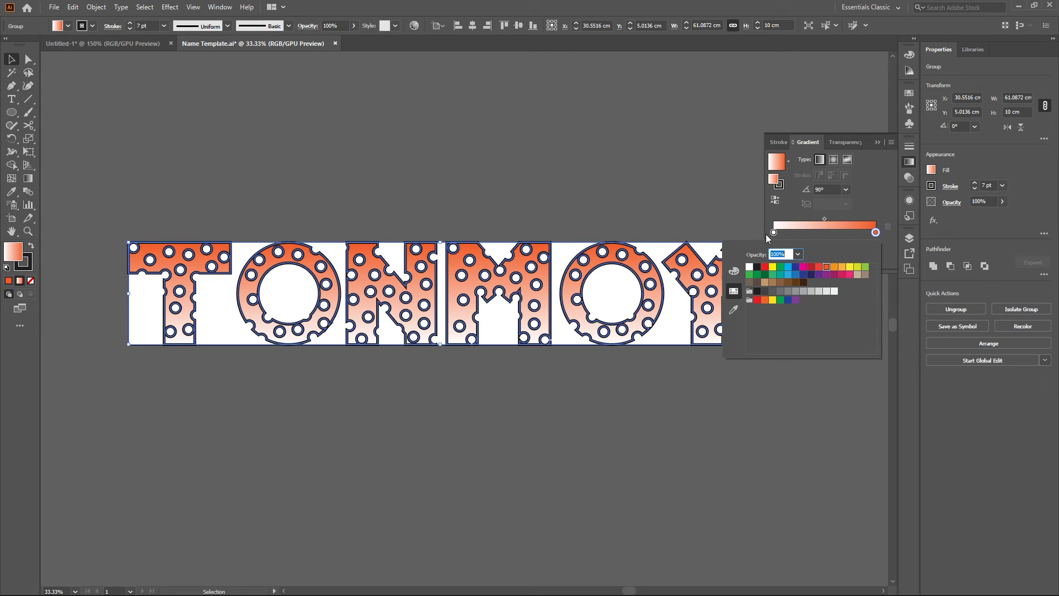
Change the lettering gradient's white color stop to the yellow swatch C=5 M=0 Y=90 K=0
{"action": "left_click", "coordinate": [774, 232]}
{"action": "double_click", "coordinate": [774, 232]}
{"action": "left_click", "coordinate": [850, 269]}
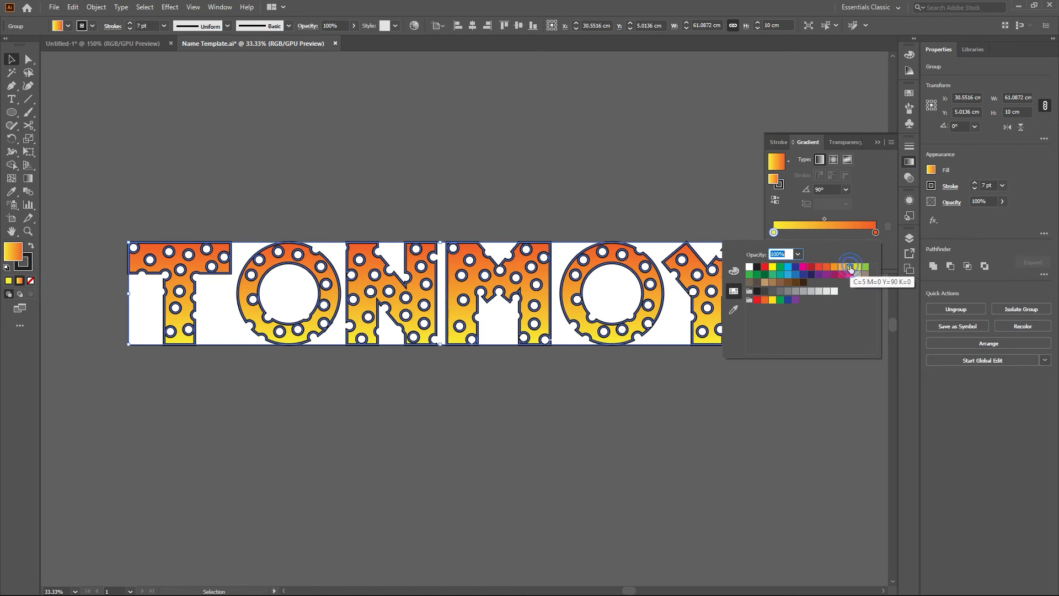
{"action": "left_click", "coordinate": [650, 186]}
{"action": "scroll", "coordinate": [618, 216], "scroll_direction": "down", "scroll_amount": 3}
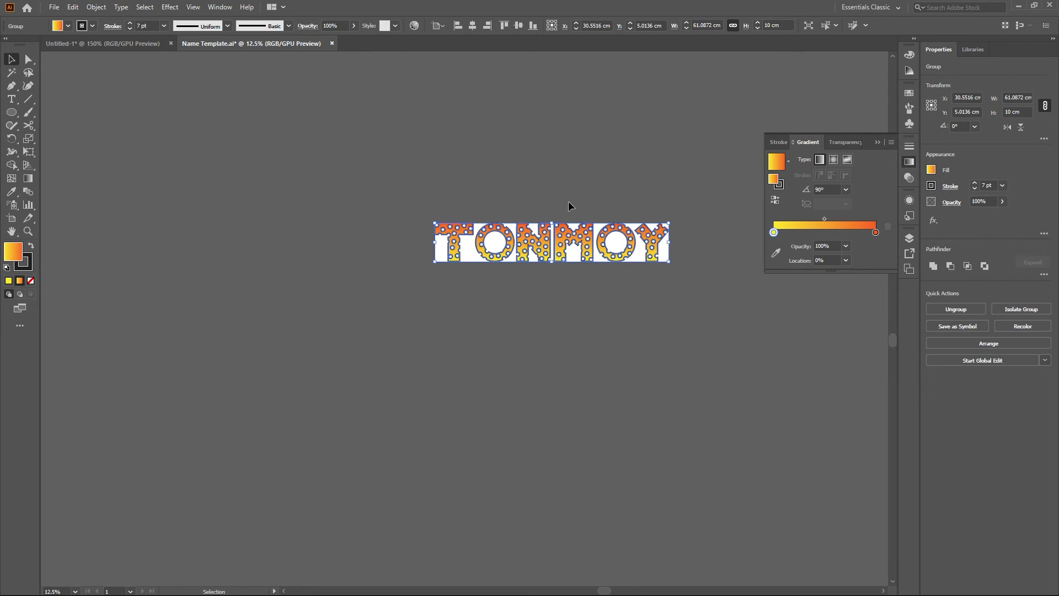
Change the lettering gradient's orange-red color stop to the pure red swatch
{"action": "scroll", "coordinate": [568, 202], "scroll_direction": "up", "scroll_amount": 2}
{"action": "scroll", "coordinate": [581, 218], "scroll_direction": "up", "scroll_amount": 1}
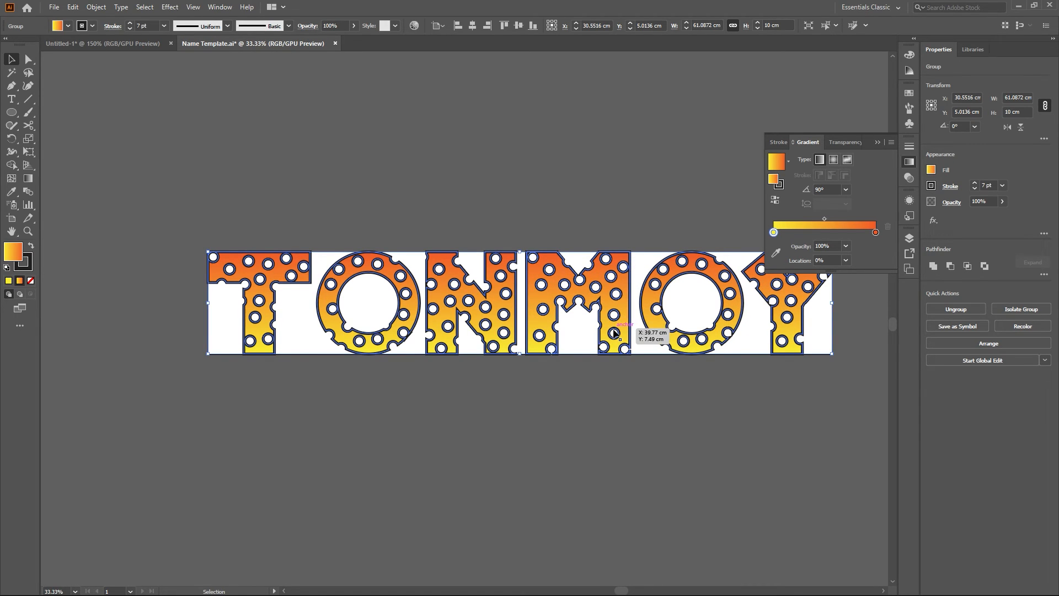
{"action": "double_click", "coordinate": [875, 233]}
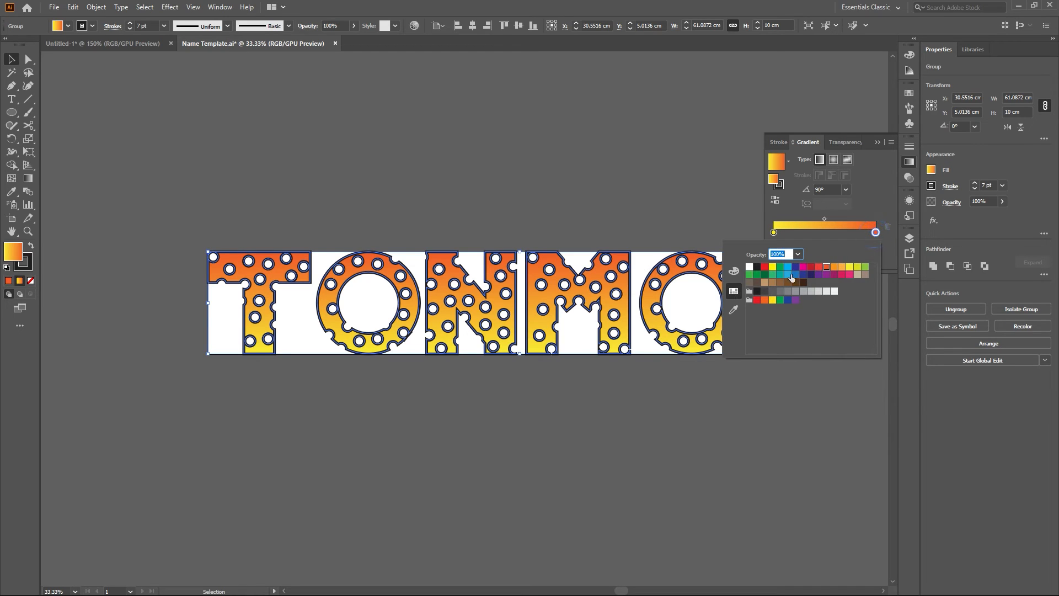
{"action": "left_click", "coordinate": [765, 266]}
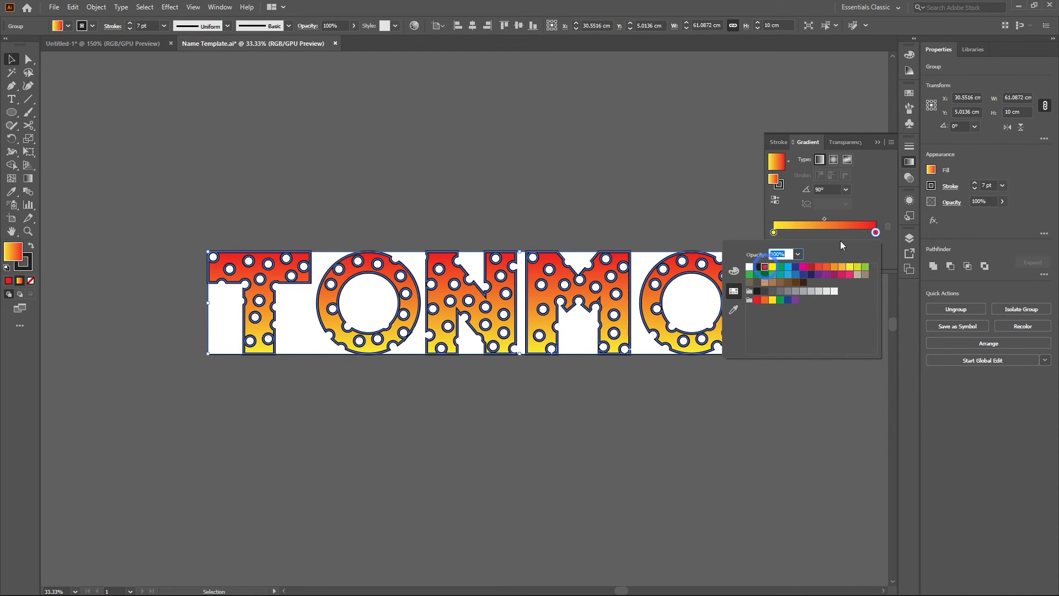
Change the lettering gradient's yellow color stop to the magenta swatch and view the lettering deselected
{"action": "left_click", "coordinate": [774, 232]}
{"action": "double_click", "coordinate": [774, 233]}
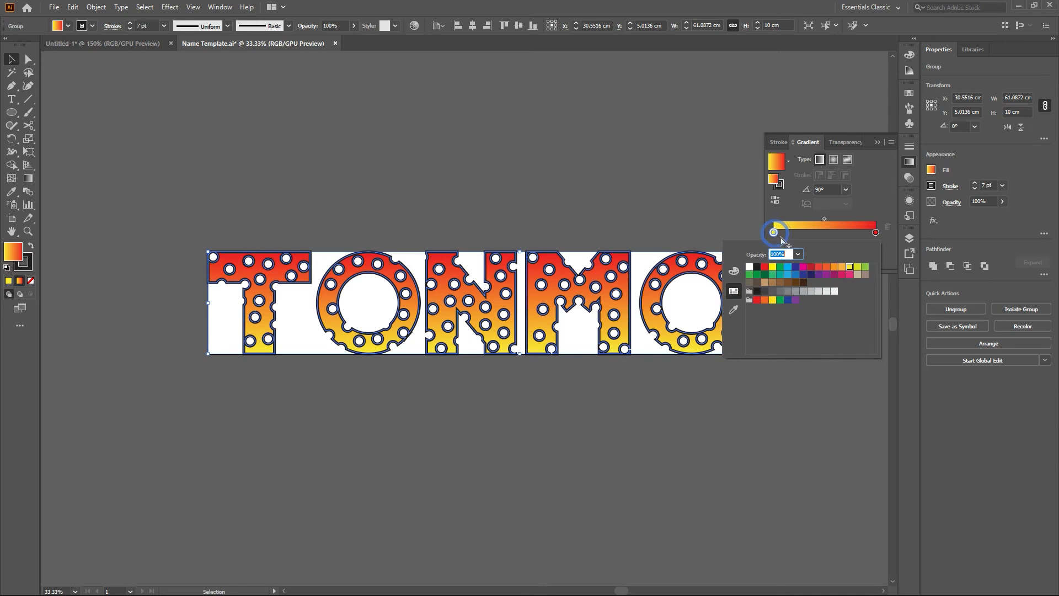
{"action": "left_click", "coordinate": [802, 267]}
{"action": "left_click", "coordinate": [685, 162]}
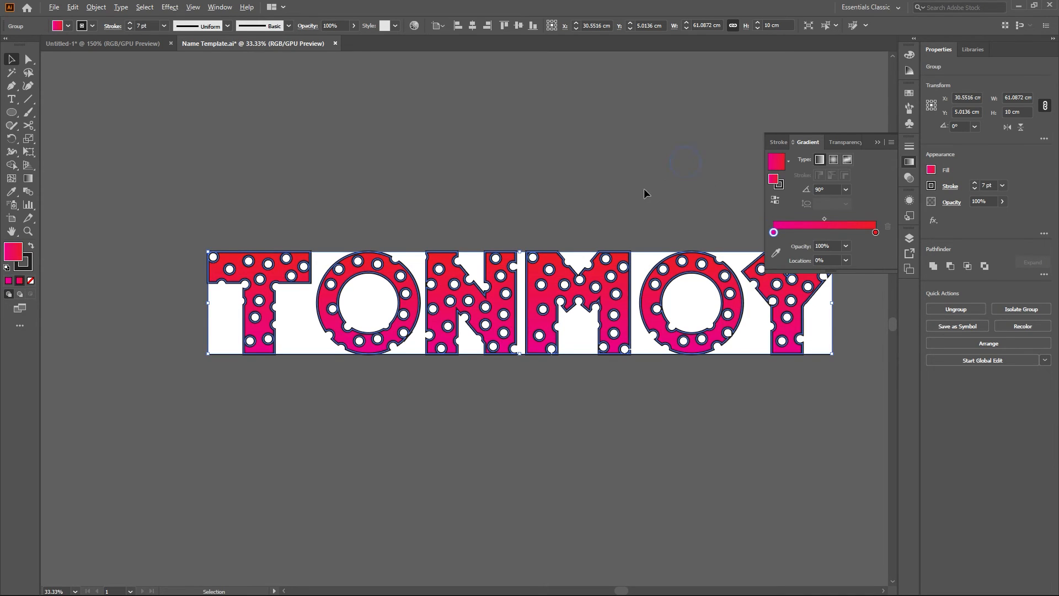
{"action": "scroll", "coordinate": [644, 189], "scroll_direction": "down", "scroll_amount": 2}
{"action": "left_click_drag", "start_coordinate": [641, 189], "coordinate": [557, 260]}
{"action": "left_click", "coordinate": [534, 413]}
{"action": "scroll", "coordinate": [509, 341], "scroll_direction": "up", "scroll_amount": 1}
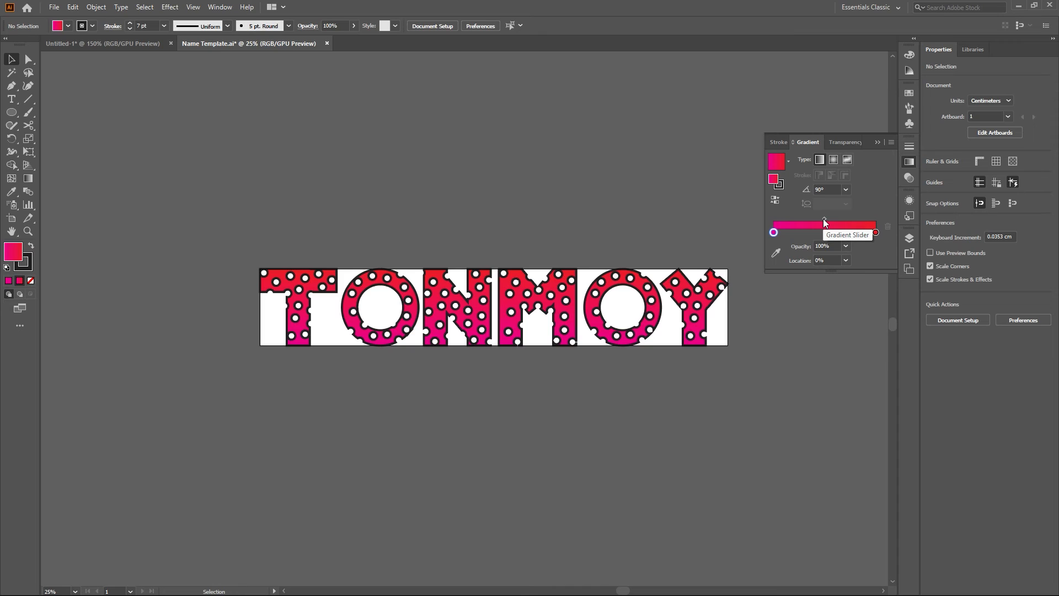
Try shifting the gradient's midpoint to about 86.5%, close to the red stop, and back toward the magenta stop
{"action": "left_click_drag", "start_coordinate": [823, 218], "coordinate": [862, 220]}
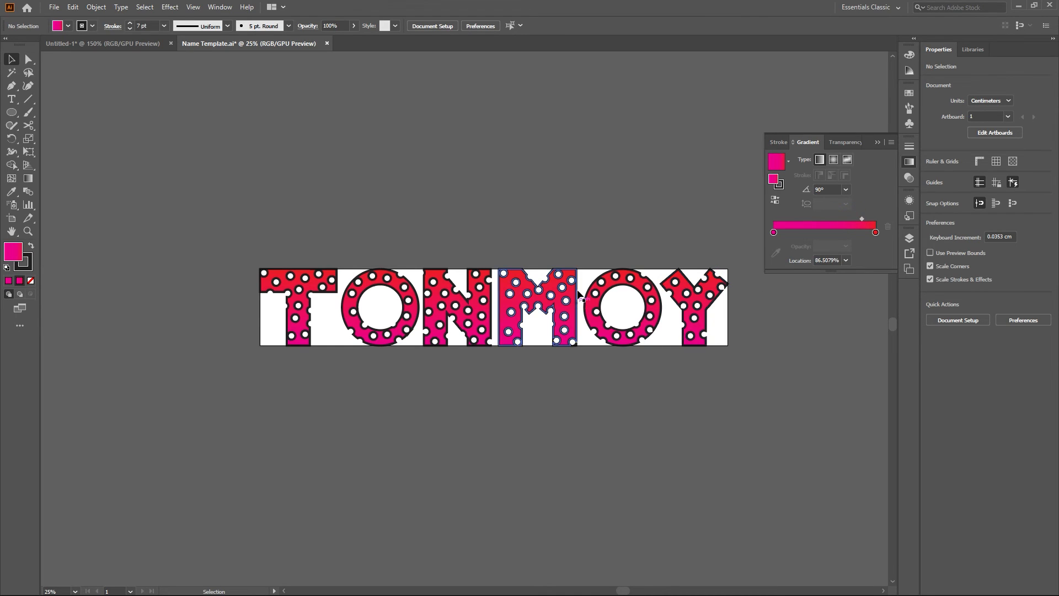
{"action": "left_click_drag", "start_coordinate": [863, 219], "coordinate": [787, 219]}
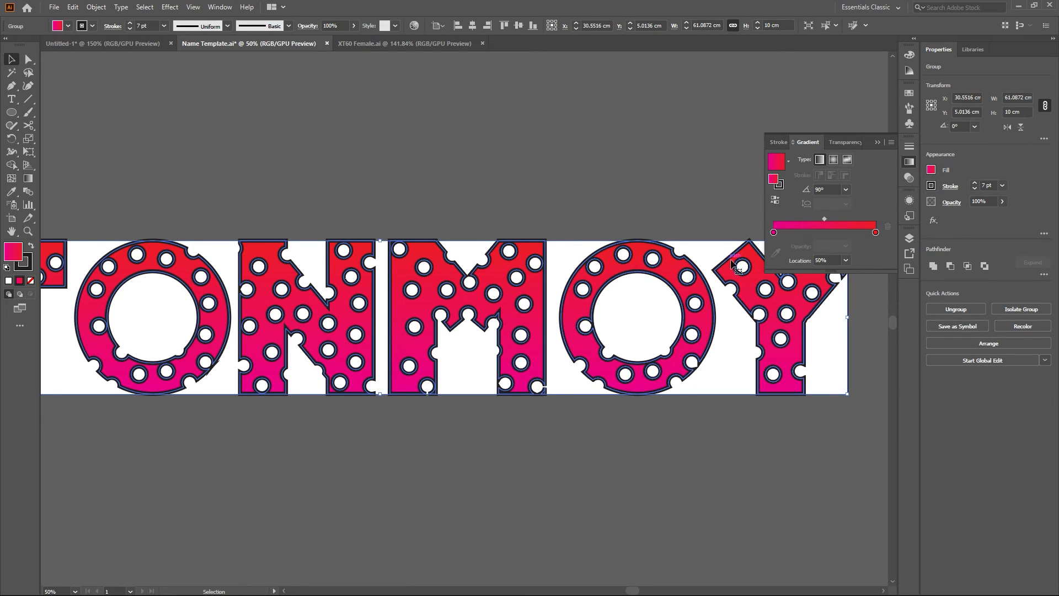
Add a third color stop at about 48% of the lettering gradient and color it with the light yellow swatch
{"action": "left_click", "coordinate": [809, 234]}
{"action": "mouse_move", "coordinate": [809, 233]}
{"action": "left_mouse_down"}
{"action": "mouse_move", "coordinate": [832, 232]}
{"action": "mouse_move", "coordinate": [824, 238]}
{"action": "left_mouse_up"}
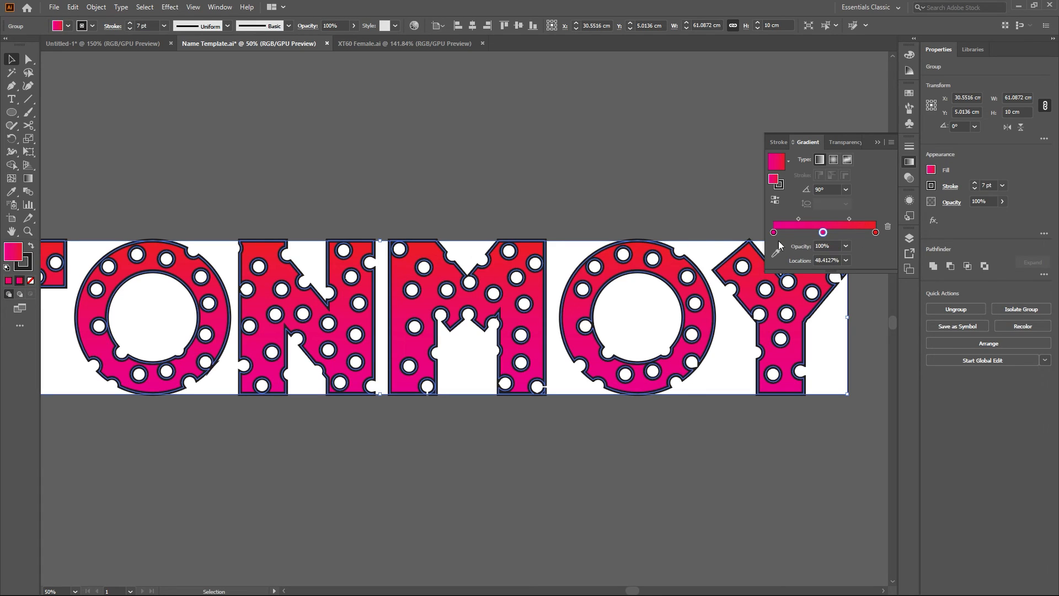
{"action": "double_click", "coordinate": [822, 232]}
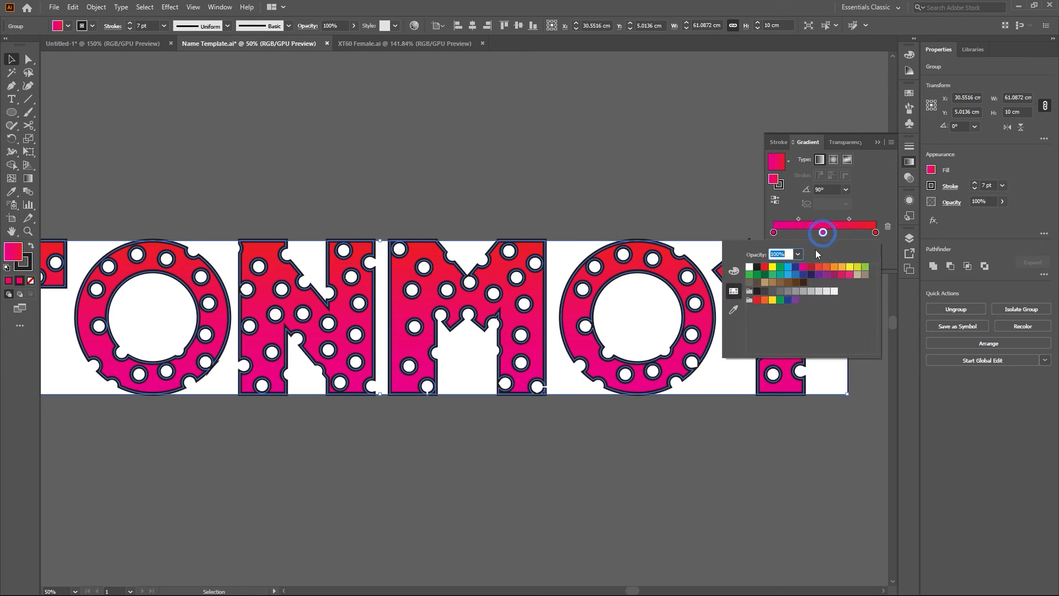
{"action": "left_click", "coordinate": [850, 267]}
Change the lettering gradient's magenta color stop to an orange-red swatch
{"action": "left_click", "coordinate": [774, 232]}
{"action": "double_click", "coordinate": [773, 232]}
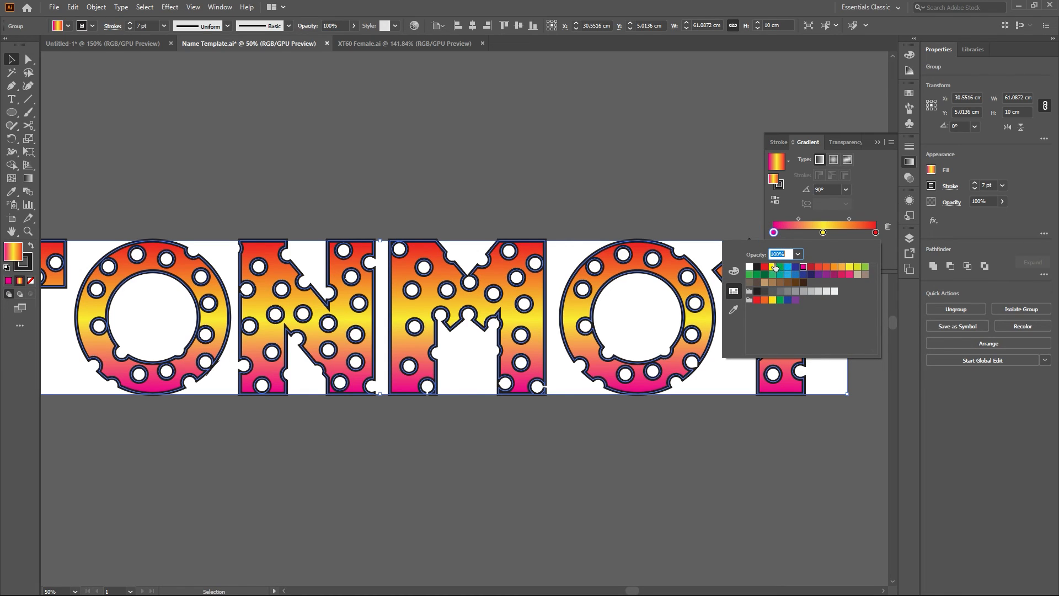
{"action": "left_click", "coordinate": [819, 267]}
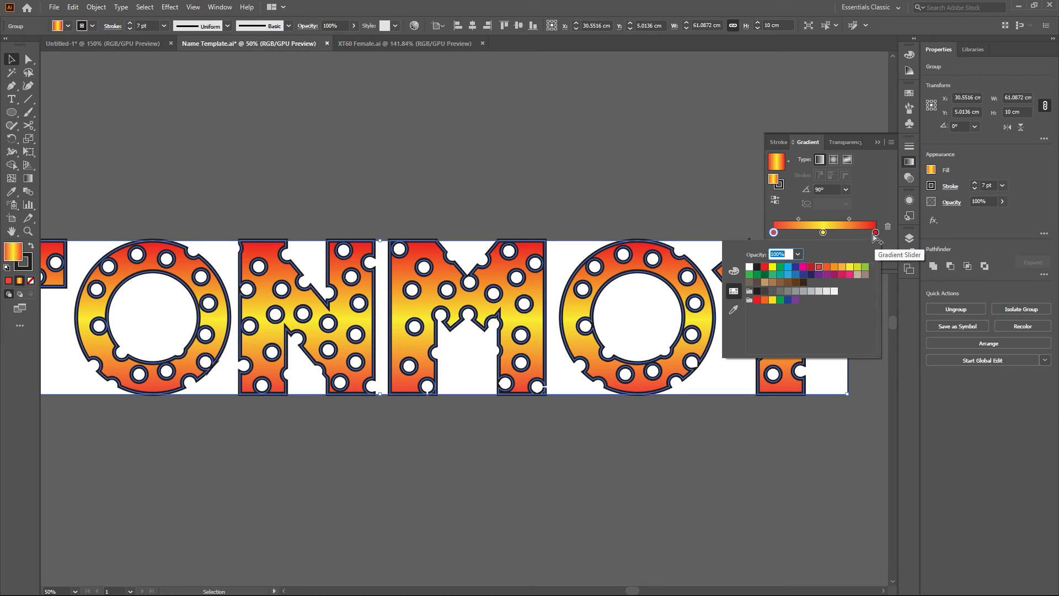
Move the yellow stop to about 33%, shift the red-side midpoint toward yellow, and set the orange-red-side midpoint to about 45.2%
{"action": "left_click", "coordinate": [849, 217]}
{"action": "left_click_drag", "start_coordinate": [824, 234], "coordinate": [808, 234]}
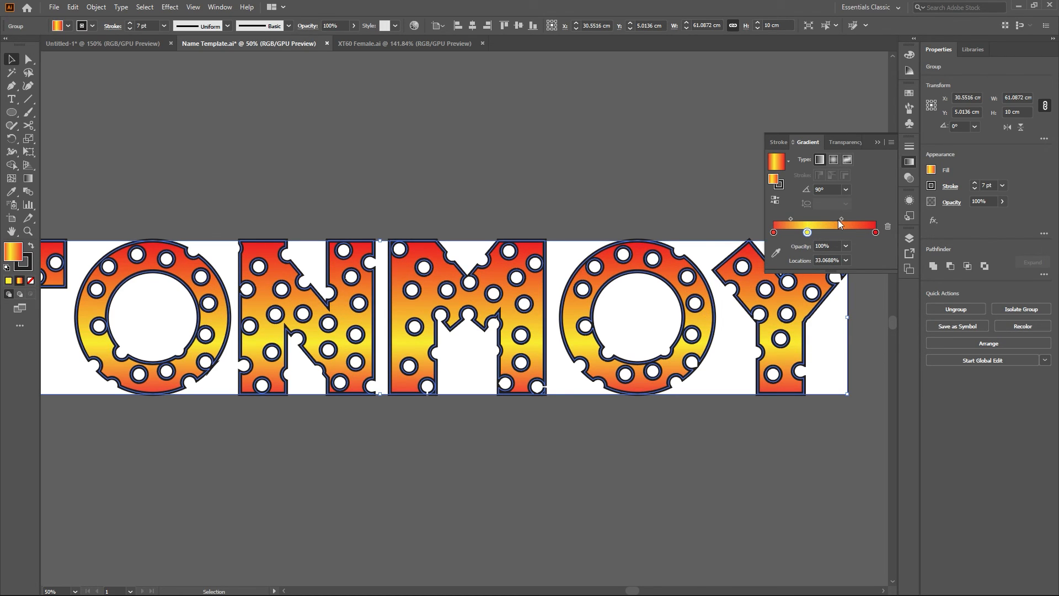
{"action": "left_click_drag", "start_coordinate": [840, 219], "coordinate": [789, 218]}
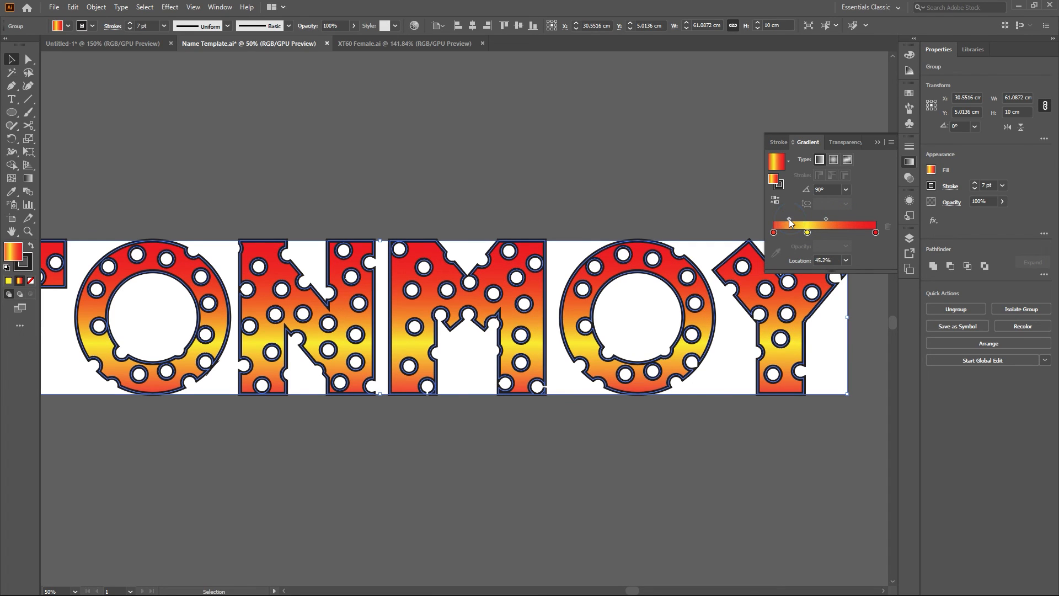
Deselect the lettering and examine how the three-stop gradient runs across all the letters
{"action": "left_click", "coordinate": [545, 496]}
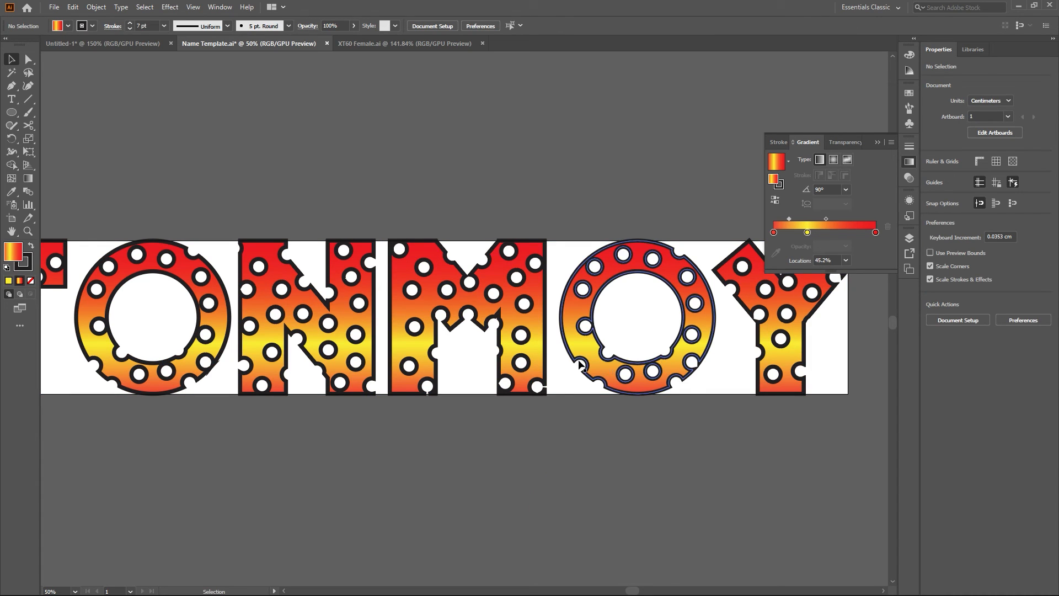
{"action": "scroll", "coordinate": [367, 375], "scroll_direction": "down", "scroll_amount": 3}
{"action": "left_click_drag", "start_coordinate": [364, 384], "coordinate": [486, 367]}
{"action": "scroll", "coordinate": [486, 367], "scroll_direction": "up", "scroll_amount": 2}
{"action": "scroll", "coordinate": [635, 314], "scroll_direction": "up", "scroll_amount": 2}
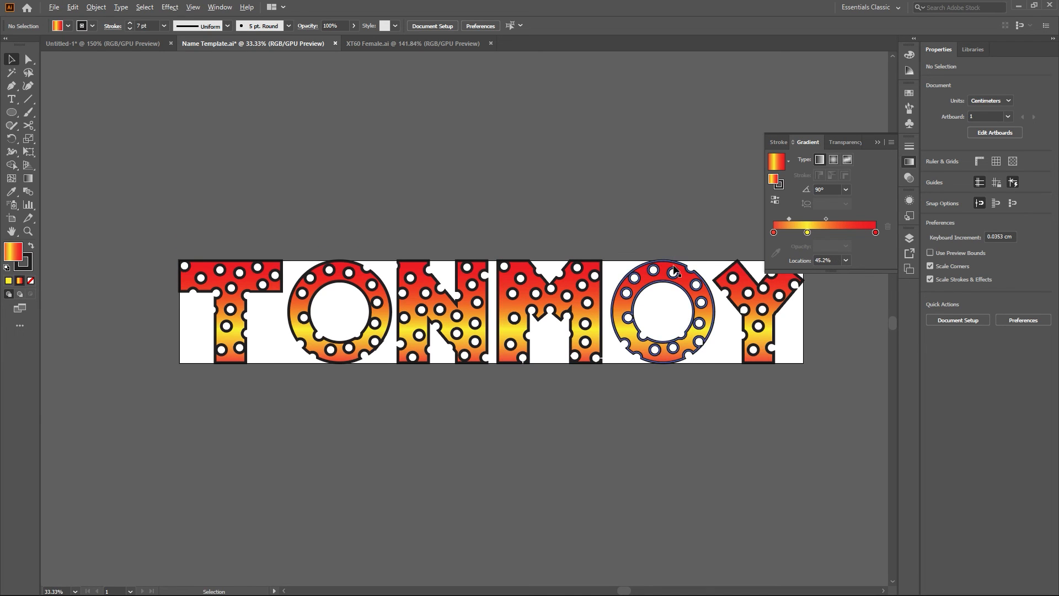
{"action": "scroll", "coordinate": [673, 261], "scroll_direction": "up", "scroll_amount": 3}
{"action": "scroll", "coordinate": [690, 229], "scroll_direction": "right", "scroll_amount": 3}
{"action": "left_click", "coordinate": [833, 232]}
{"action": "left_click", "coordinate": [855, 233]}
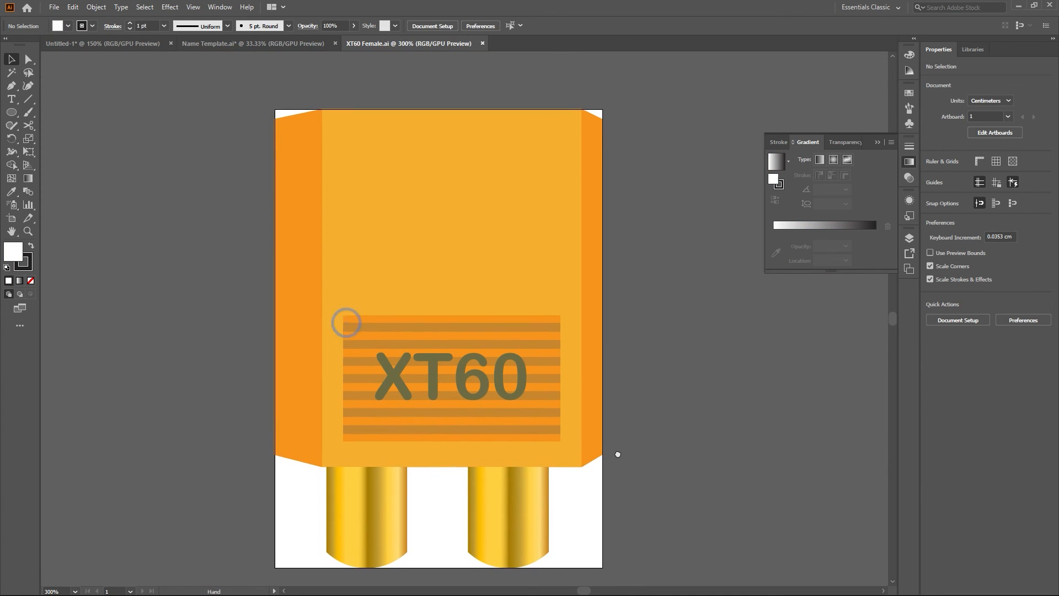
Switch to the XT60 Female.ai document and isolate the connector's group to reach its gold pins
{"action": "scroll", "coordinate": [617, 448], "scroll_direction": "down", "scroll_amount": 2}
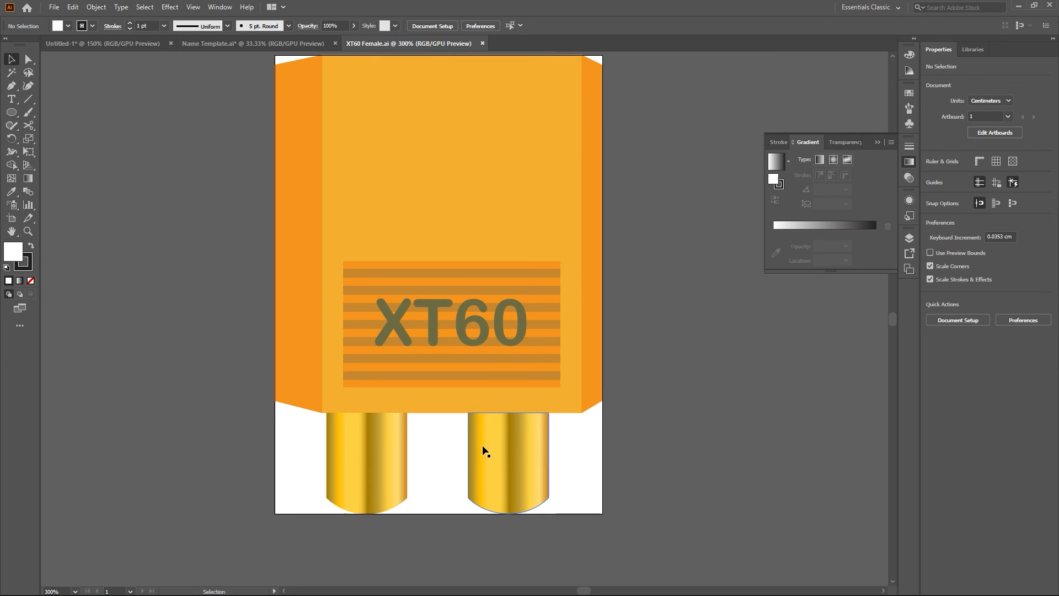
{"action": "scroll", "coordinate": [467, 310], "scroll_direction": "up", "scroll_amount": 1}
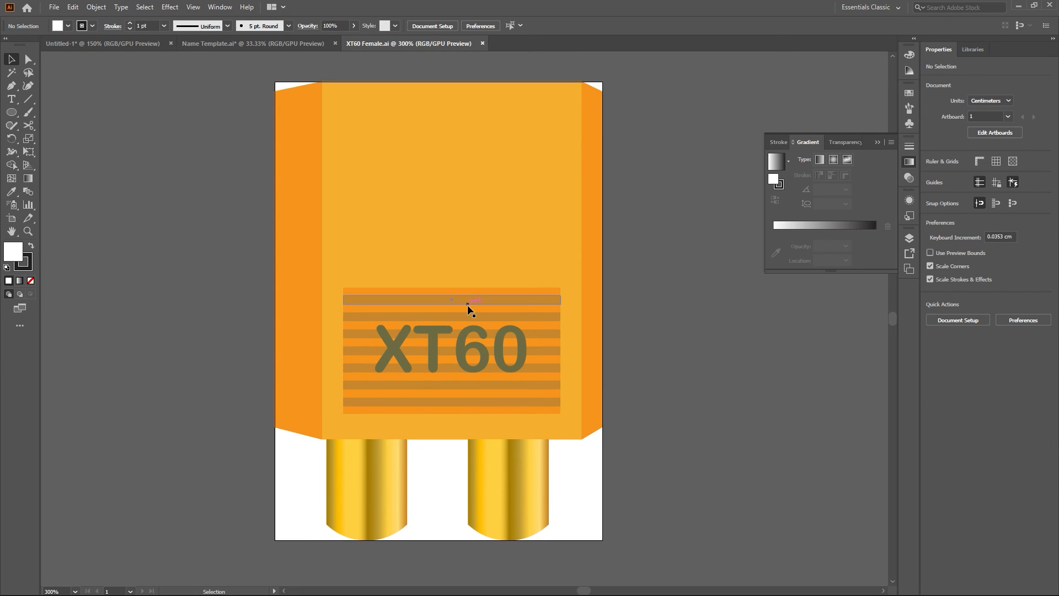
{"action": "double_click", "coordinate": [507, 491]}
{"action": "scroll", "coordinate": [475, 476], "scroll_direction": "down", "scroll_amount": 2}
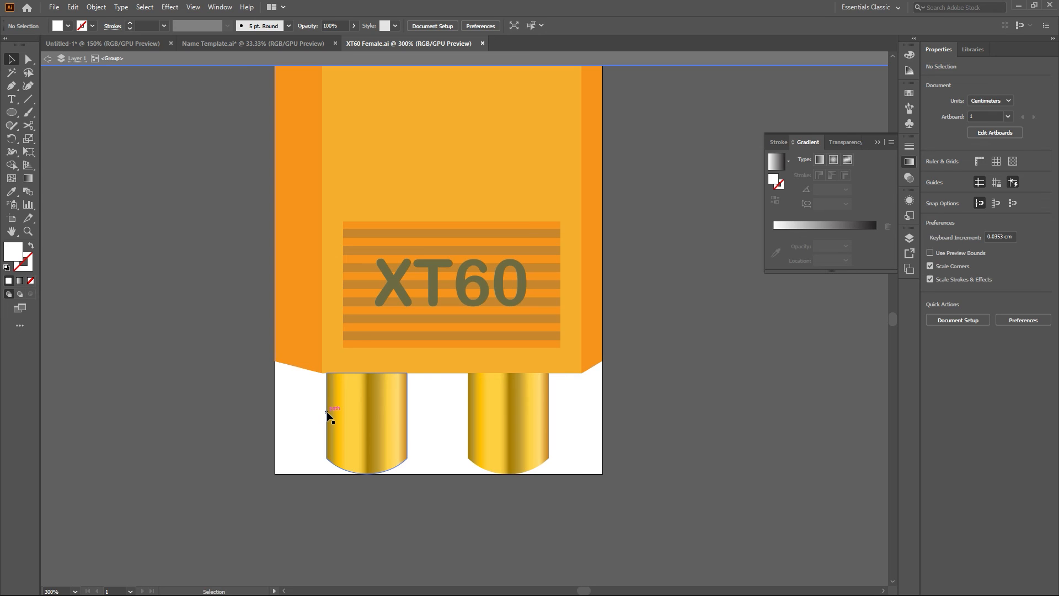
Select the connector's left gold pin and examine the many color stops that give its gradient a metallic look
{"action": "left_click", "coordinate": [345, 408]}
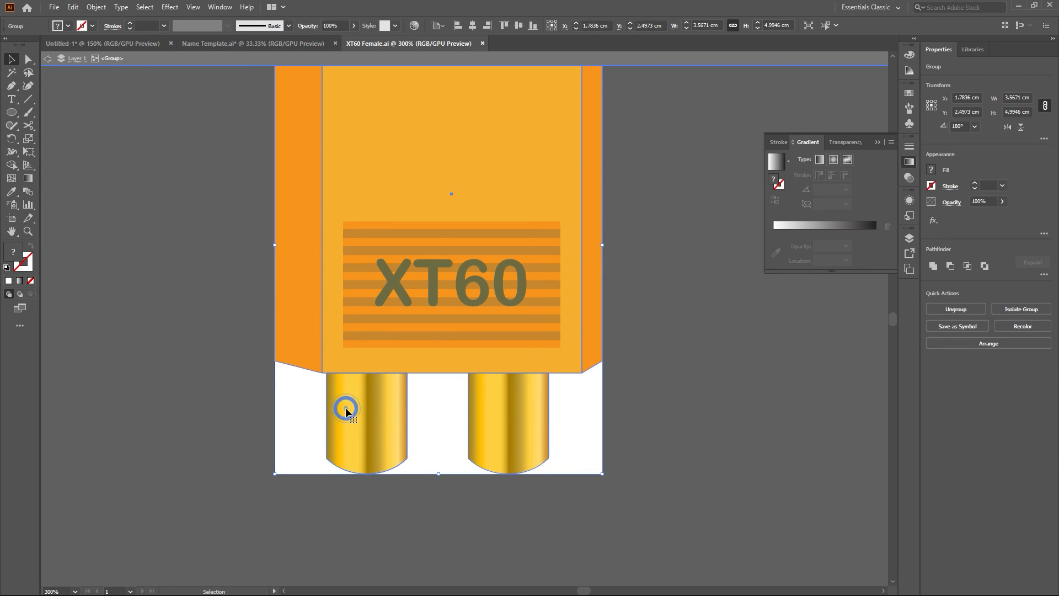
{"action": "left_click", "coordinate": [396, 526]}
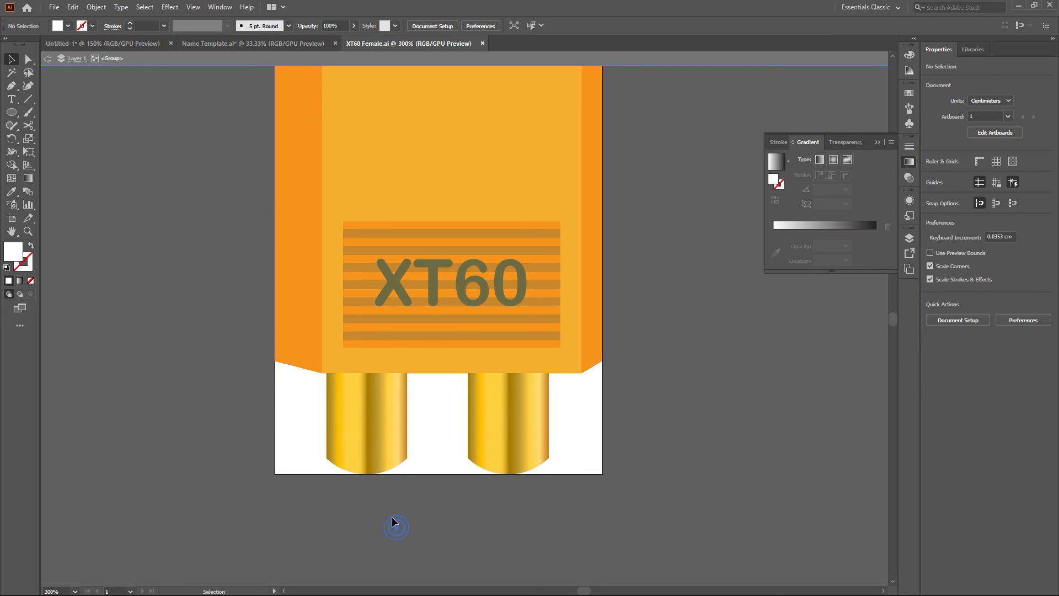
{"action": "left_click", "coordinate": [378, 434]}
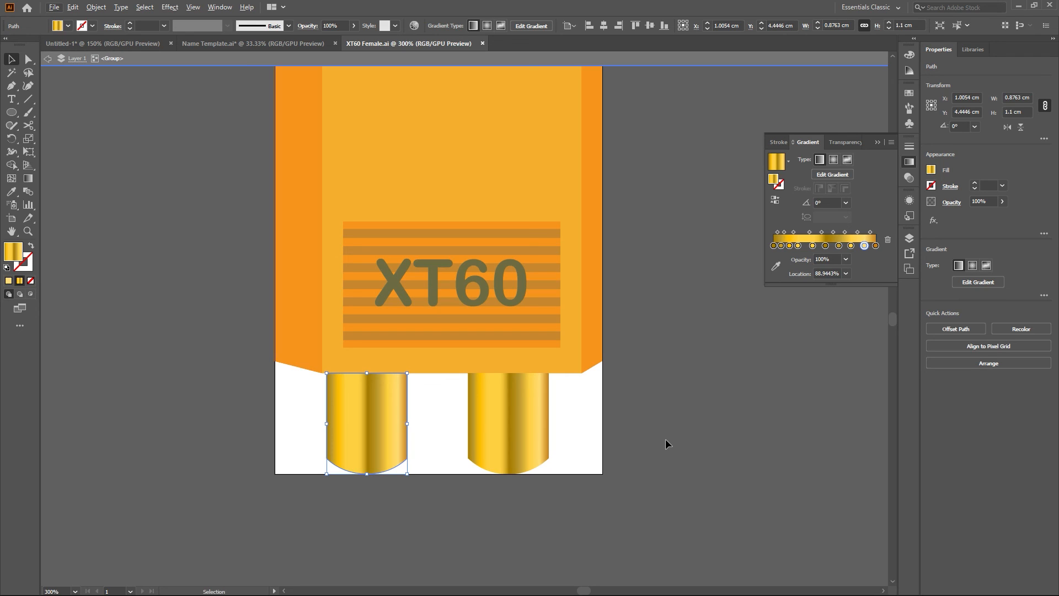
{"action": "scroll", "coordinate": [667, 439], "scroll_direction": "down", "scroll_amount": 2}
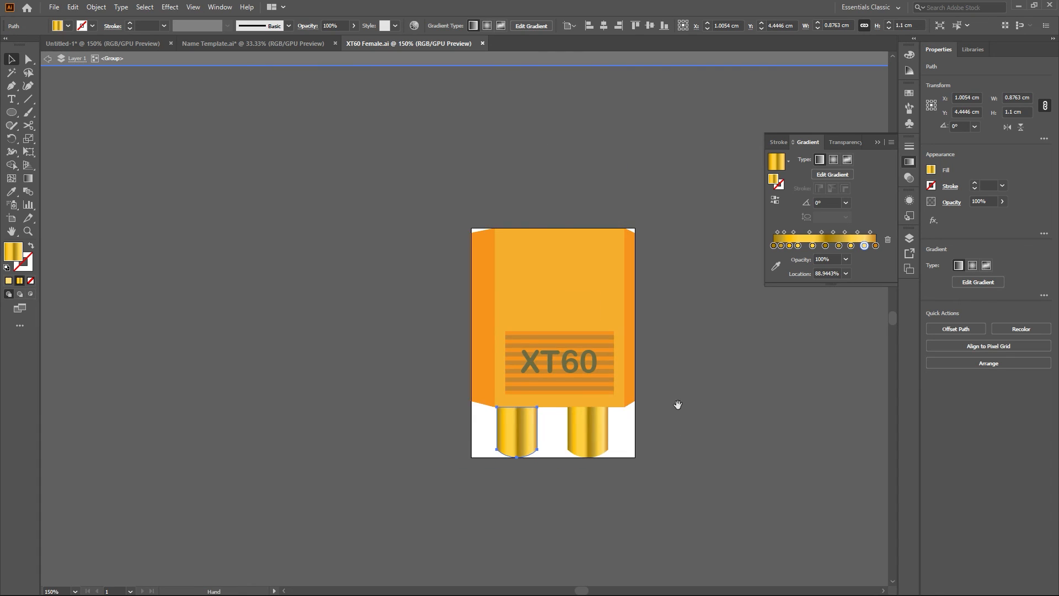
{"action": "left_click_drag", "start_coordinate": [679, 404], "coordinate": [607, 373]}
{"action": "scroll", "coordinate": [527, 326], "scroll_direction": "up", "scroll_amount": 1}
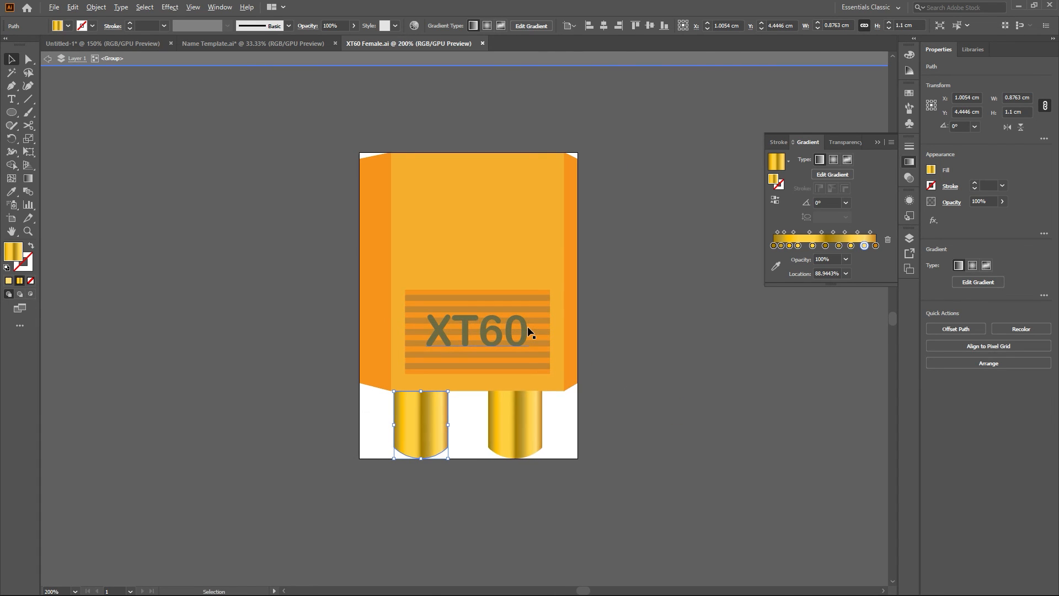
{"action": "left_click_drag", "start_coordinate": [583, 294], "coordinate": [544, 283]}
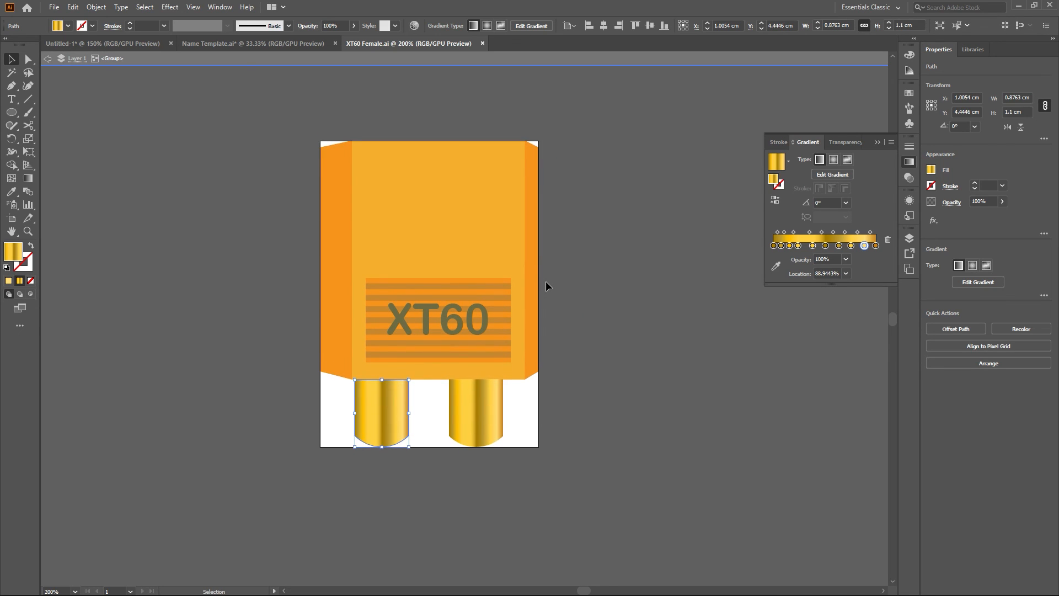